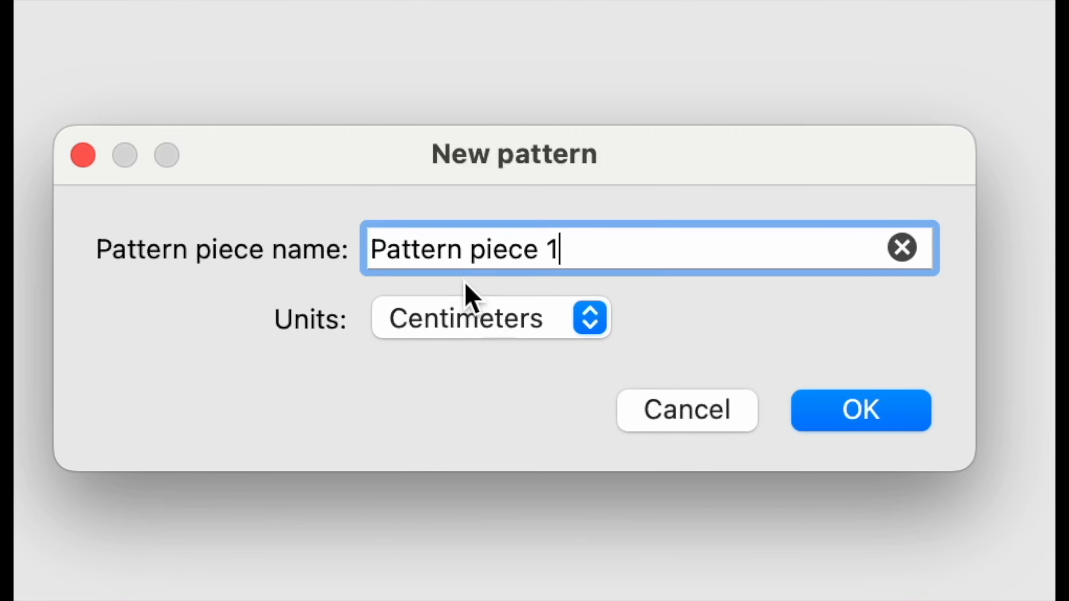
Name the new pattern piece "Circle skirt", keeping centimeters as its units.
triple_click(566, 311)
type("Circle ")
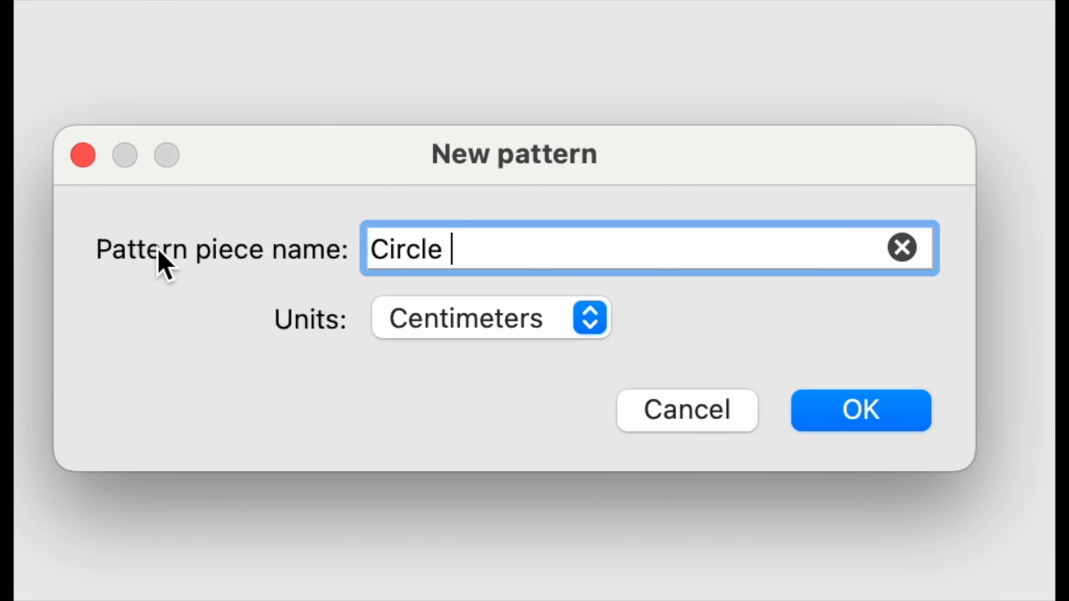
type("skirt")
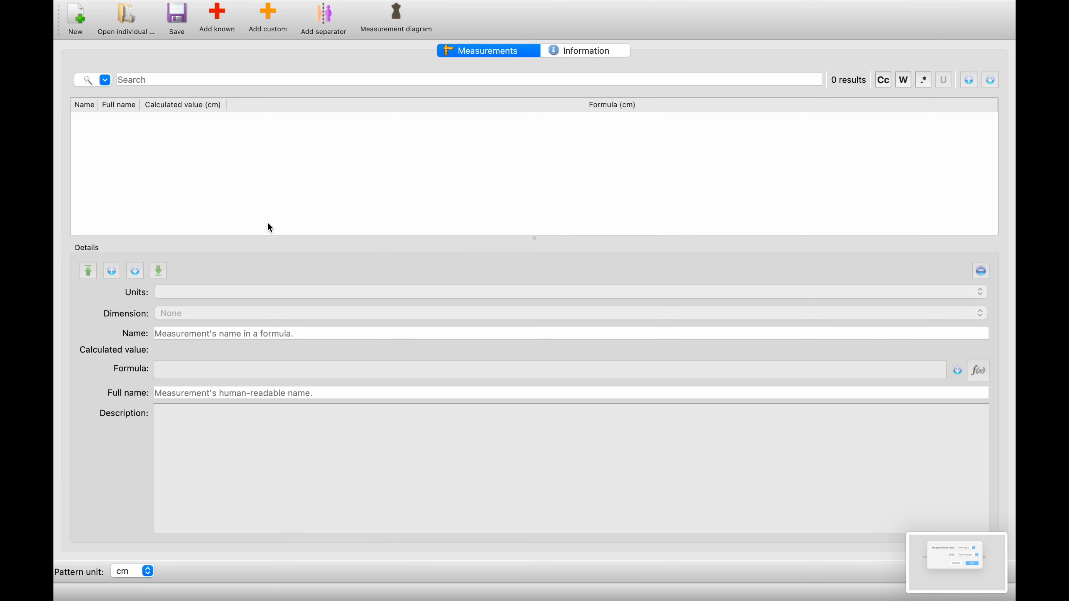
Add a custom measurement named Waist_circumference, in centimeters and with the Waist (W) dimension.
left_click(273, 32)
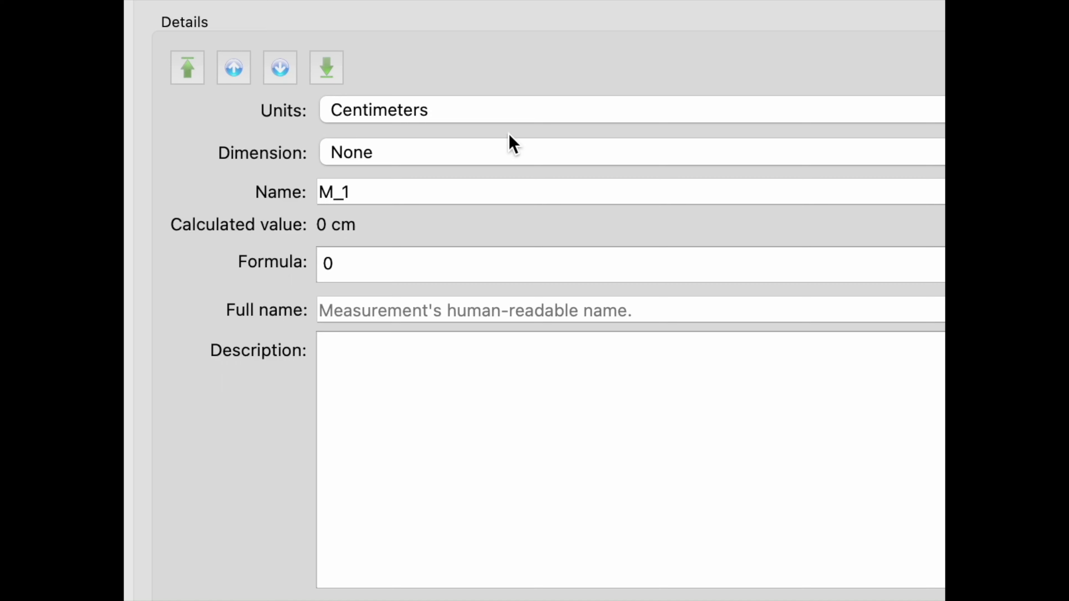
left_click(227, 294)
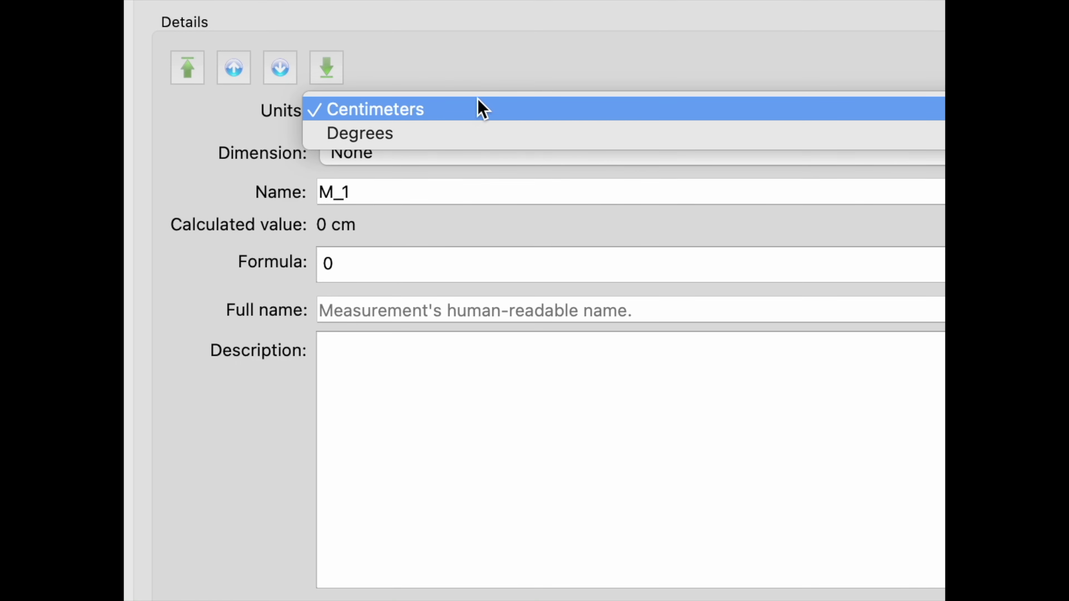
left_click(479, 80)
left_click(408, 159)
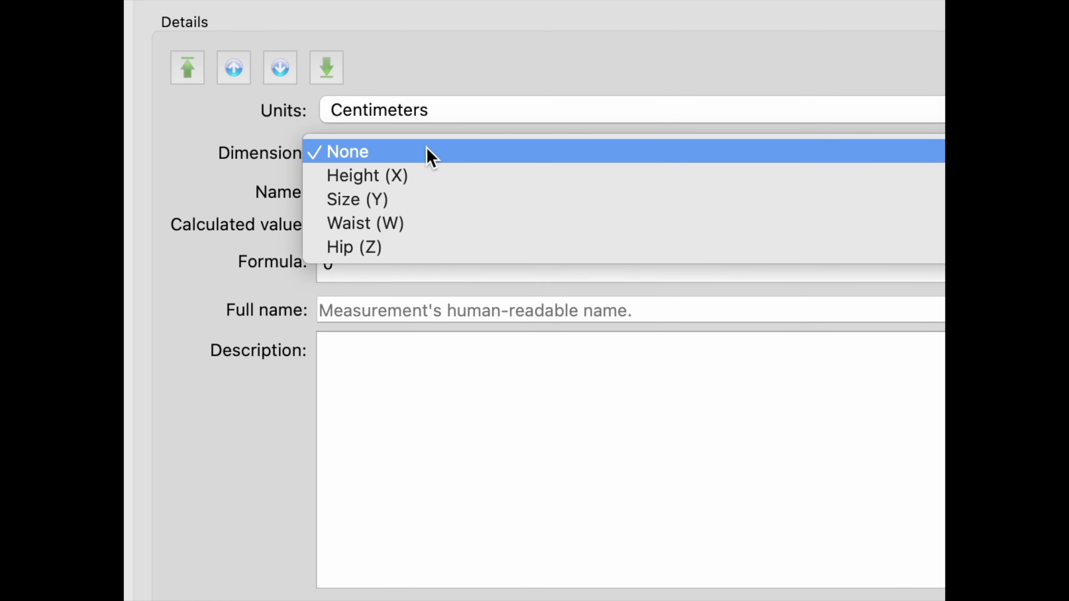
left_click(401, 224)
left_click(378, 191)
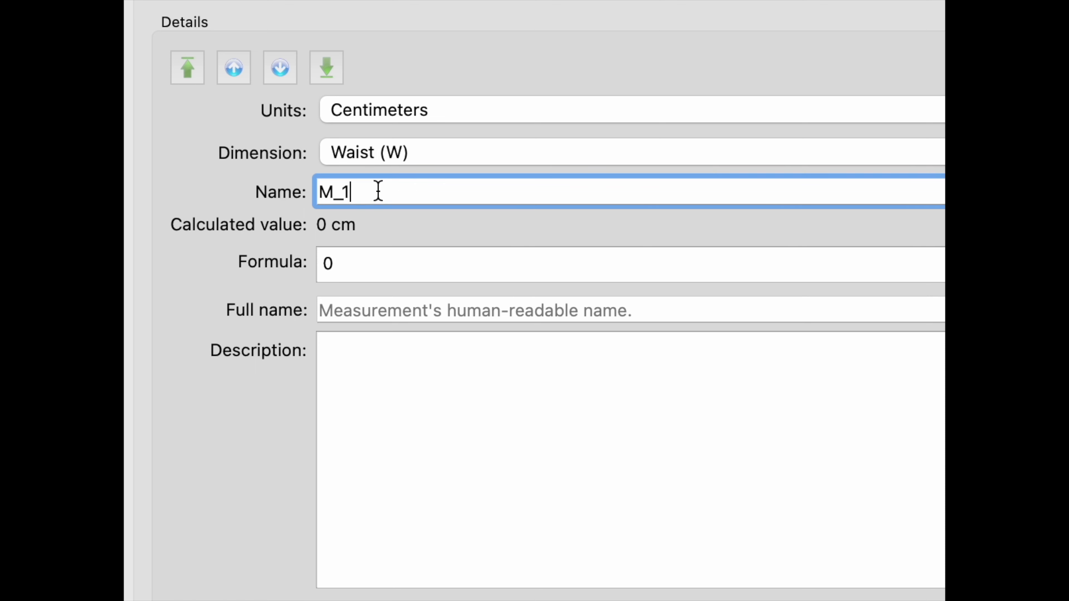
key("super+a")
type("Waist_circumference")
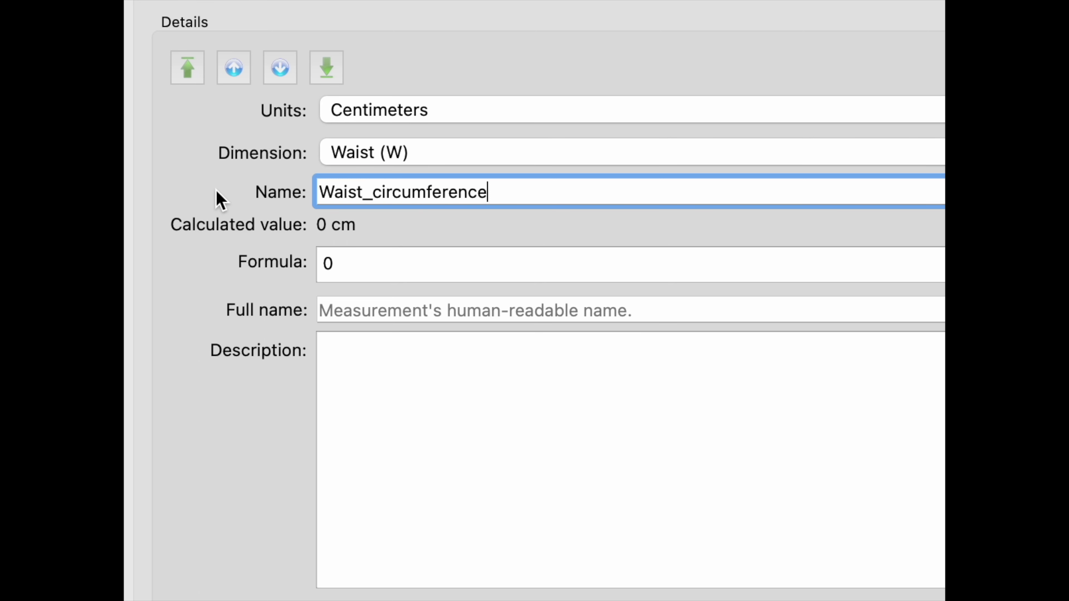
Copy the waist measurement's name into its full name and set its formula to 75.
left_click_drag(505, 188, 242, 198)
key("super+c")
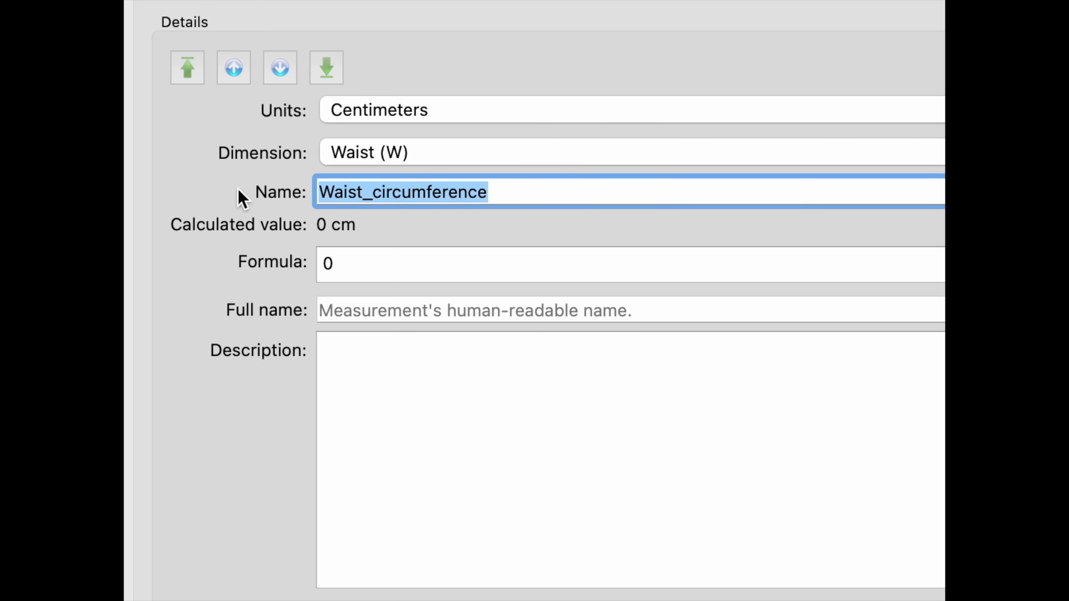
left_click(364, 313)
key("super+v")
left_click(286, 262)
type("7")
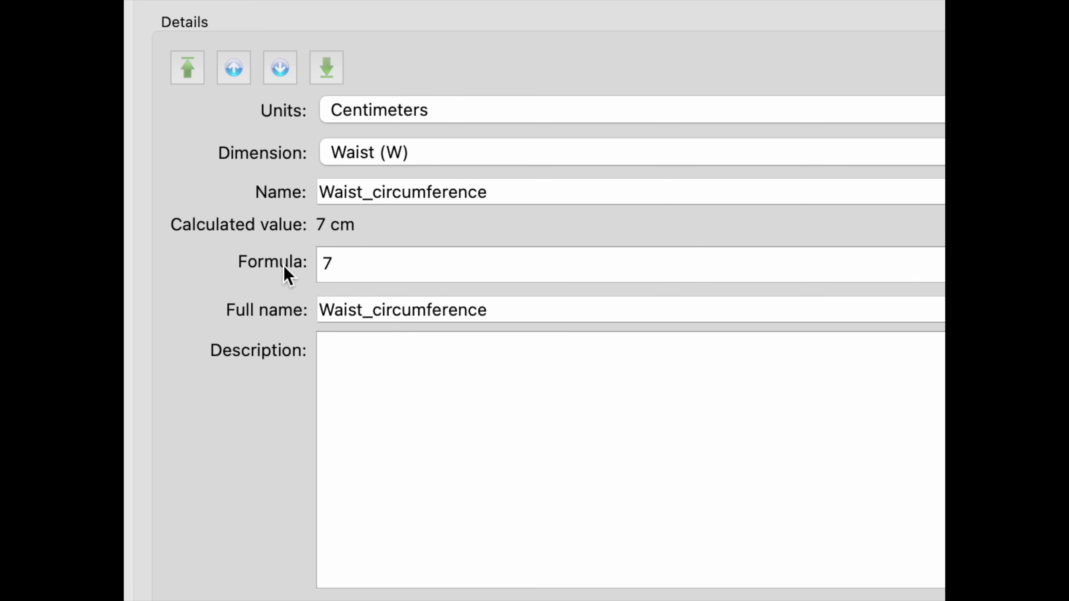
type("5")
Switch the pattern unit to inch to view the converted waist value, and set it back to cm.
left_click(471, 552)
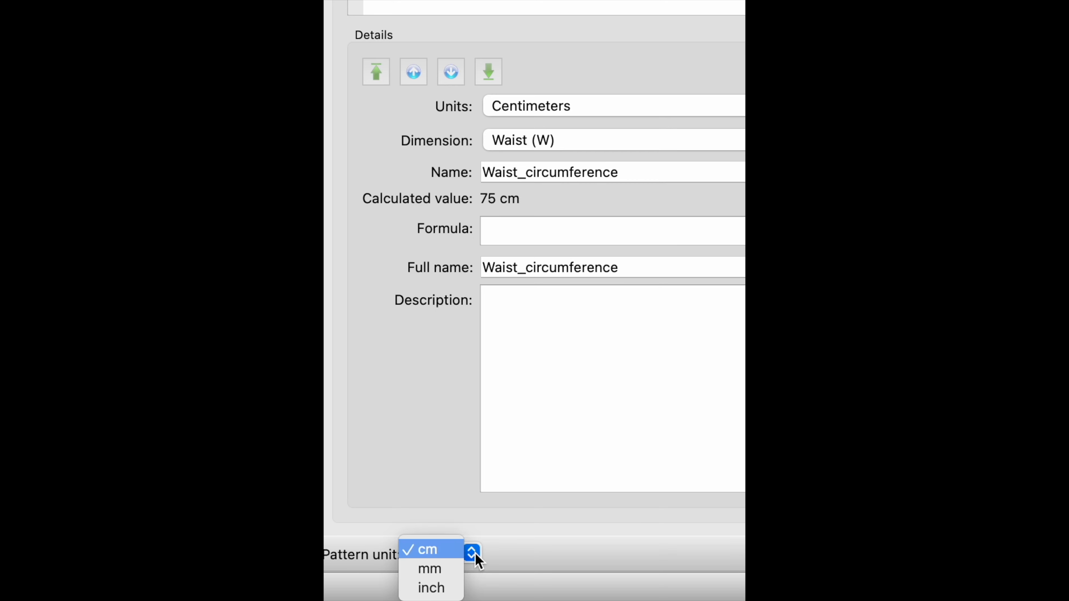
left_click(448, 588)
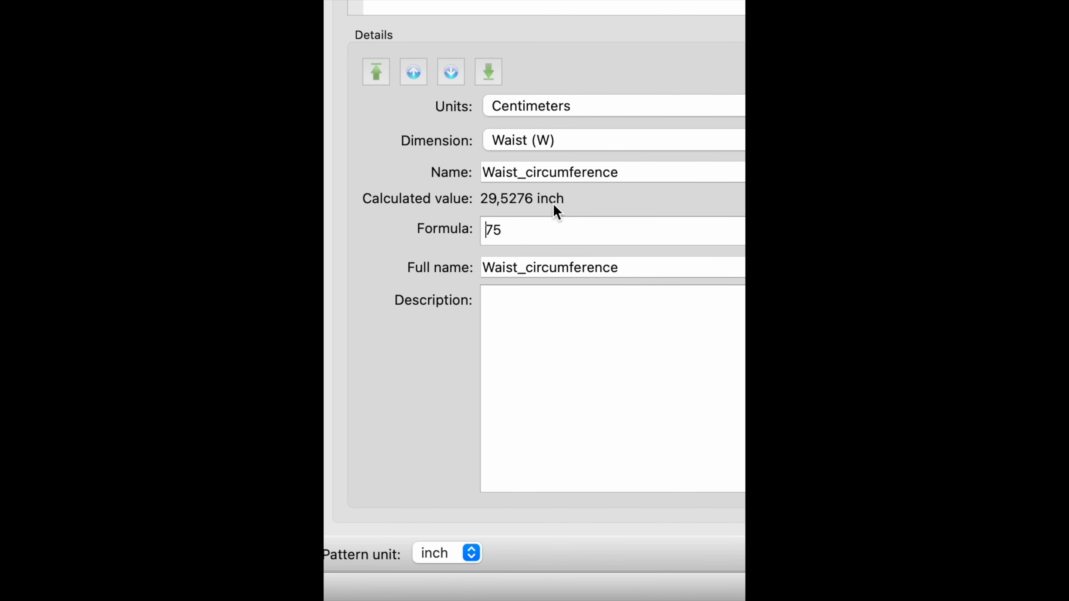
left_click(470, 552)
left_click(457, 518)
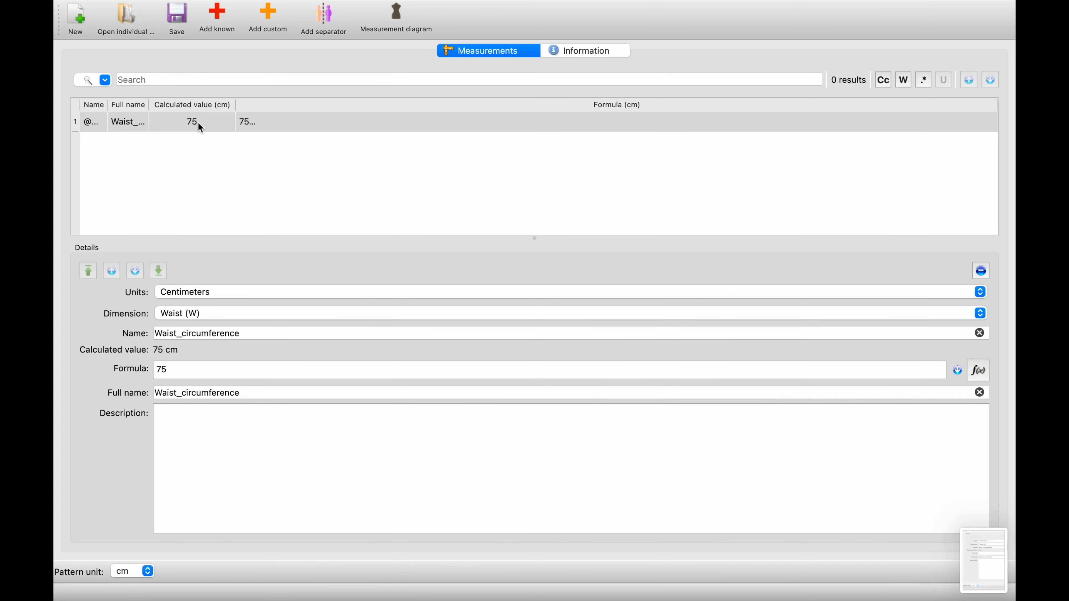
Close the measurements file and save its changes.
left_click(65, 28)
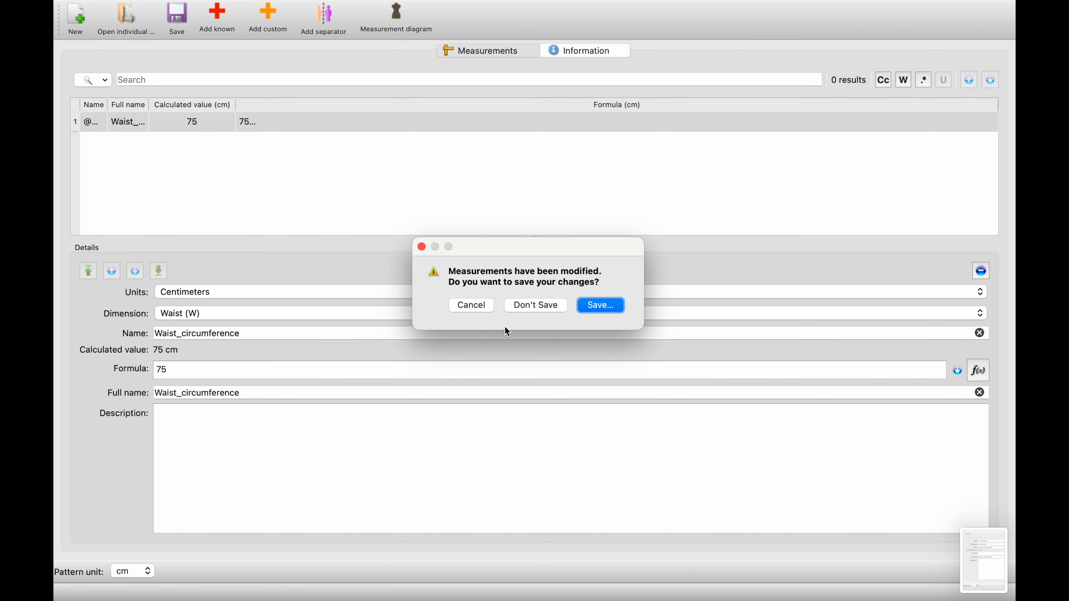
left_click(588, 307)
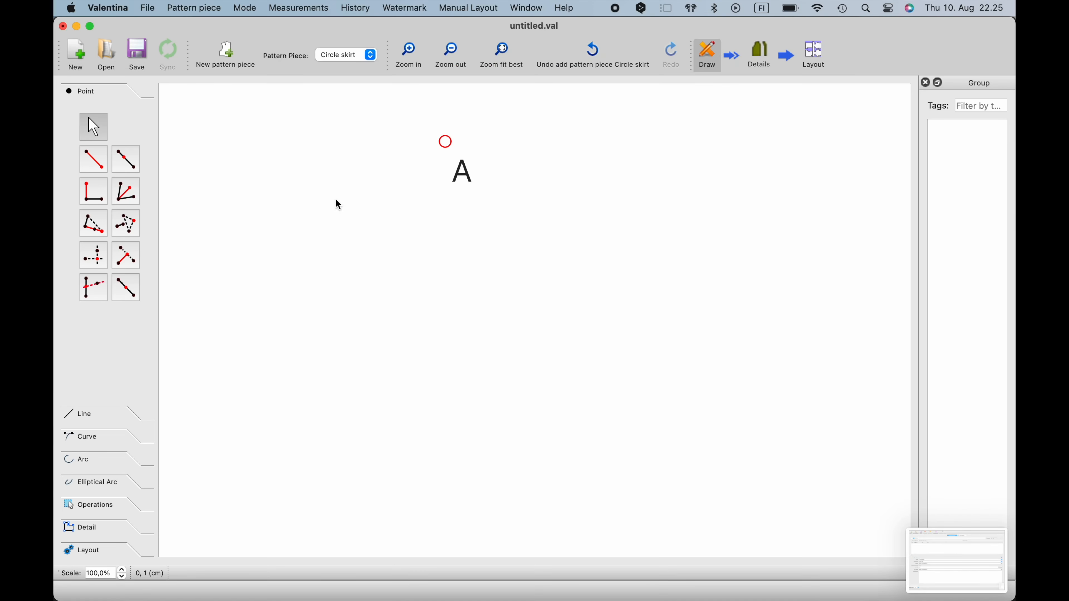
Open the variables table and define an increment named Skirt_length in centimeters with the formula 55.
left_click(313, 9)
left_click(316, 115)
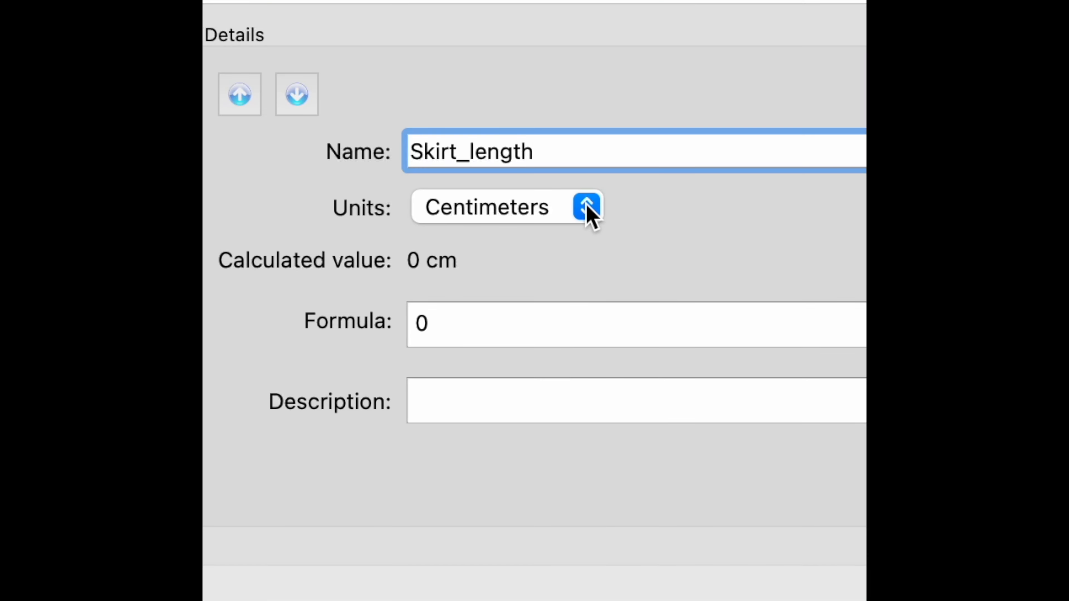
left_click(238, 445)
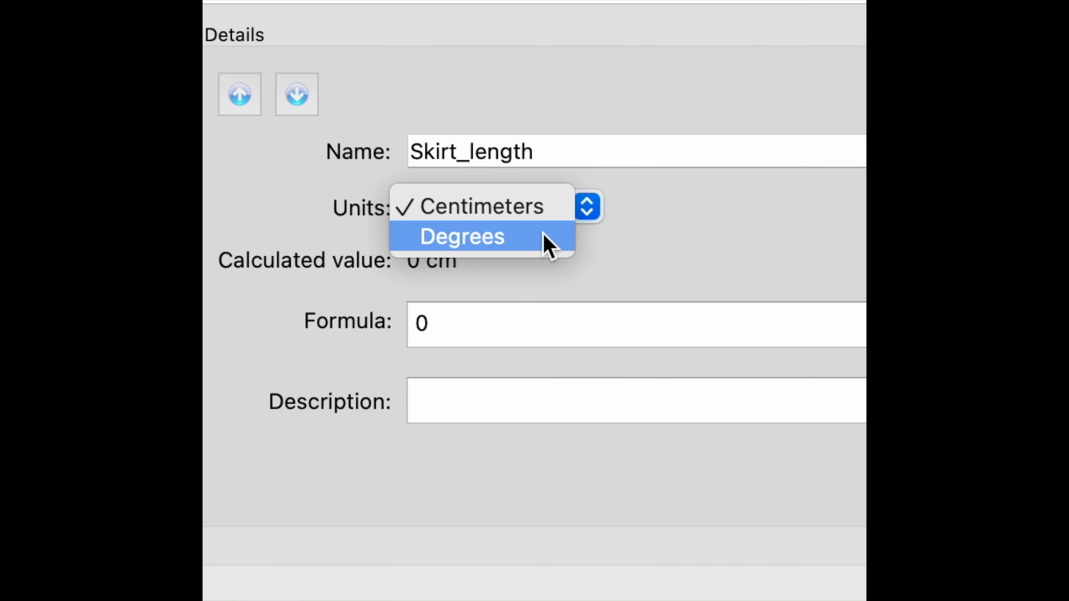
left_click(565, 214)
left_click(494, 328)
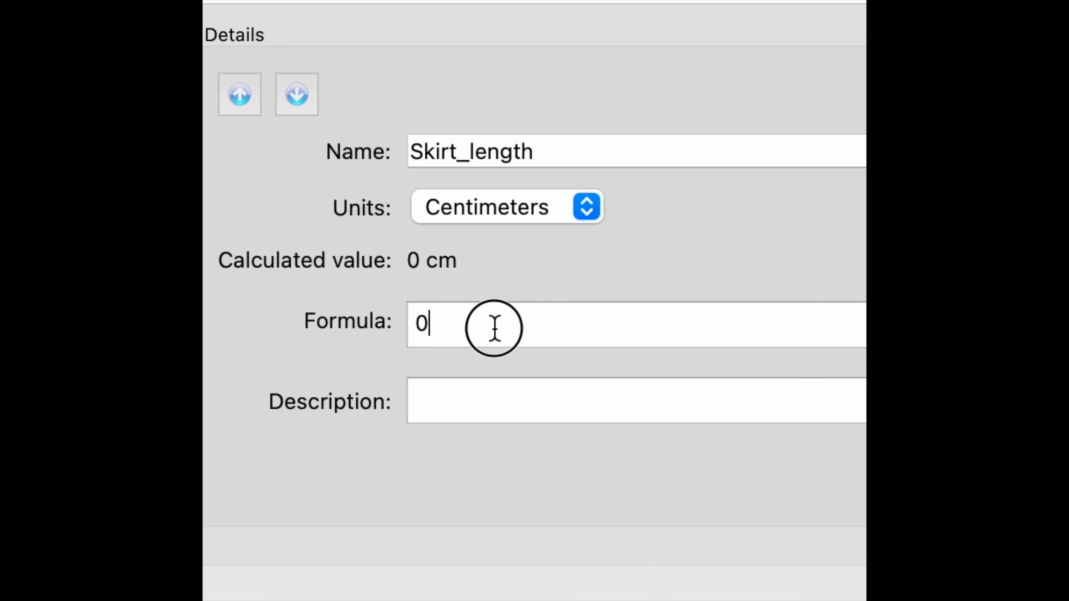
double_click(507, 329)
type("55")
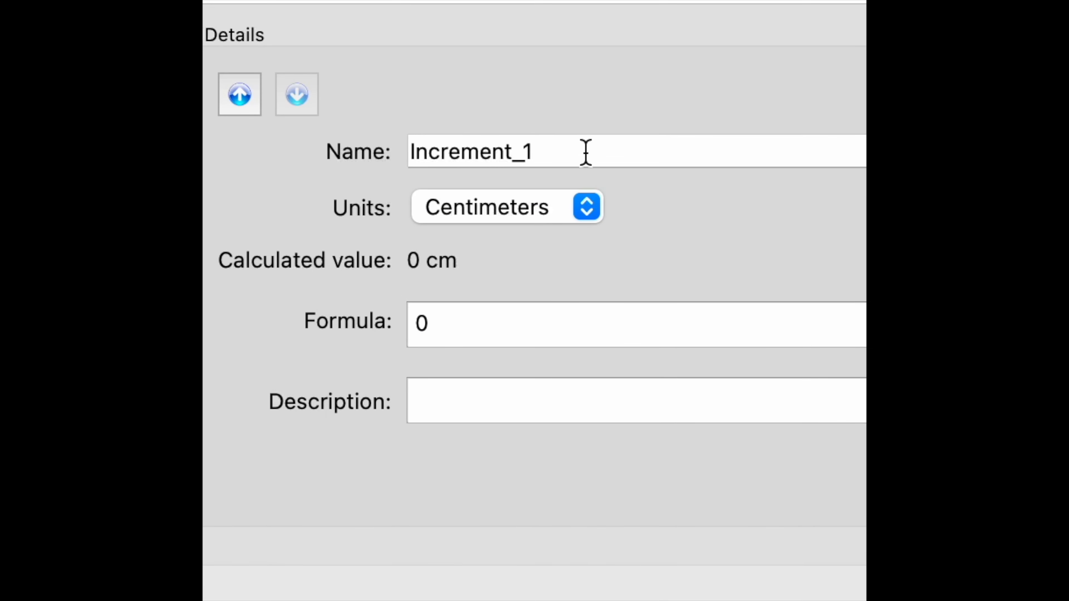
Name the next increment Angle_360 and set its units to degrees.
left_click(602, 158)
key("super+a")
type("Angle")
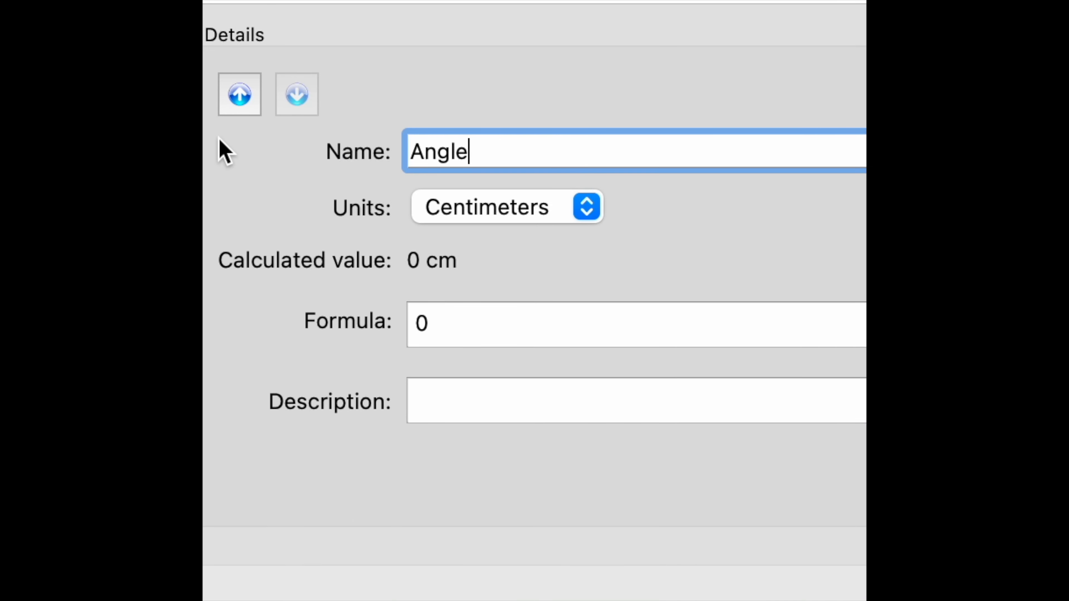
type("_360")
left_click(584, 207)
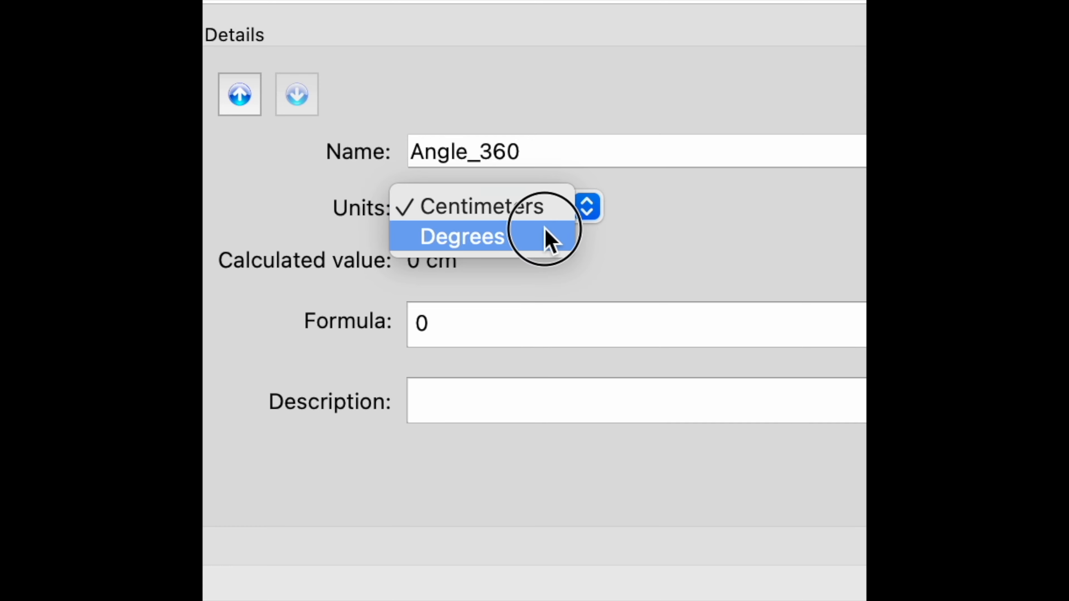
left_click(547, 238)
left_click(353, 327)
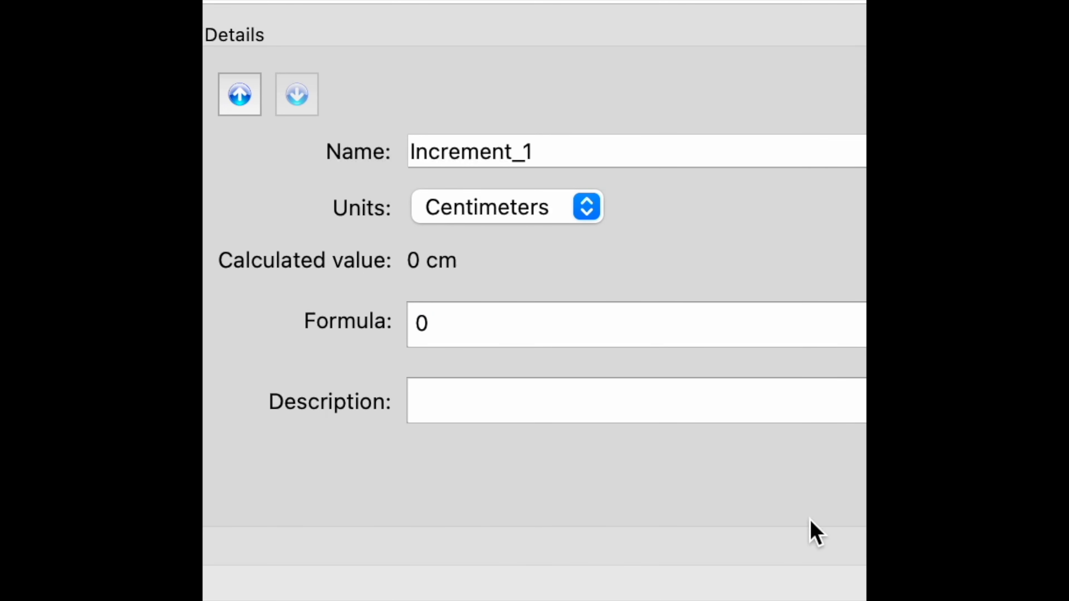
Name the following increment Skirt_angle and set its units to degrees.
left_click_drag(575, 153, 274, 145)
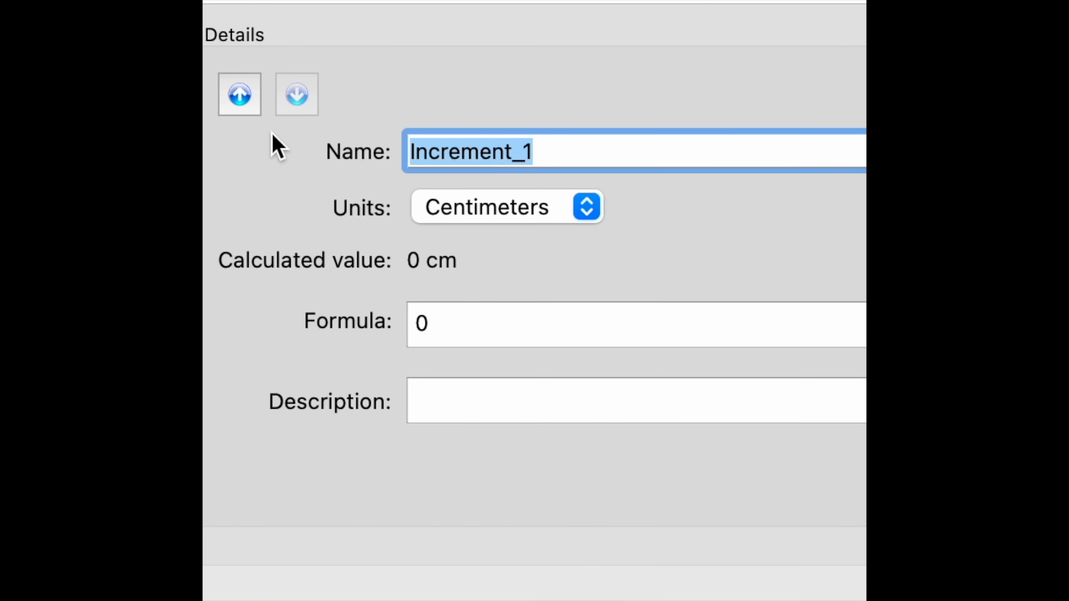
type("C")
key("BackSpace")
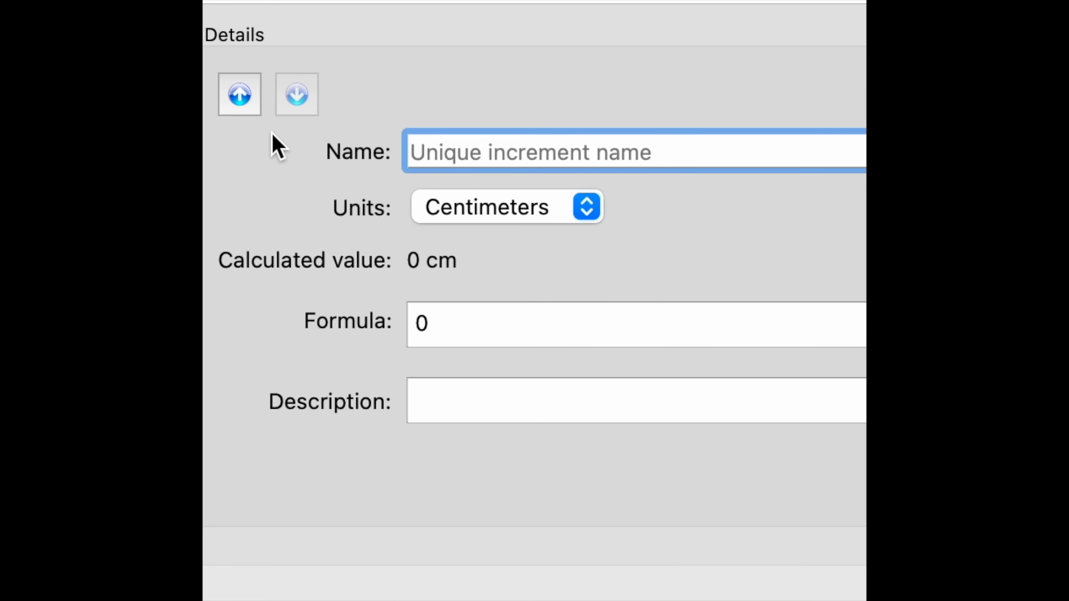
type("Si")
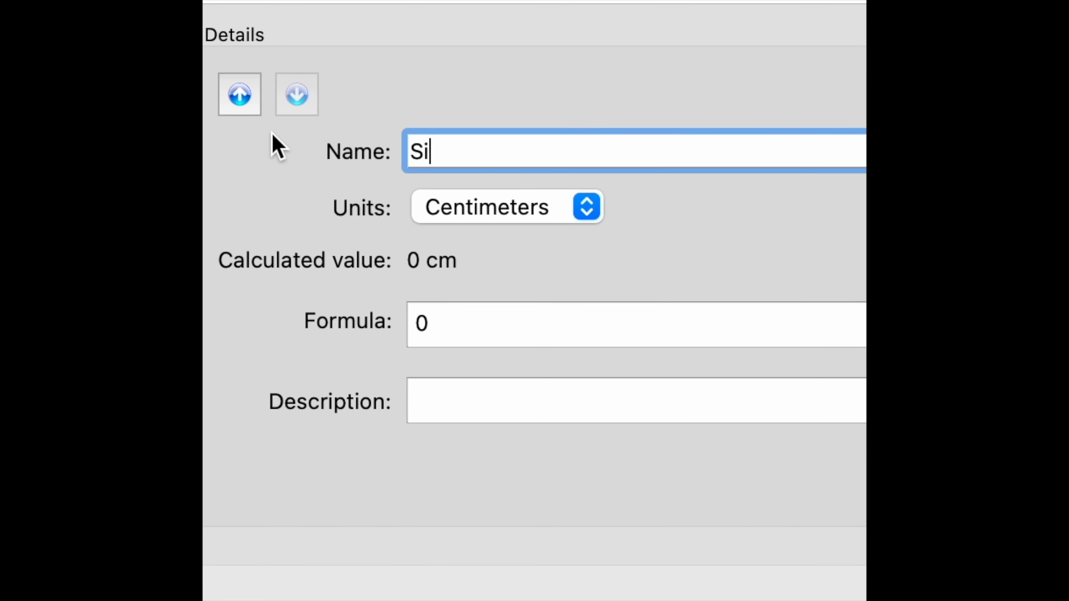
key("BackSpace")
type("kirt_angle")
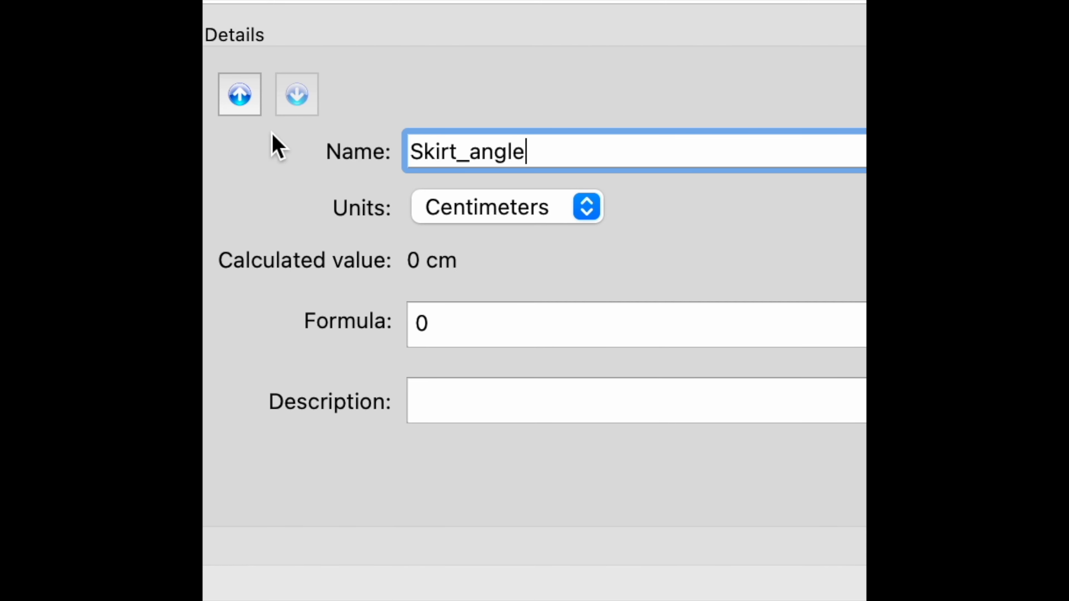
left_click(585, 212)
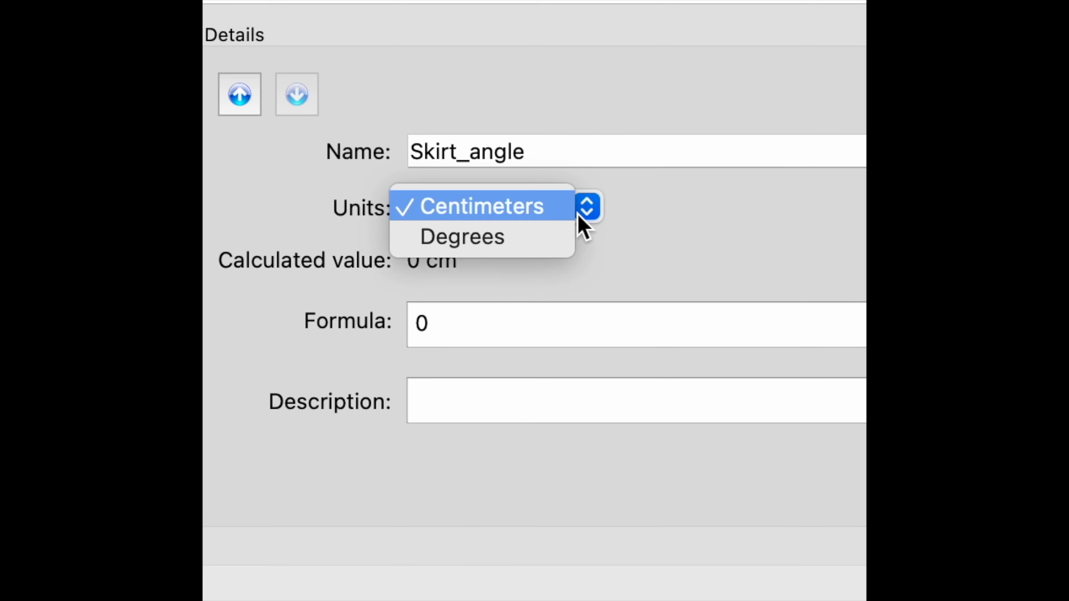
left_click(540, 238)
Enter "of your choice" as the description of the Skirt_angle increment.
left_click(467, 403)
type("o")
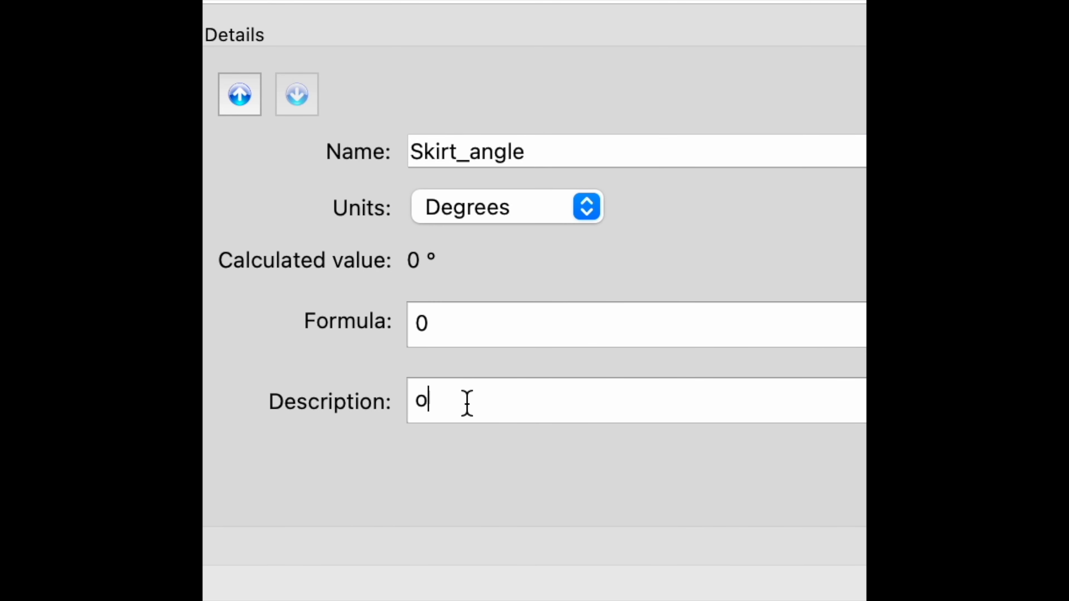
type("f your xh")
key("BackSpace")
key("BackSpace")
type("choice")
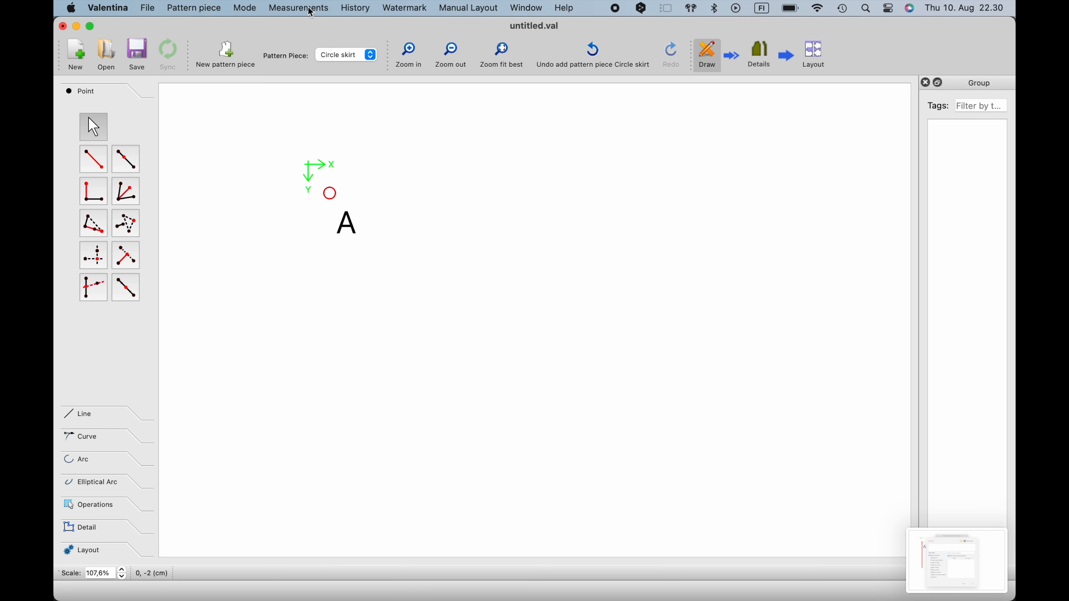
Load the individual measurements file into the pattern.
left_click(305, 8)
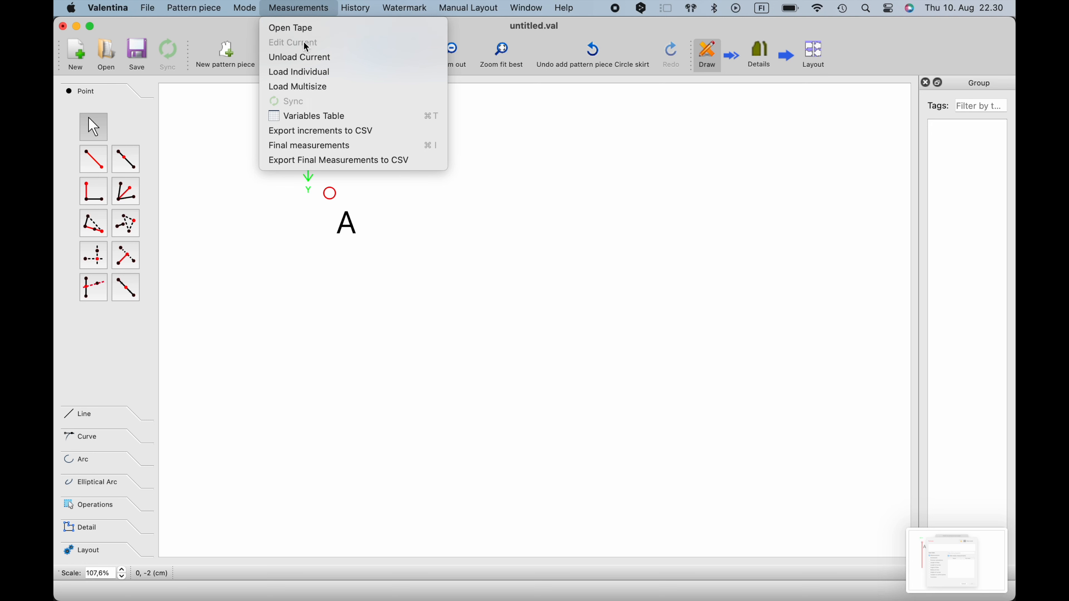
left_click(310, 72)
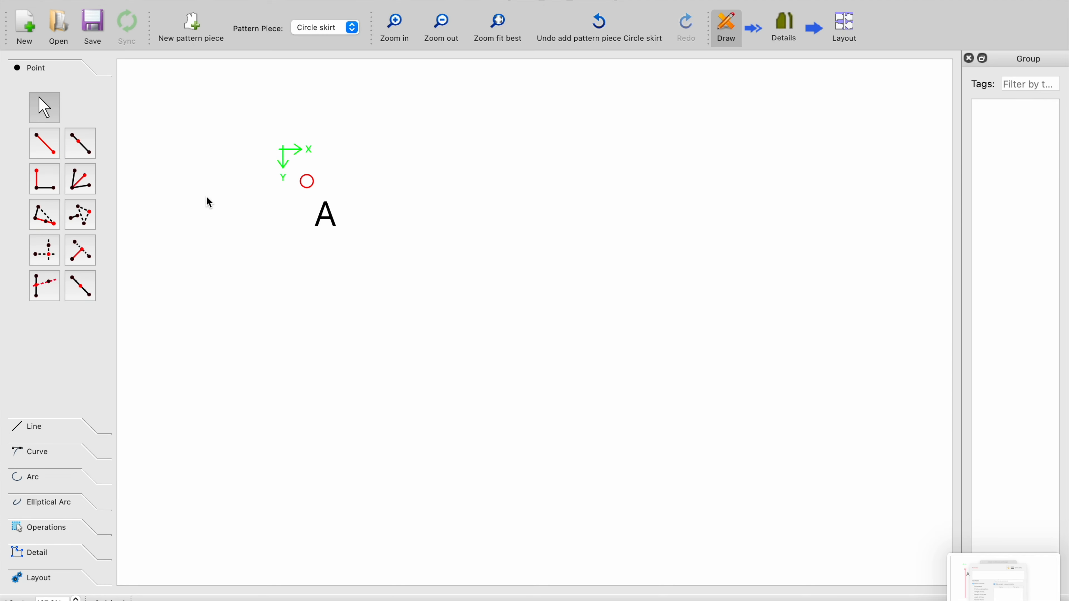
left_click(44, 143)
left_click(306, 182)
left_click(561, 205)
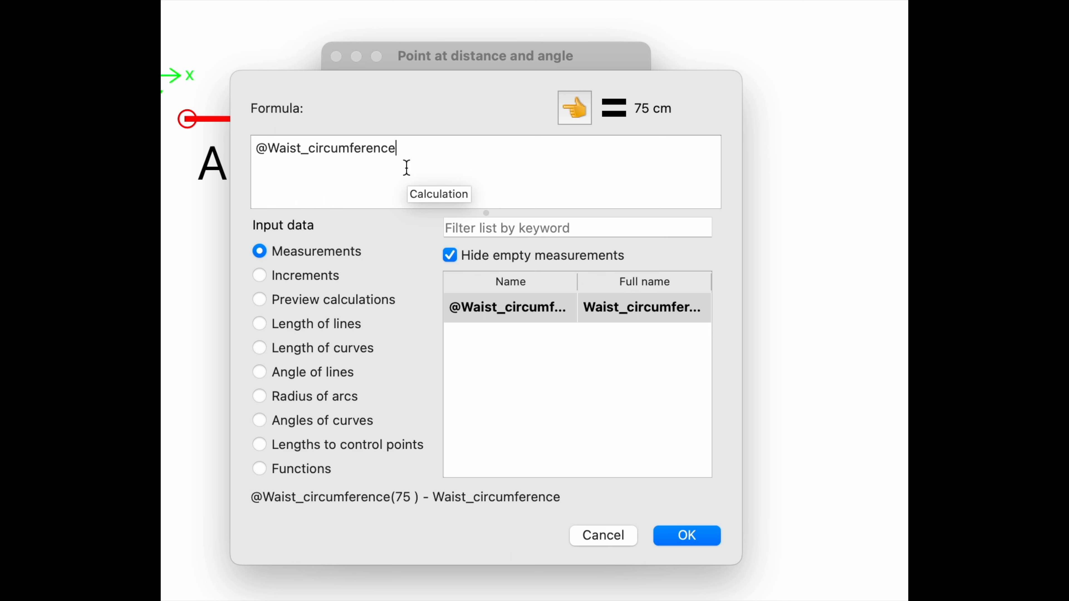
type("/2")
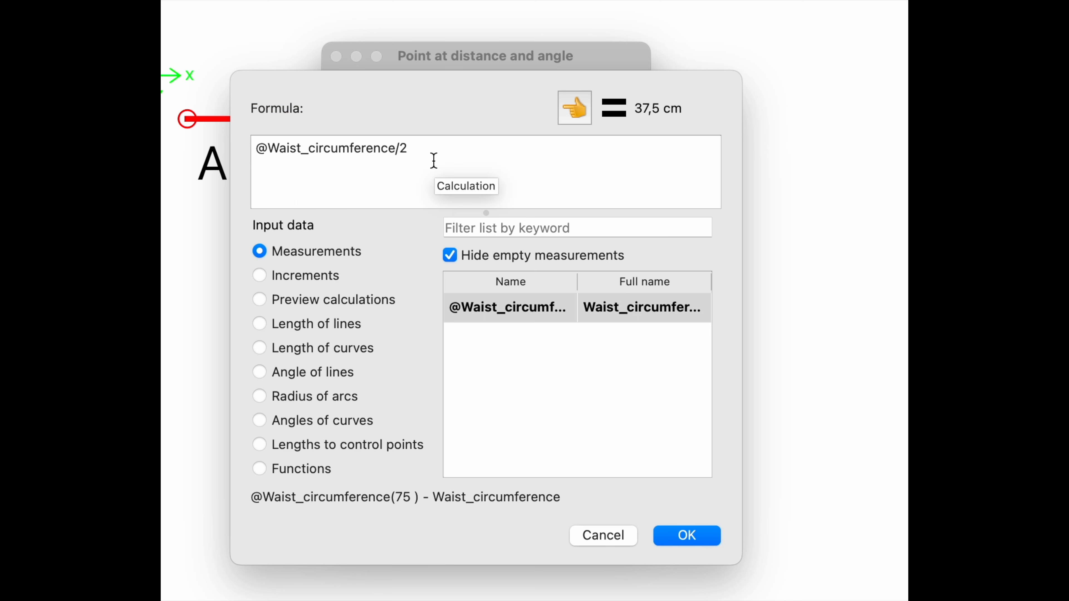
type("/")
type("3,1")
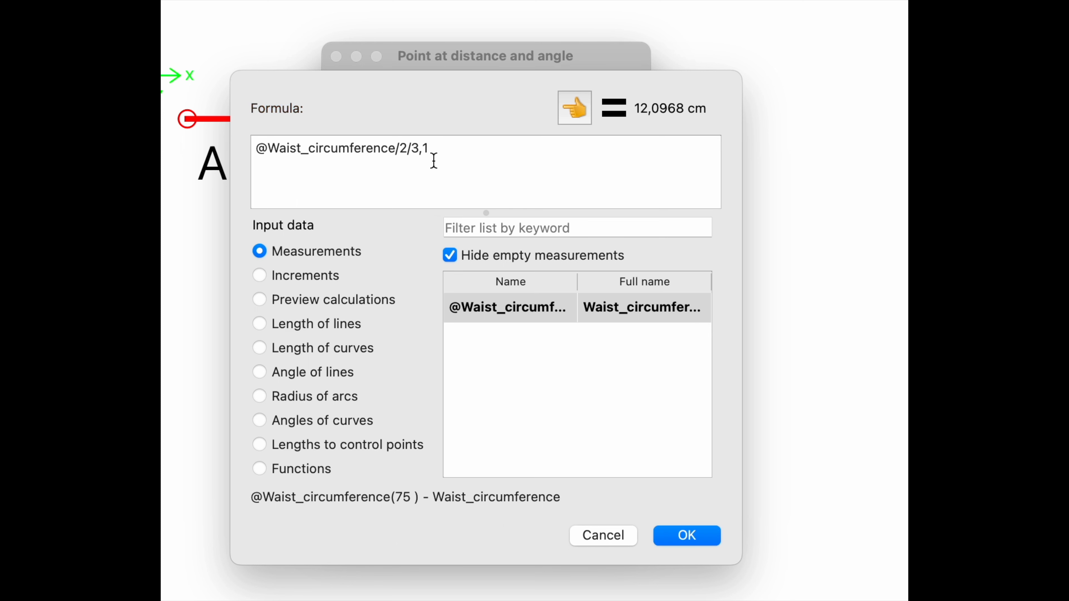
type("415")
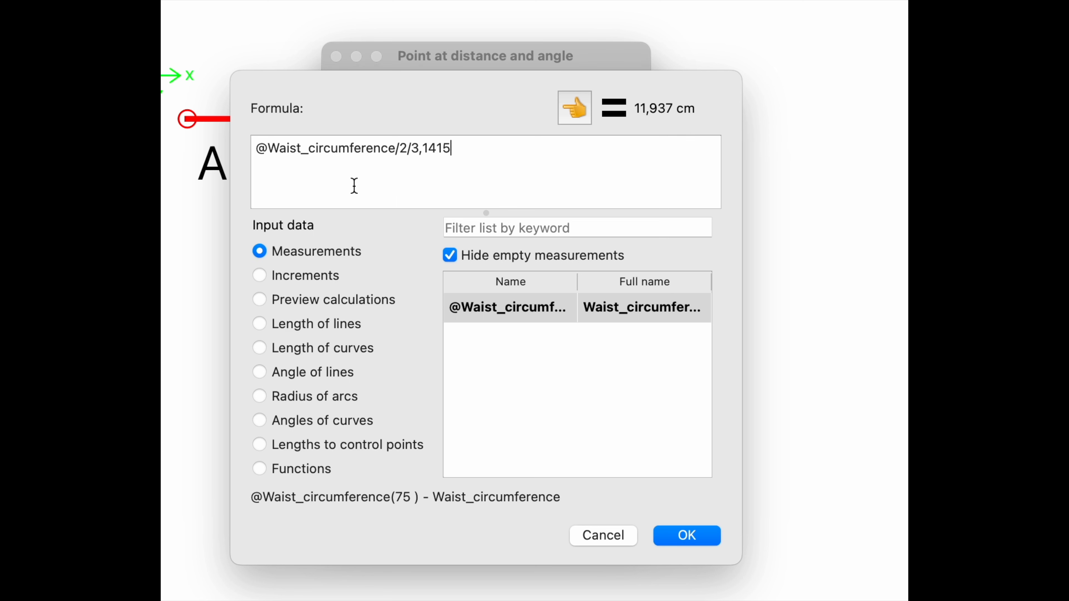
left_click(257, 148)
type("(")
left_click(460, 151)
type(")")
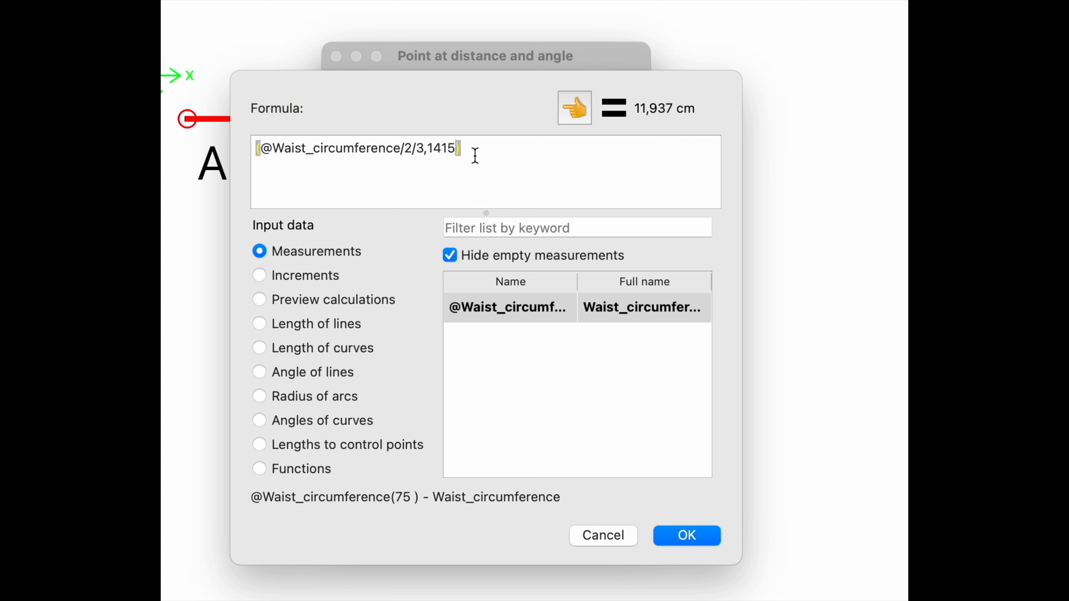
Multiply the length formula by (#Angle_360/#Skirt_angle) and create the point at angle 0 from point A.
type("*")
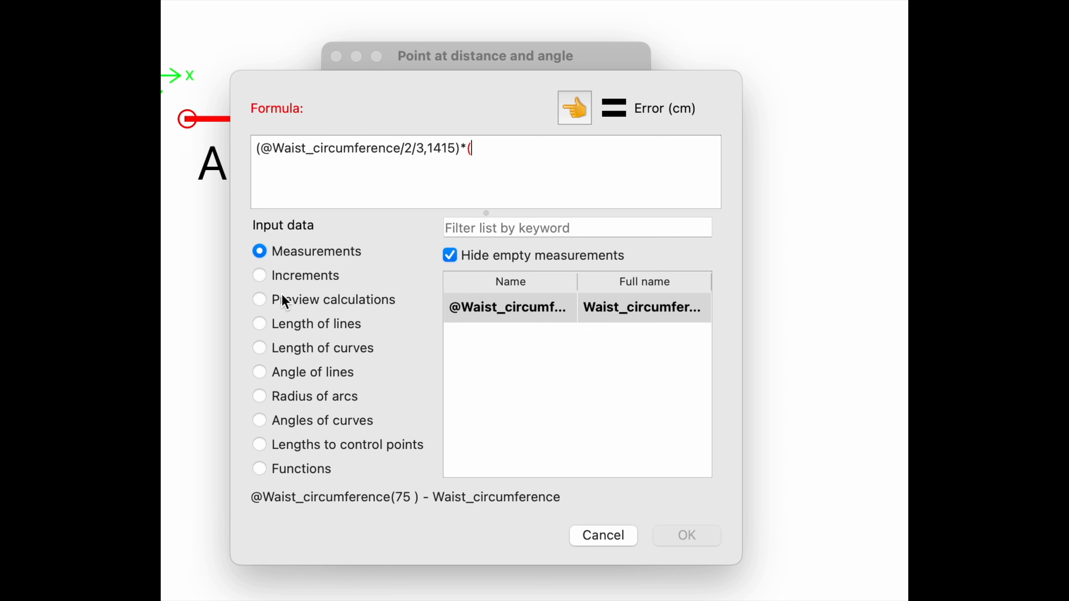
left_click(265, 279)
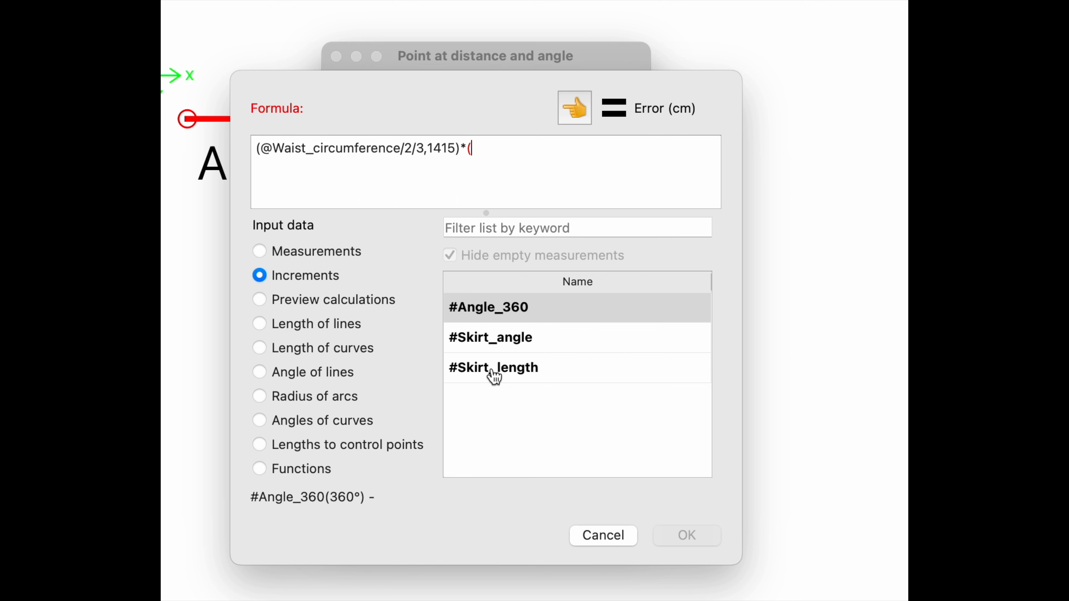
left_click(493, 316)
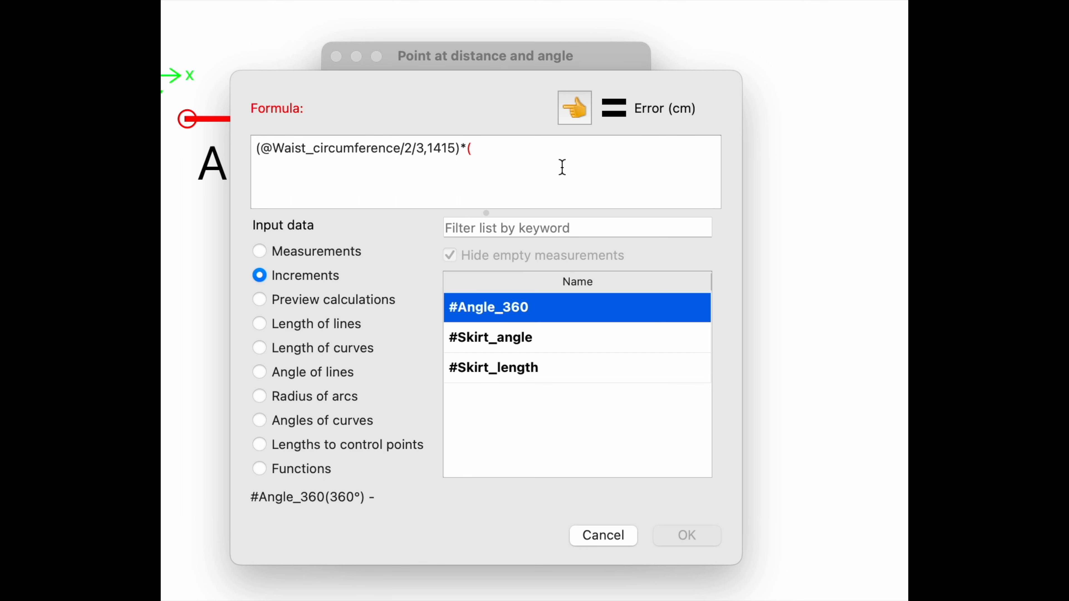
left_click(582, 109)
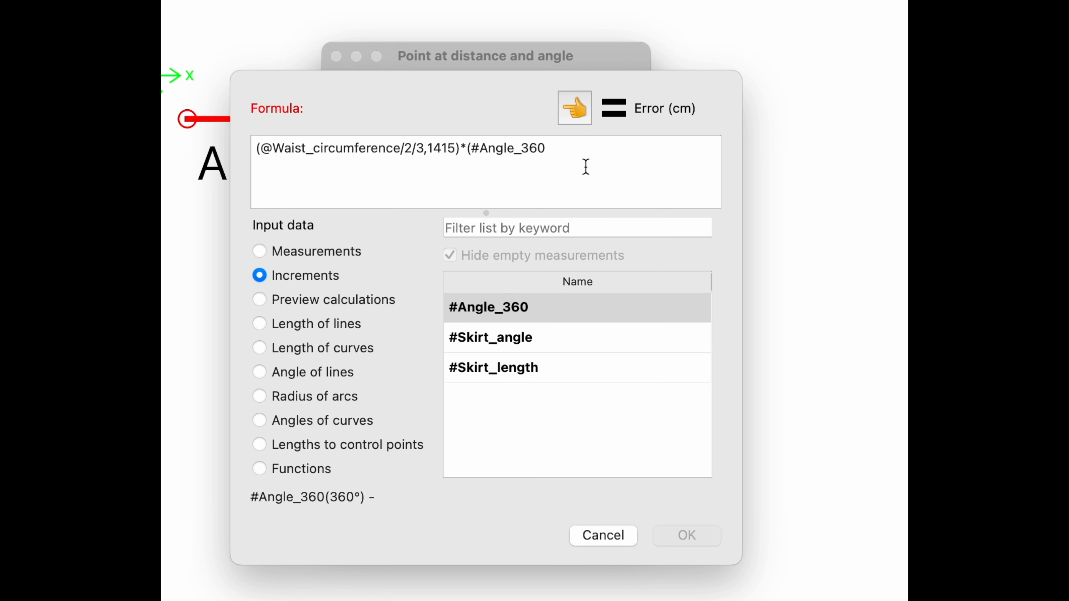
type("/")
left_click(536, 346)
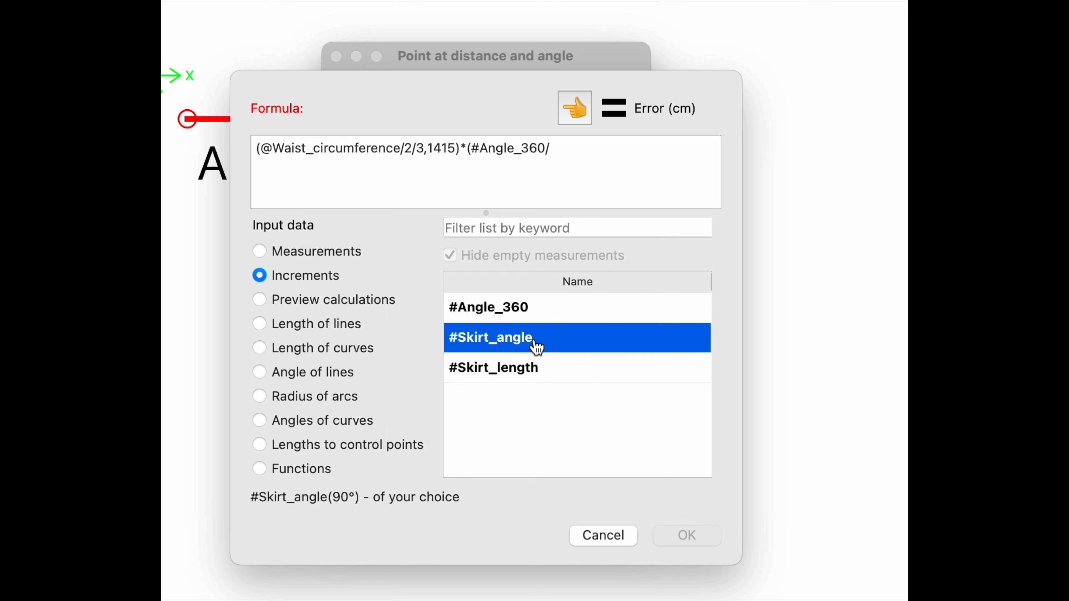
left_click(583, 107)
type(")")
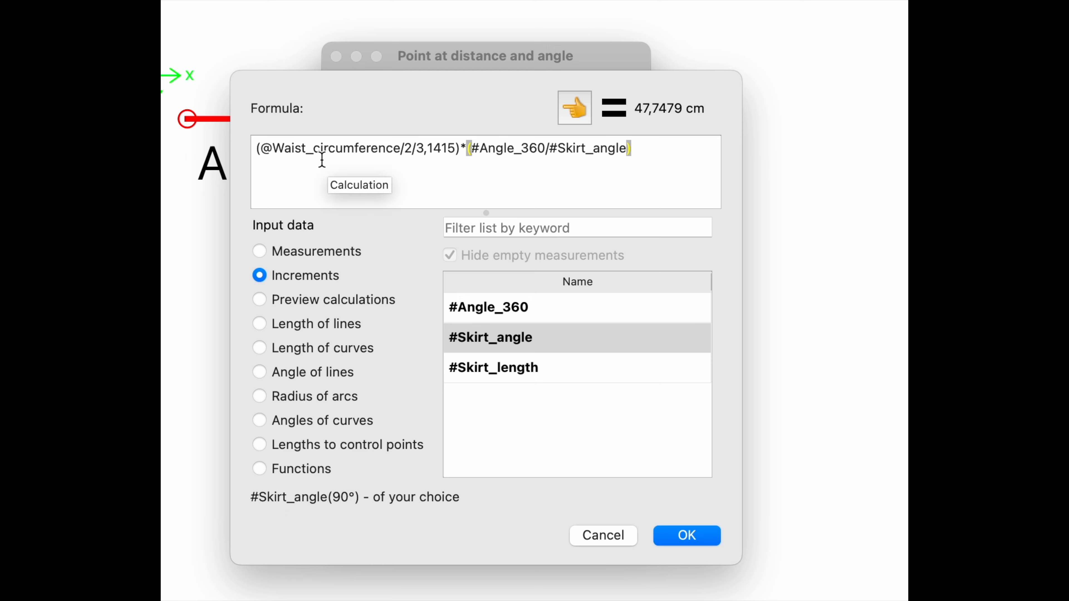
left_click(690, 537)
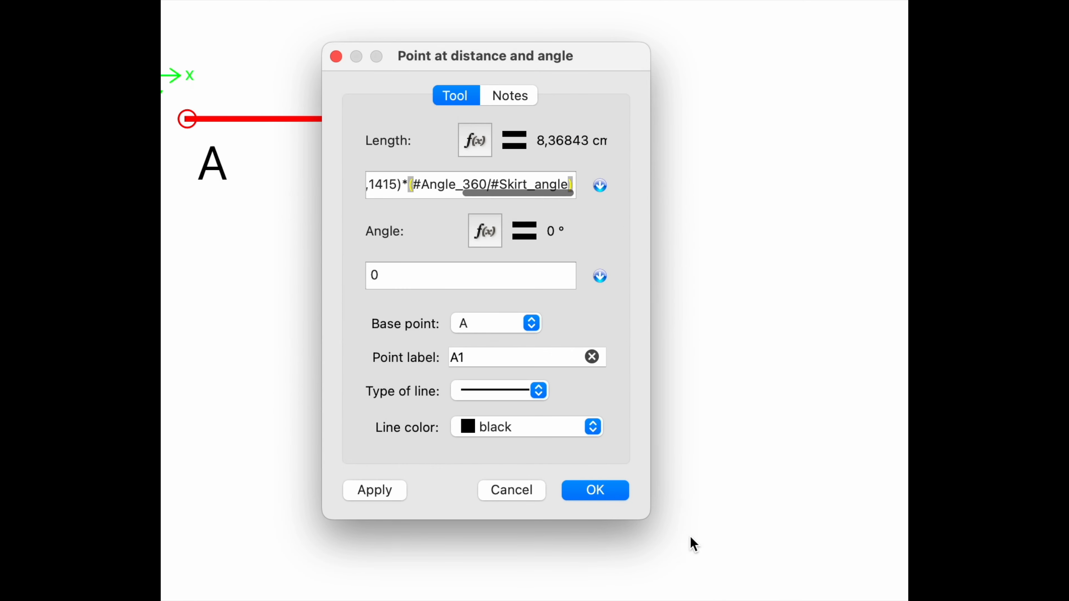
left_click(616, 492)
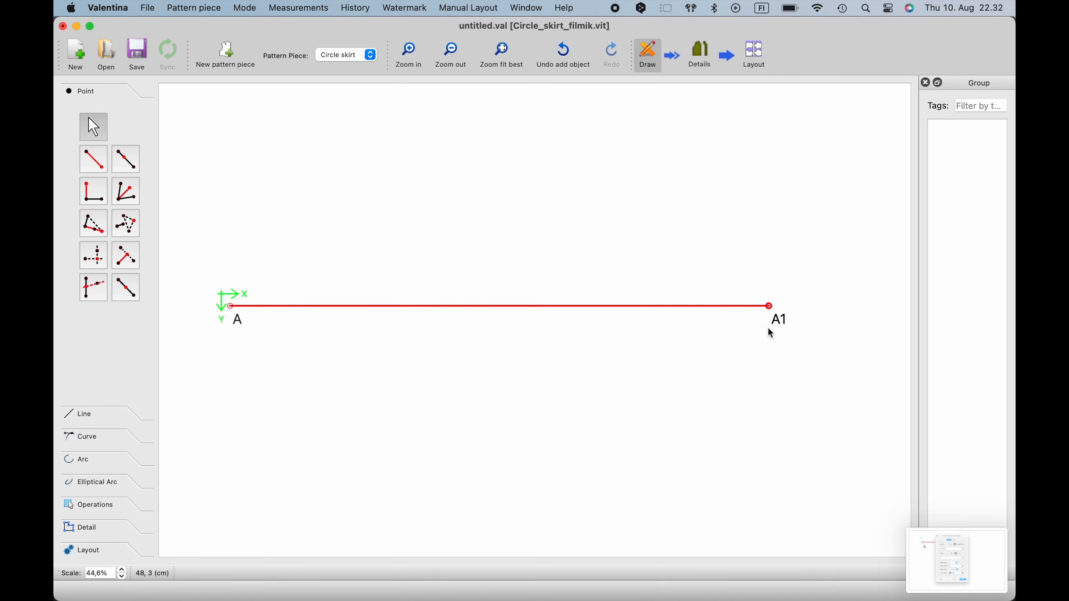
right_click(777, 324)
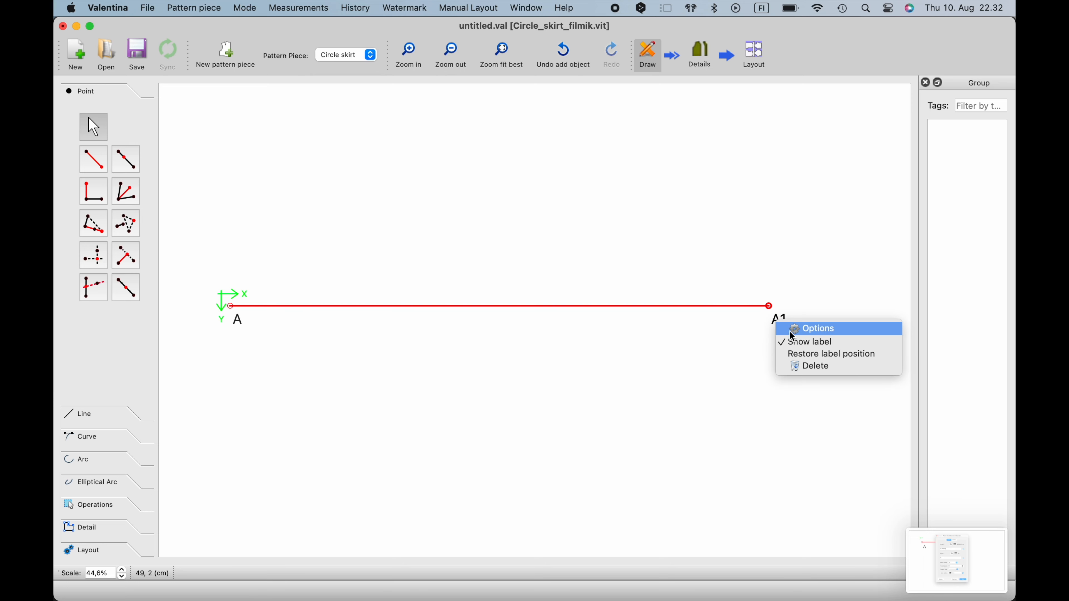
left_click(790, 331)
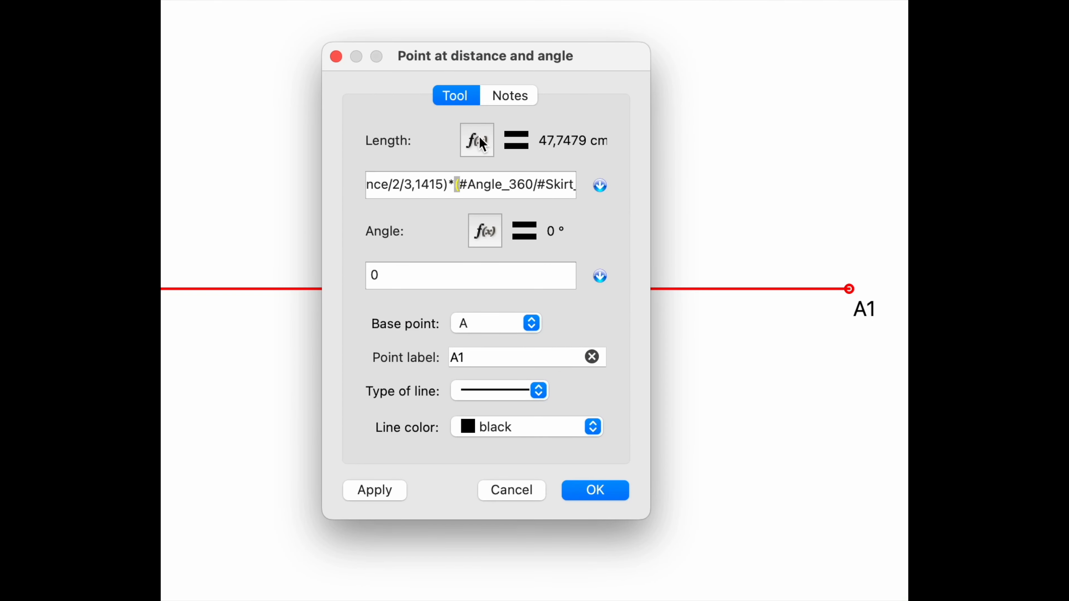
left_click(523, 208)
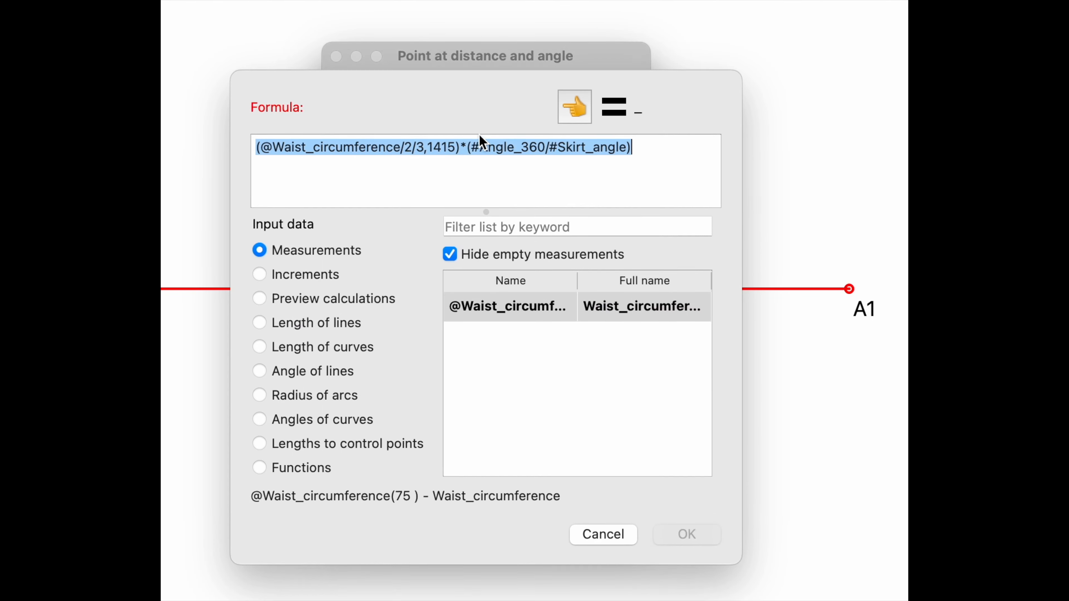
left_click(327, 188)
left_click(260, 149)
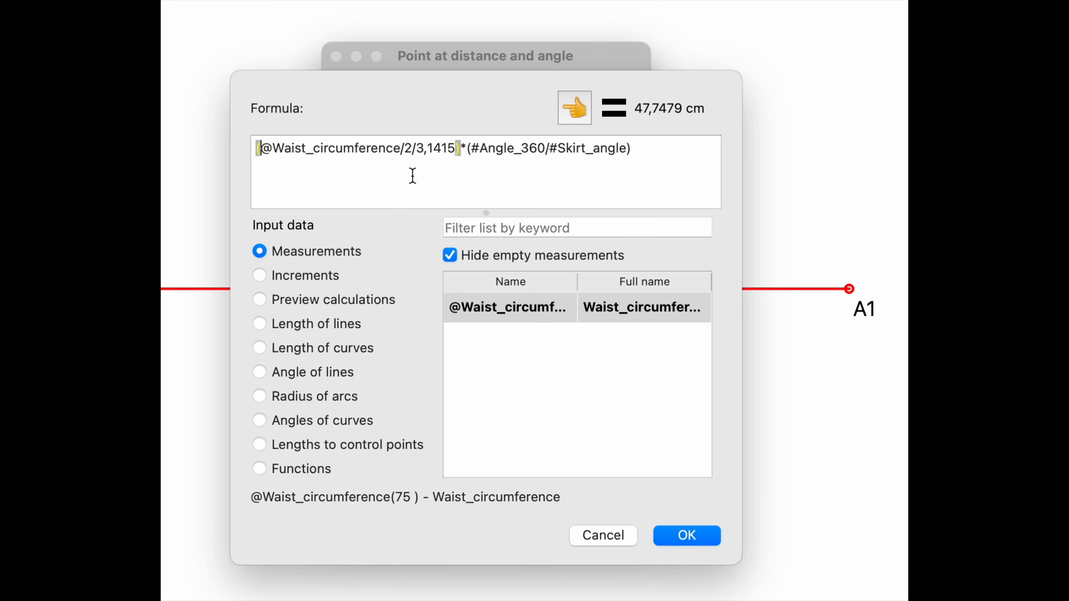
type("(")
left_click(405, 148)
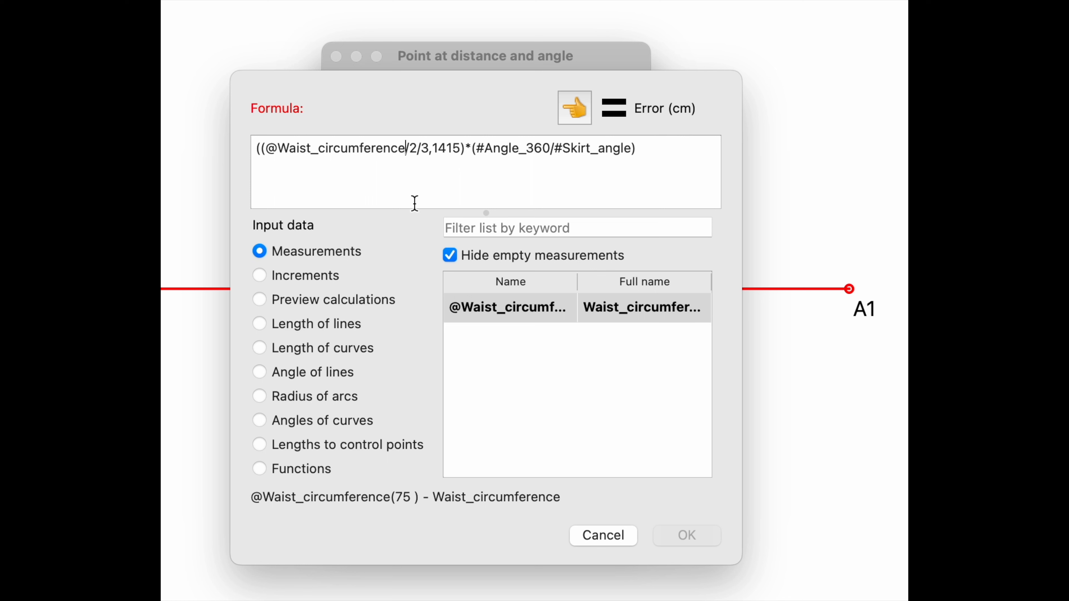
type("+")
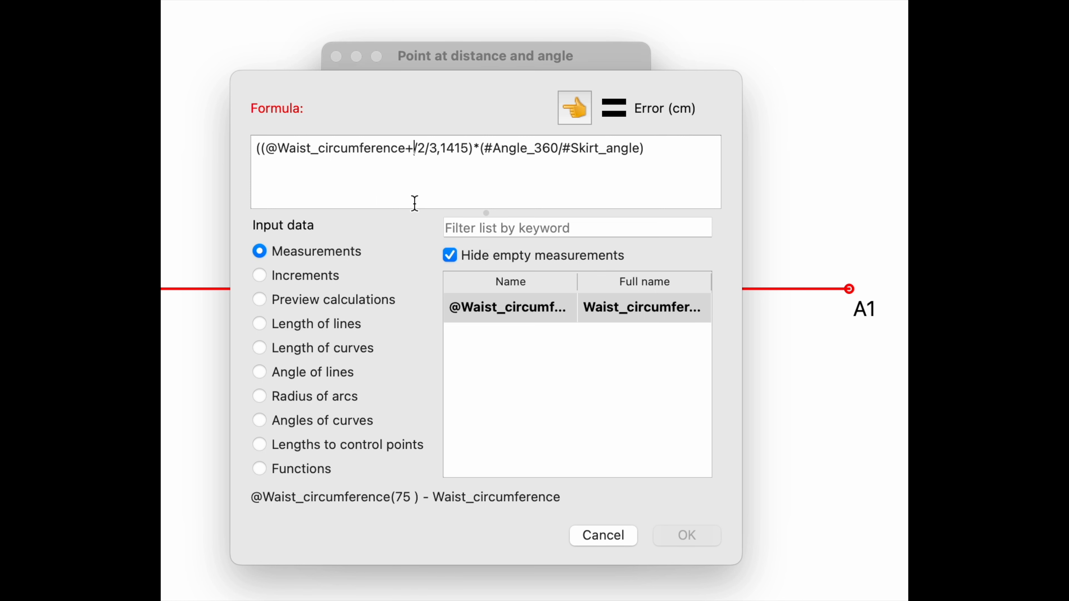
type("2")
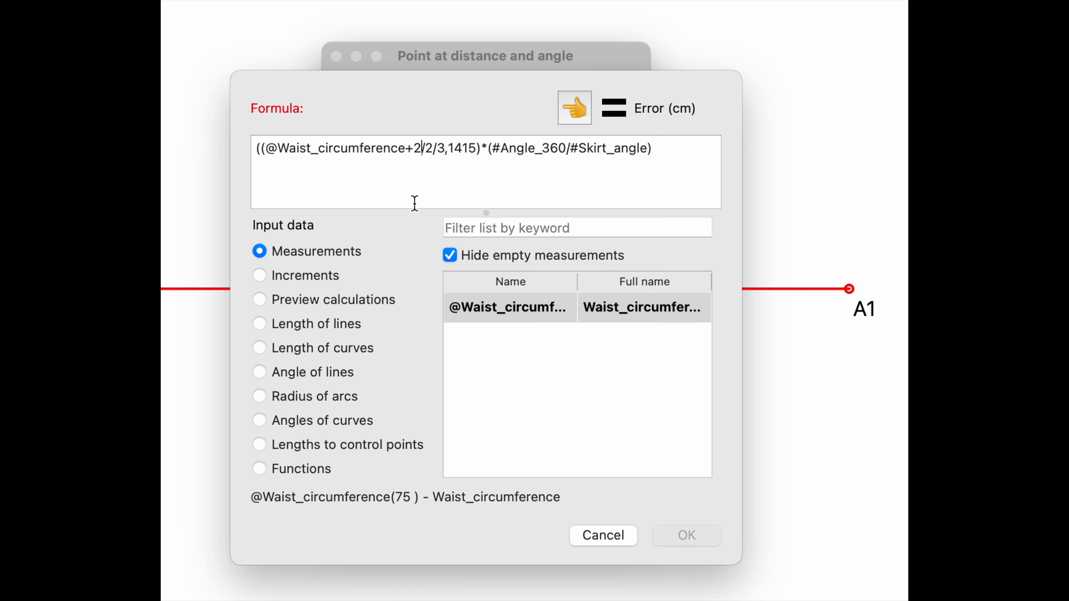
type(")")
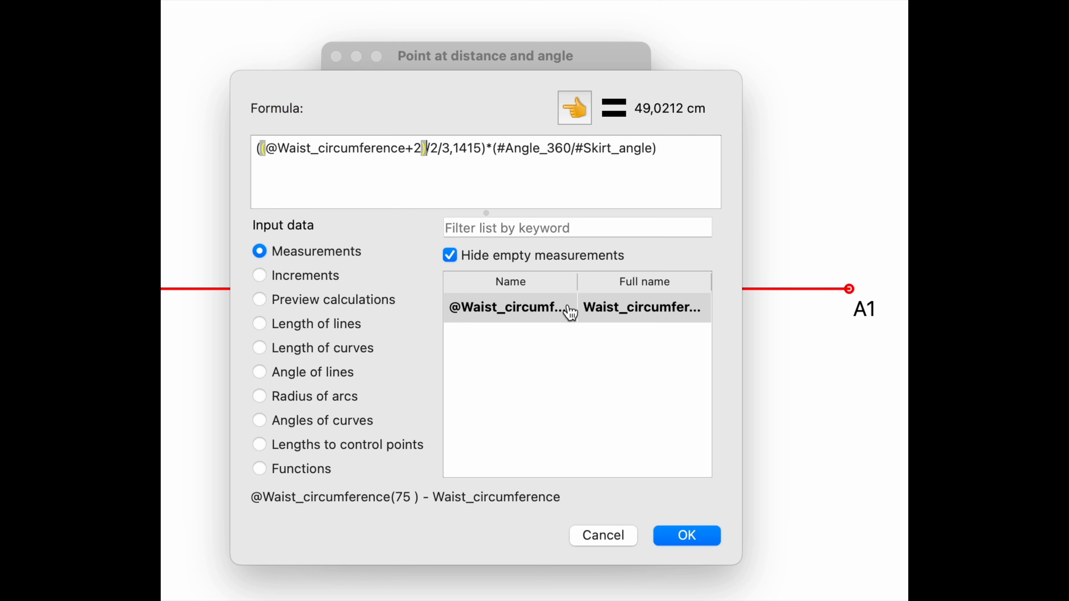
left_click(693, 539)
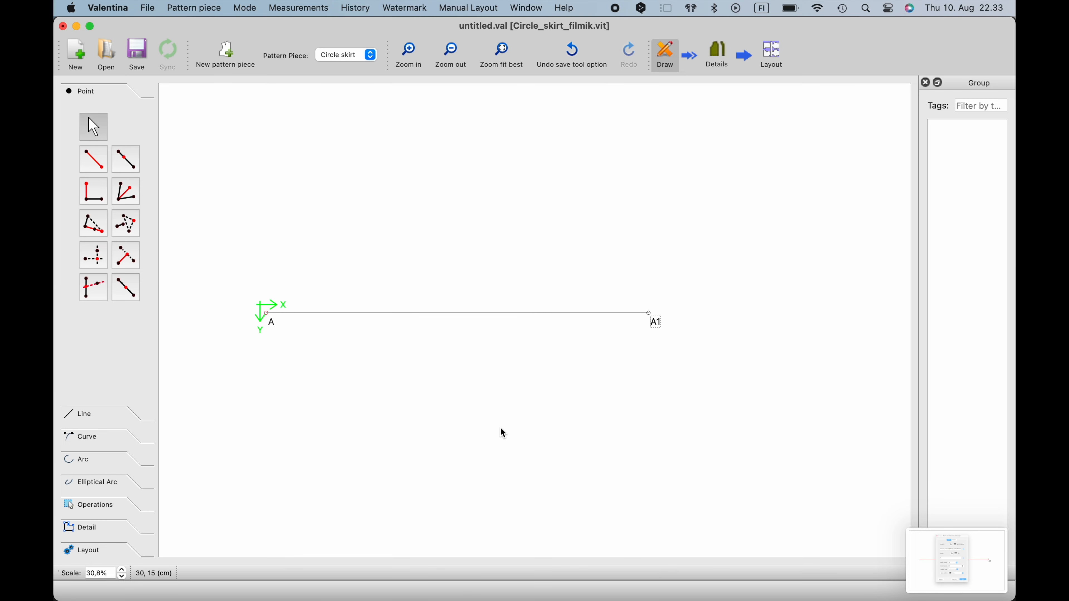
Sketch an arc centered on point A with a radius of about 49 cm, first angle about 44° and second angle about 29°.
left_click(97, 457)
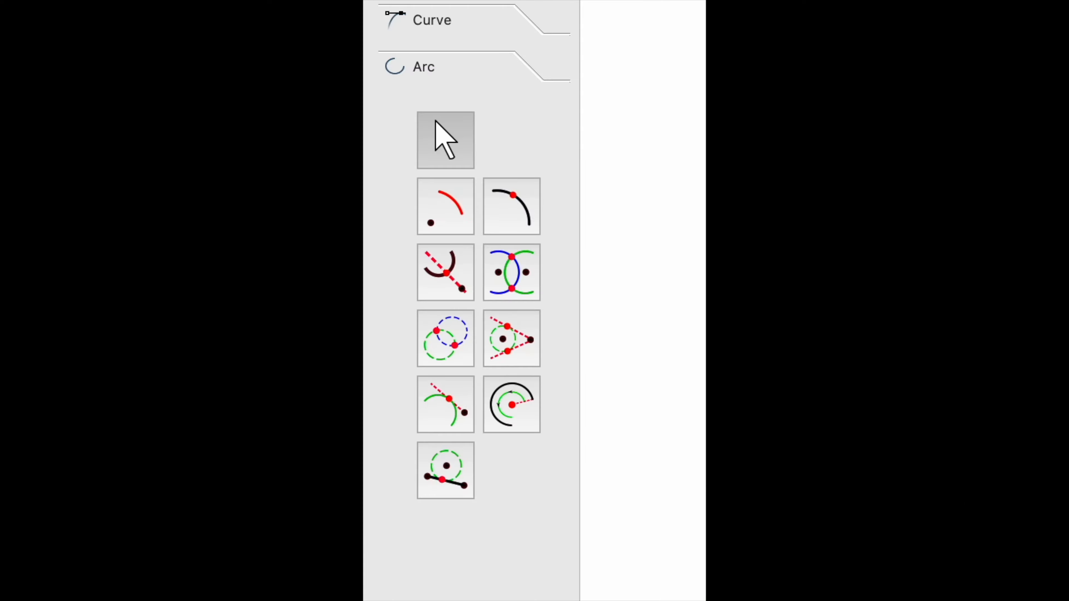
left_click(99, 237)
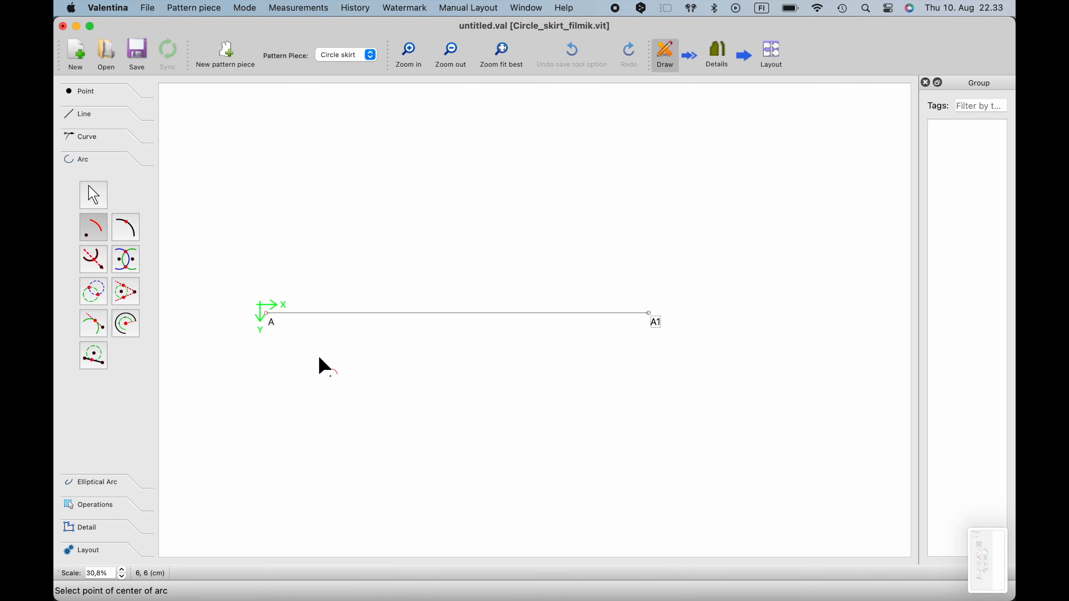
left_click(272, 323)
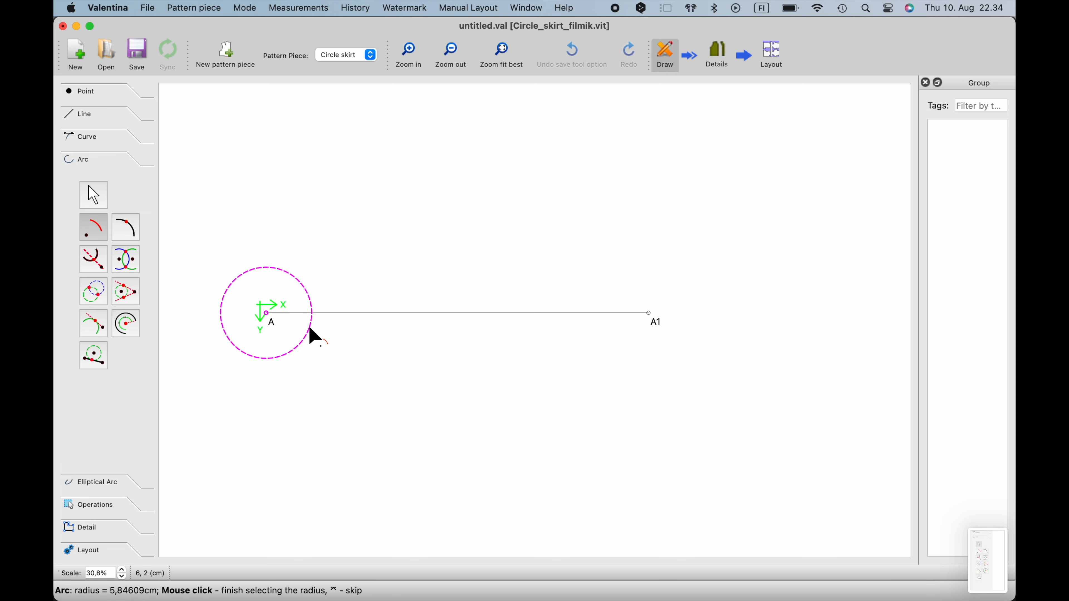
scroll(308, 325, "down", 5)
scroll(382, 442, "up", 3)
scroll(379, 445, "down", 2)
left_click(377, 441)
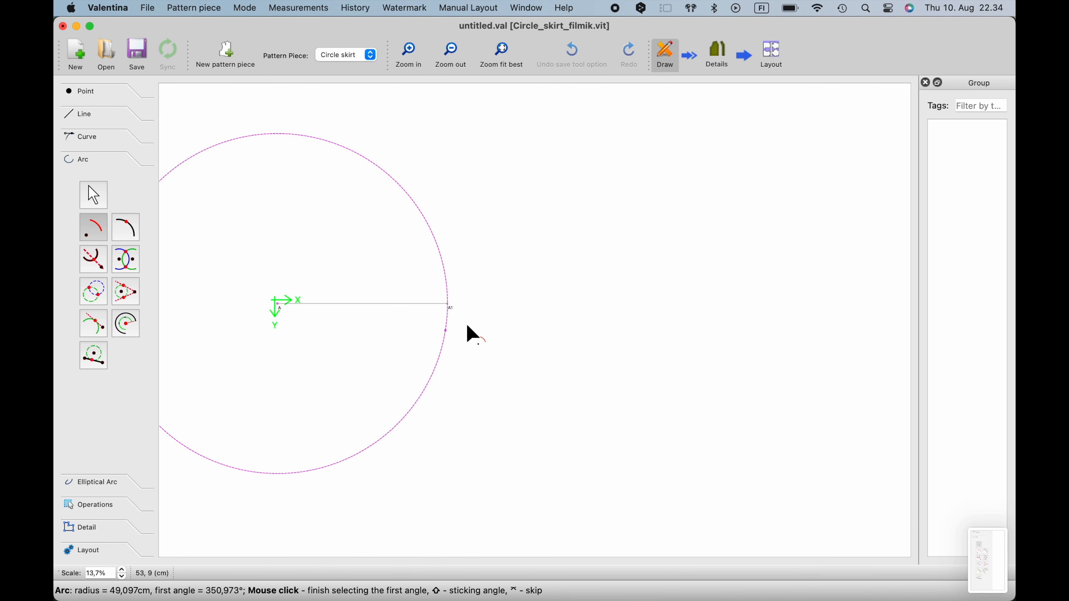
scroll(396, 195, "up", 4)
left_click(398, 195)
left_click(432, 256)
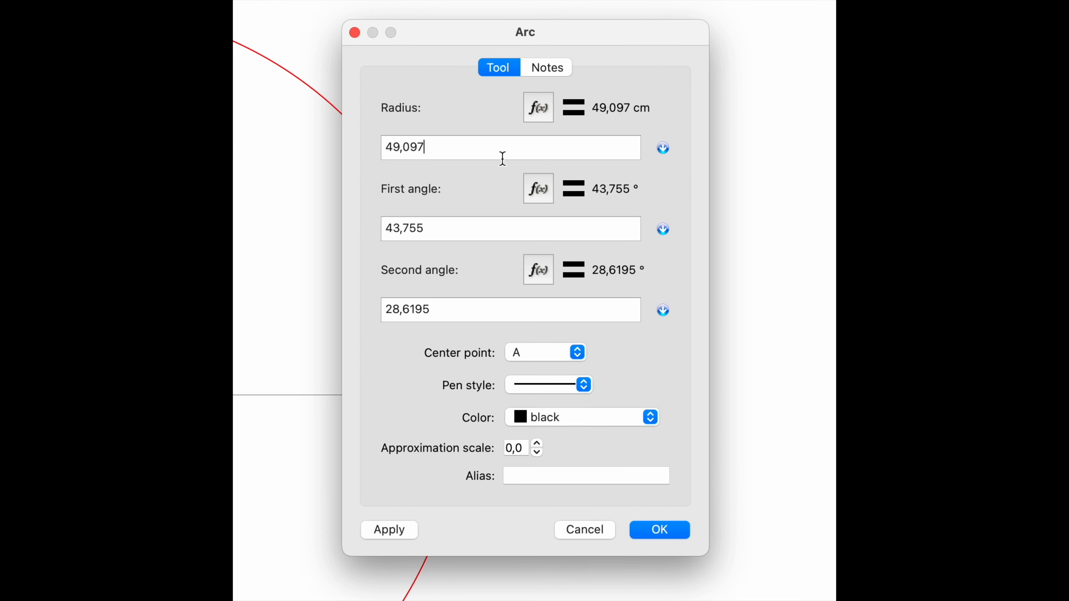
Set the arc's radius to the length of the line between A and A1, Line_A_A1.
left_click(542, 113)
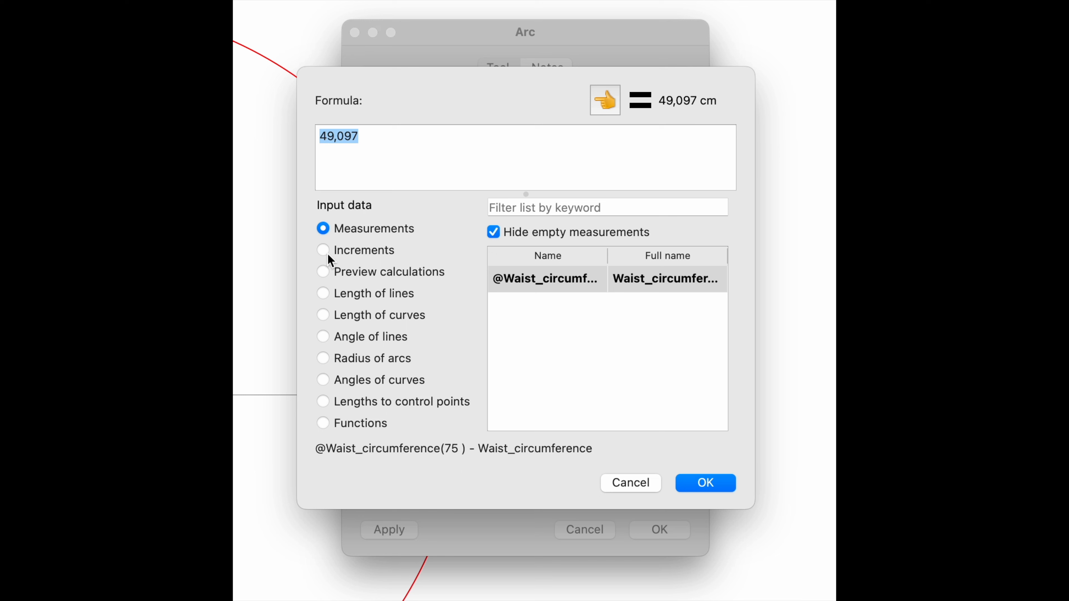
left_click(326, 294)
left_click(520, 279)
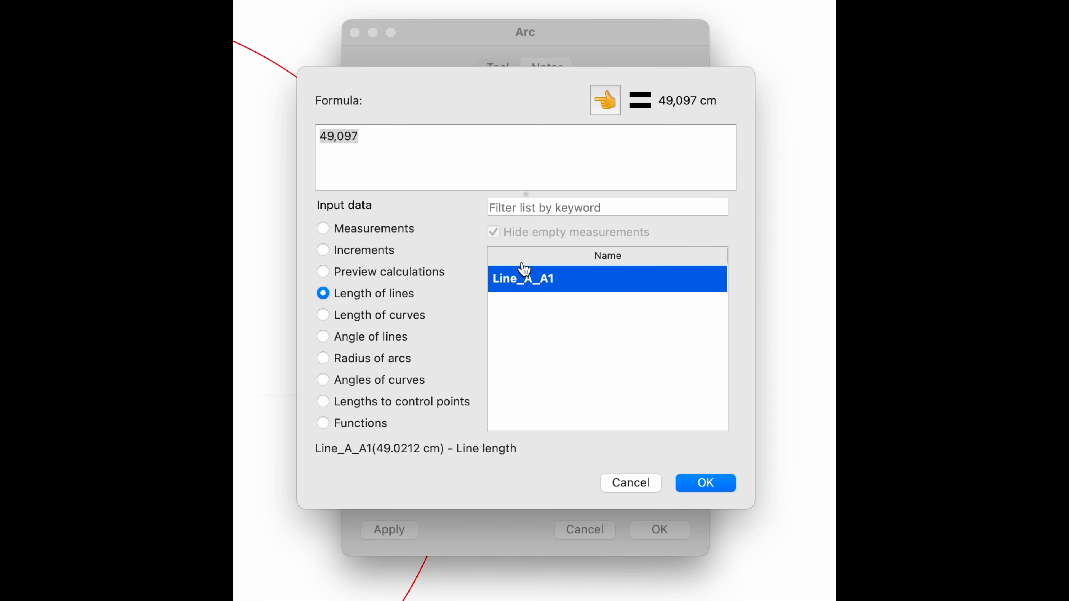
left_click(605, 107)
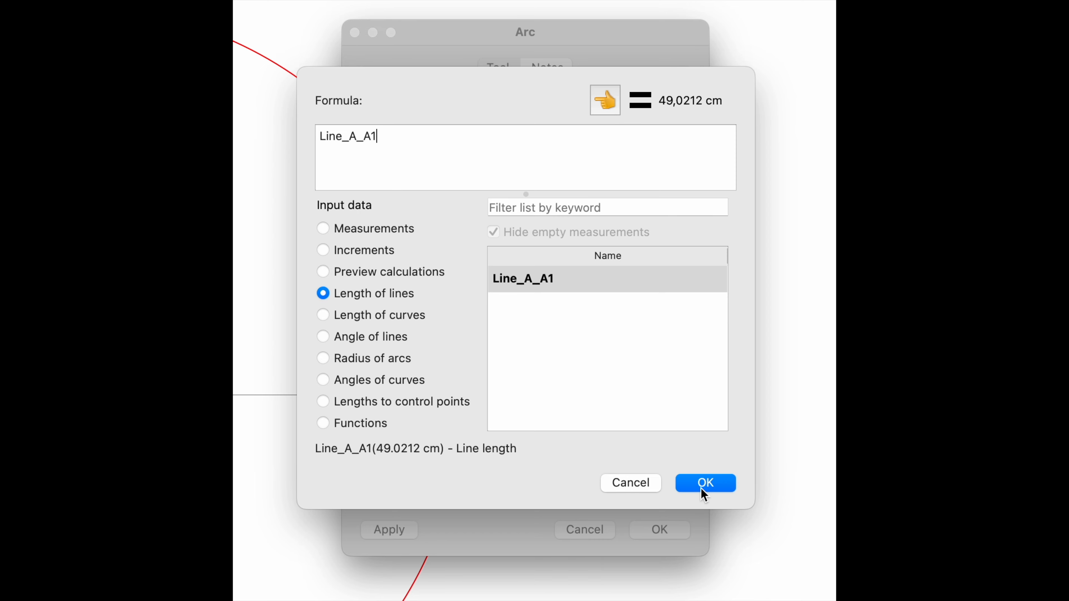
left_click(701, 488)
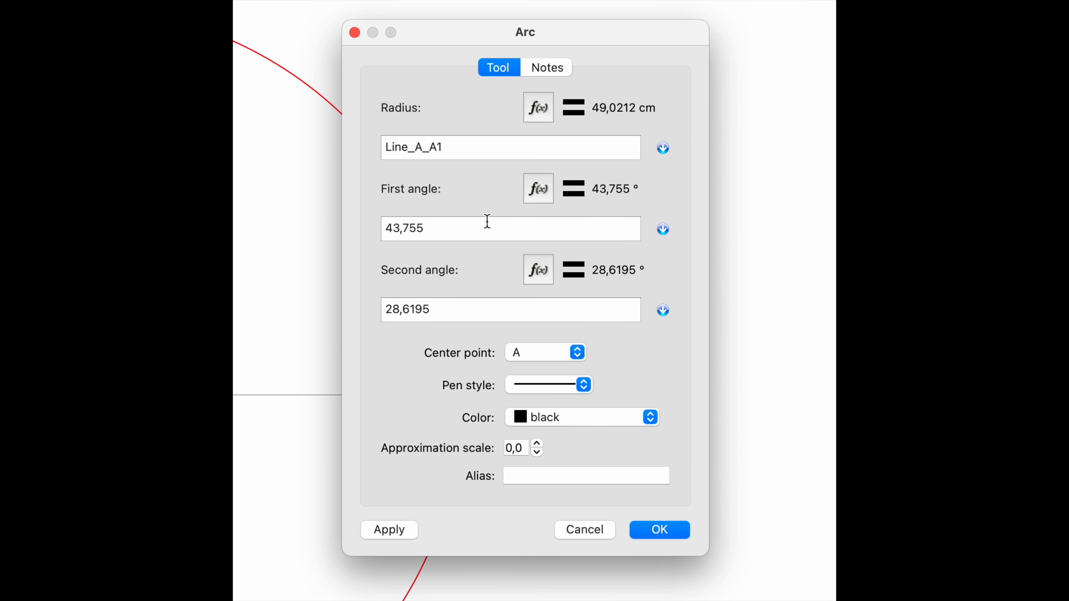
Set the arc's first angle to the line angle AngleLine_A_A1.
left_click_drag(434, 229, 346, 227)
type("0")
left_click(535, 194)
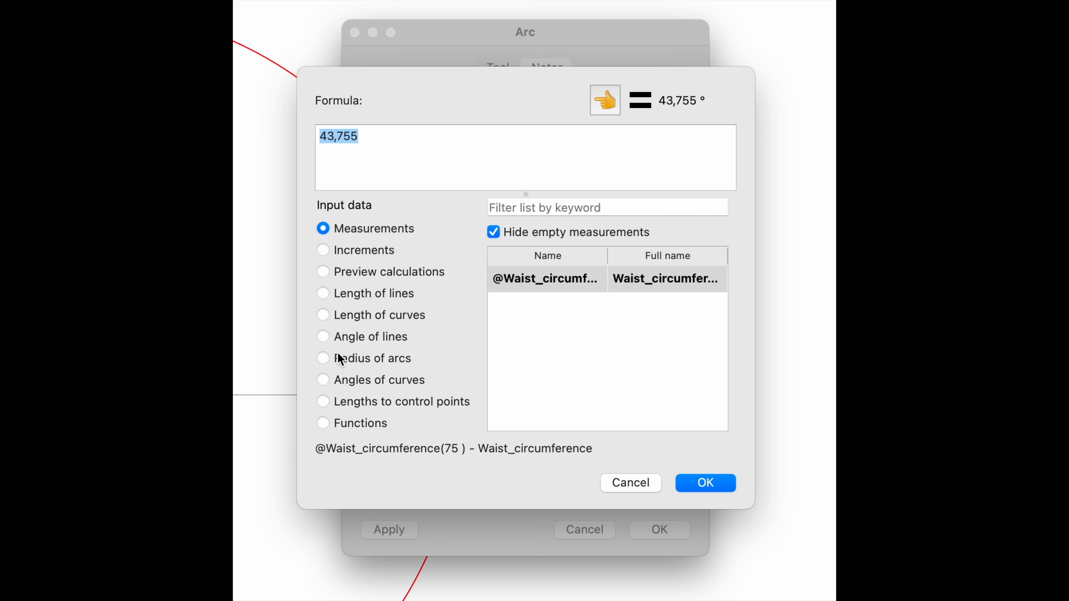
left_click(324, 338)
left_click(540, 281)
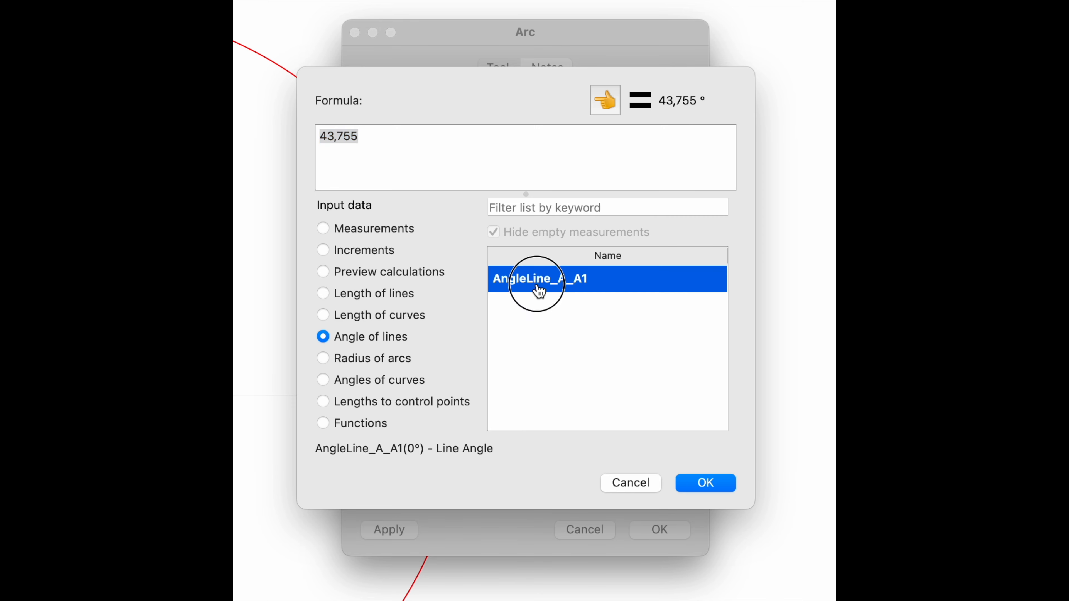
left_click(604, 100)
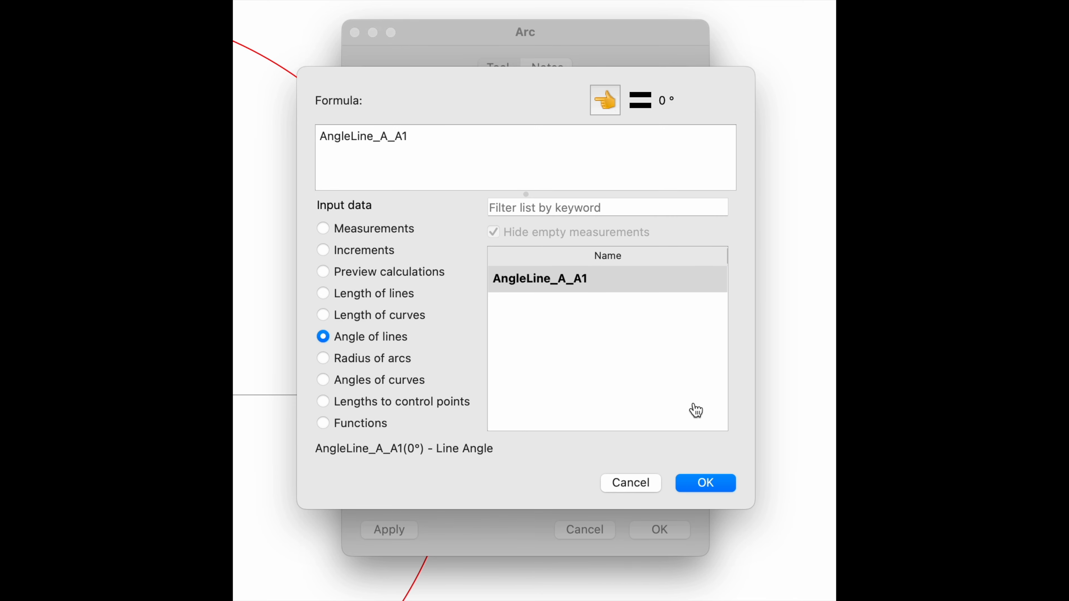
left_click(706, 483)
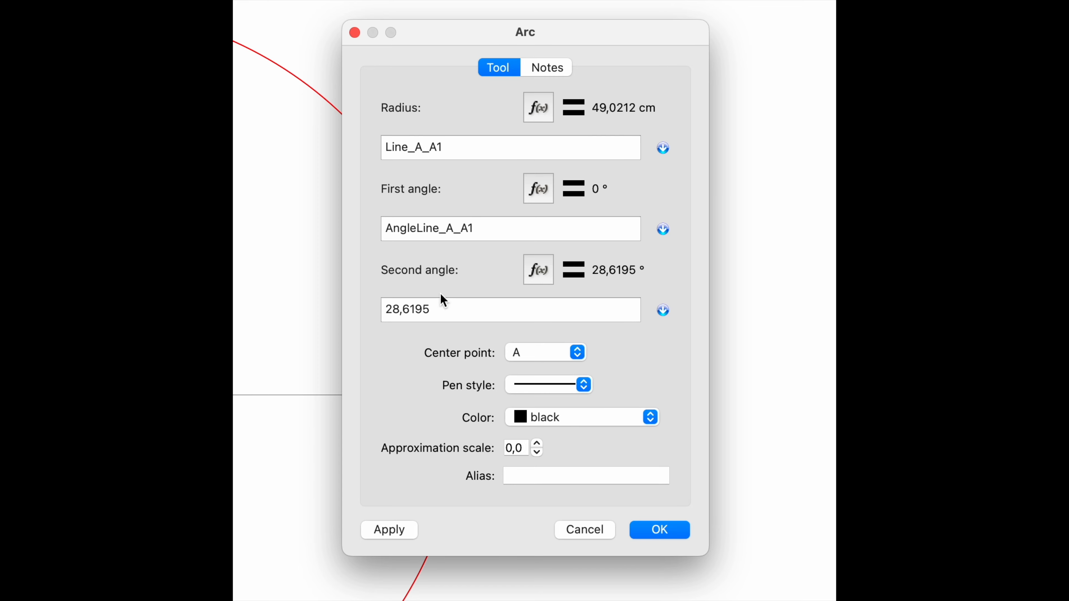
Set the arc's second angle to the #Skirt_angle increment and create the arc.
left_click(539, 272)
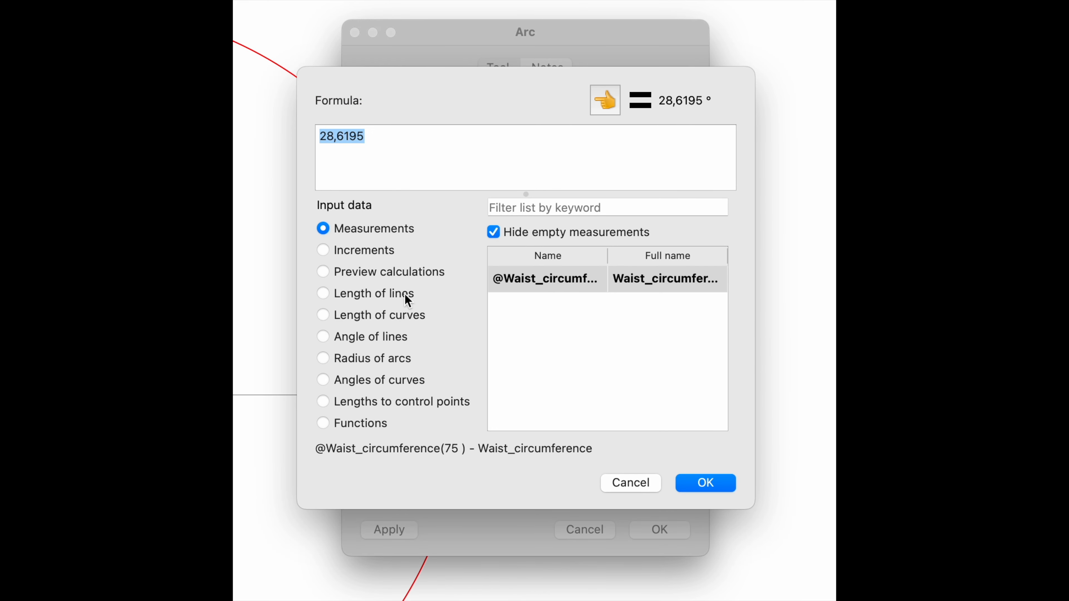
left_click(324, 251)
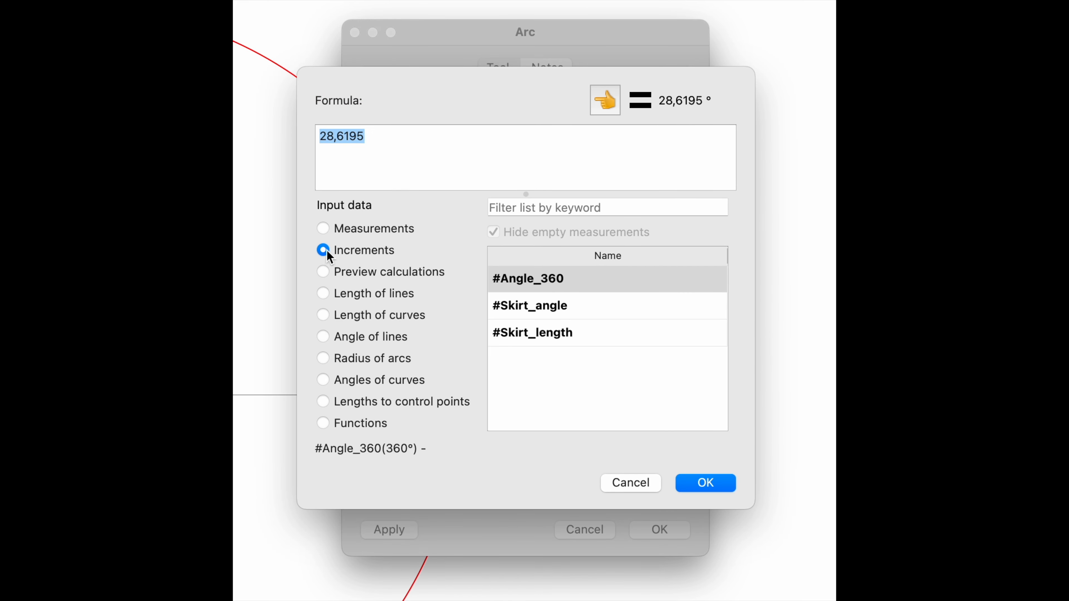
left_click(525, 309)
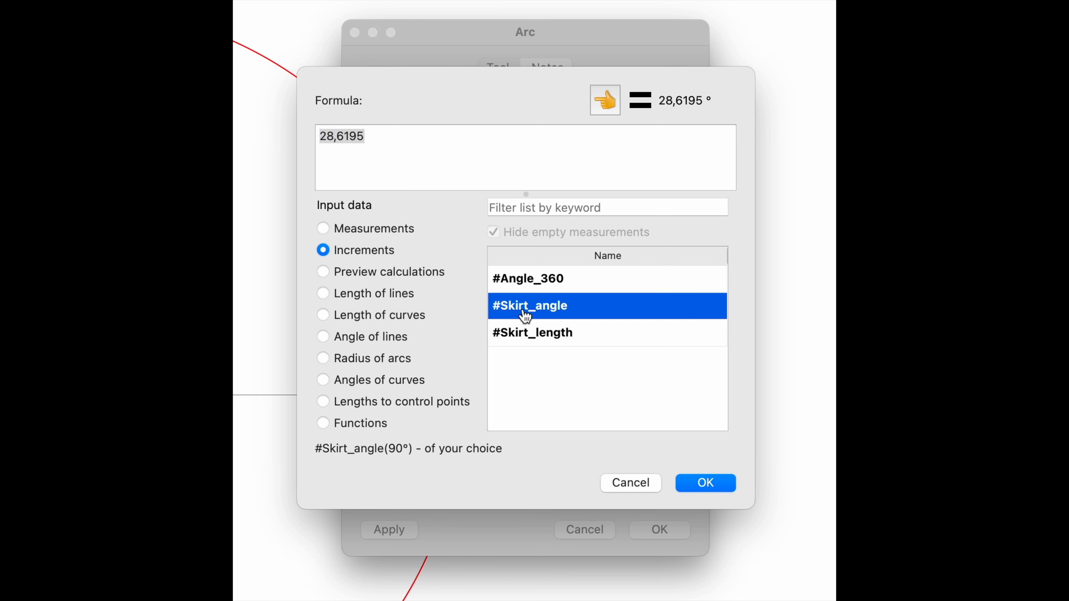
left_click(605, 105)
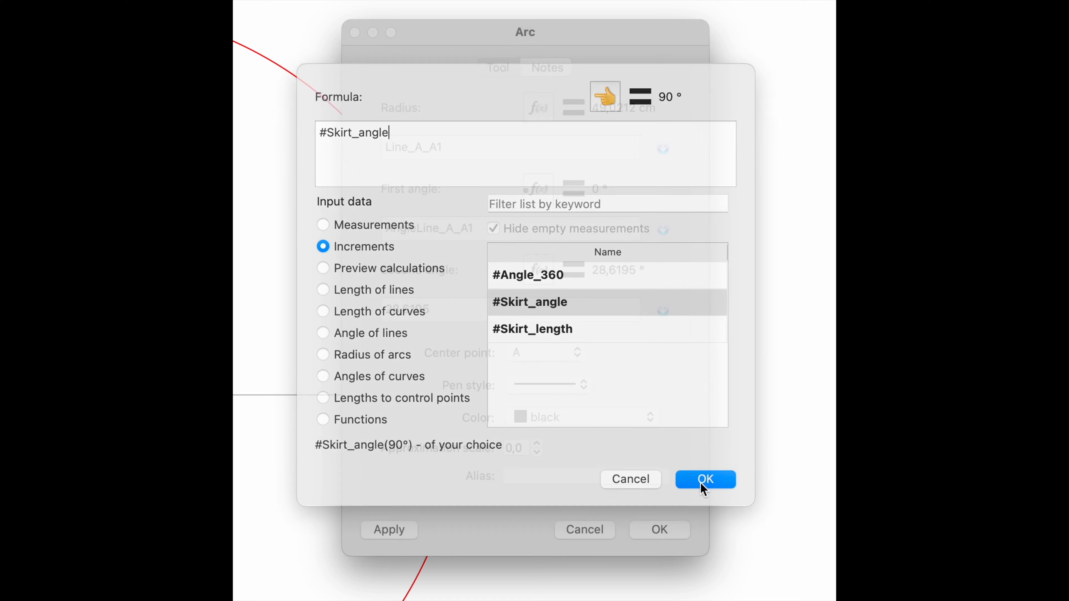
left_click(705, 483)
left_click(659, 529)
scroll(300, 329, "up", 5, "ctrl")
scroll(299, 334, "down", 1, "ctrl")
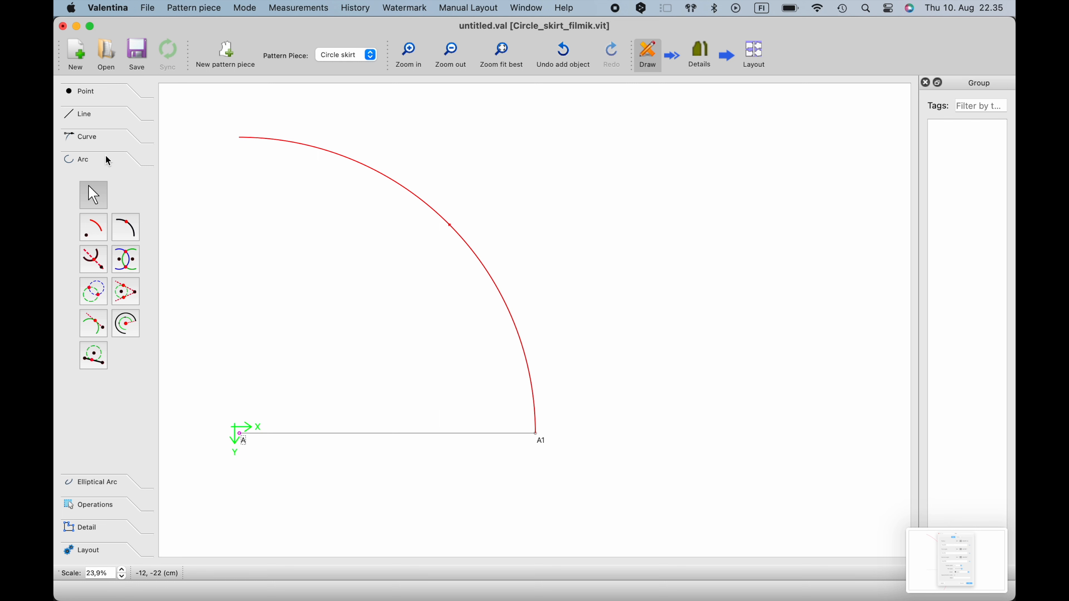
Start a point at distance and angle from point A, placing it about 35 cm away at about 92°.
left_click(89, 94)
left_click(94, 159)
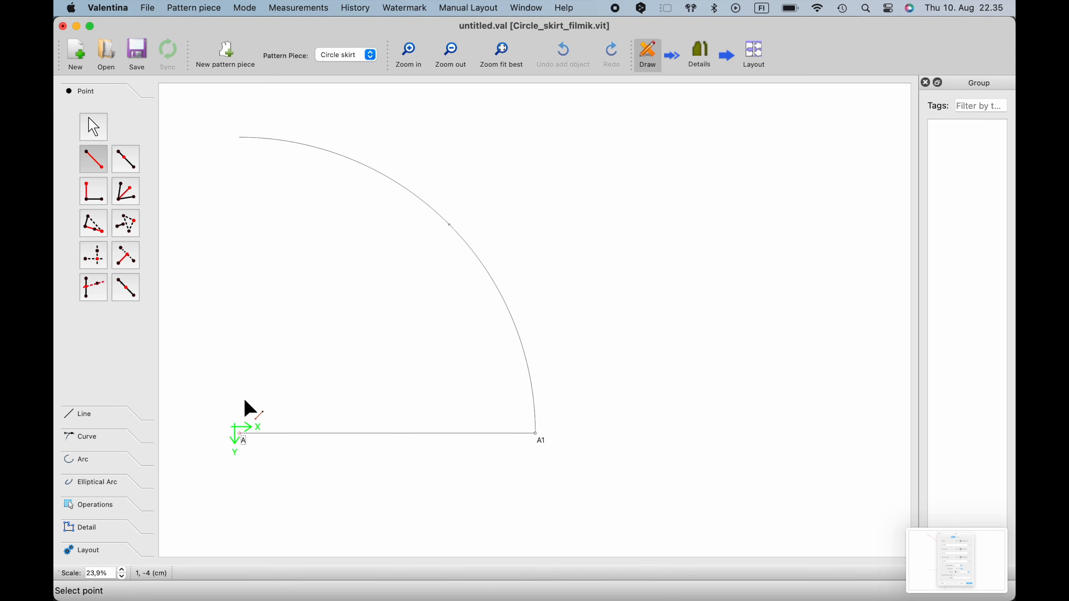
left_click(241, 434)
scroll(244, 443, "up", 3, "ctrl")
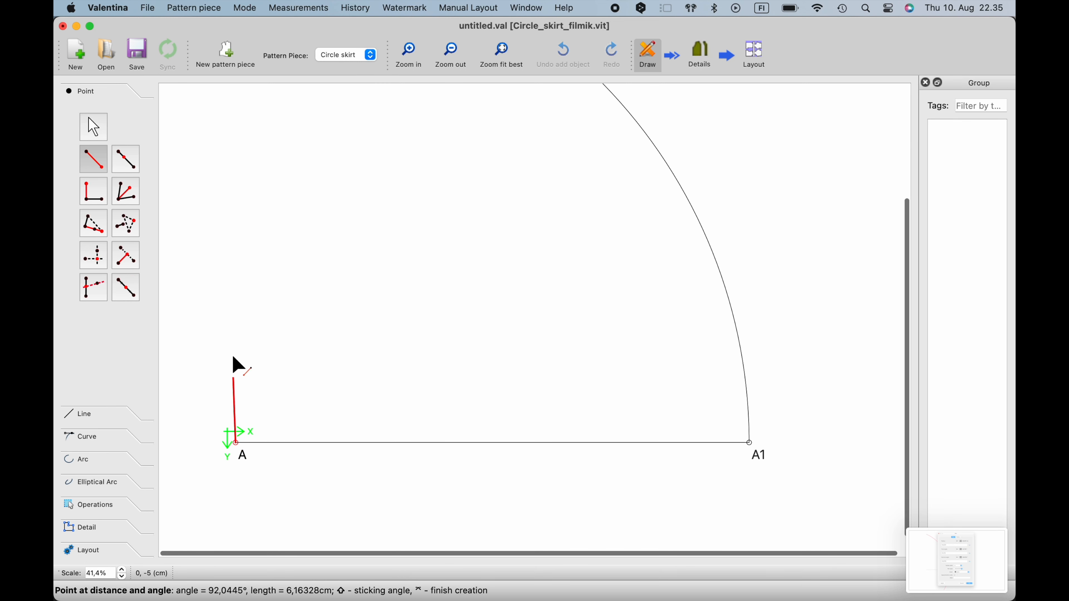
scroll(228, 223, "down", 6, "ctrl")
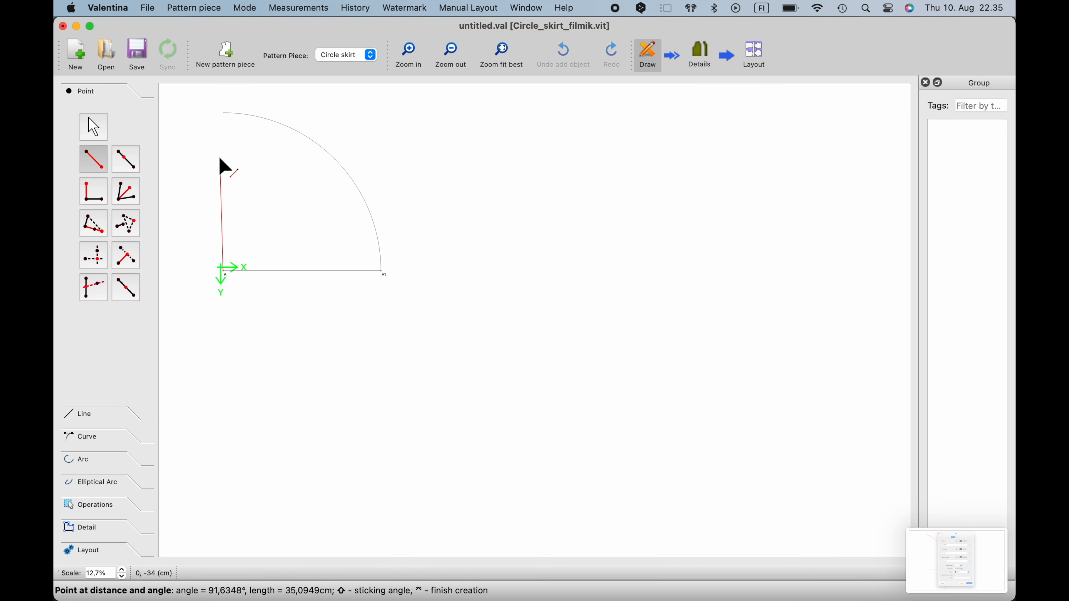
left_click(220, 162)
Set the new point's length to the length of the line between A and A1, Line_A_A1.
left_click(515, 161)
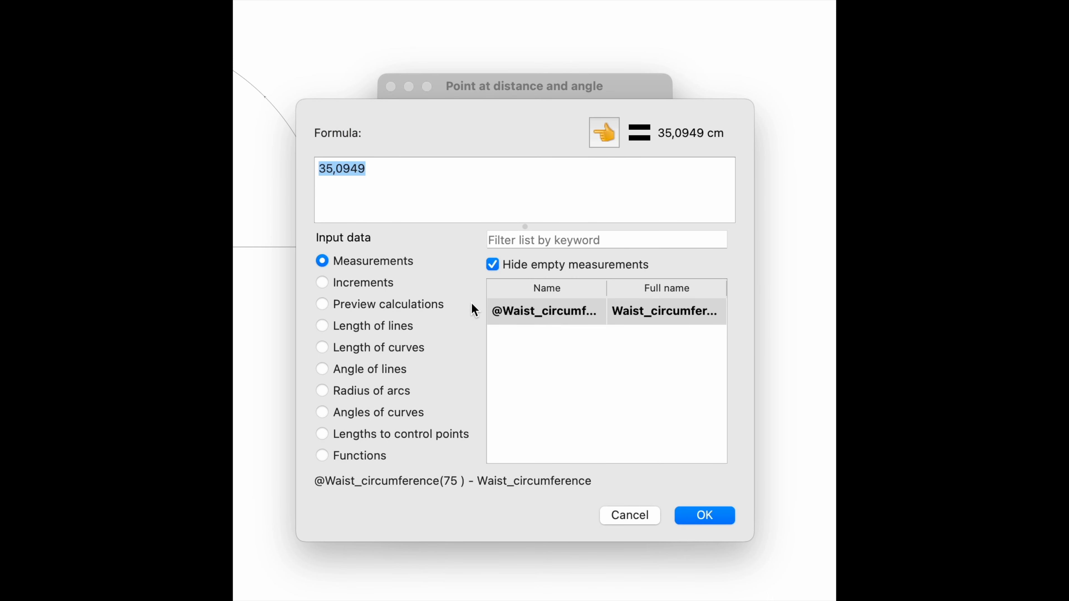
left_click(325, 327)
left_click(531, 316)
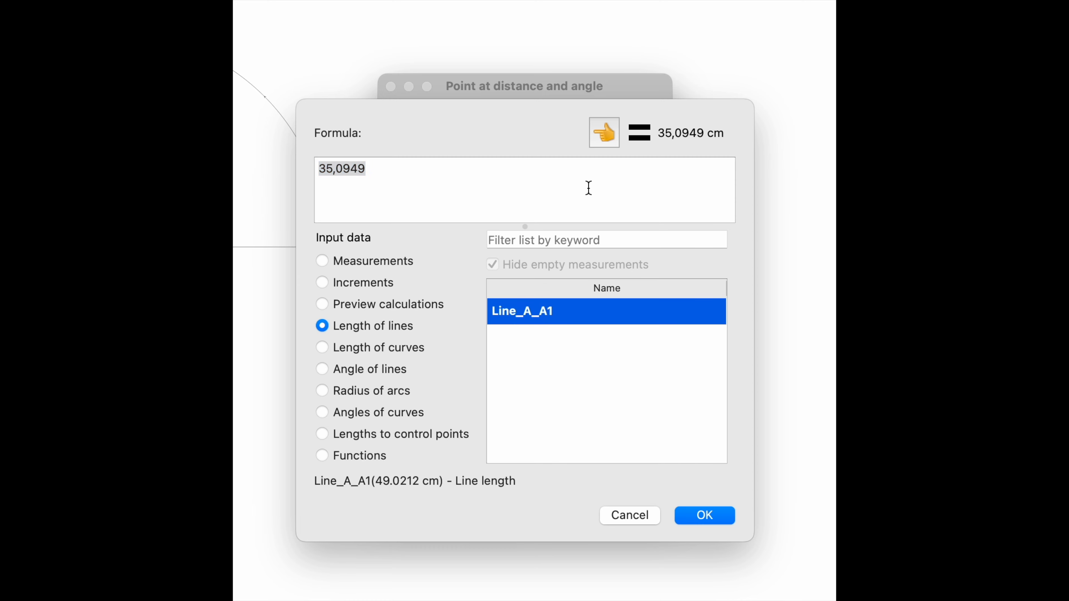
left_click(605, 138)
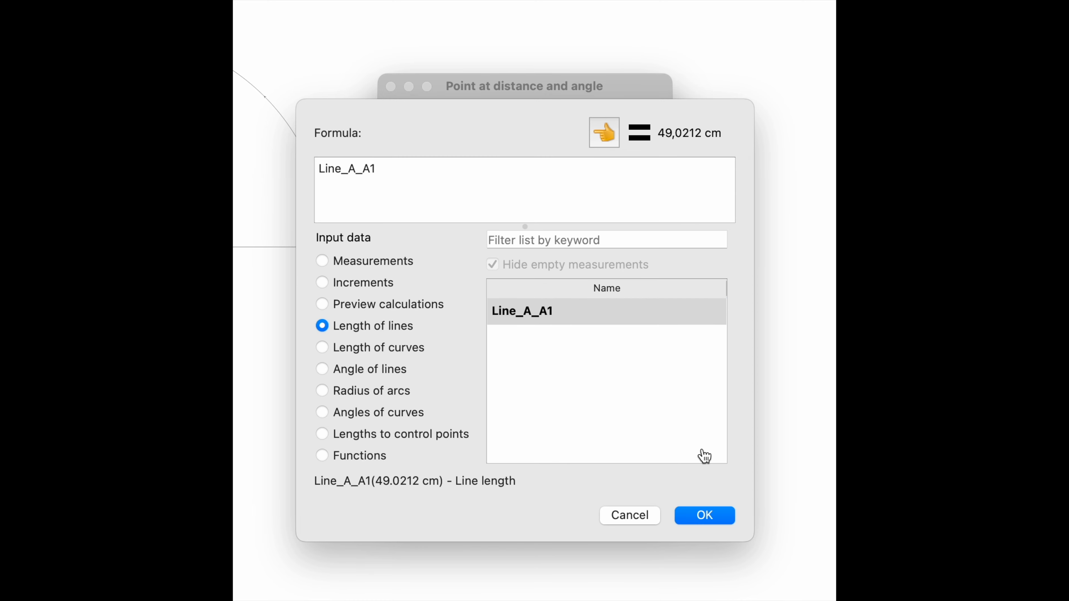
left_click(706, 514)
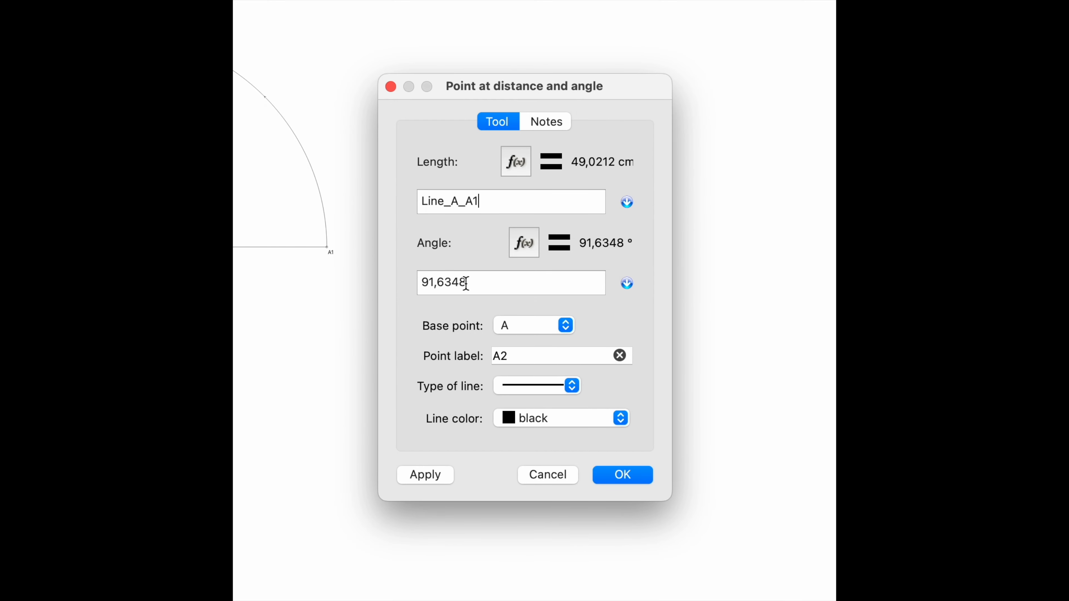
Set the new point's angle to the #Skirt_angle increment and create the point.
left_click(524, 244)
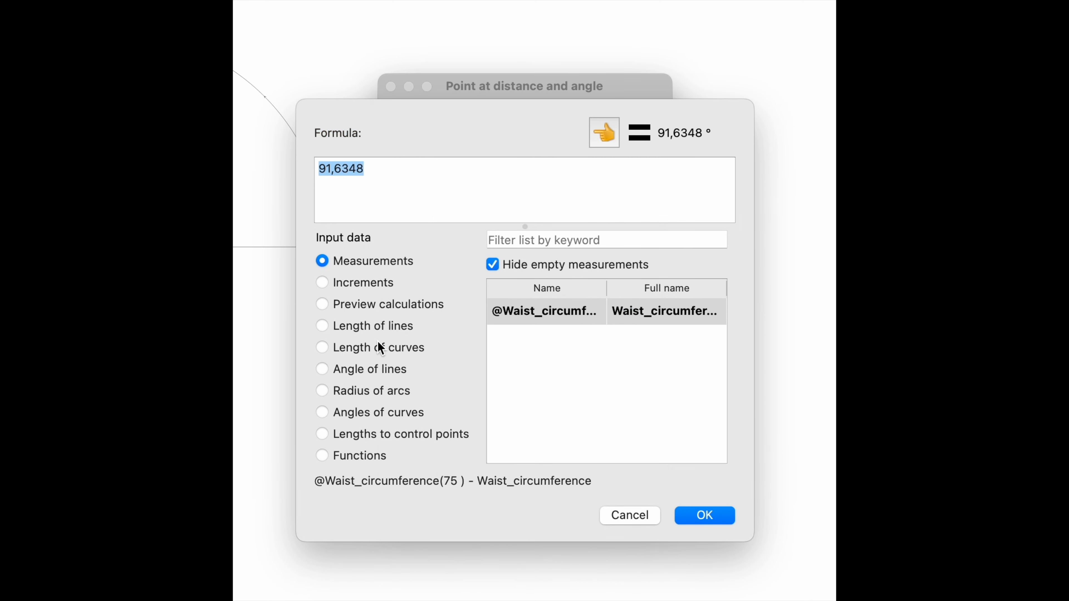
left_click(322, 283)
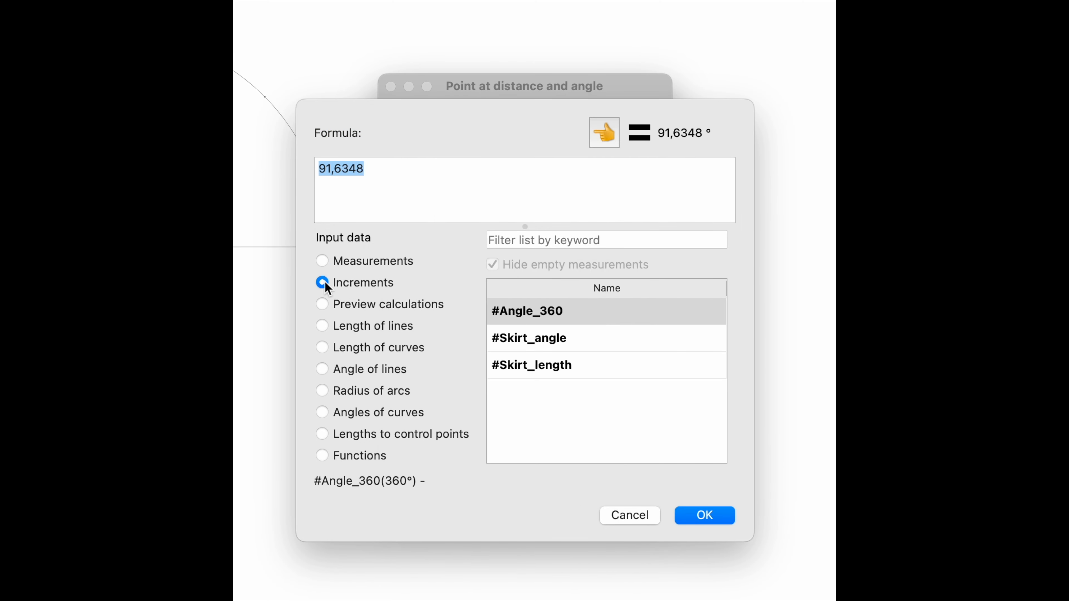
left_click(521, 343)
left_click(595, 141)
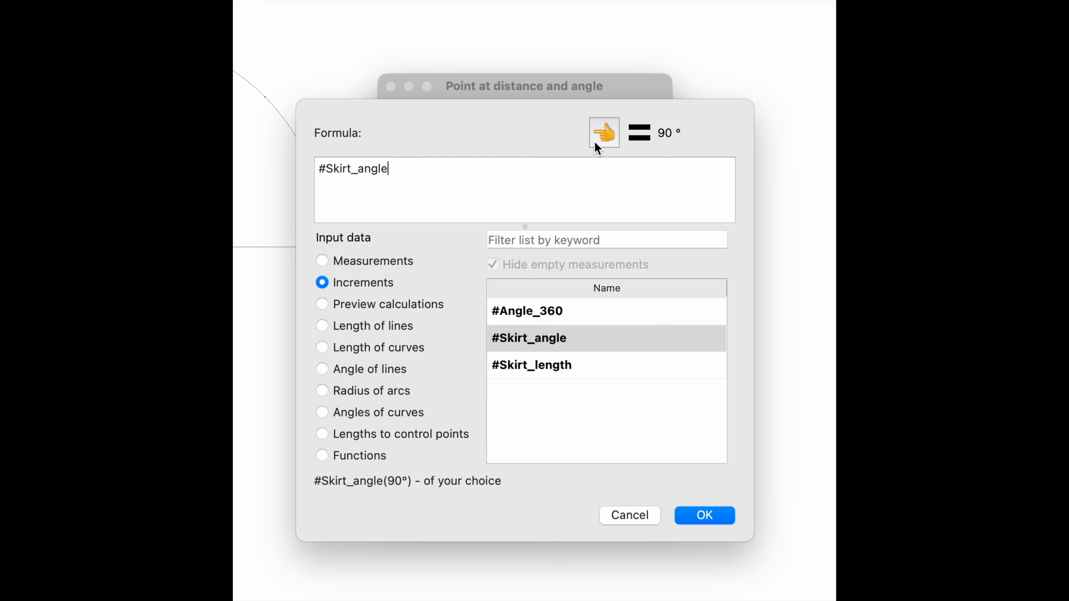
left_click(709, 521)
left_click(650, 493)
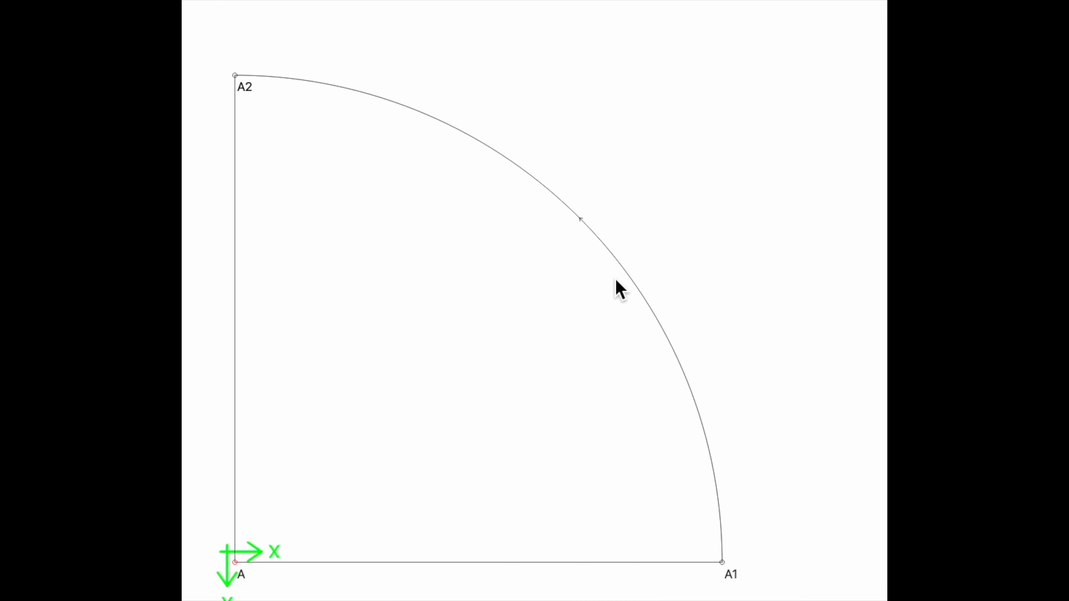
Examine the arc's length, radius, start angle and end angle.
mouse_move(627, 275)
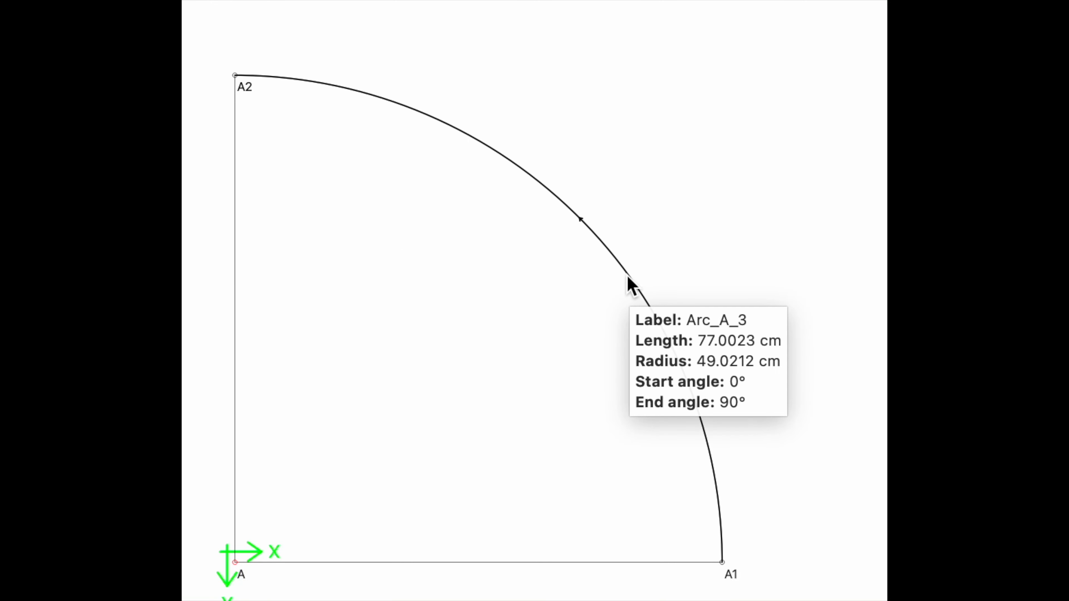
key("super+shift+5")
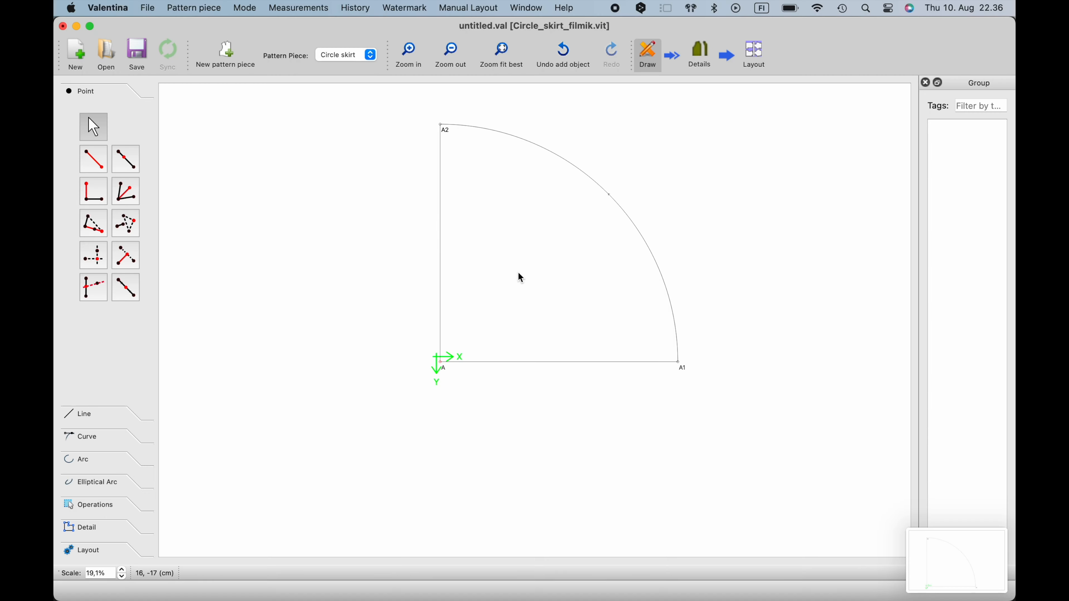
scroll(518, 272, "down", 5)
scroll(518, 273, "right", 1)
scroll(579, 261, "up", 3)
scroll(579, 261, "right", 1)
scroll(575, 260, "up", 4)
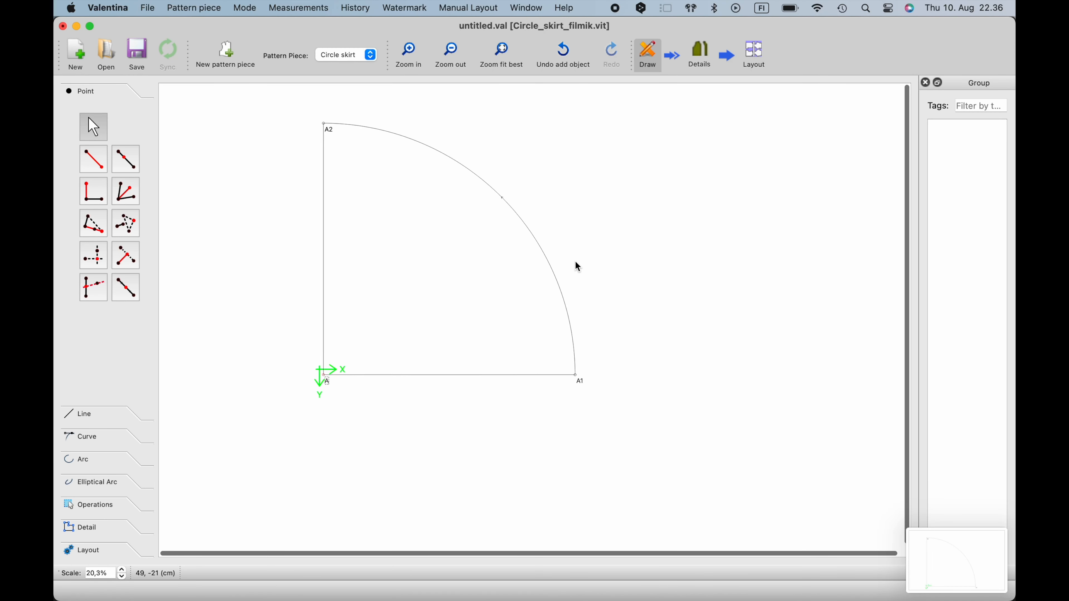
Start a point at distance along line from A through A1, placing it about 53 cm from A.
scroll(575, 276, "down", 2)
scroll(553, 277, "up", 5)
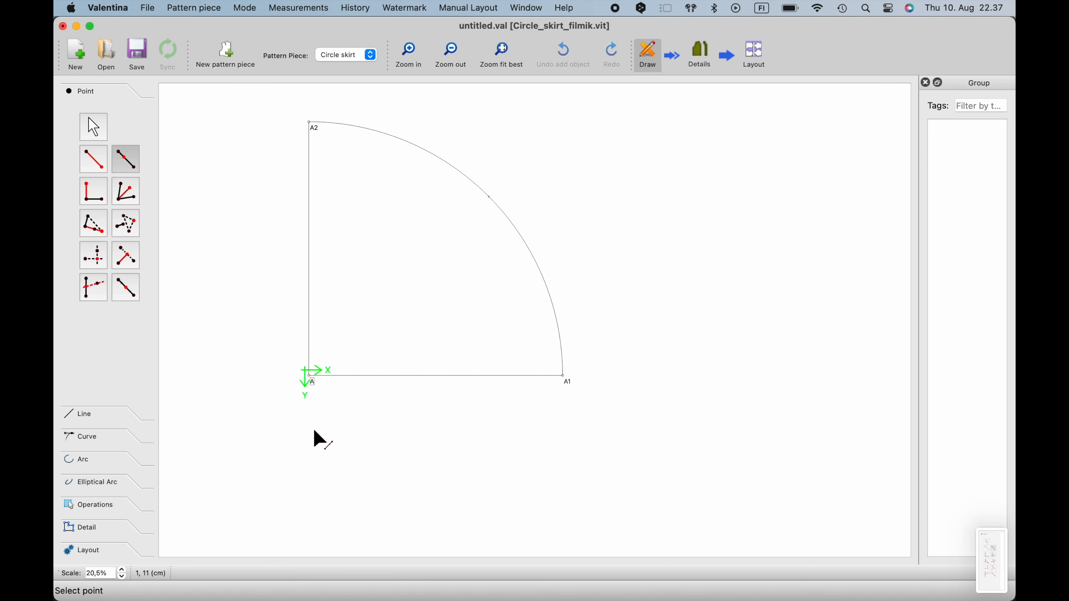
scroll(312, 437, "up", 5)
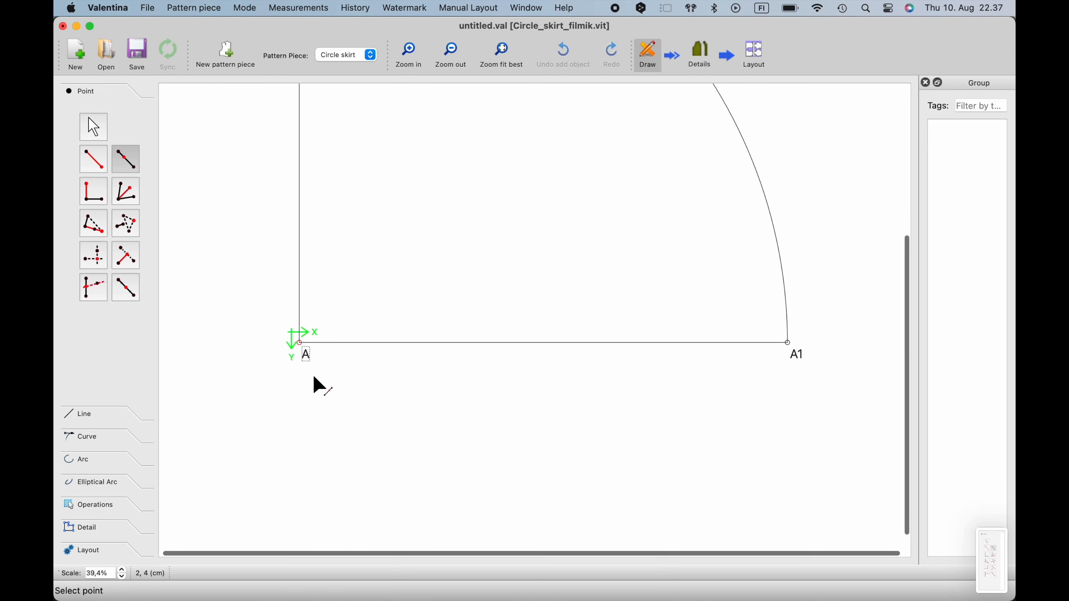
left_click(307, 355)
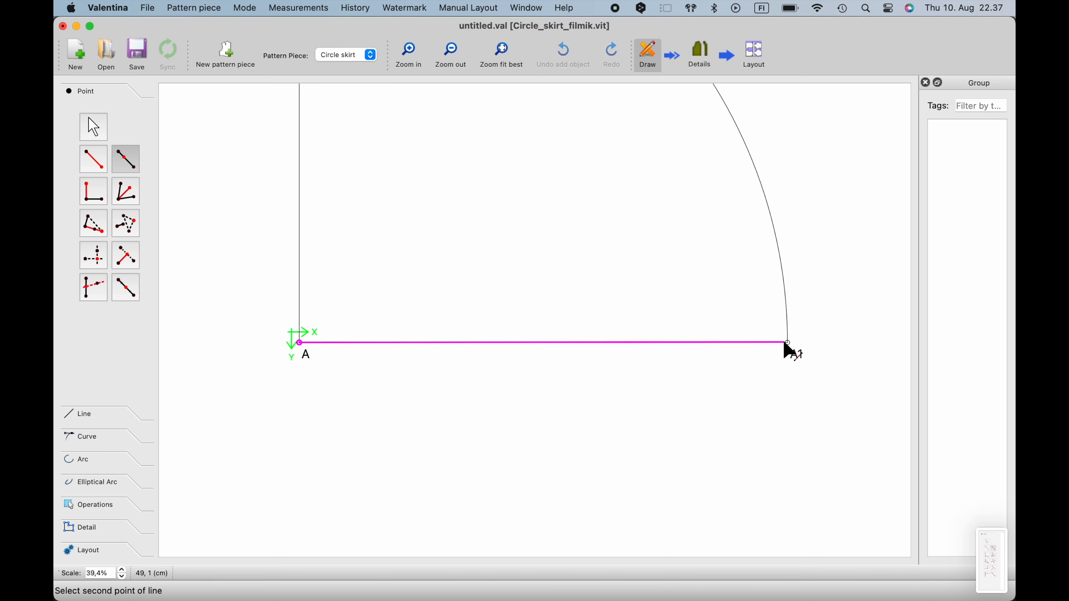
left_click(788, 344)
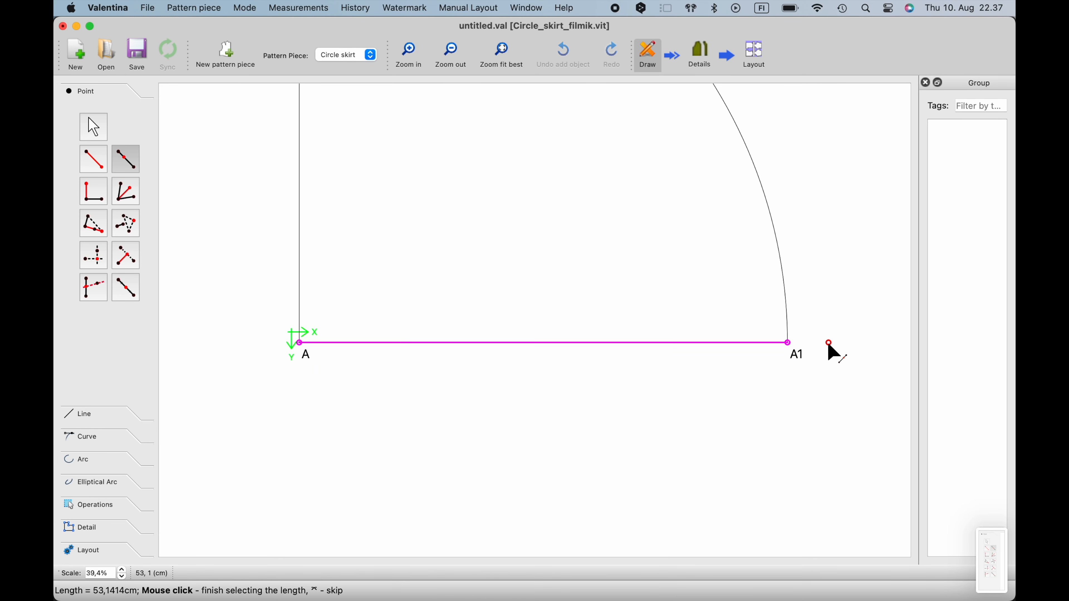
left_click(827, 341)
Set the length of the point along line A–A1 to CurrentLength+#Skirt_length and create the point.
left_click(542, 263)
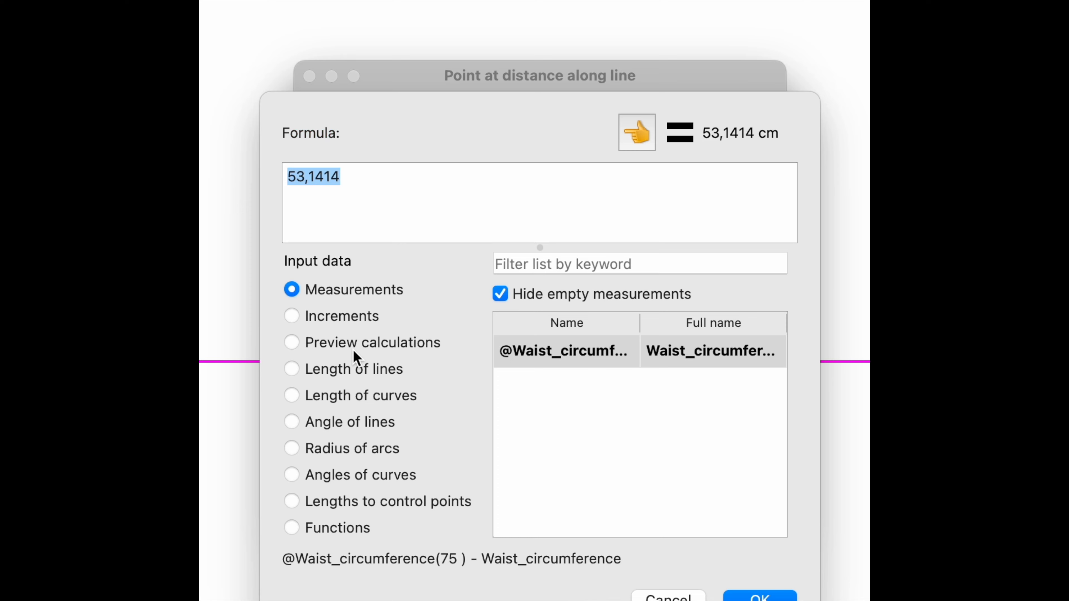
left_click_drag(503, 76, 506, 30)
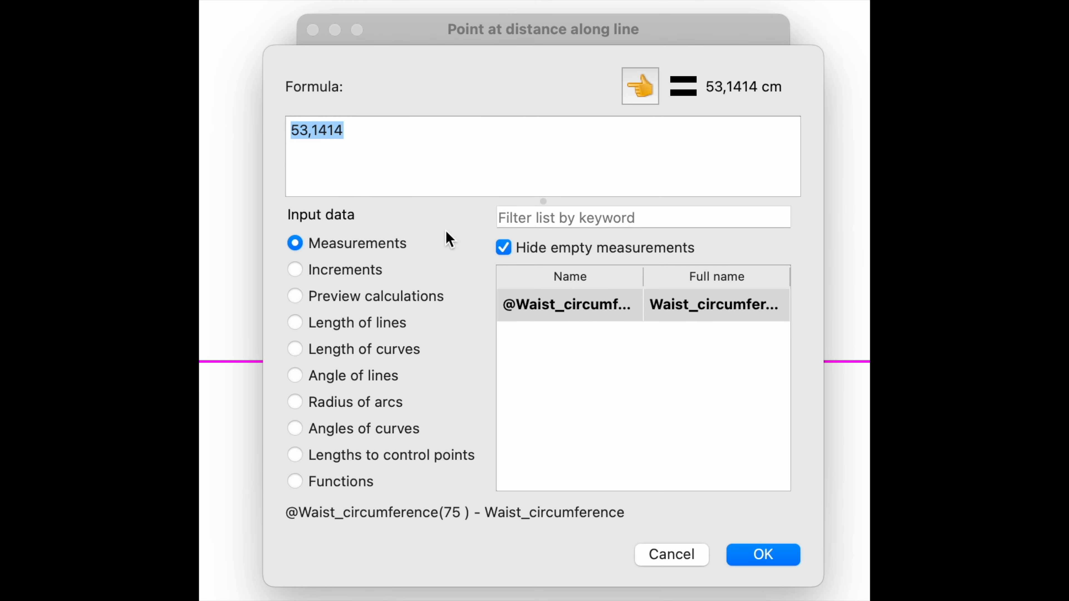
left_click(296, 325)
left_click(560, 311)
left_click(642, 89)
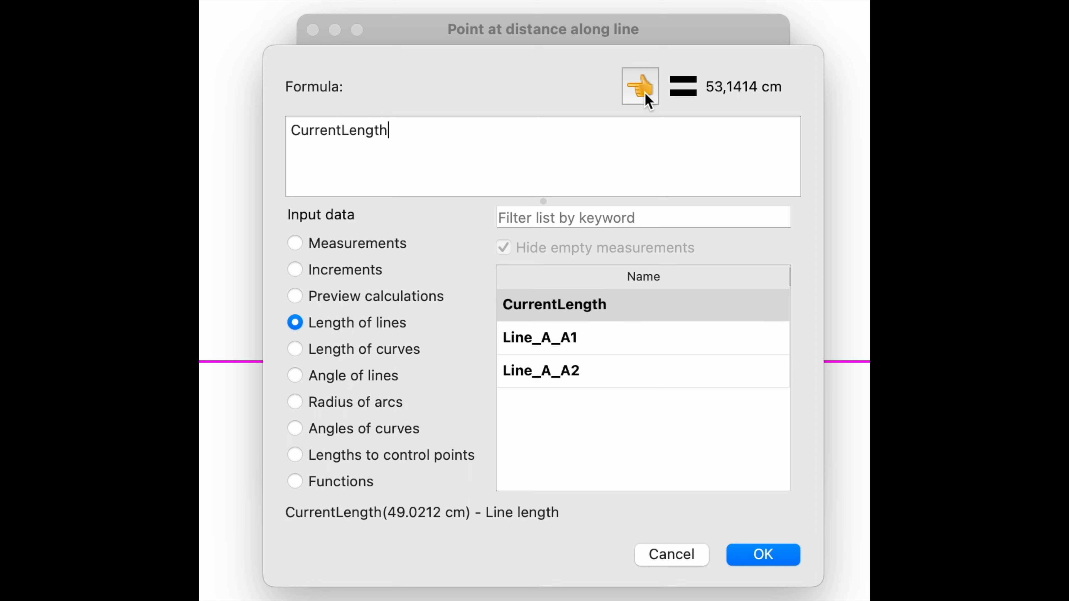
type("+")
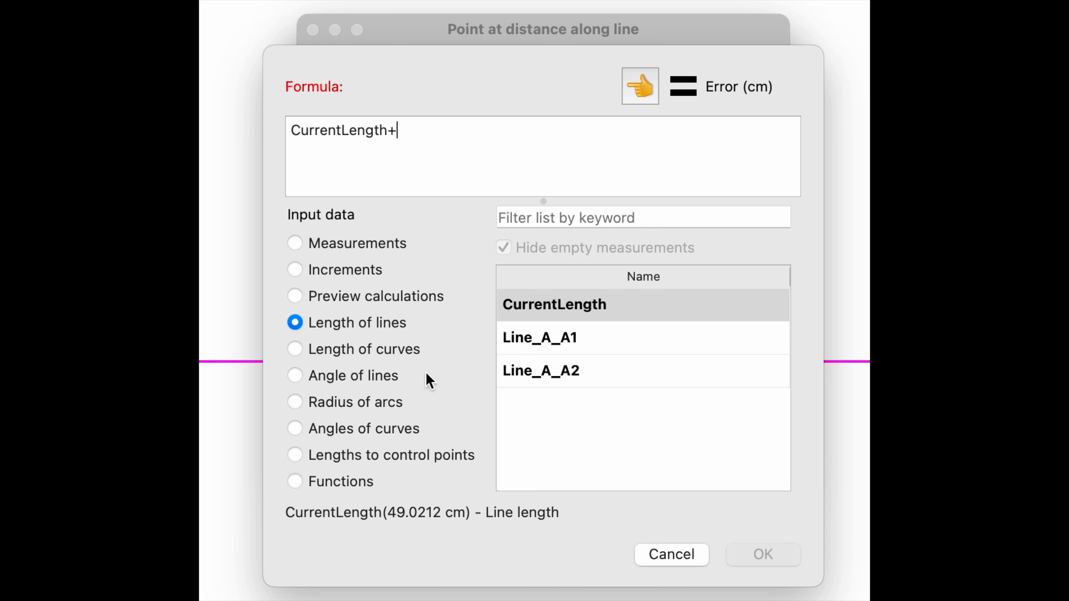
left_click(295, 270)
left_click(556, 373)
left_click(643, 89)
left_click(761, 554)
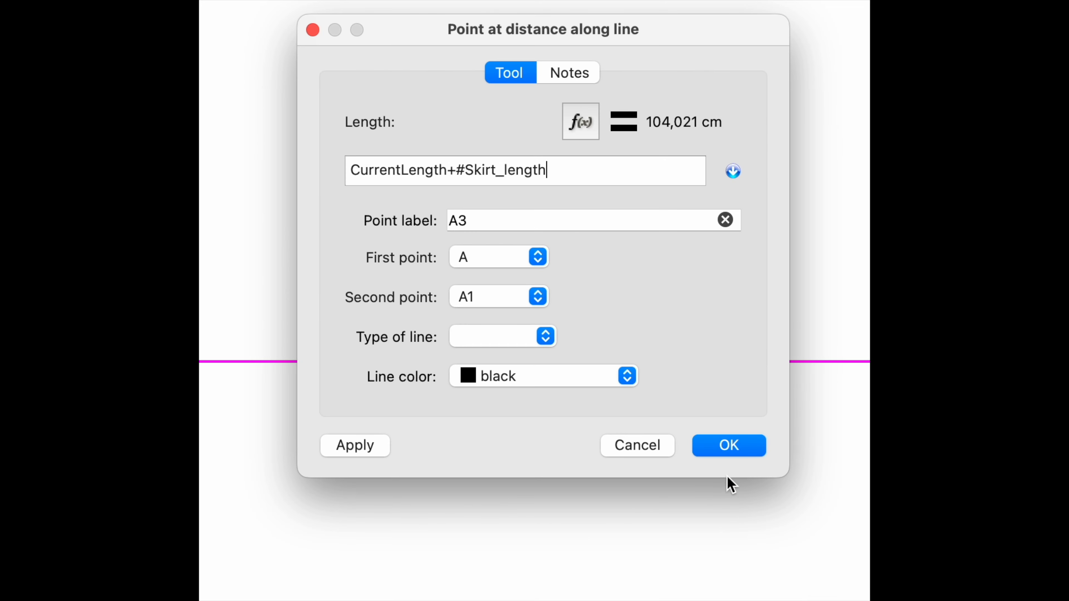
left_click(720, 450)
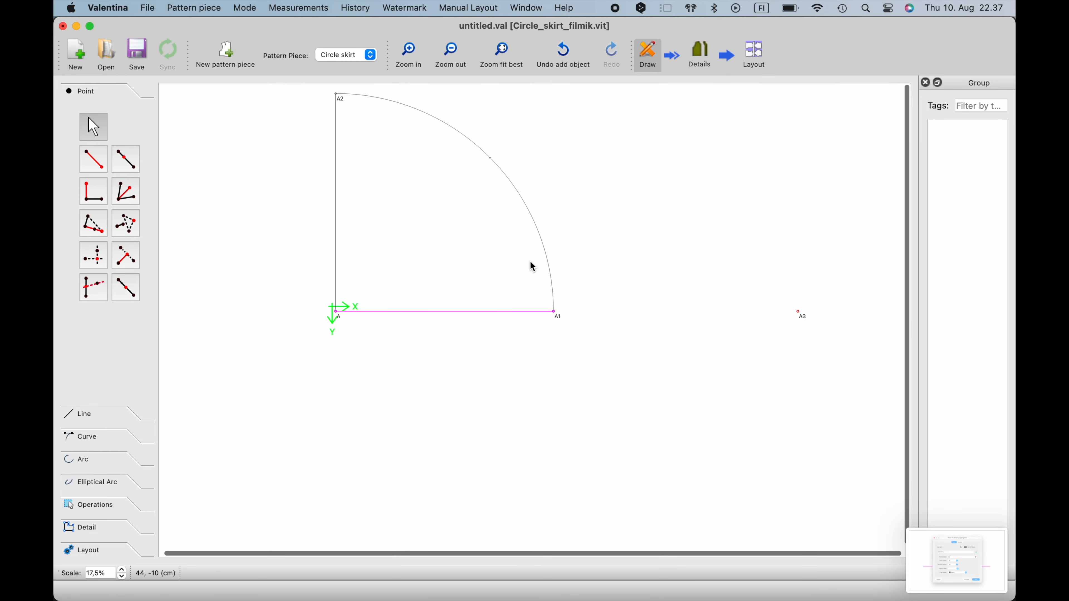
scroll(554, 216, "up", 3, "ctrl")
scroll(554, 220, "up", 1)
scroll(551, 225, "down", 1, "ctrl")
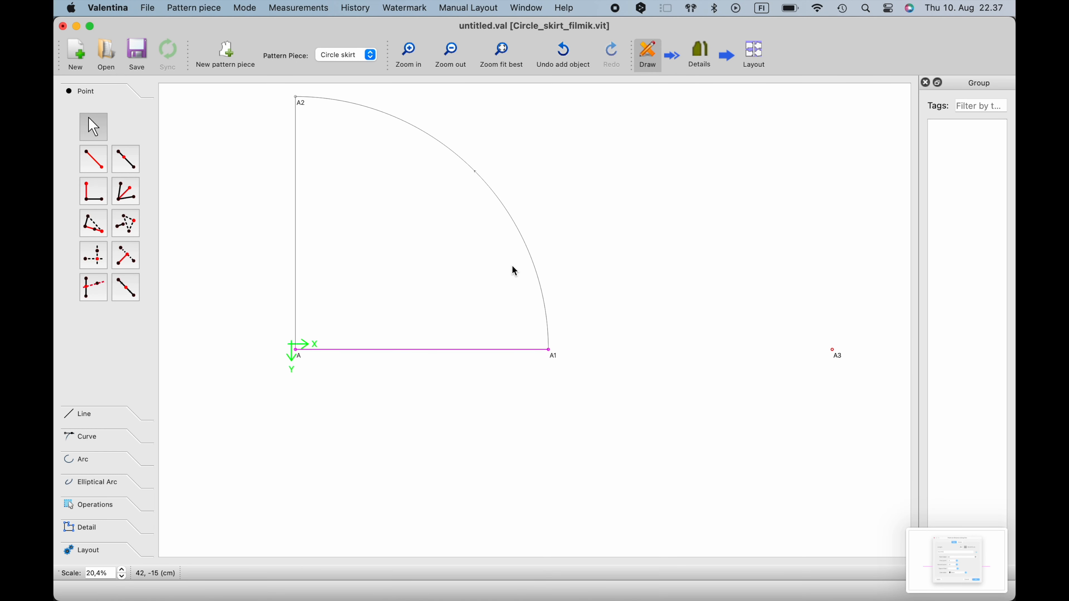
left_click(103, 417)
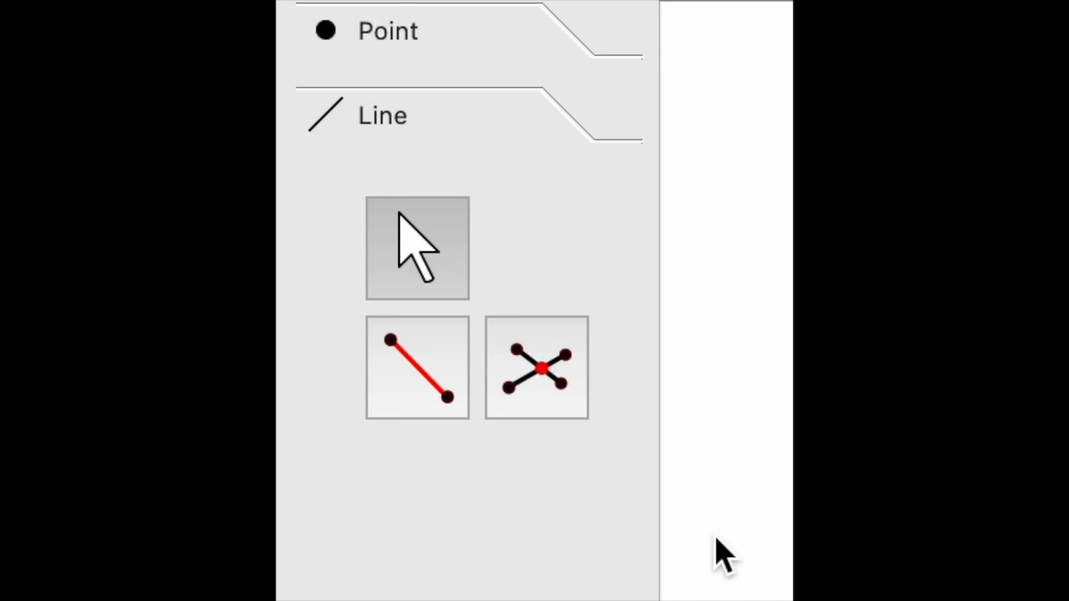
left_click(99, 183)
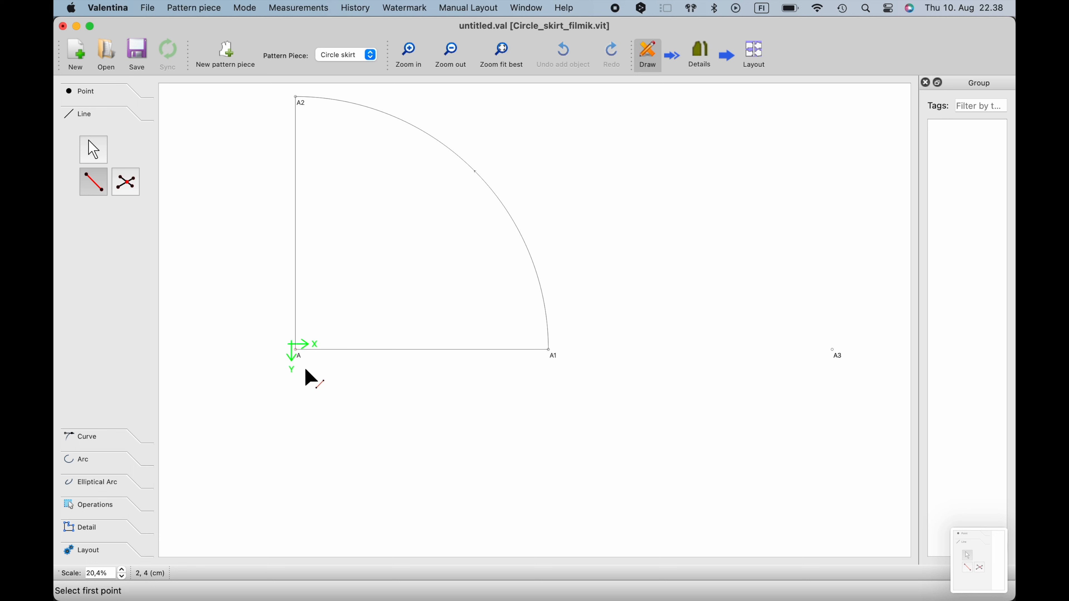
left_click(297, 356)
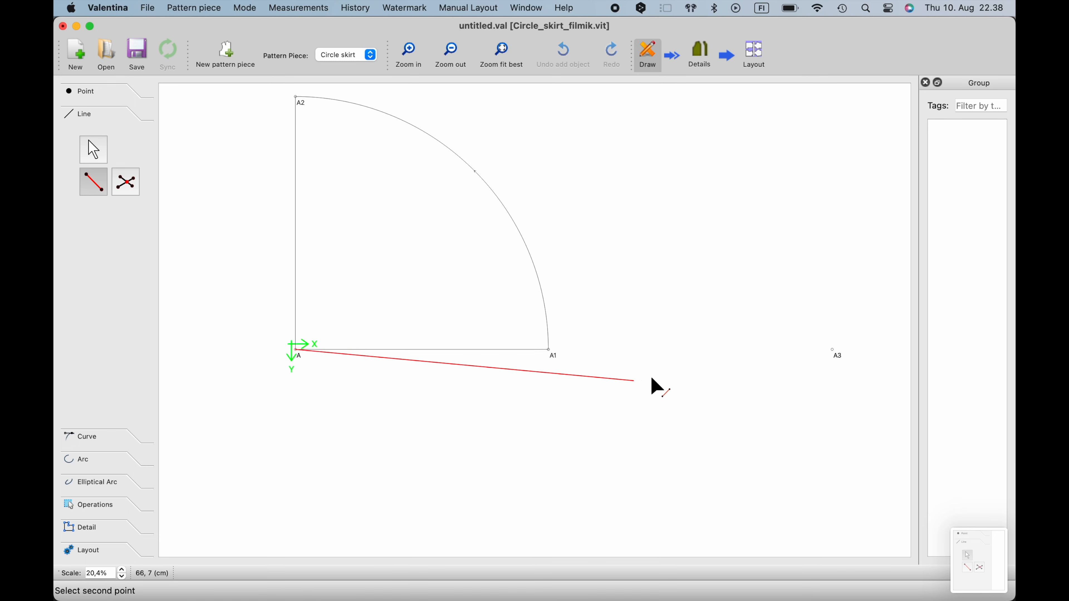
key("Escape")
left_click(555, 359)
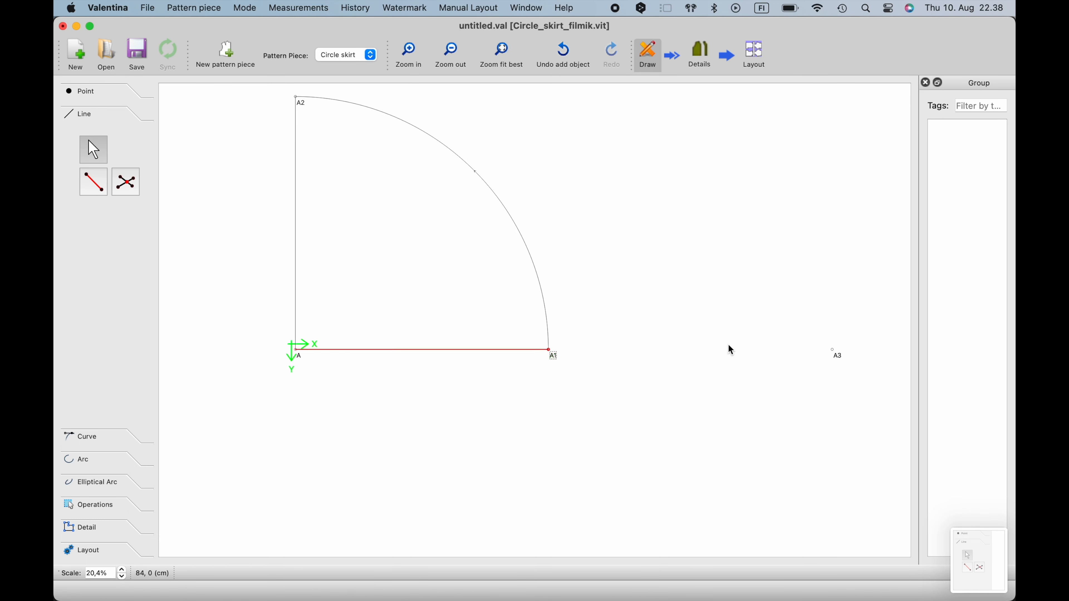
Draw a line from point A1 to point A3.
left_click(93, 182)
left_click(555, 357)
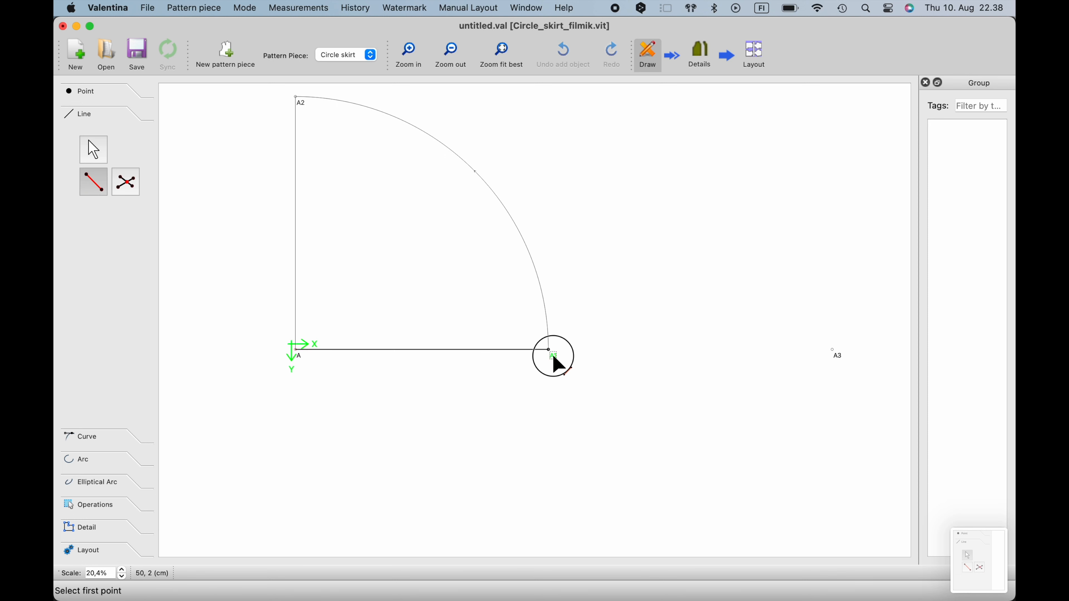
left_click(831, 349)
scroll(729, 394, "down", 4)
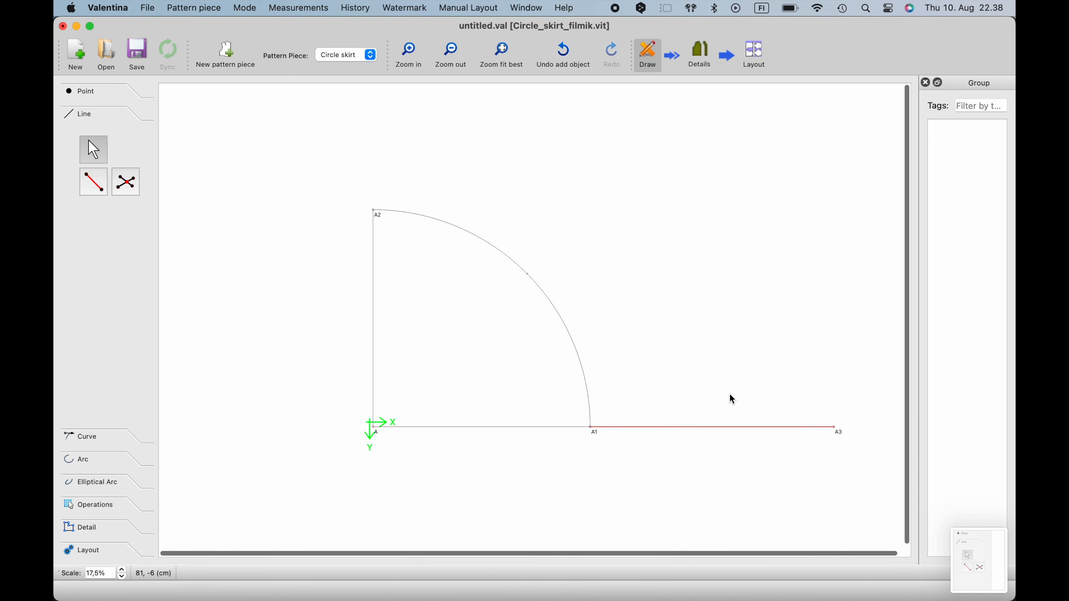
Sketch a hem arc centered on point A with a radius of about 104 cm, first angle about 0° and second angle about 21°.
scroll(722, 392, "up", 3)
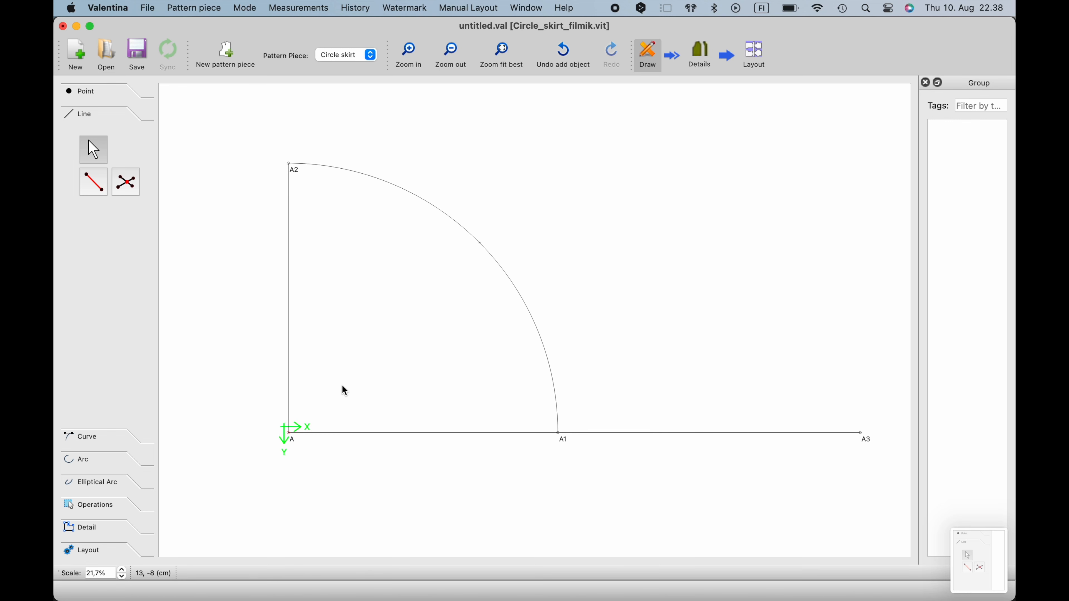
left_click(83, 463)
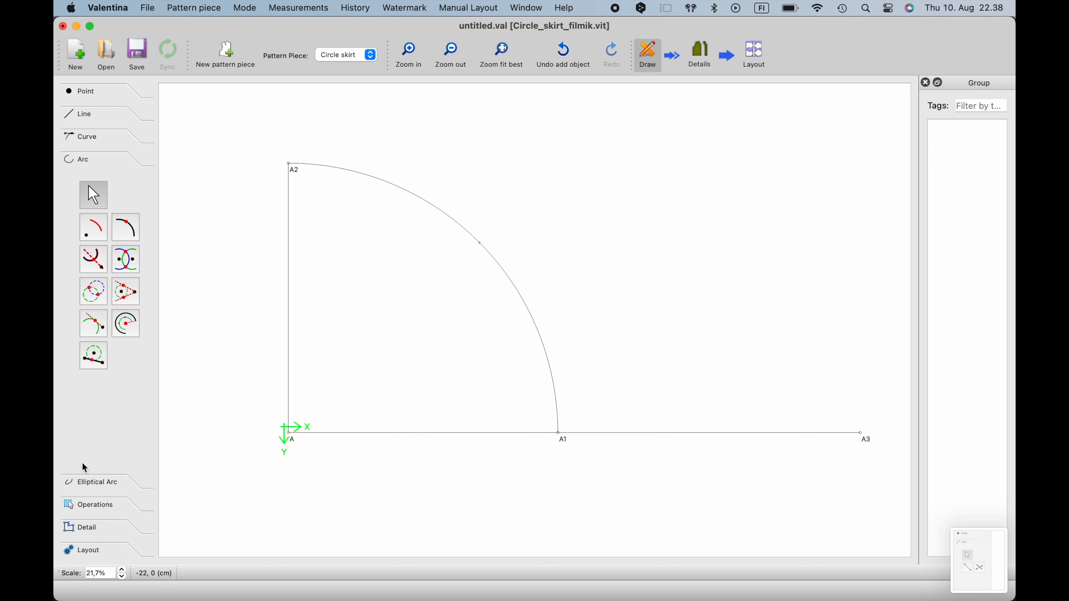
left_click(102, 237)
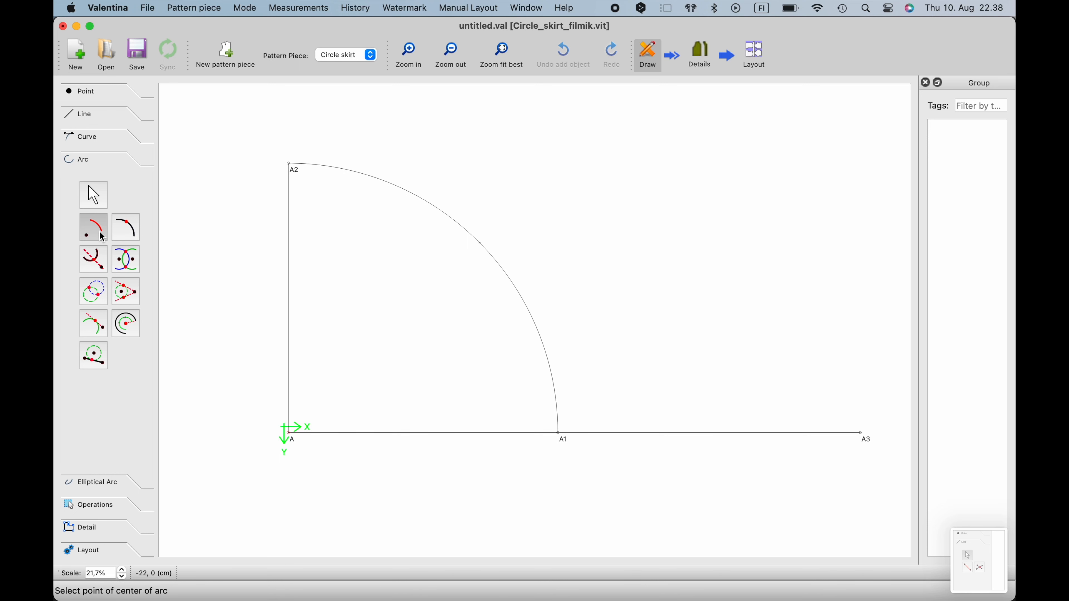
left_click(292, 442)
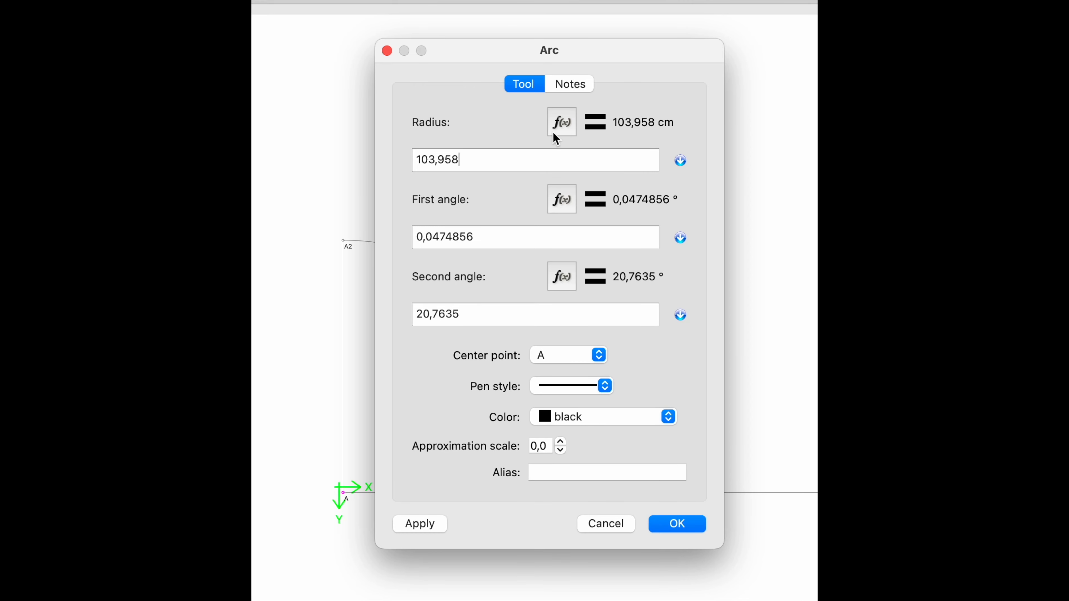
Set the hem arc's radius to the formula Line_A_A1+Line_A1_A3.
left_click(558, 125)
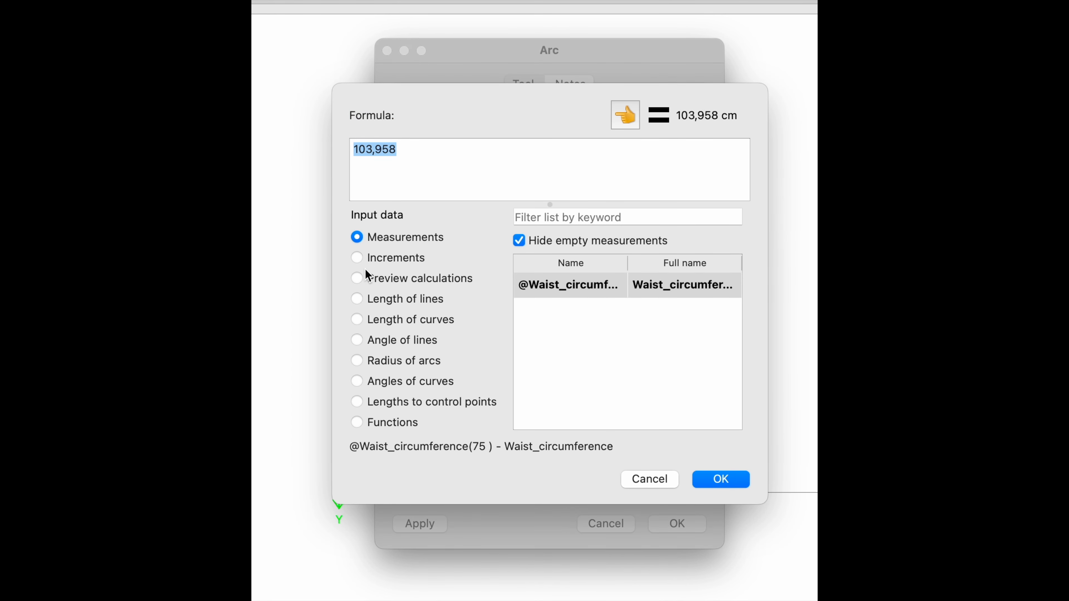
left_click(356, 340)
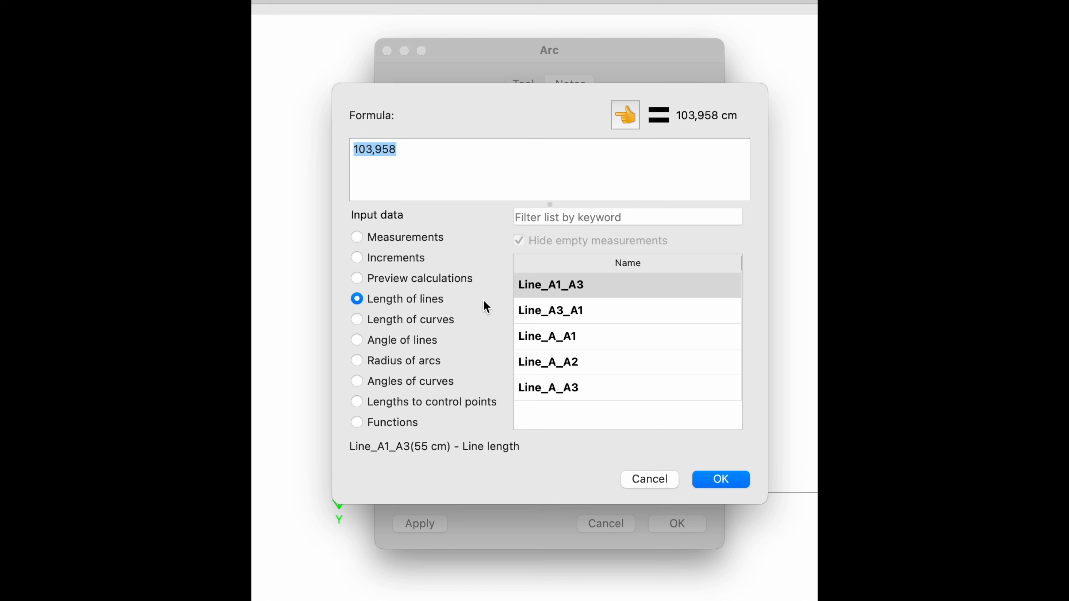
left_click(555, 339)
left_click(628, 115)
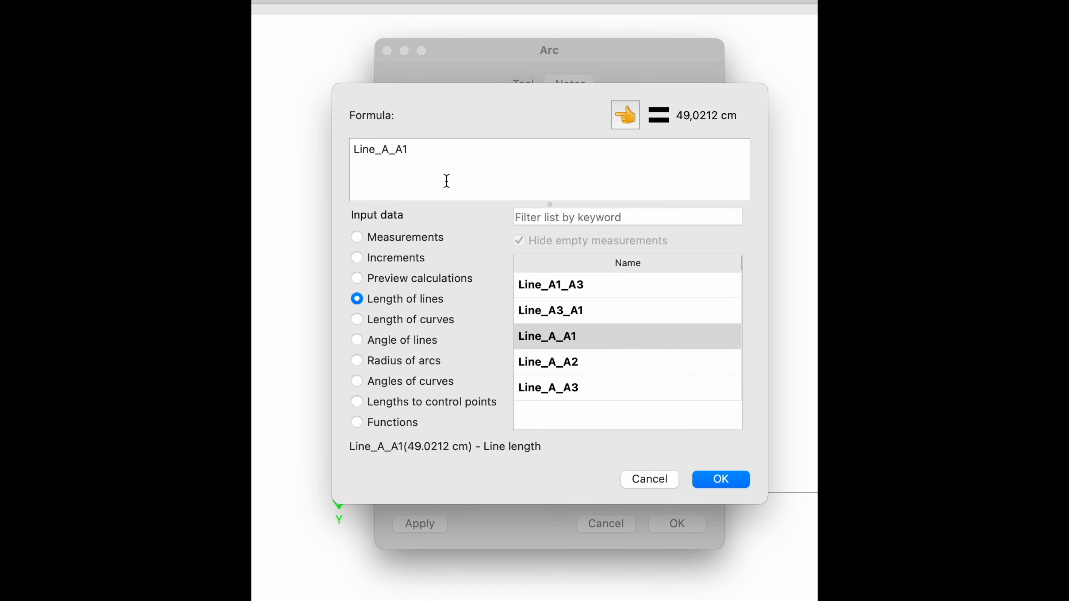
type("+")
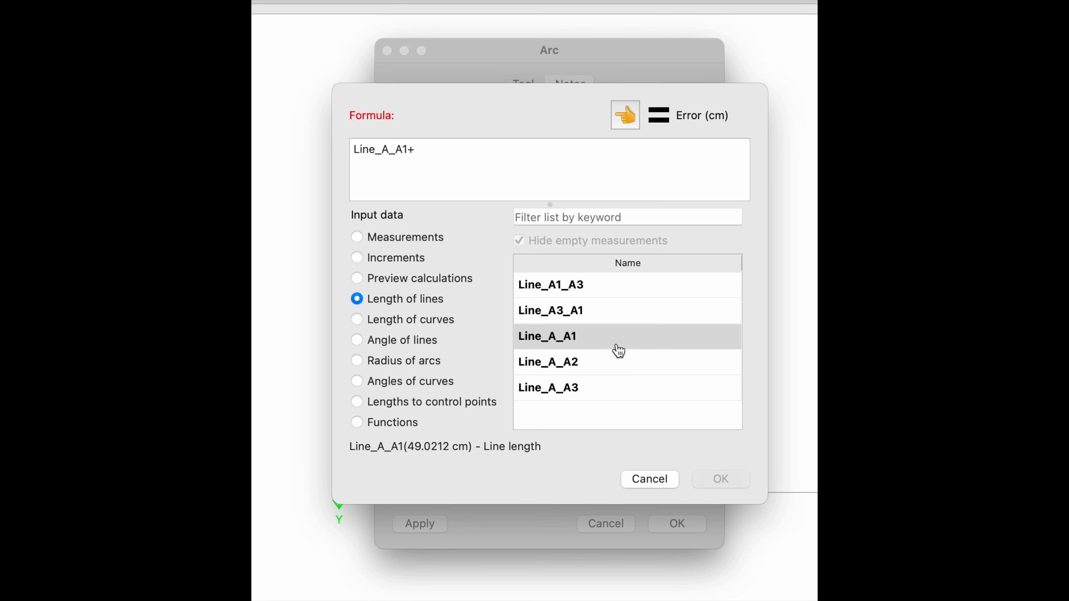
left_click(590, 289)
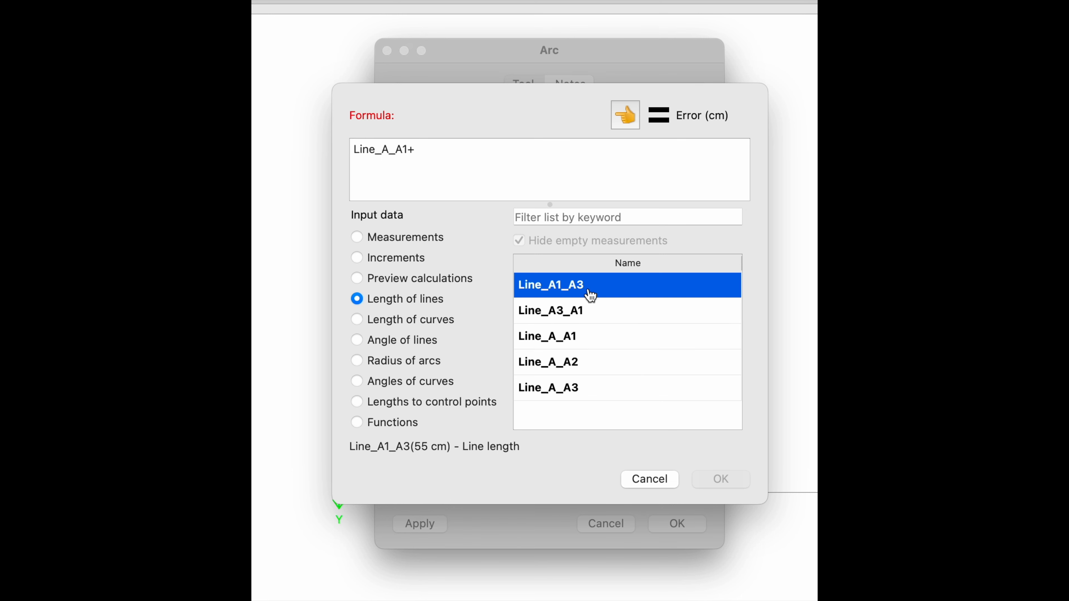
left_click(626, 120)
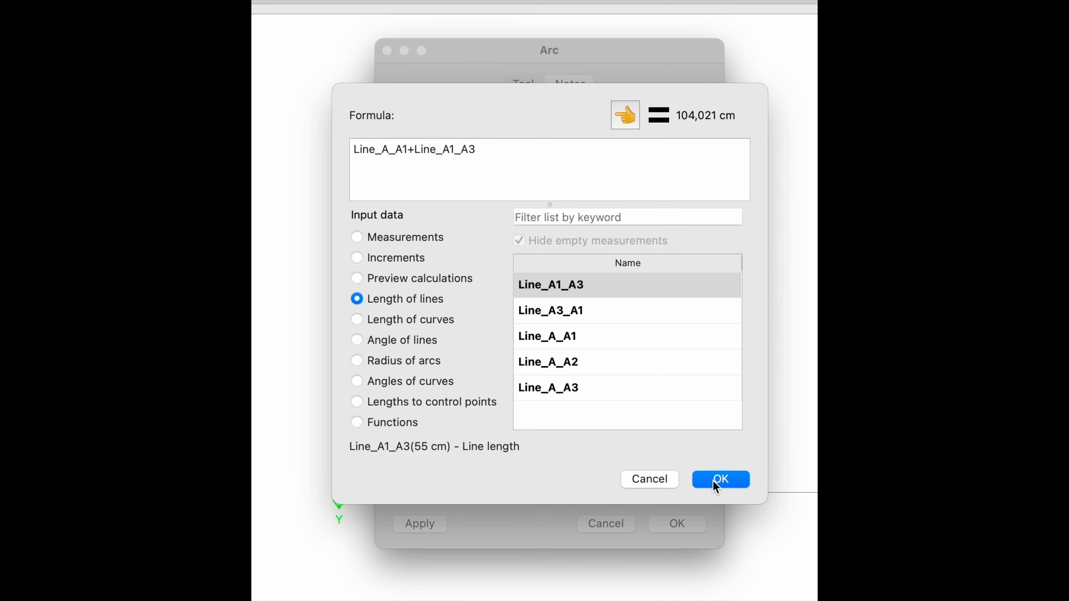
left_click(714, 482)
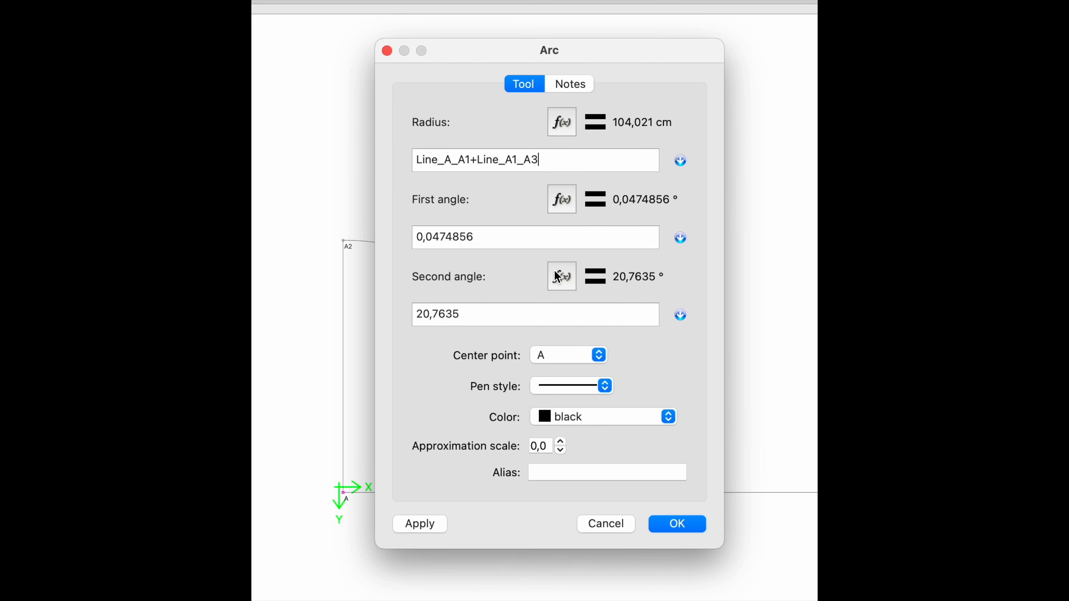
Set the hem arc's first angle to the line angle AngleLine_A_A1.
left_click(562, 199)
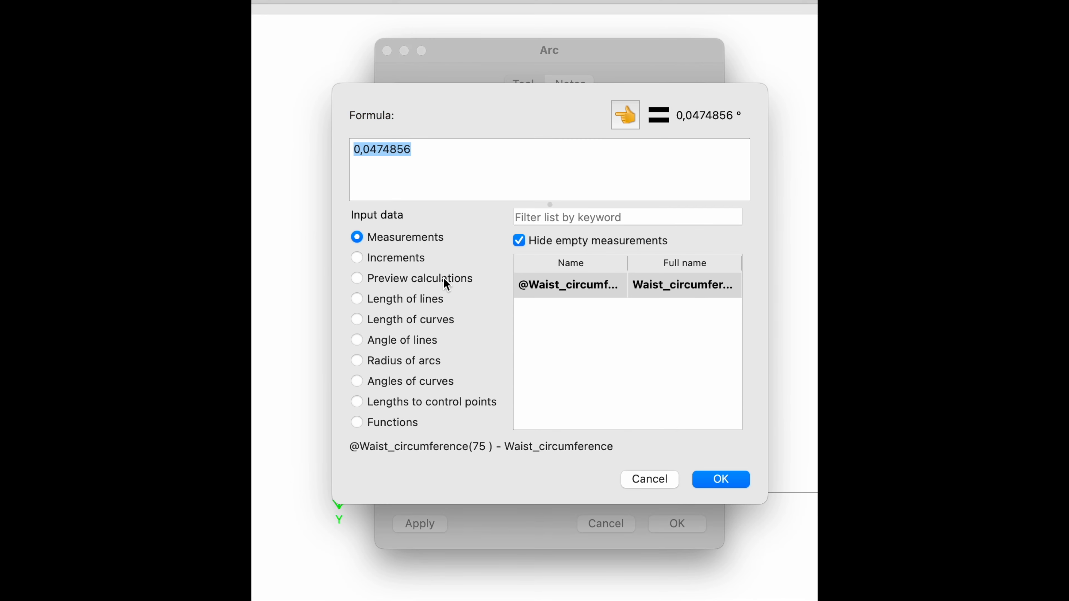
left_click(361, 339)
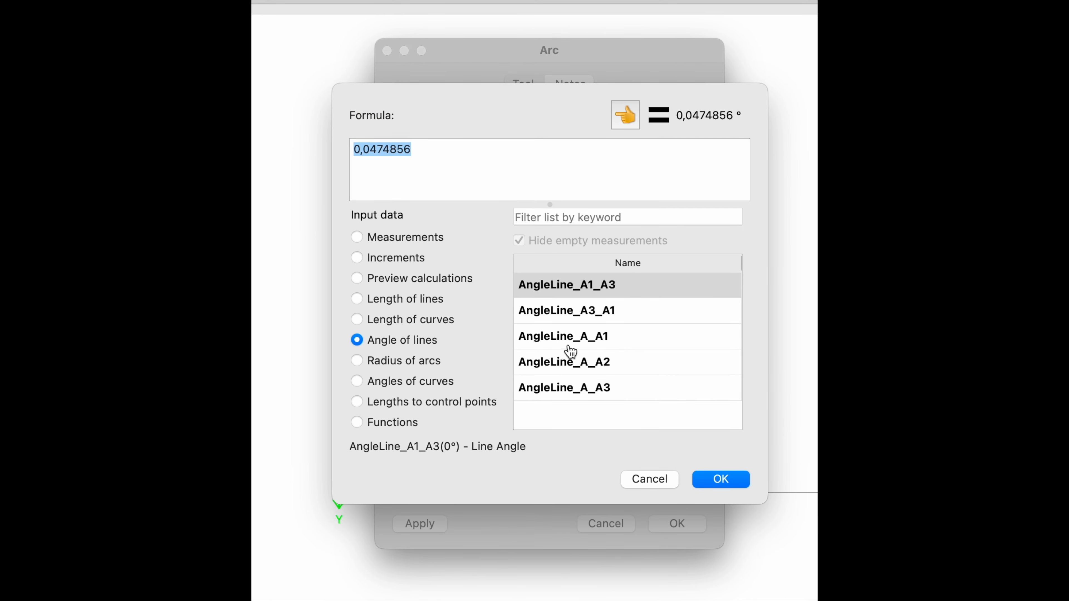
left_click(569, 337)
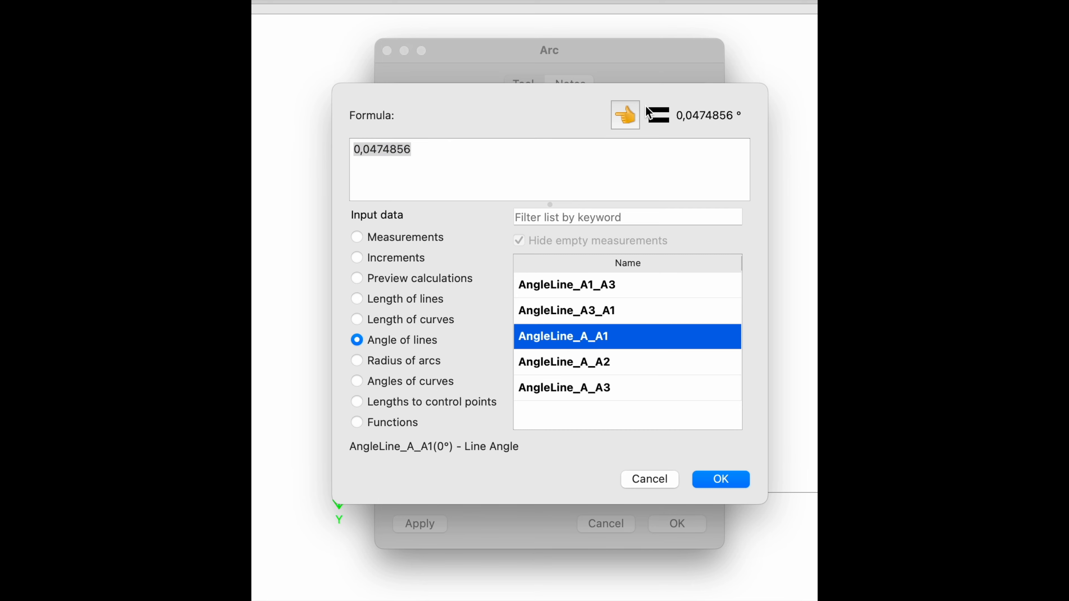
left_click(624, 118)
left_click(715, 479)
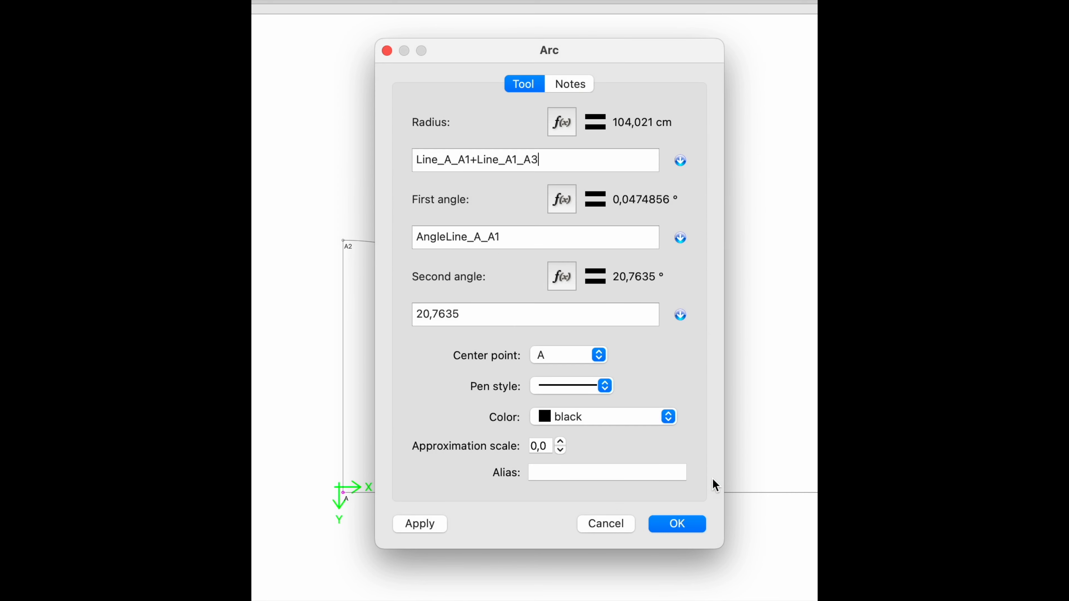
Set the hem arc's second angle to AngleLine_A_A2 and create the arc.
left_click(562, 277)
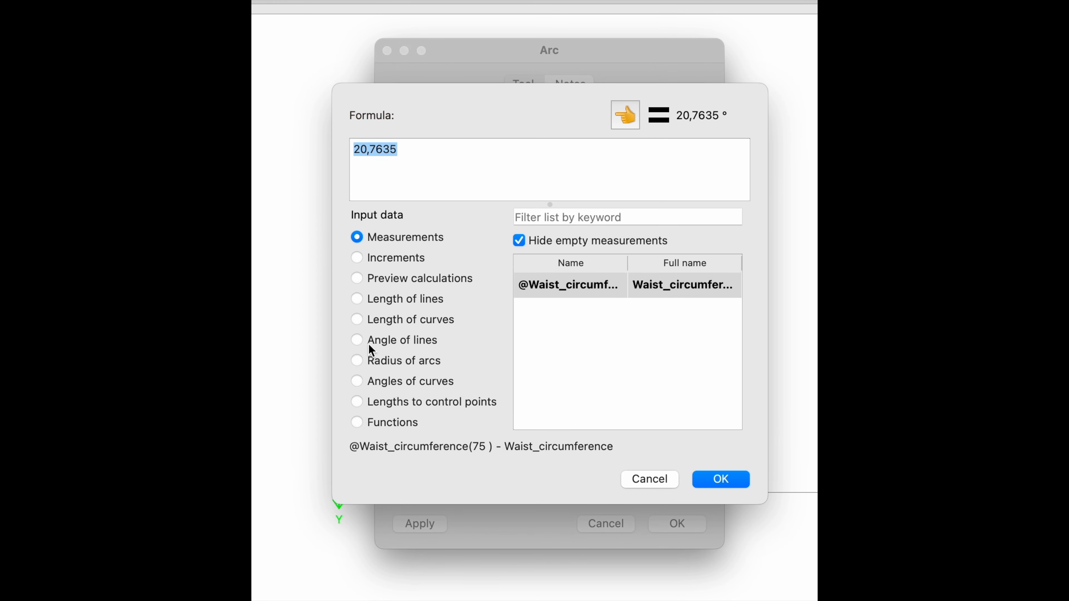
left_click(358, 340)
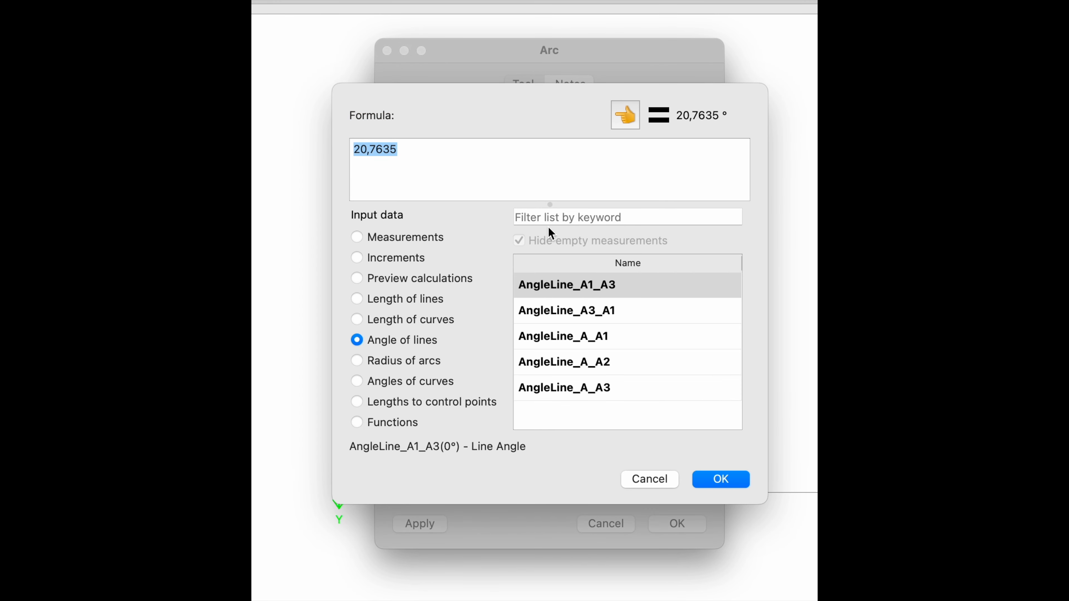
left_click(571, 362)
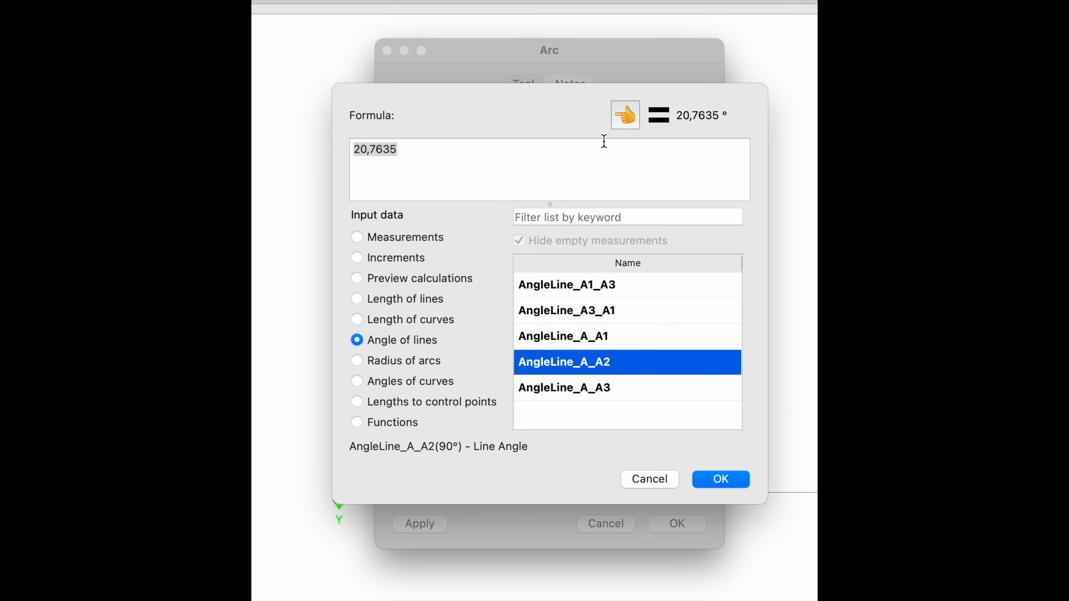
left_click(625, 116)
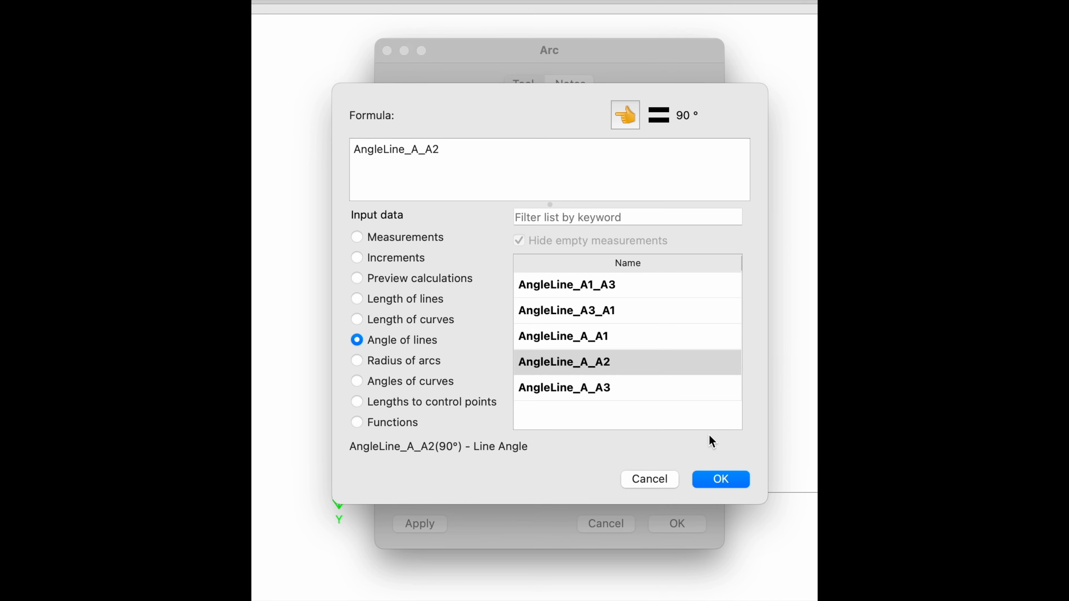
left_click(711, 479)
key("Return")
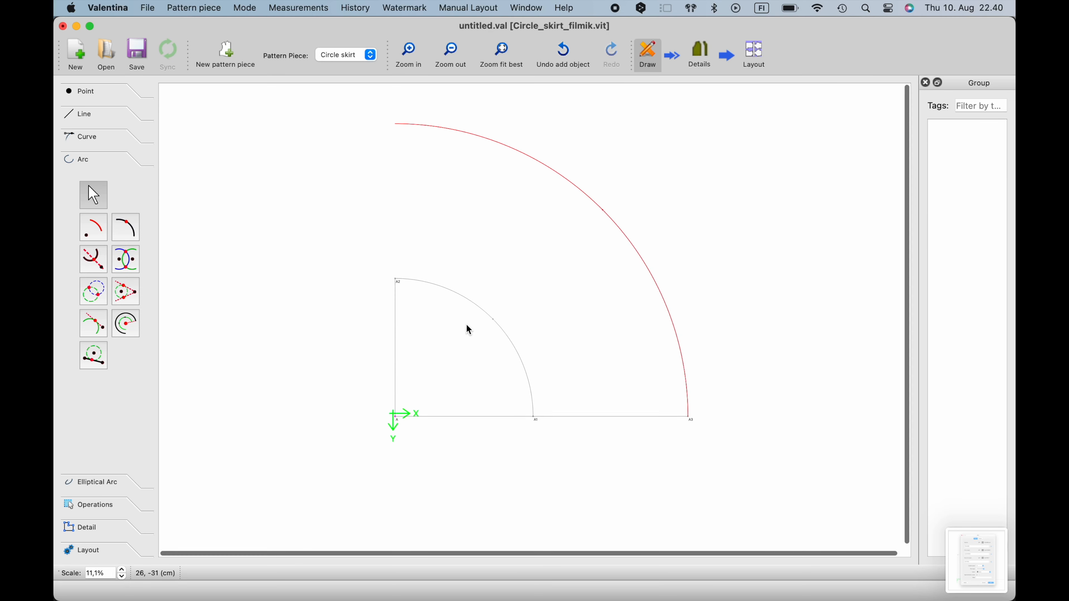
Start a point at distance and angle from A2, placing it about 43 cm away at 90°.
scroll(469, 330, "down", 2, "ctrl")
scroll(462, 233, "up", 3, "ctrl")
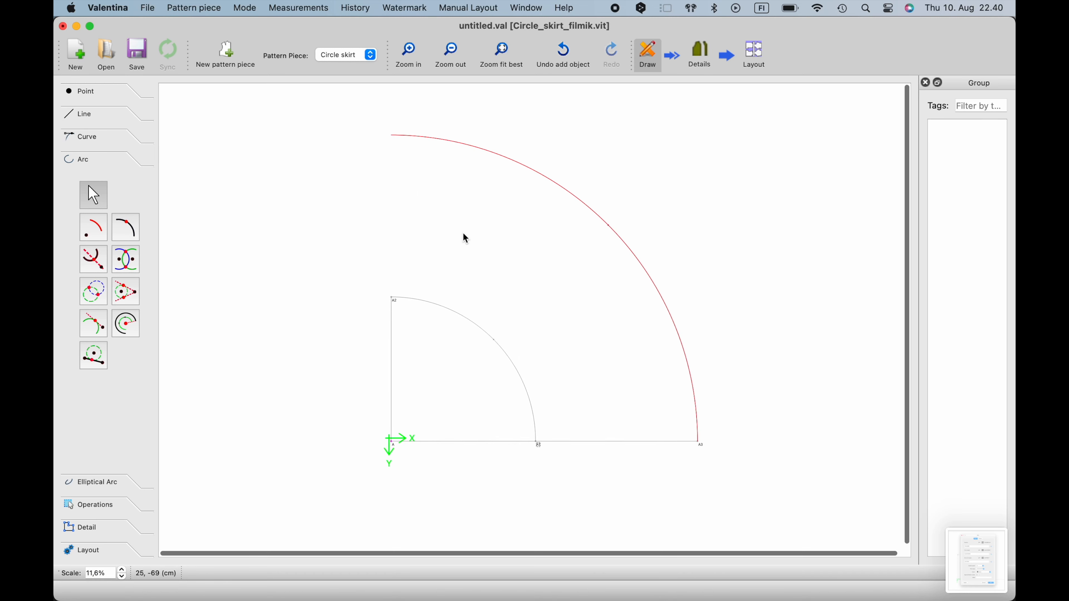
scroll(459, 235, "up", 2, "ctrl")
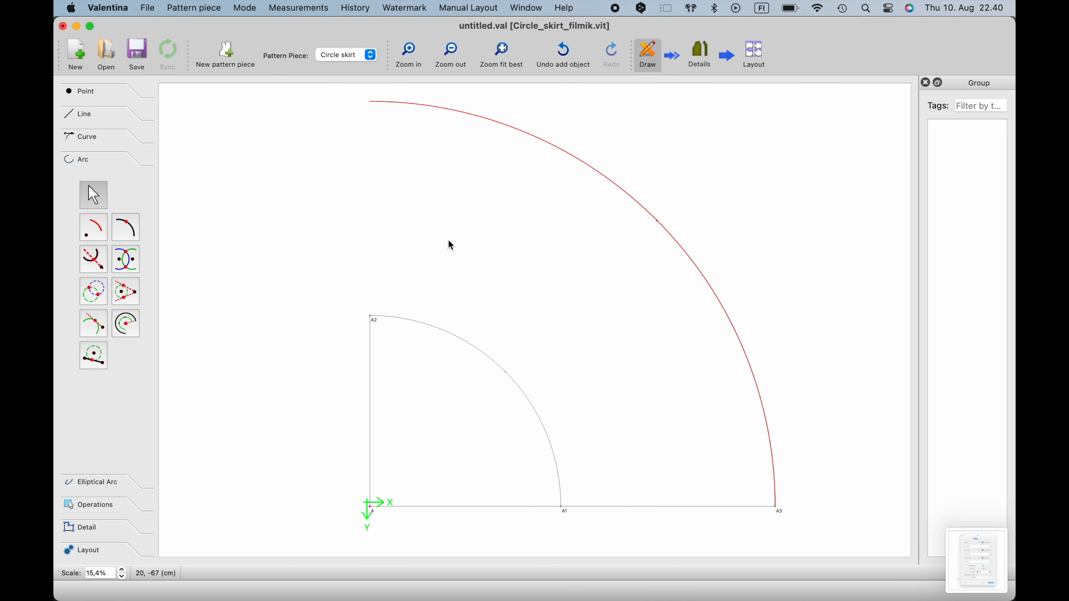
left_click(100, 92)
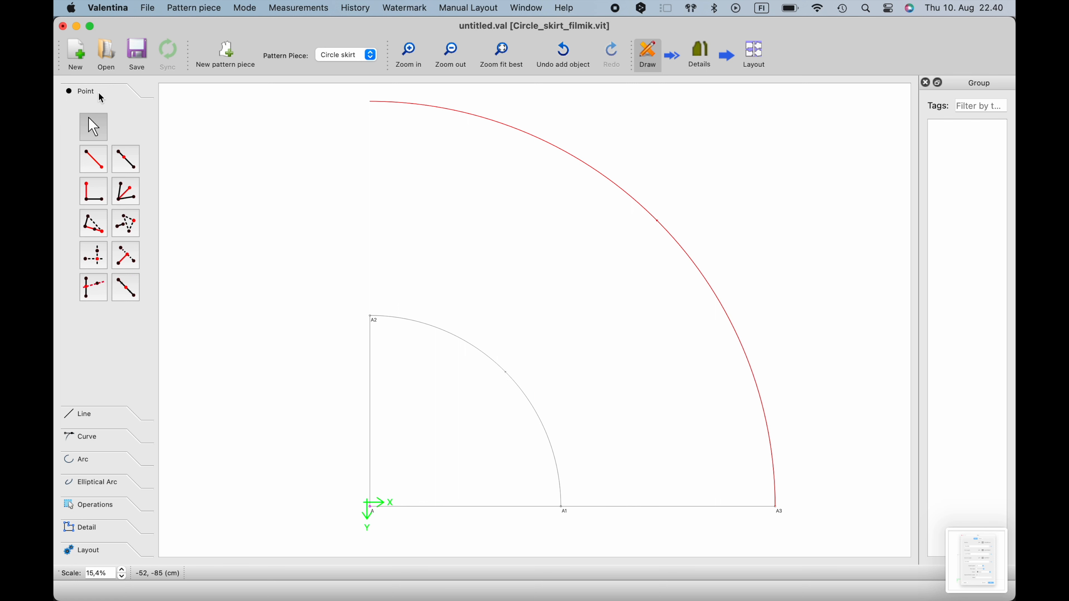
left_click(105, 169)
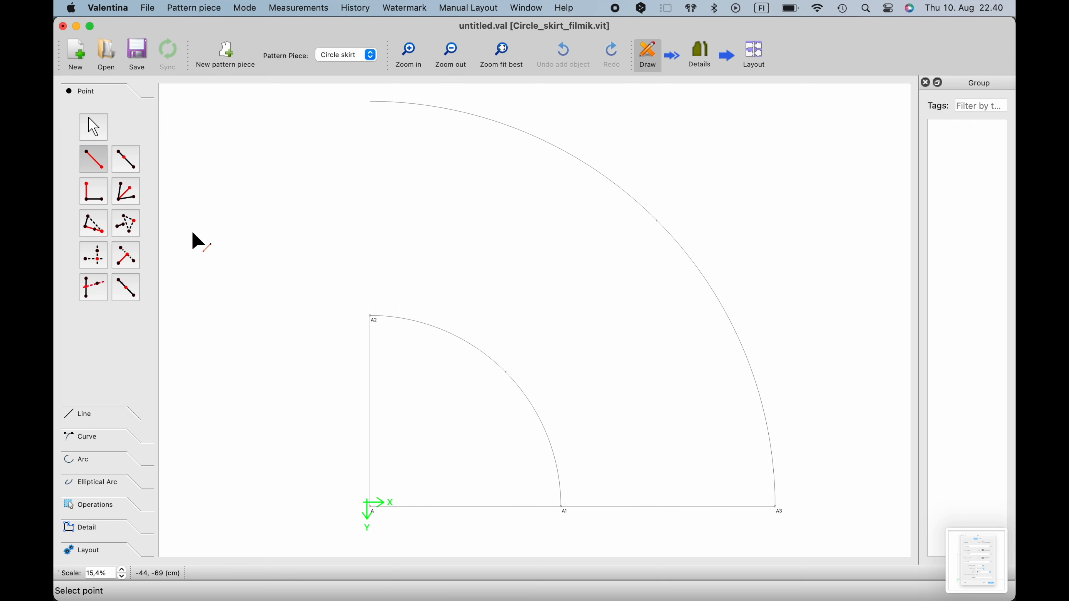
left_click(372, 321)
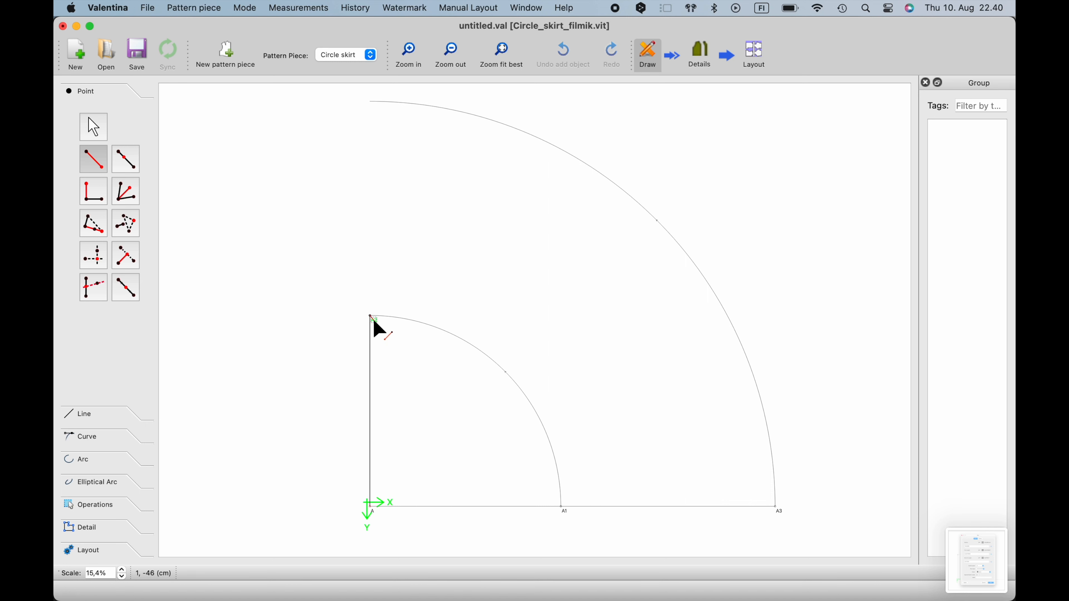
left_click(364, 147)
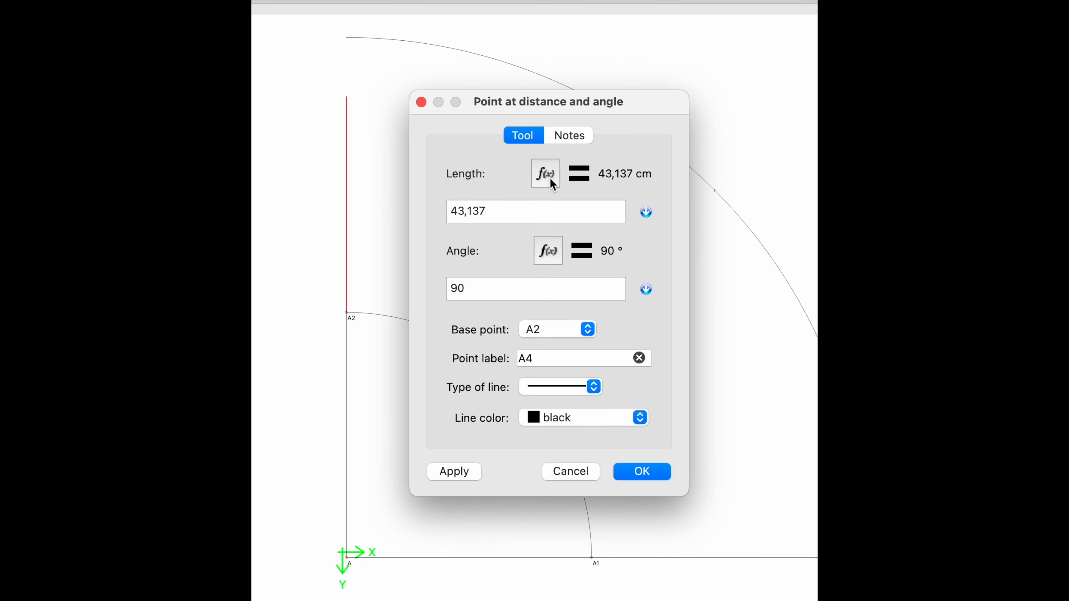
Enter the line length Line_A1_A3 as the length formula of the point based on A2.
left_click(549, 179)
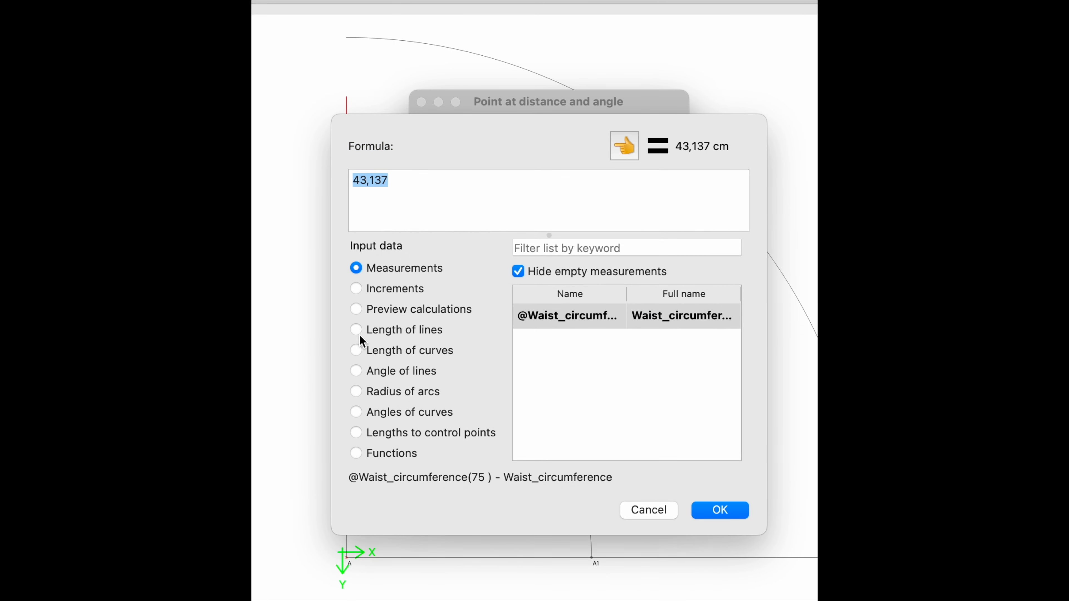
left_click(359, 331)
left_click(559, 248)
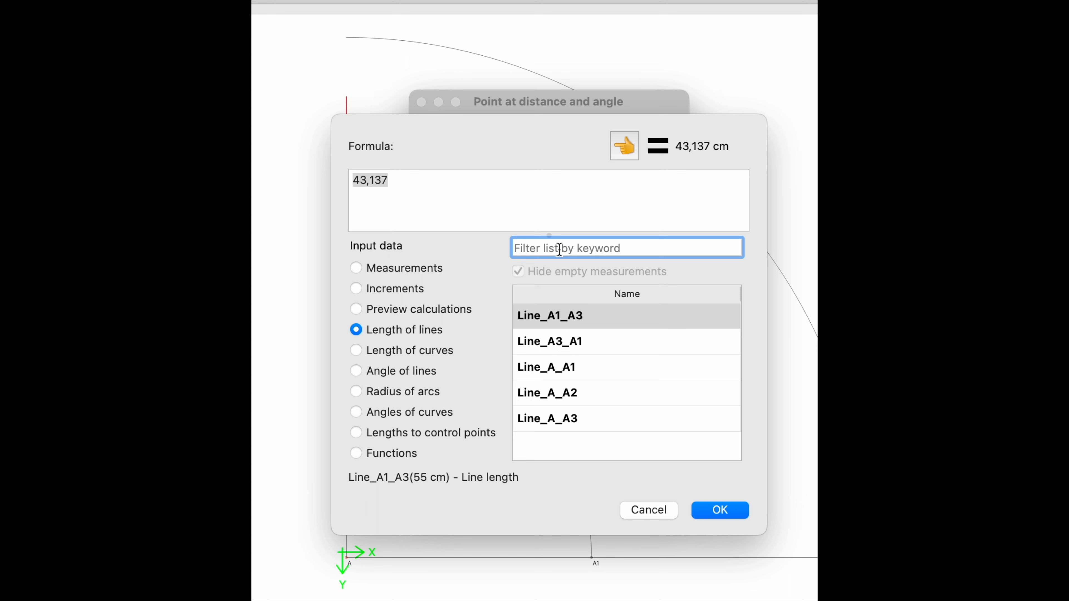
type("A")
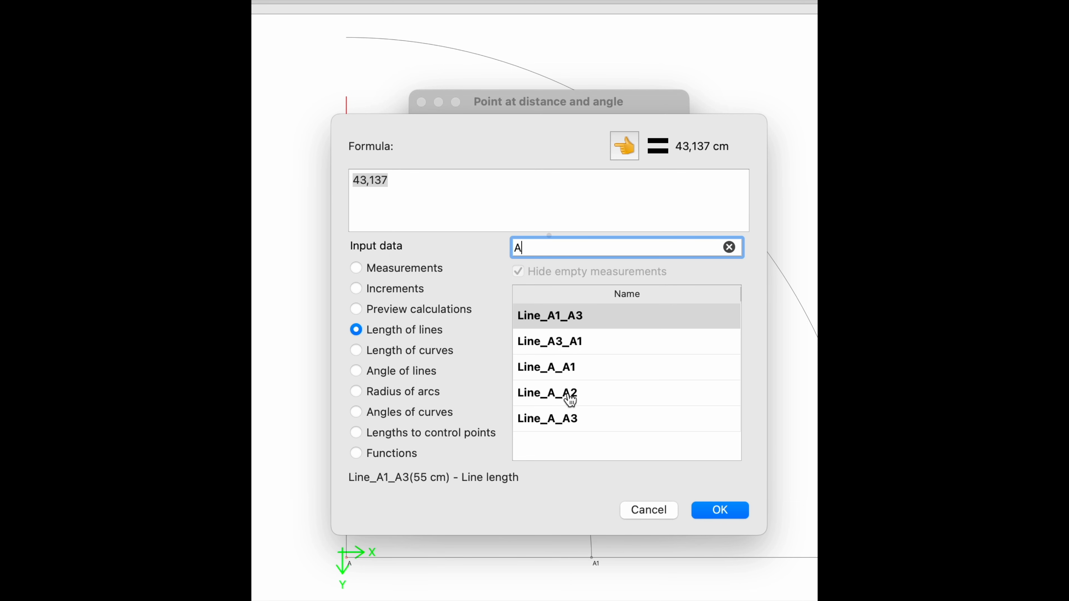
left_click(565, 318)
left_click(624, 147)
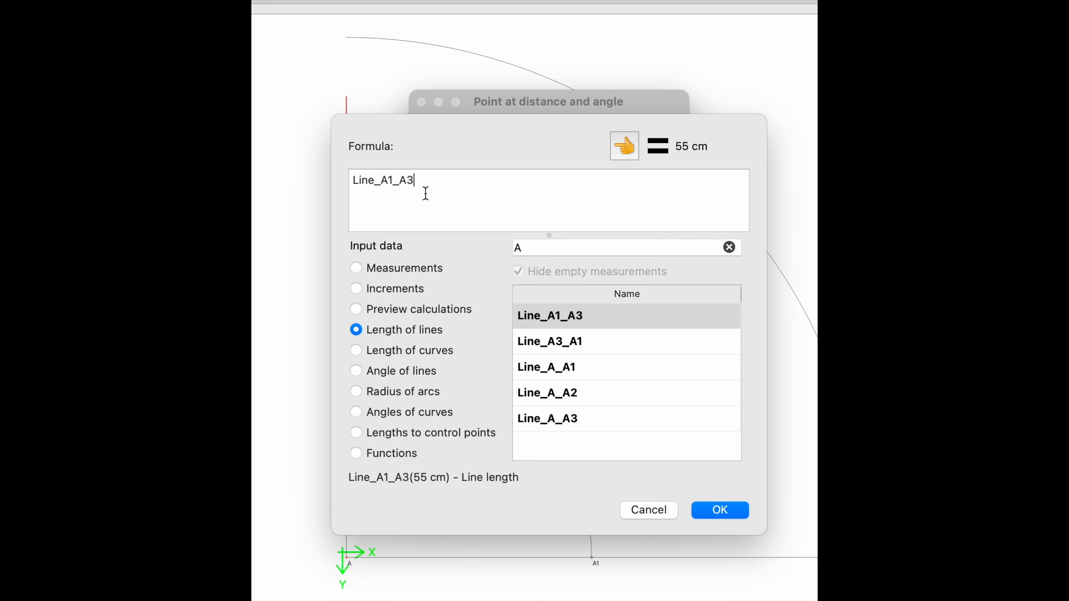
Replace the length formula of the point based on A2 with the increment #Skirt_length.
left_click_drag(434, 188, 329, 184)
key("BackSpace")
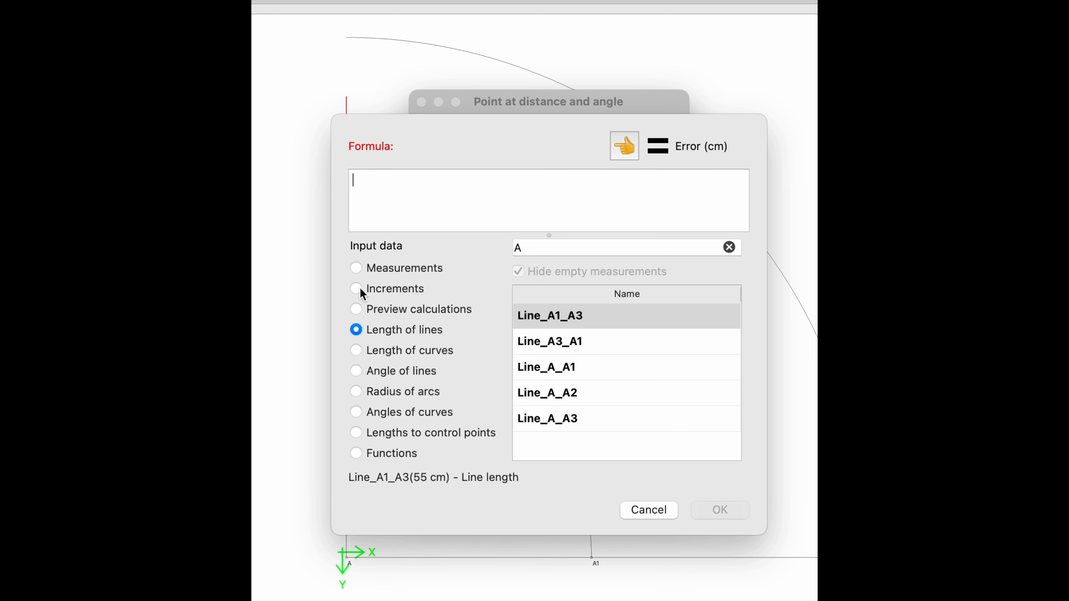
left_click(356, 289)
left_click(566, 367)
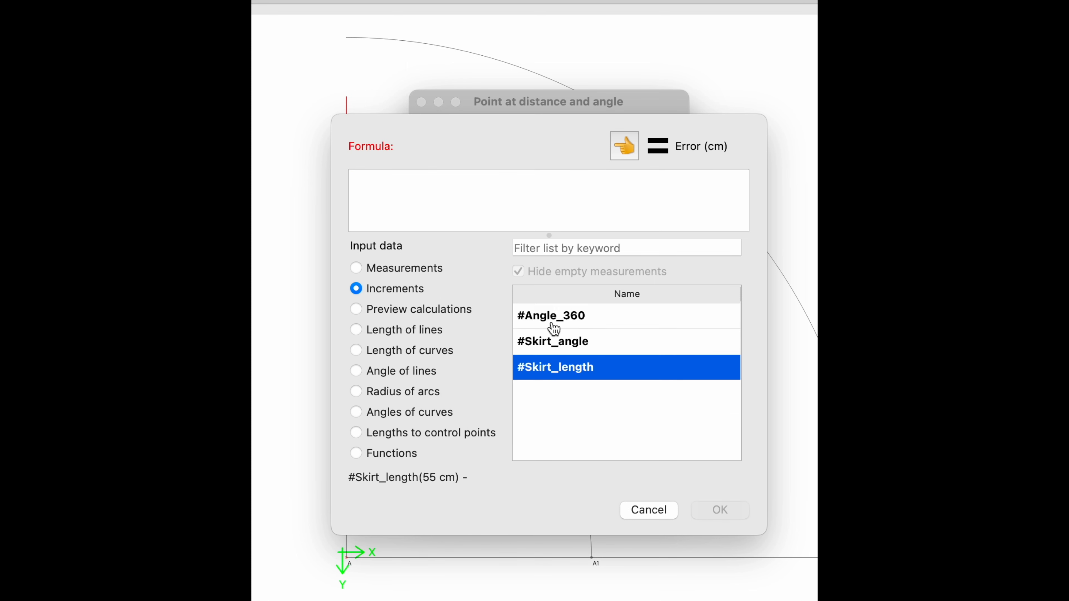
left_click(628, 147)
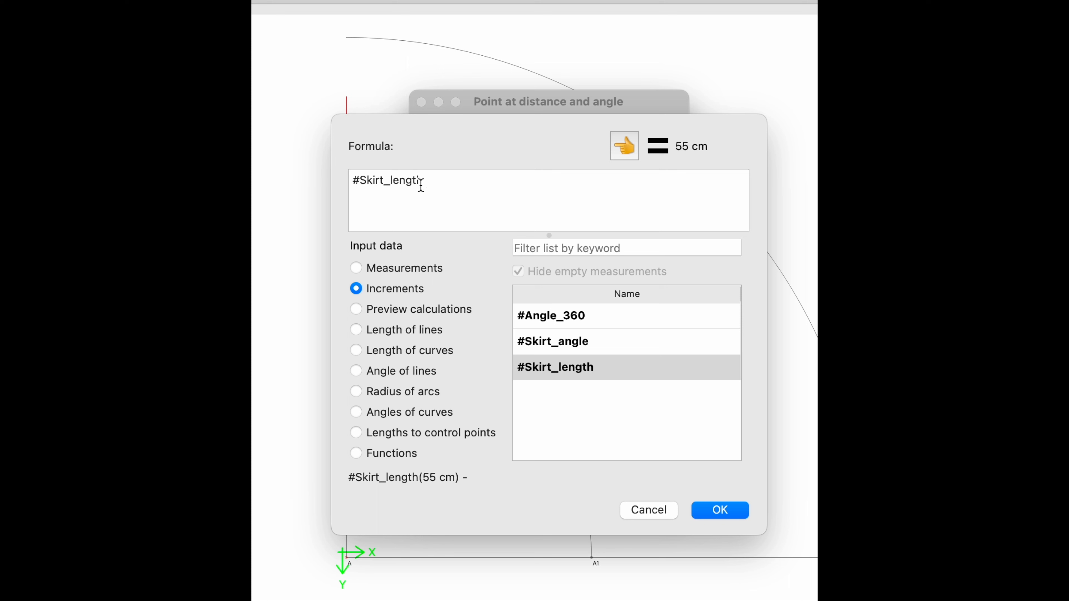
Change the length formula of the point based on A2 back to Line_A1_A3 and accept it.
left_click(357, 329)
left_click(545, 319)
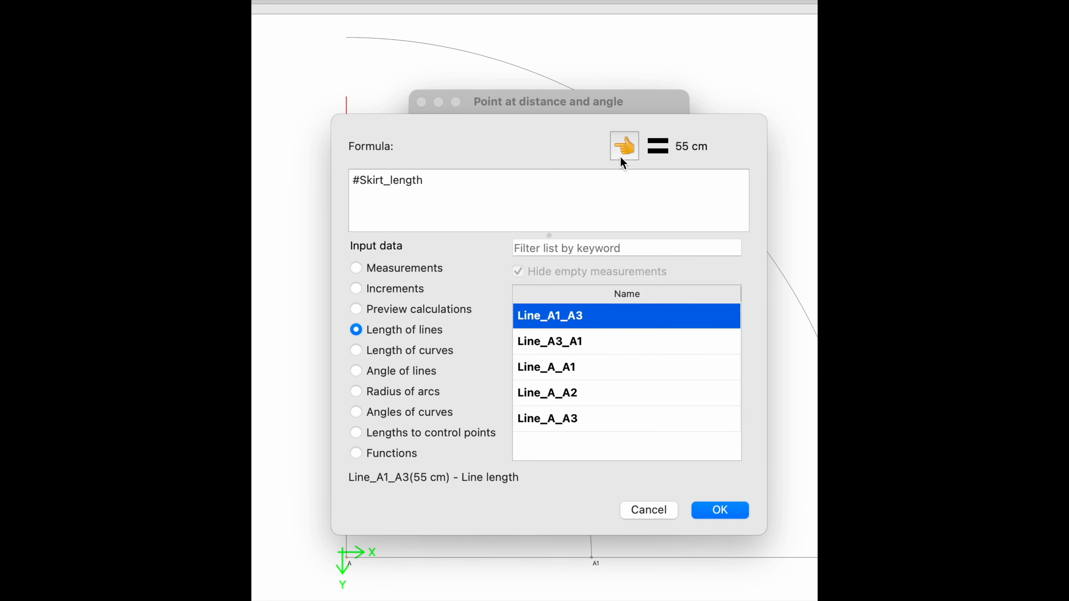
left_click(628, 147)
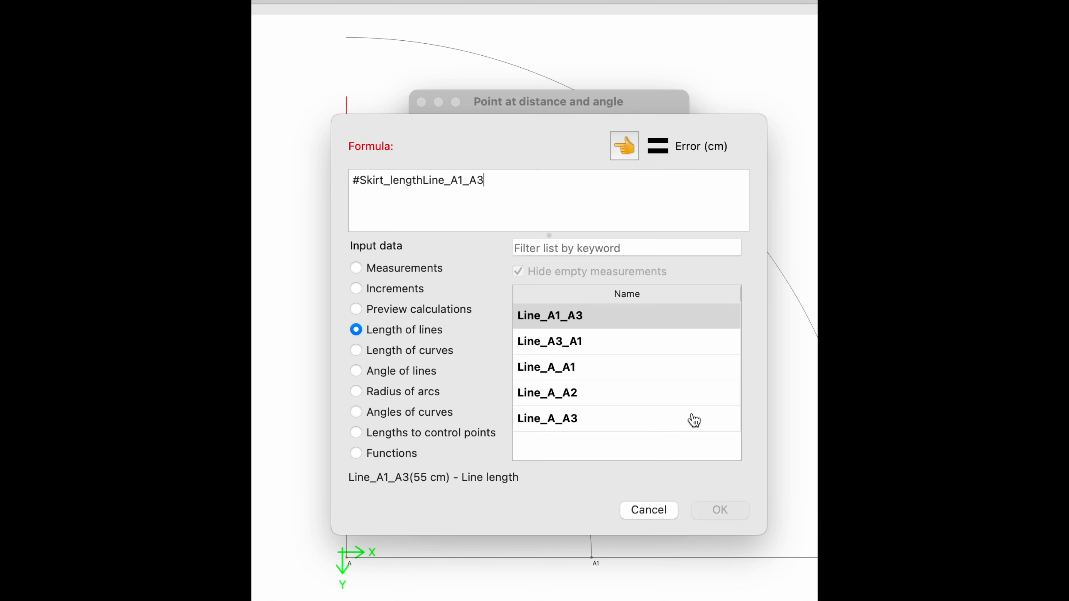
left_click_drag(424, 186, 352, 184)
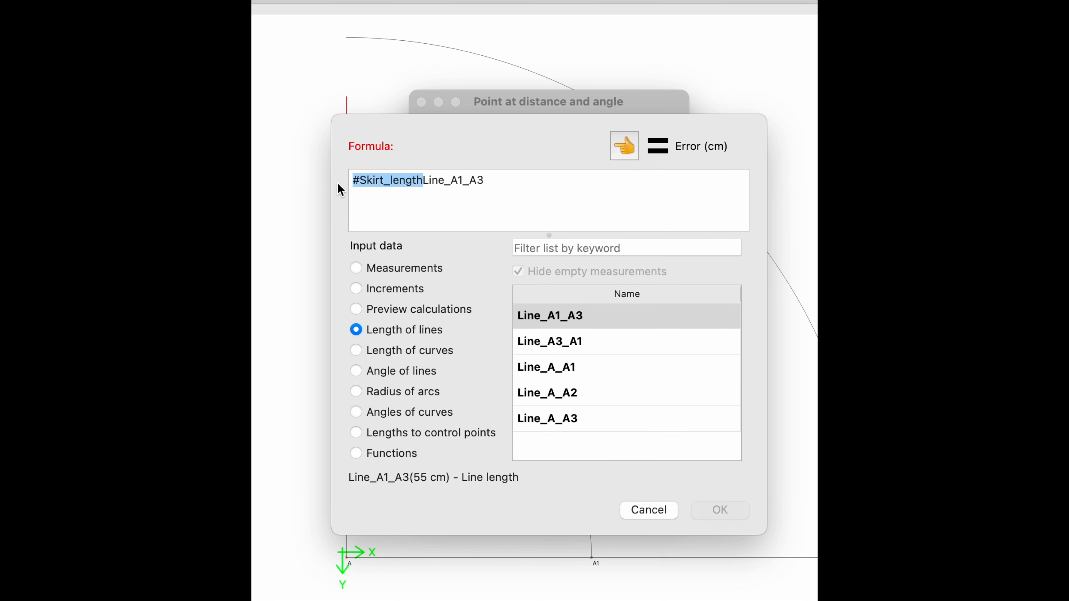
key("BackSpace")
left_click(719, 511)
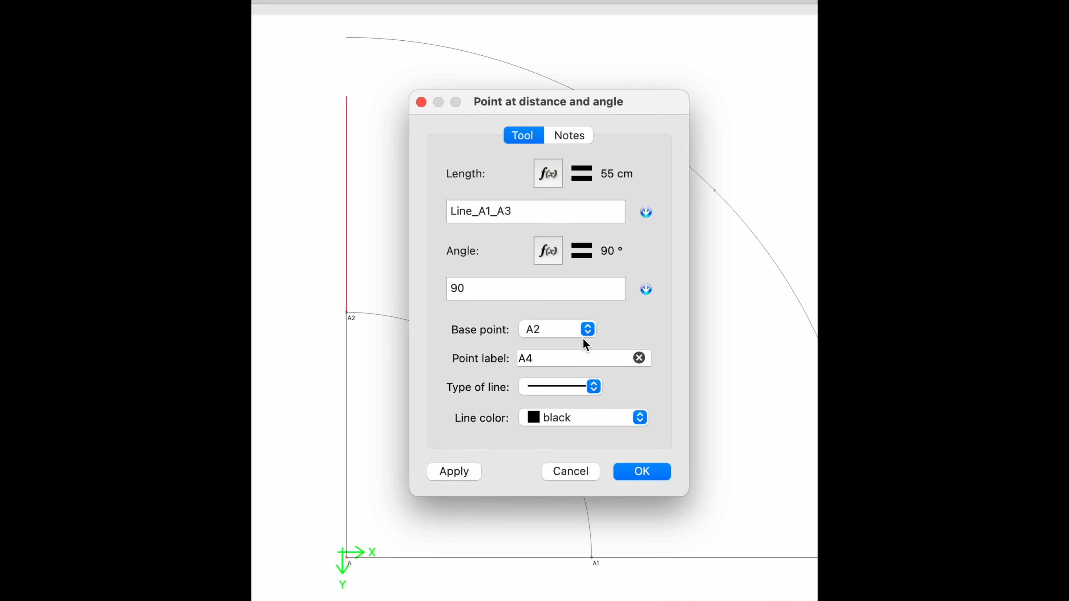
Set the angle formula of the point based on A2 to AngleLine_A_A2 and accept the point.
left_click(550, 251)
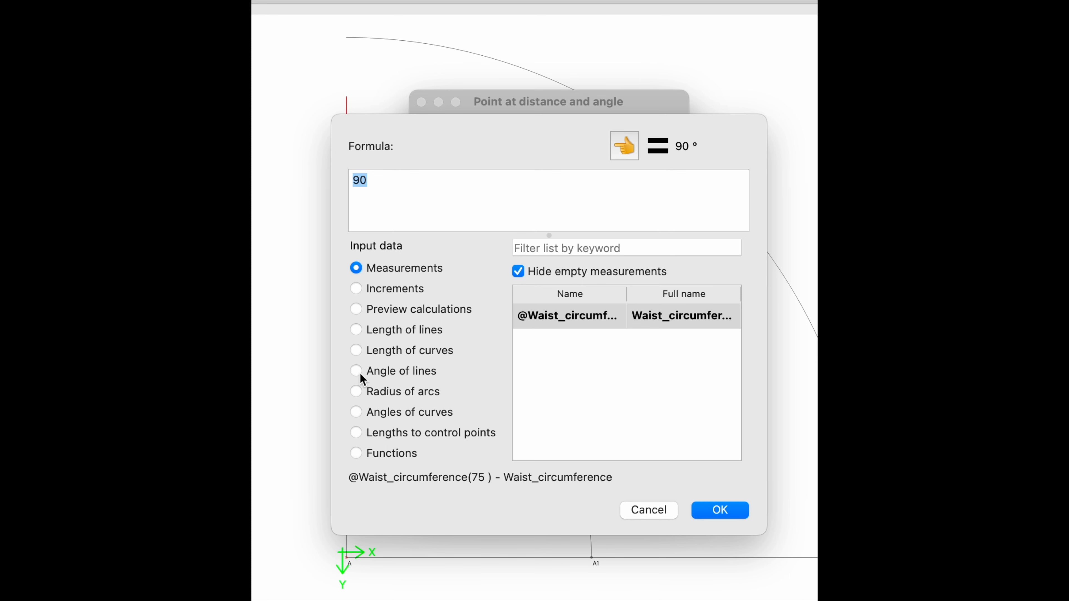
left_click(359, 374)
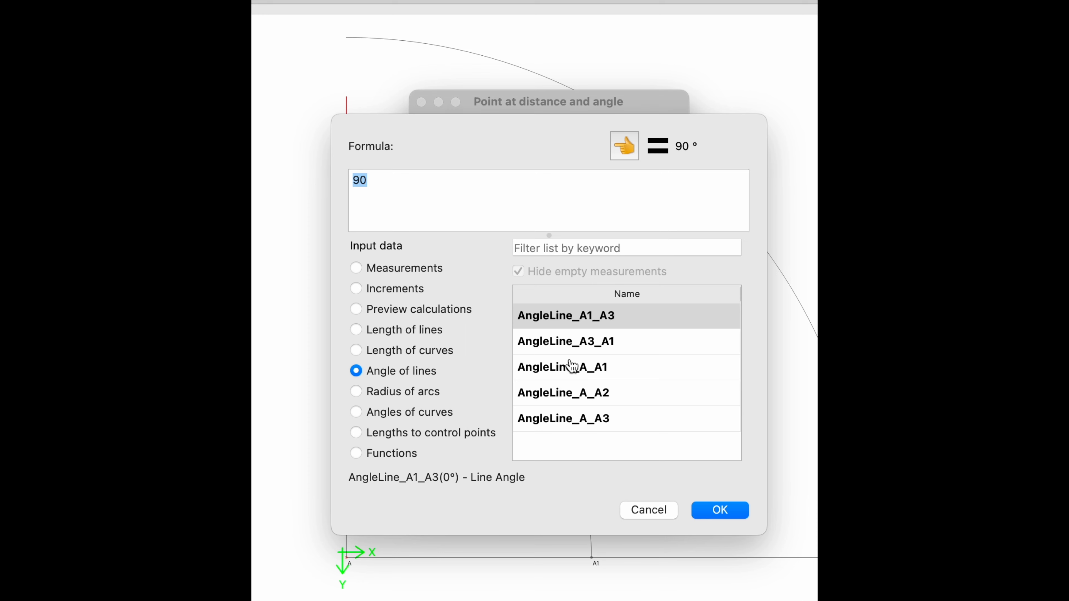
left_click(575, 394)
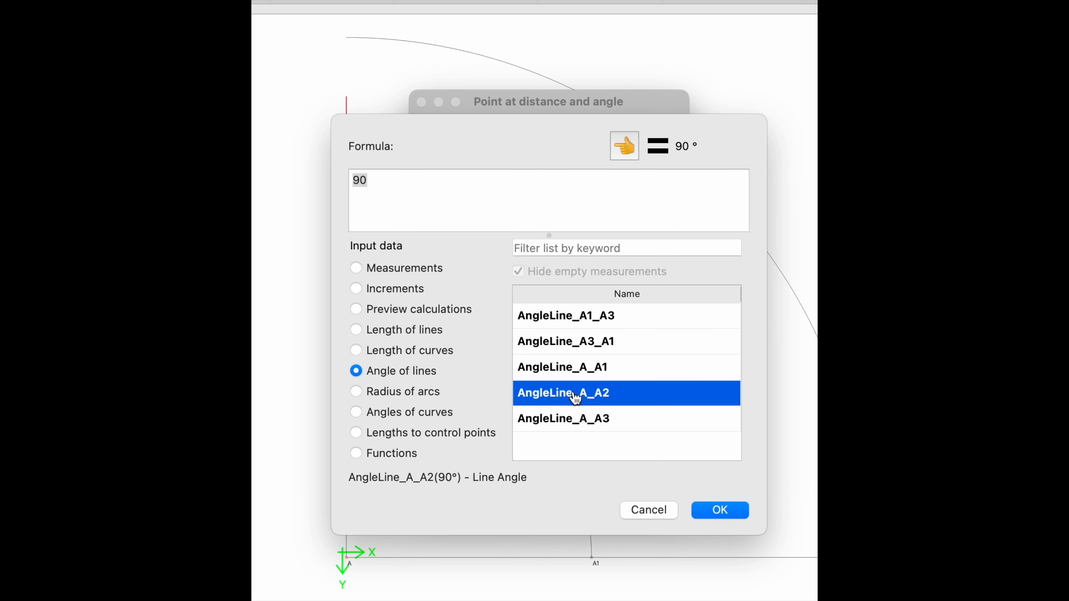
left_click(623, 152)
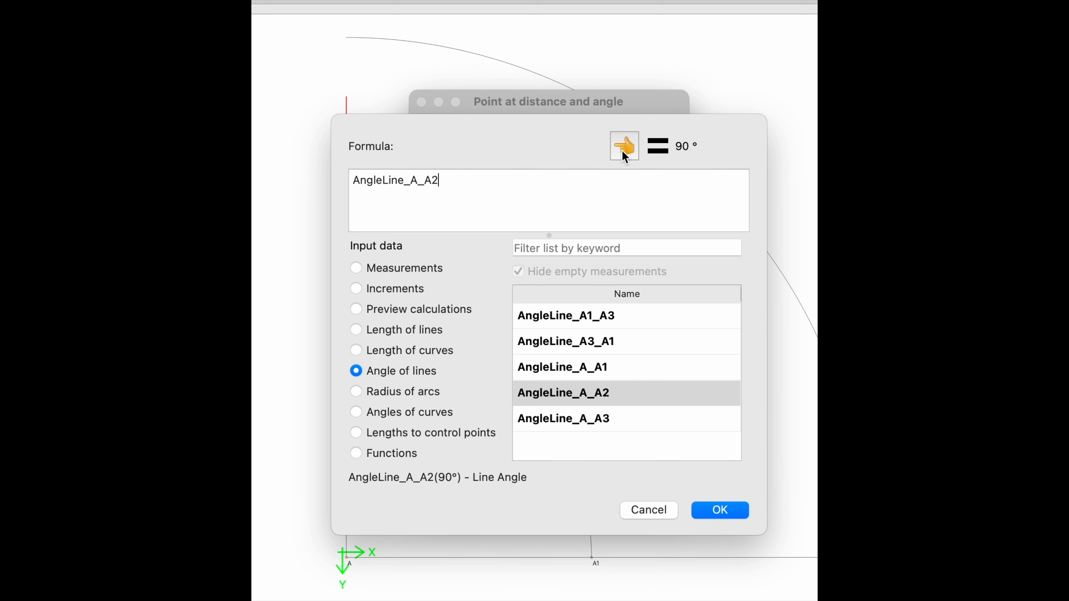
left_click(718, 511)
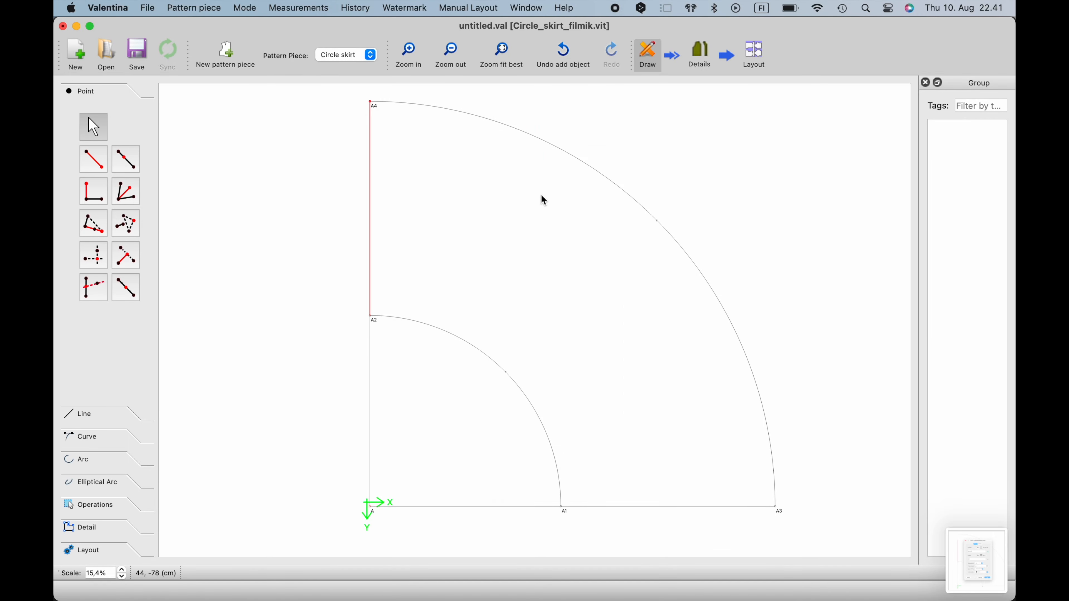
Change the formula of the Skirt_angle increment to 180 degrees in the variables table.
scroll(541, 194, "down", 3)
scroll(540, 198, "right", 1)
scroll(589, 204, "up", 3)
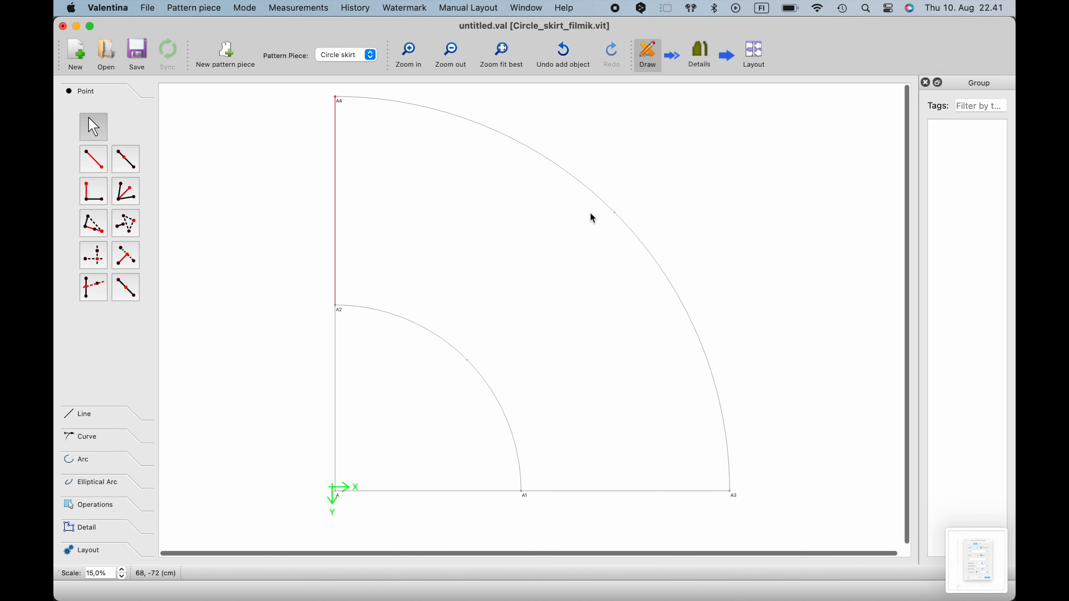
scroll(565, 251, "up", 1)
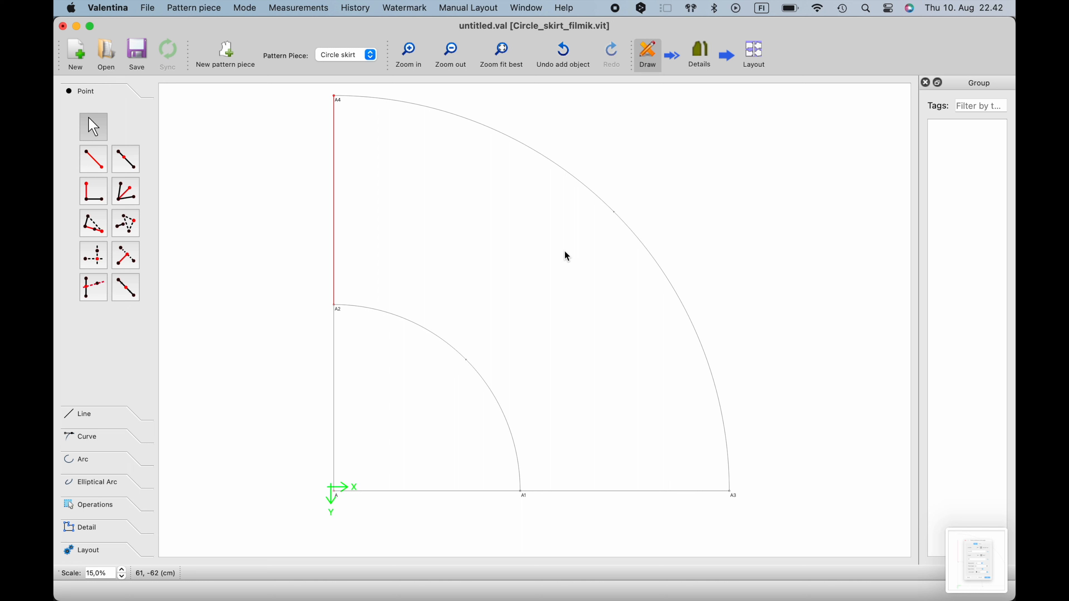
left_click(529, 273)
left_click(298, 8)
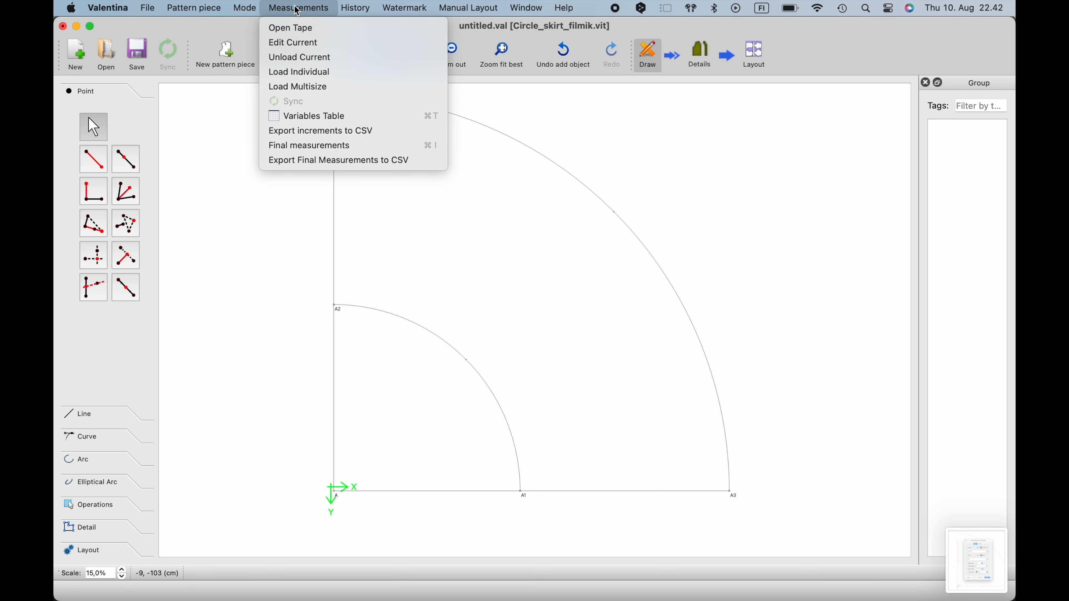
left_click(306, 115)
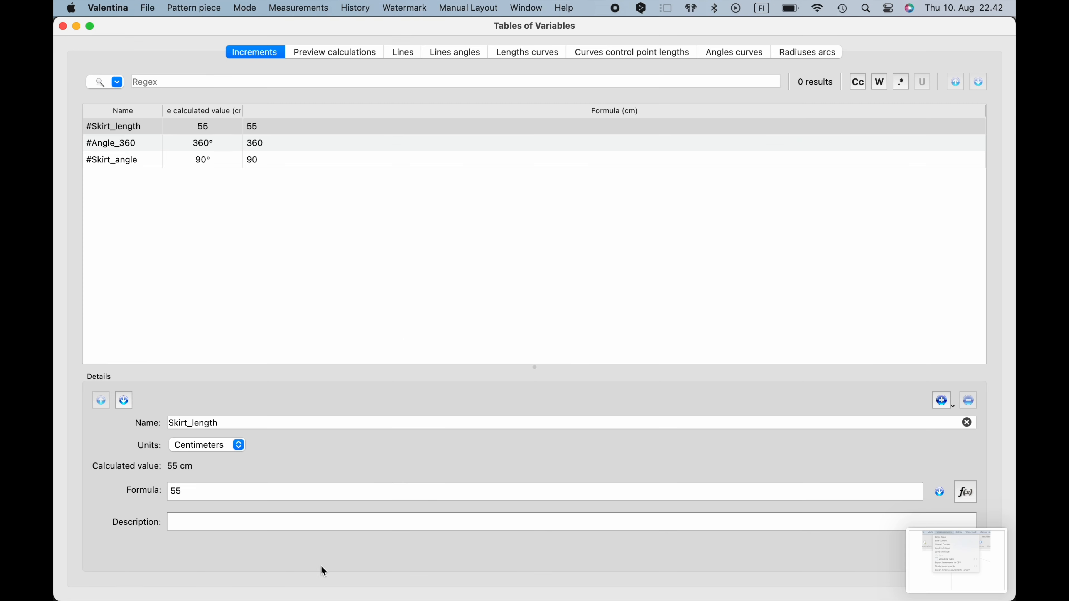
left_click(128, 162)
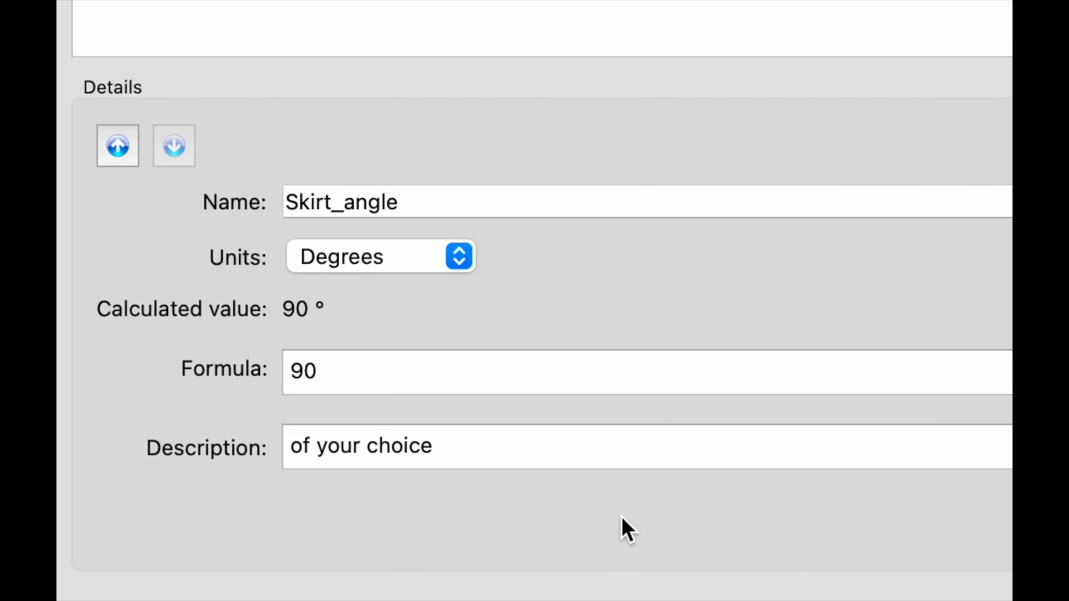
left_click(210, 492)
double_click(390, 376)
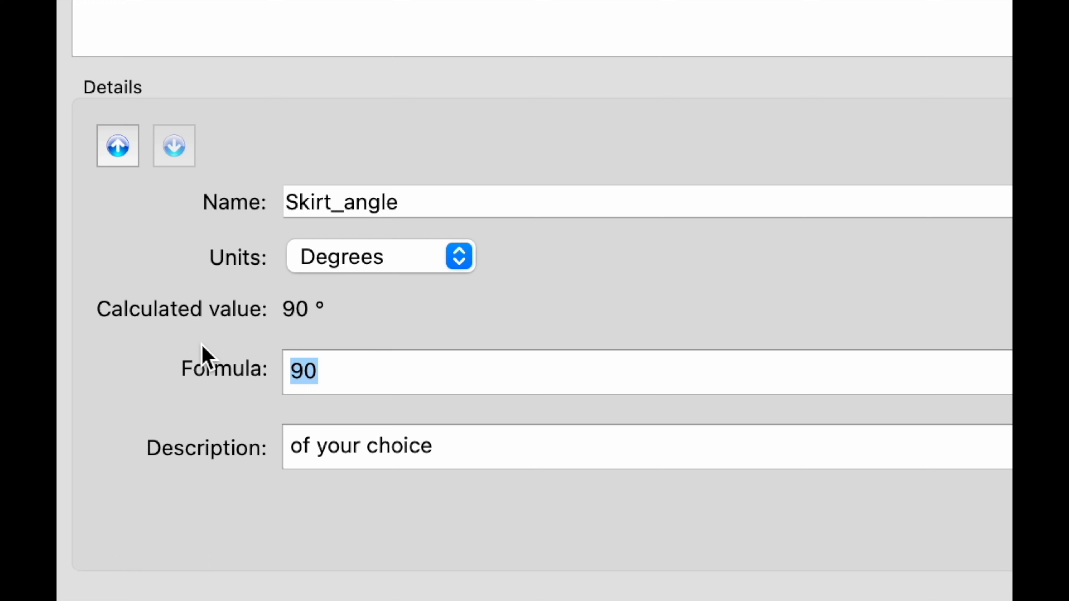
type("180")
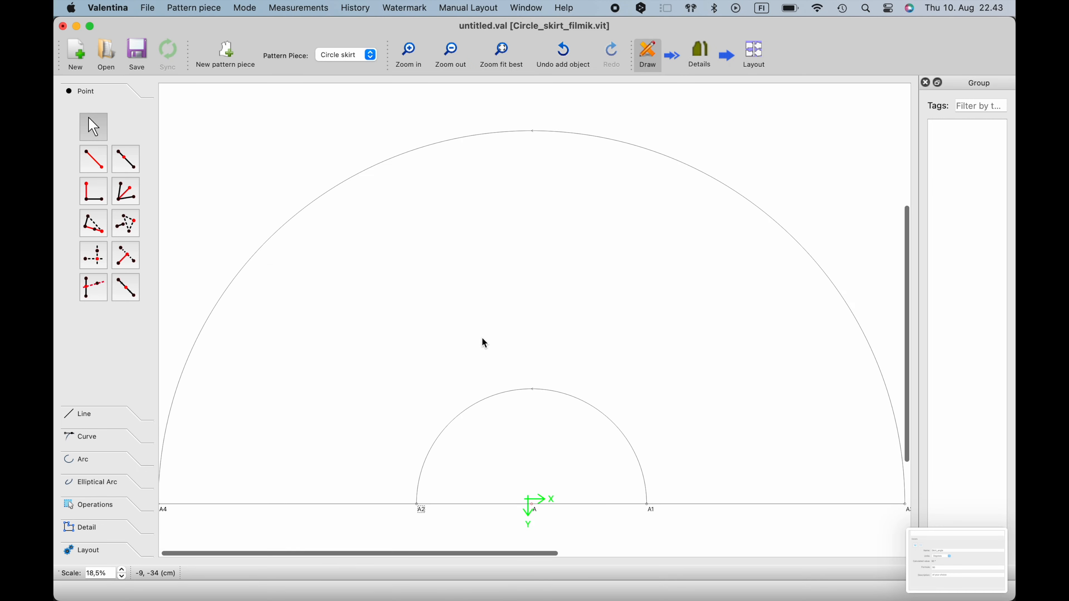
Check the waist arc's length and set the Skirt_angle increment to 270 degrees.
scroll(482, 338, "down", 5)
scroll(495, 374, "up", 5)
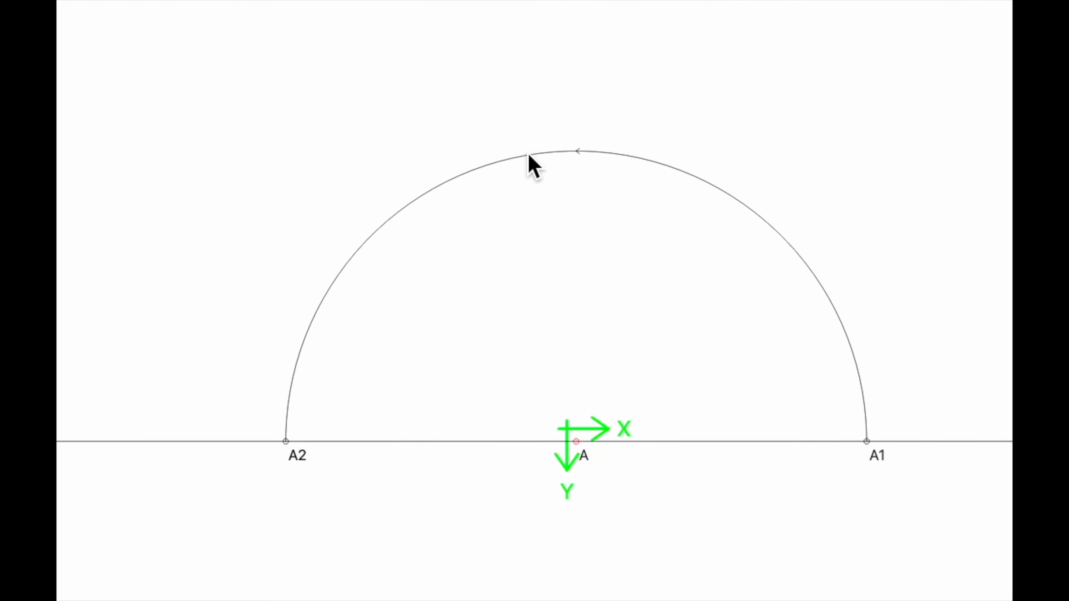
mouse_move(529, 156)
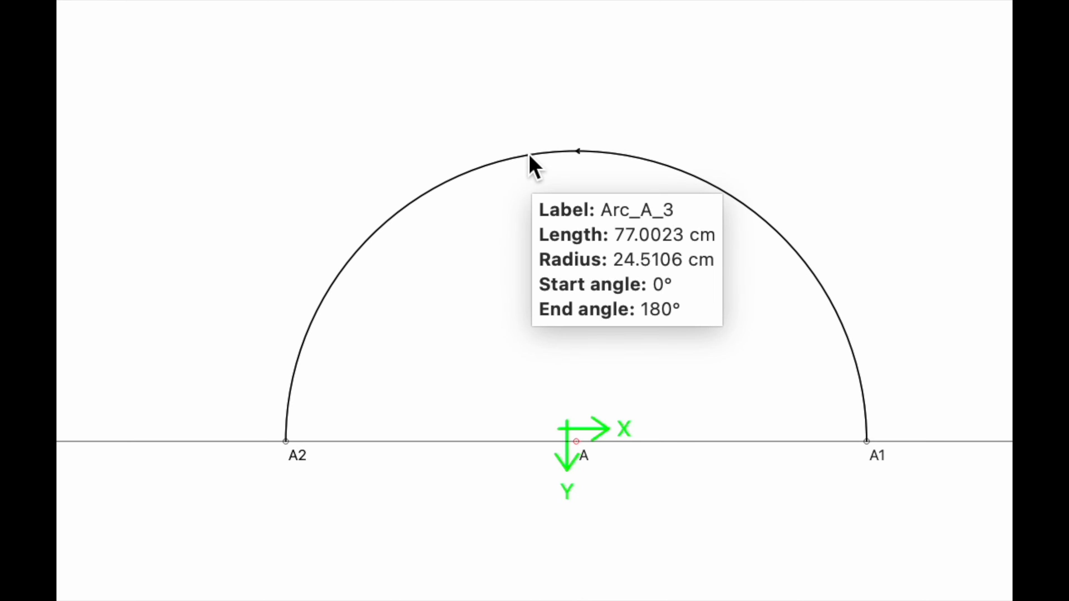
scroll(377, 319, "down", 5)
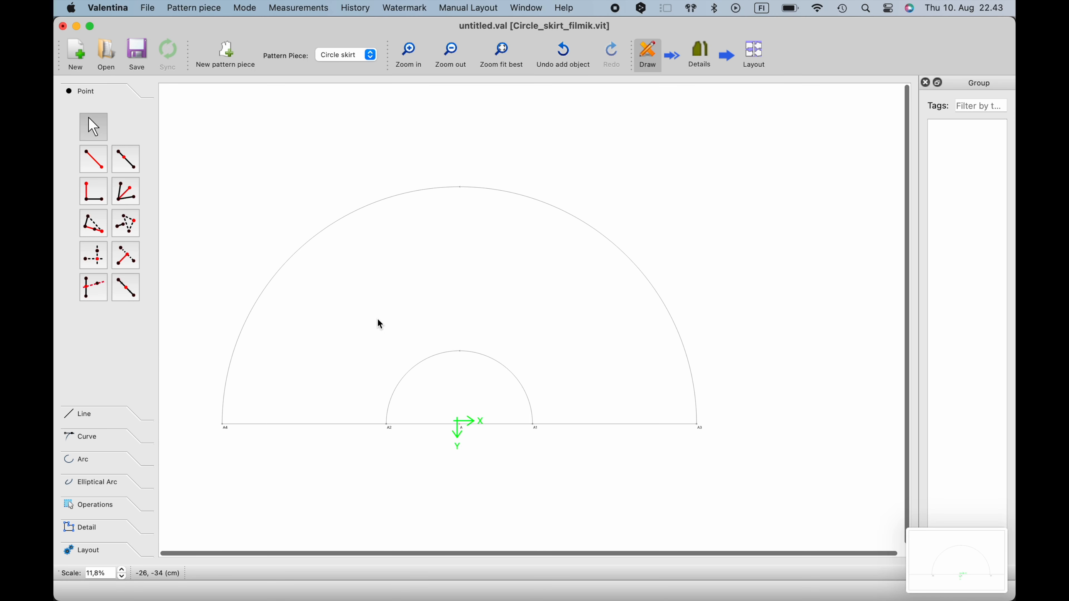
left_click(313, 8)
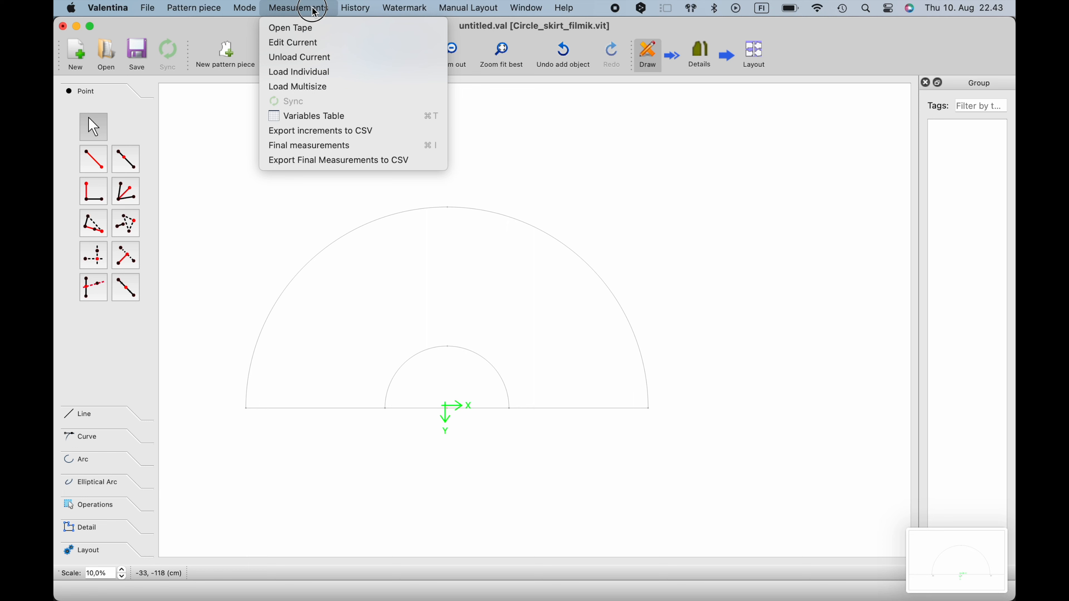
left_click(324, 116)
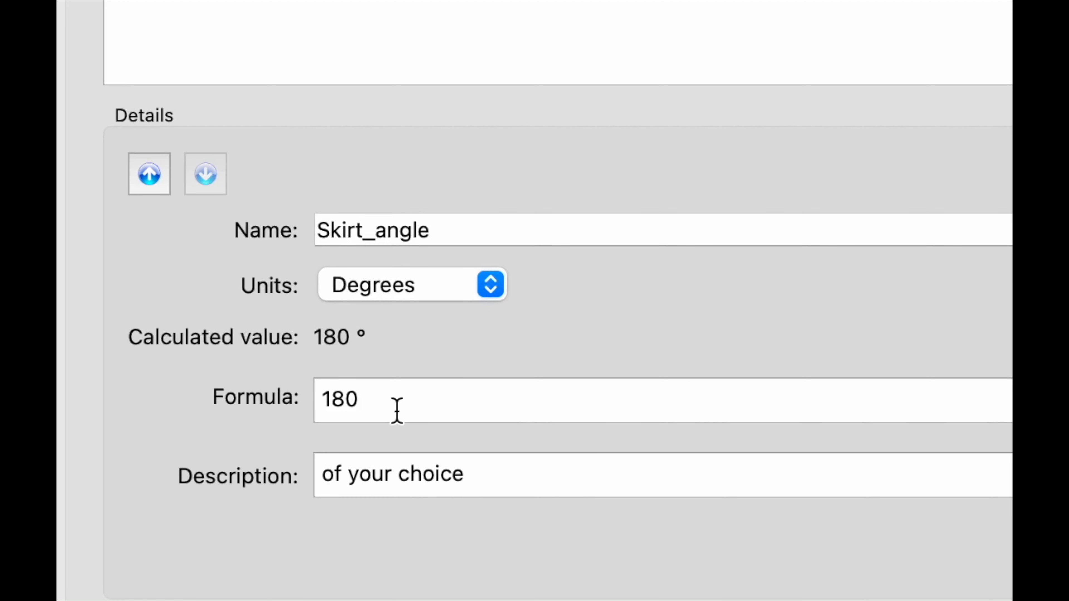
left_click_drag(200, 496, 166, 492)
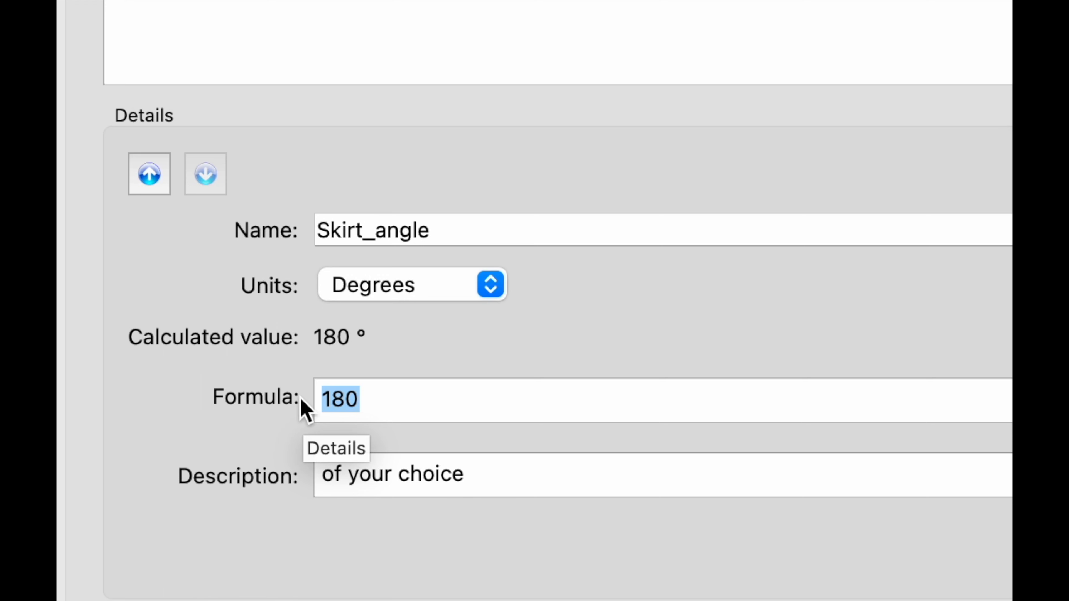
type("270")
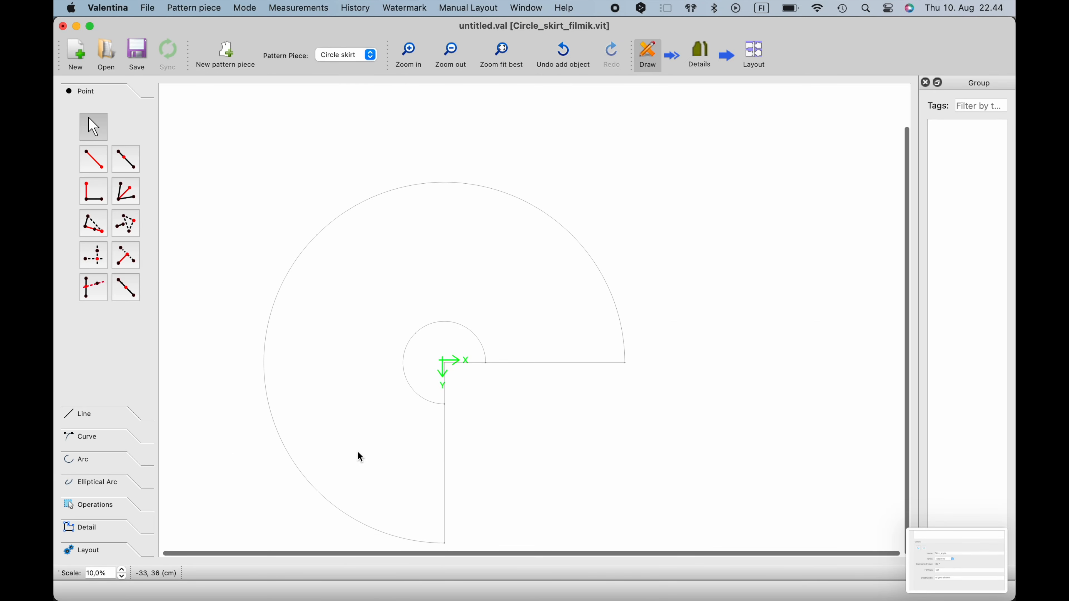
Check the waist arc's length again and set the Skirt_angle increment to 45 degrees.
scroll(357, 451, "up", 5, "ctrl")
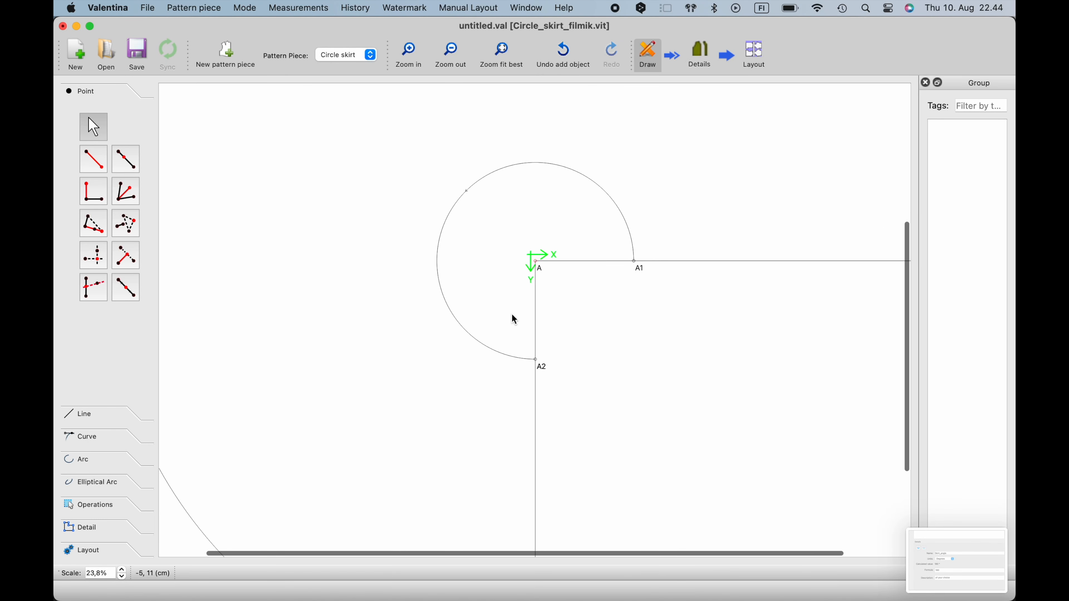
scroll(518, 312, "up", 3, "ctrl")
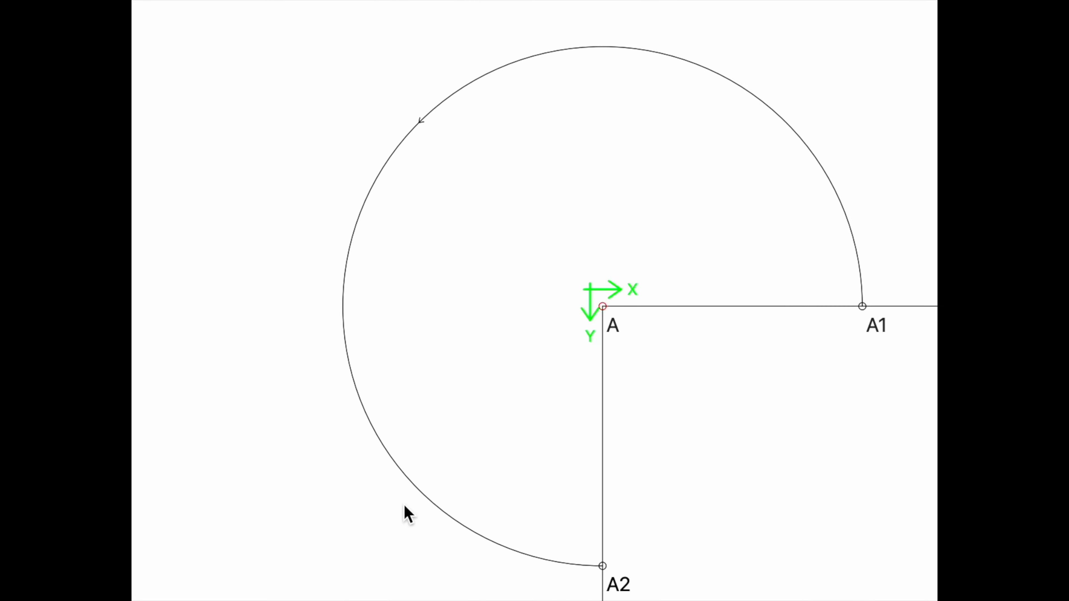
mouse_move(405, 478)
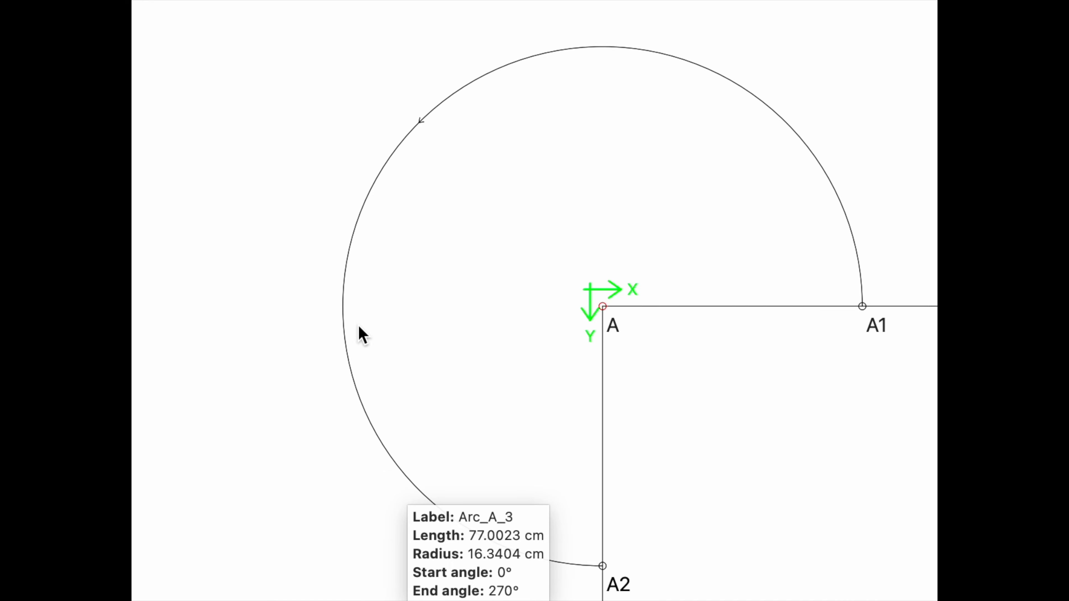
key("super+shift+5")
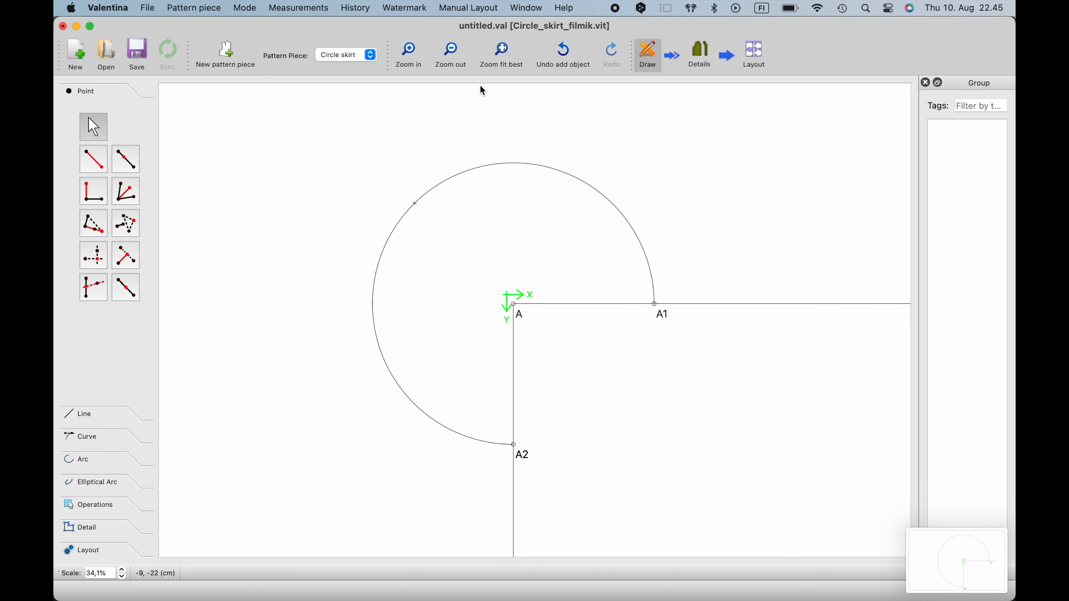
left_click(502, 57)
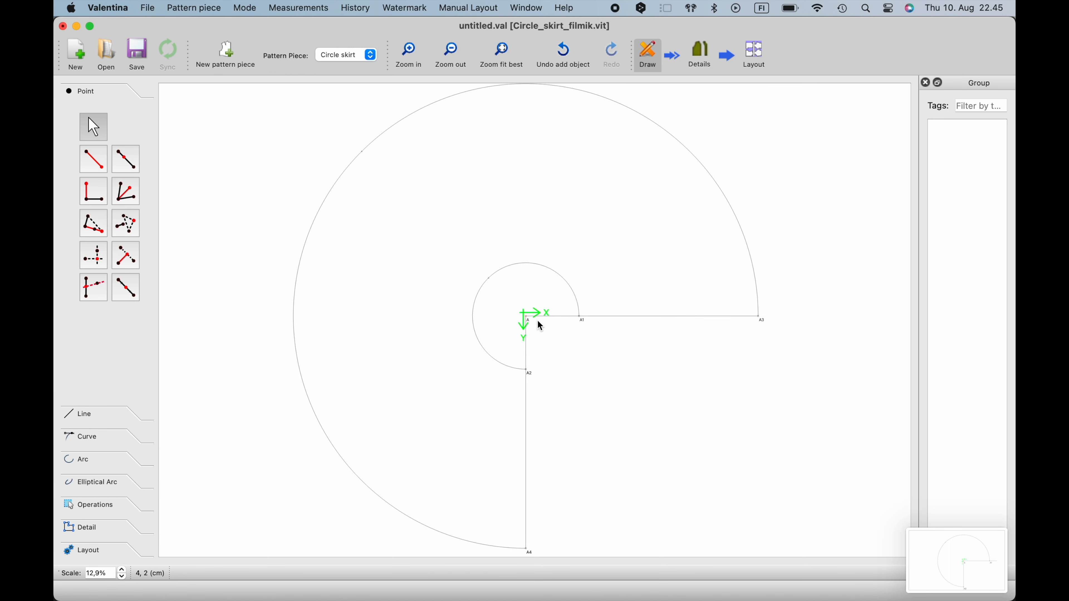
scroll(537, 320, "up", 1)
scroll(537, 320, "down", 3)
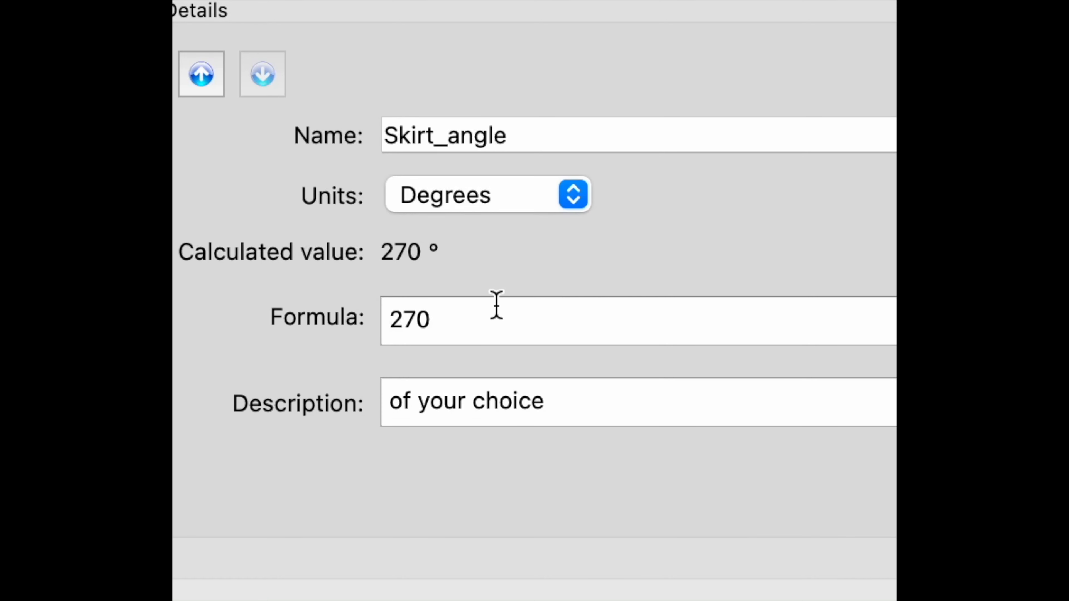
left_click_drag(496, 306, 263, 310)
type("45")
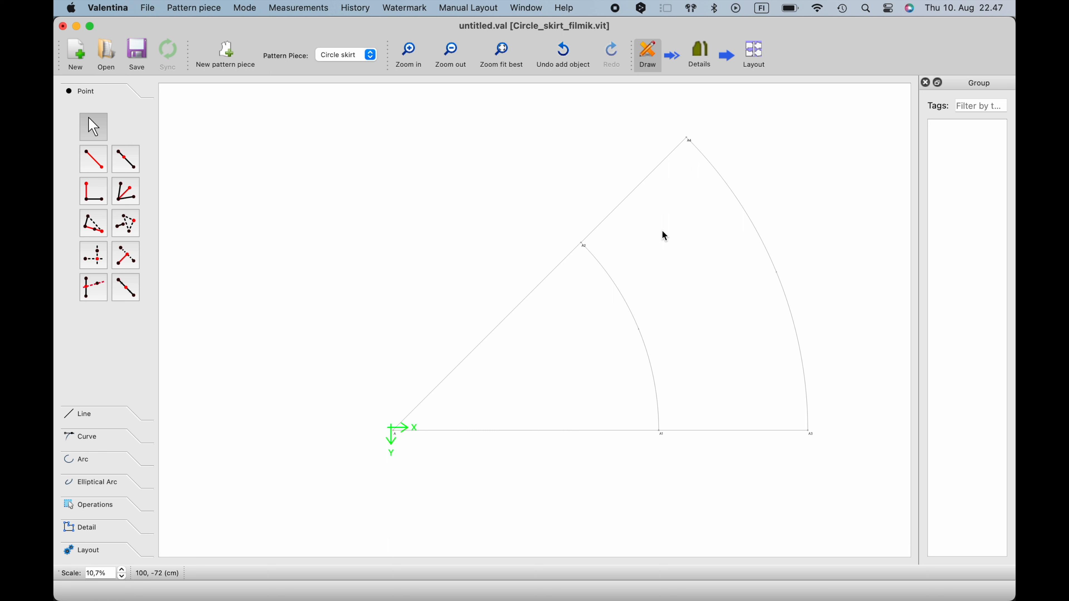
Examine the waist arc between A1 and A2 and the overall shape of the 45-degree skirt.
scroll(639, 388, "up", 5)
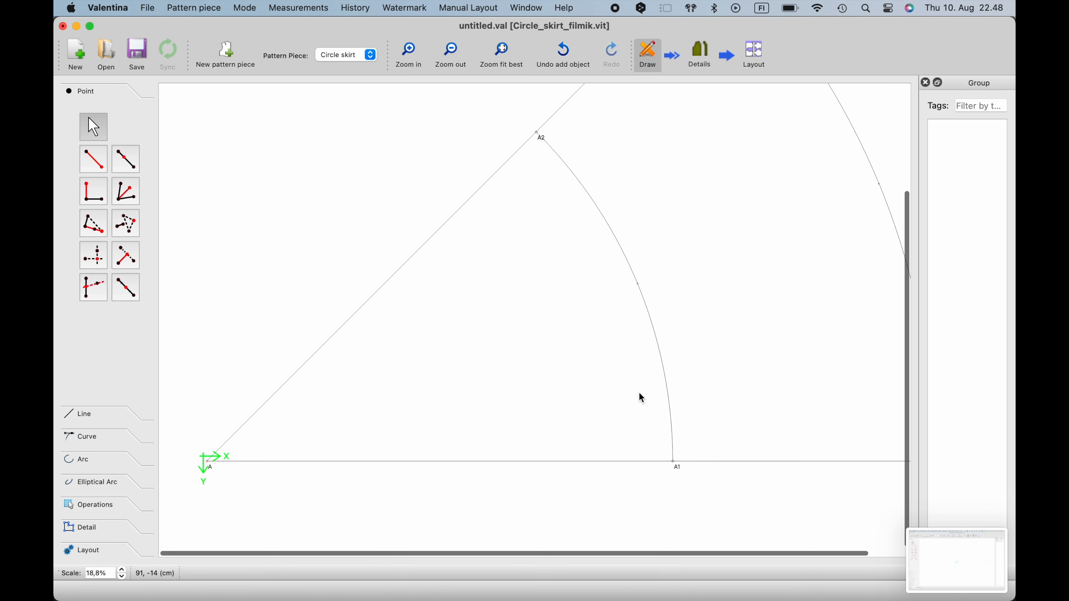
scroll(700, 356, "up", 2)
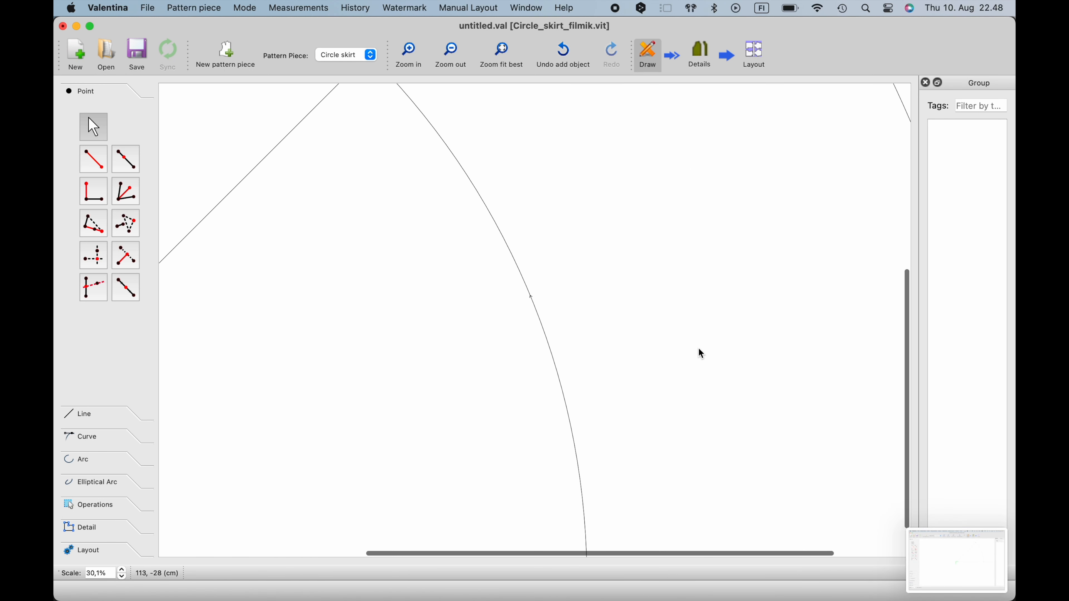
scroll(691, 333, "down", 1)
scroll(614, 366, "up", 1)
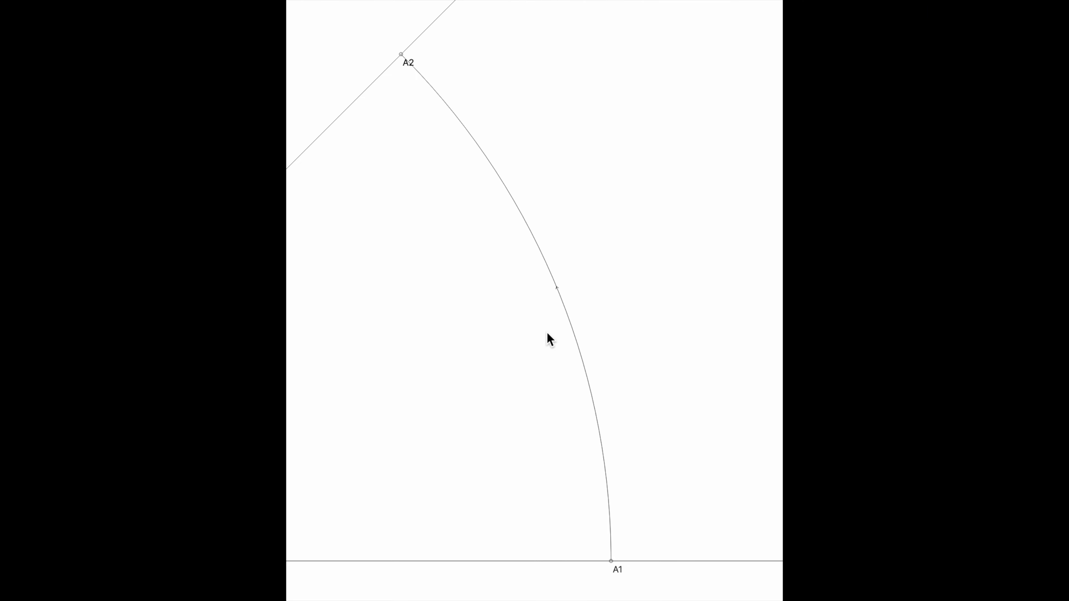
mouse_move(574, 342)
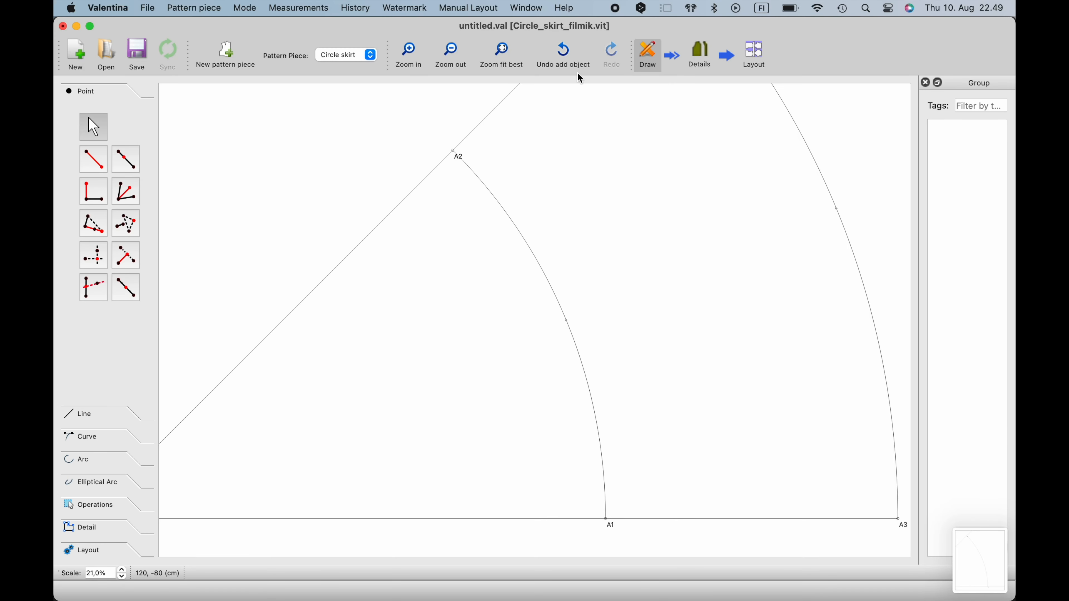
left_click(501, 59)
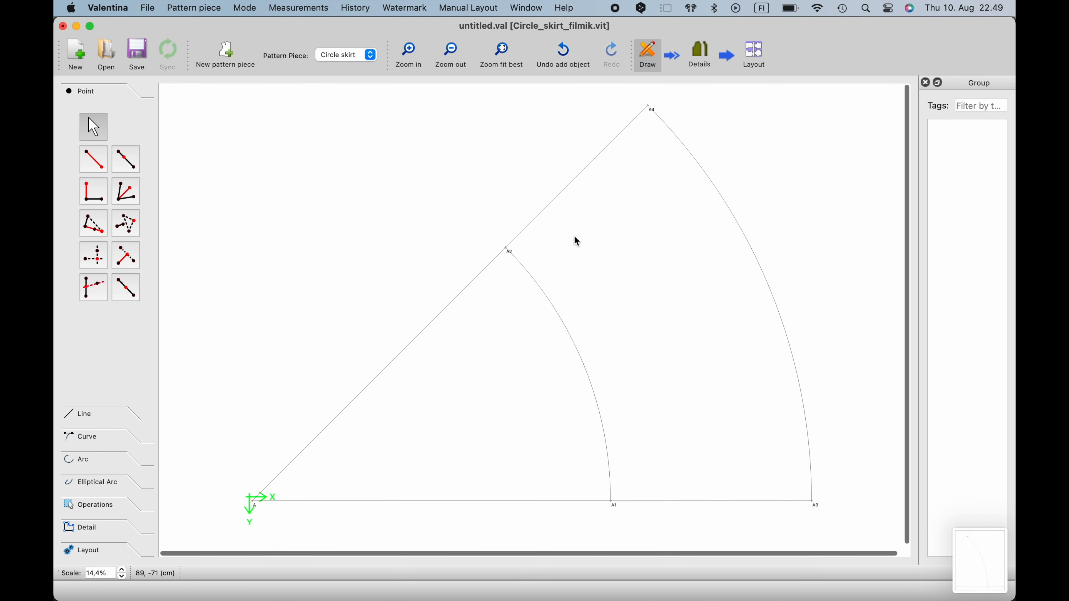
scroll(576, 240, "up", 2, "ctrl")
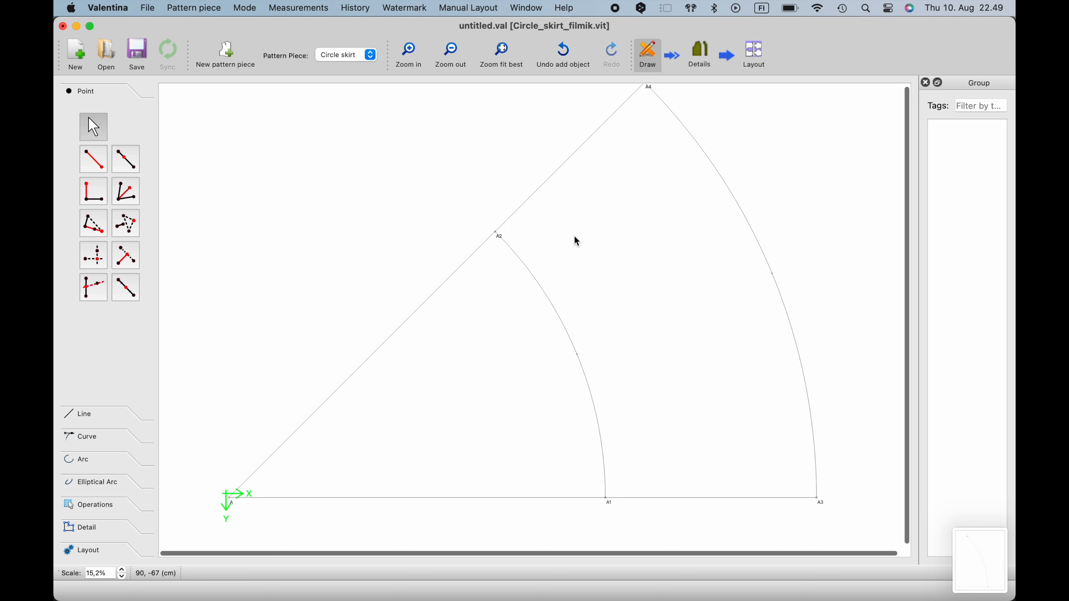
Return the Skirt_angle increment to 270 degrees in the variables table for a three-quarter circle skirt.
left_click(300, 10)
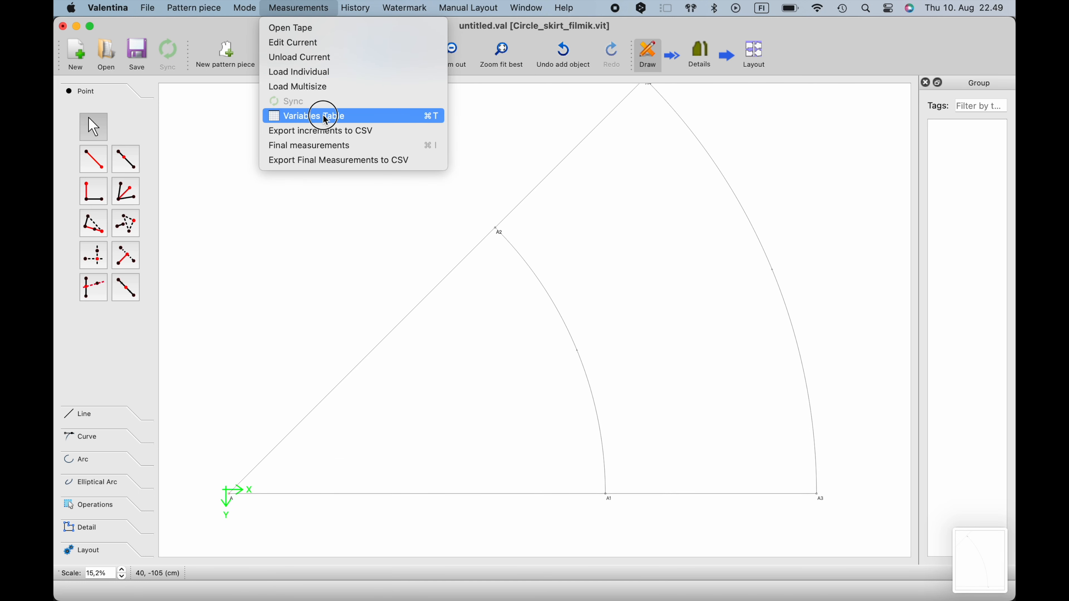
left_click(327, 118)
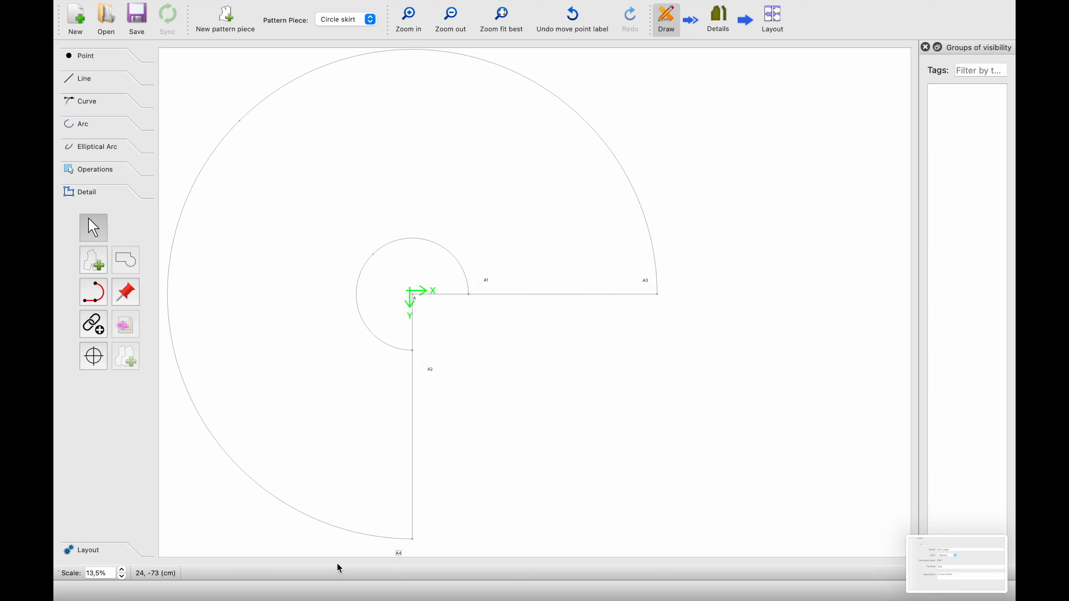
scroll(454, 172, "up", 3)
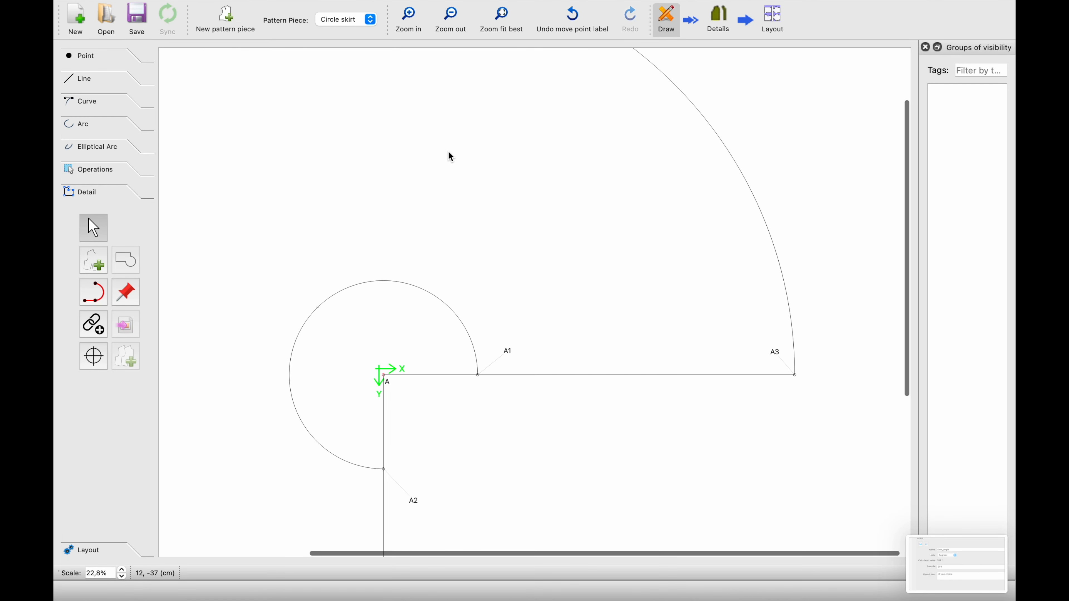
Check the waist arc's length between A1 and A2 with the skirt angle at 270 degrees.
scroll(512, 354, "up", 4)
scroll(513, 329, "left", 2)
scroll(513, 329, "down", 3)
scroll(512, 329, "left", 4)
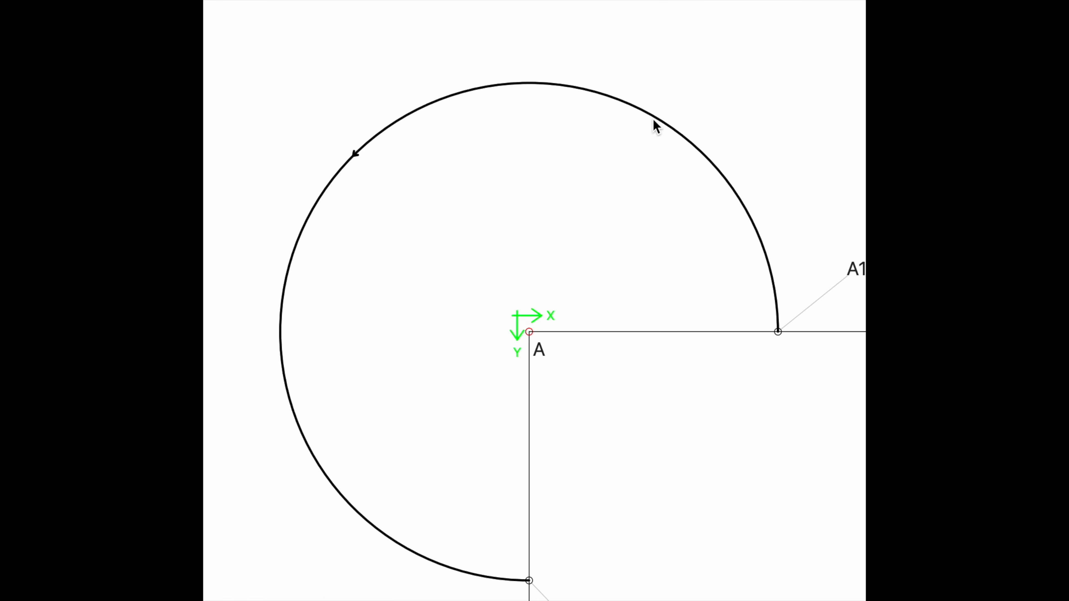
mouse_move(658, 119)
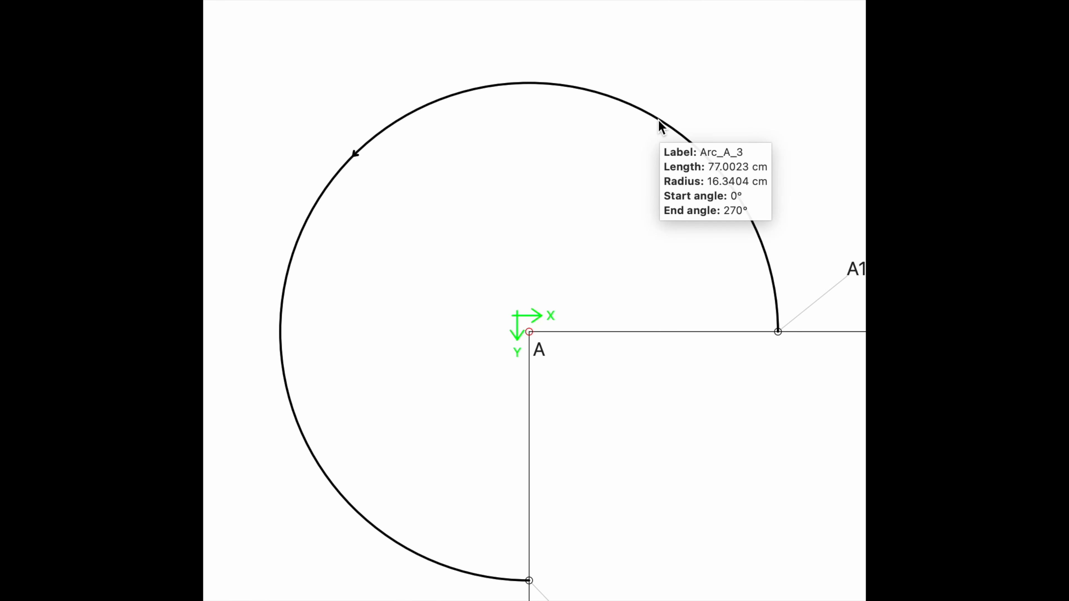
scroll(657, 120, "down", 2, "ctrl")
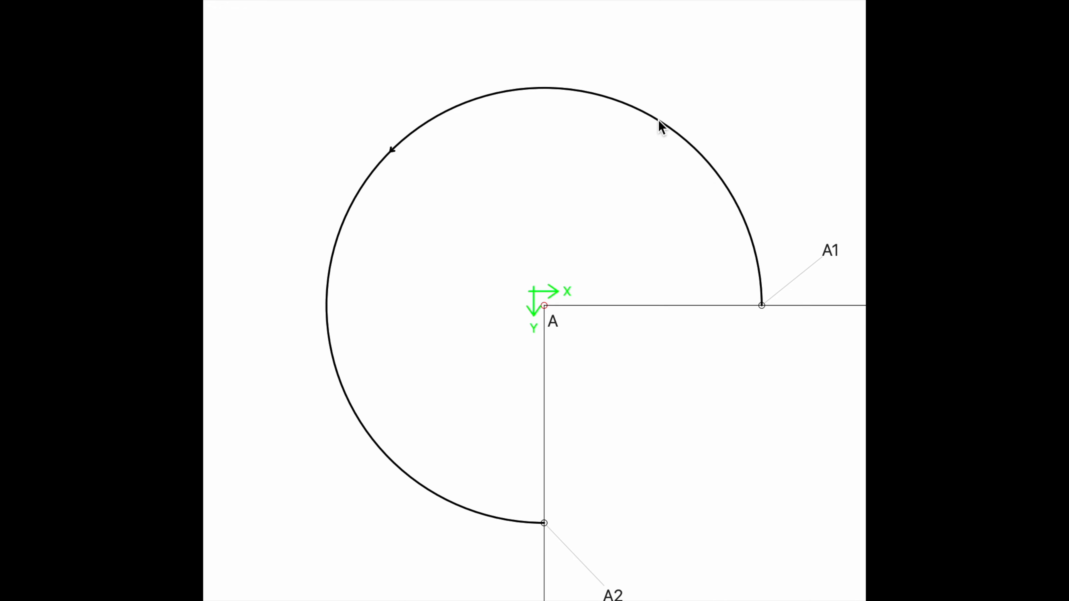
left_click(824, 251)
right_click(823, 250)
key("shift+super+5")
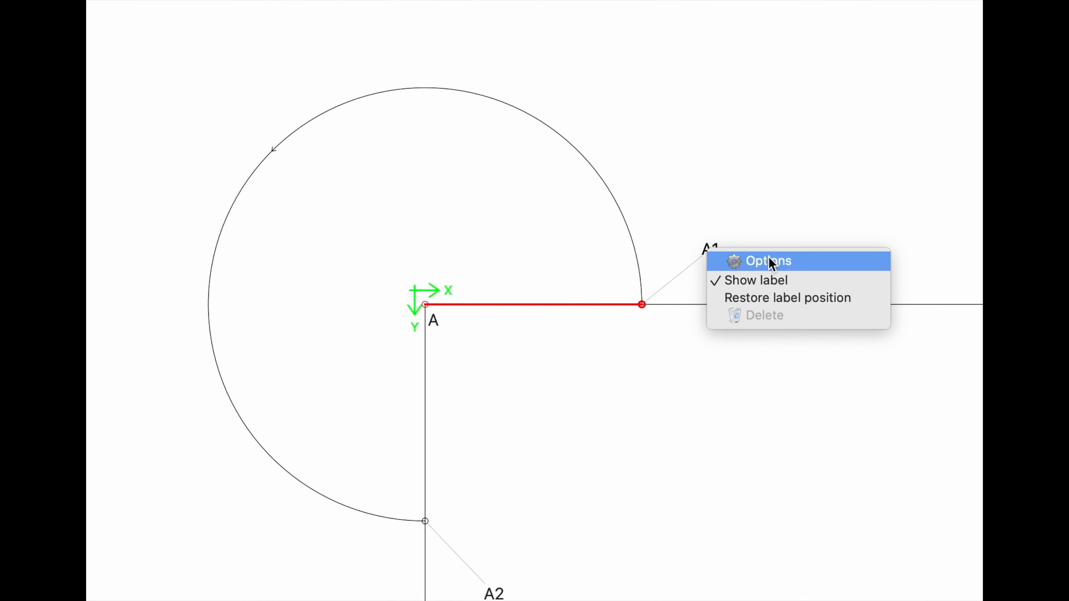
left_click(857, 261)
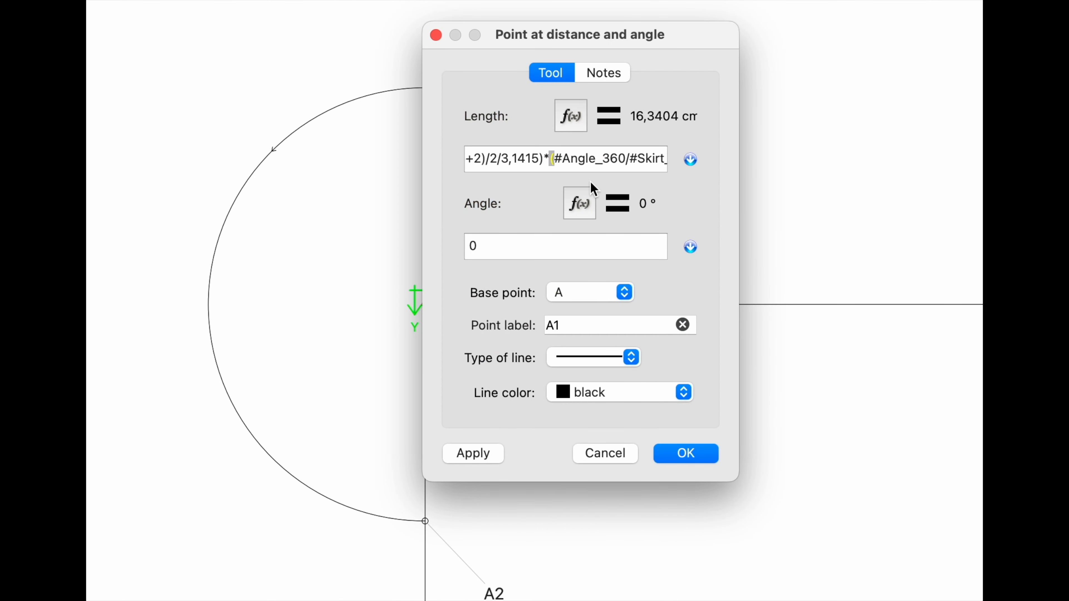
left_click(571, 116)
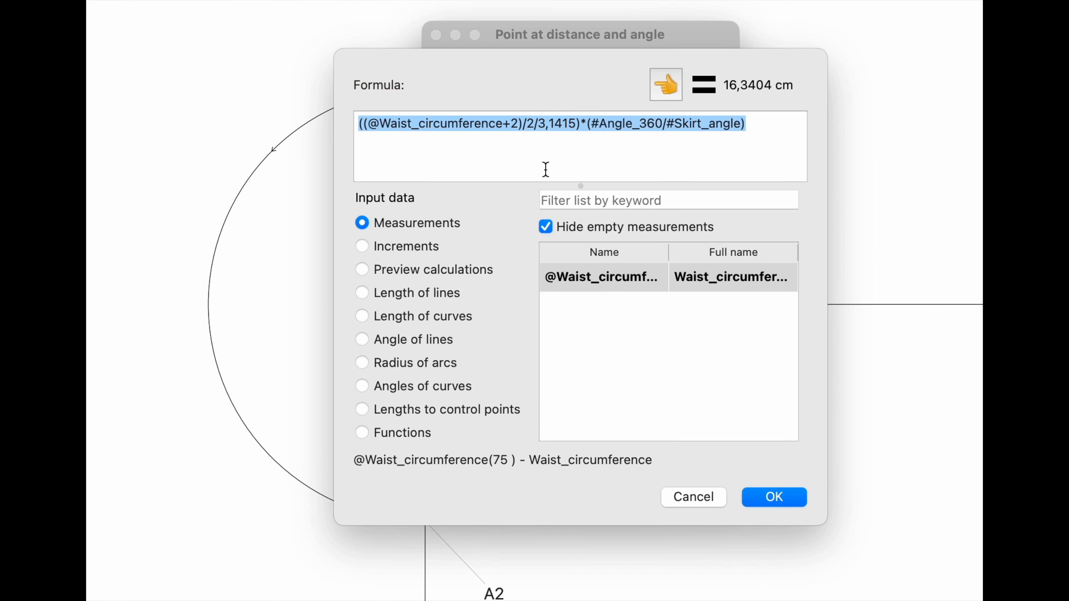
left_click(685, 145)
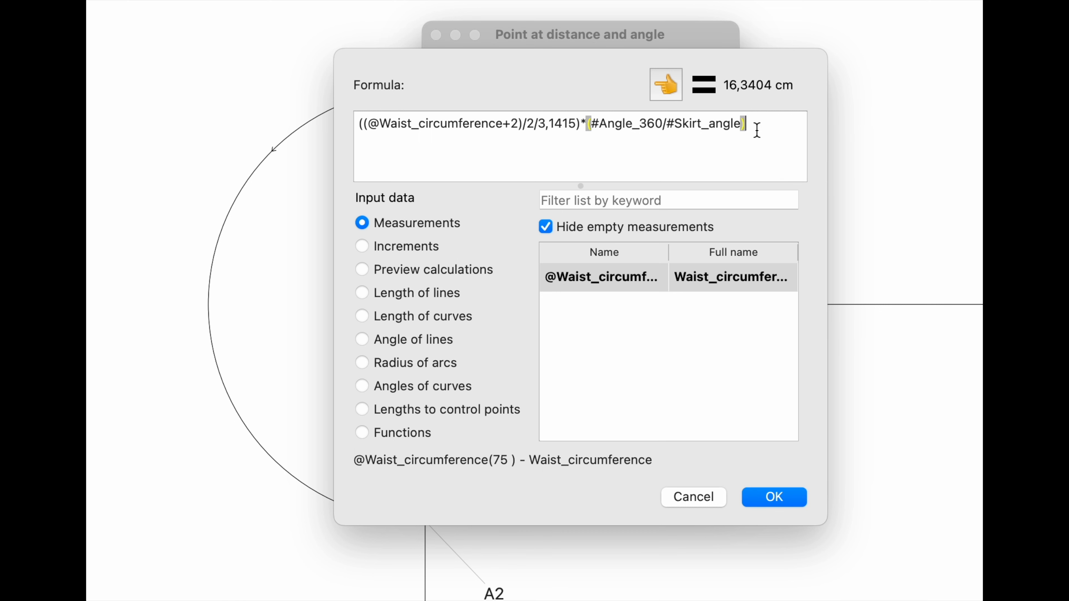
type("/2")
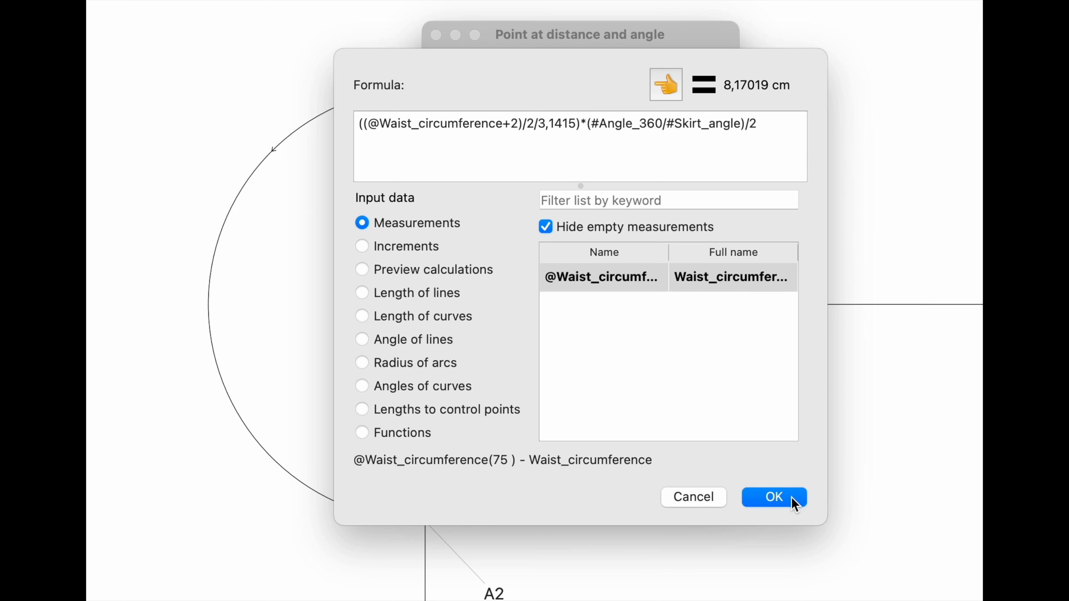
left_click(790, 498)
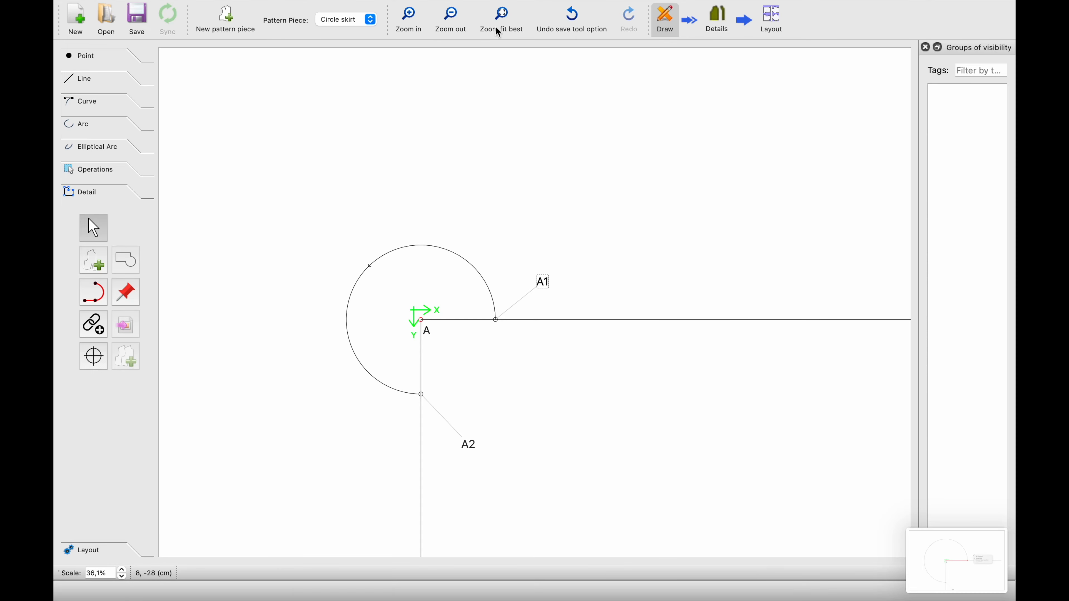
Check the length of the waist arc drawn with the halved A1 radius.
left_click(498, 28)
scroll(520, 394, "up", 10, "ctrl")
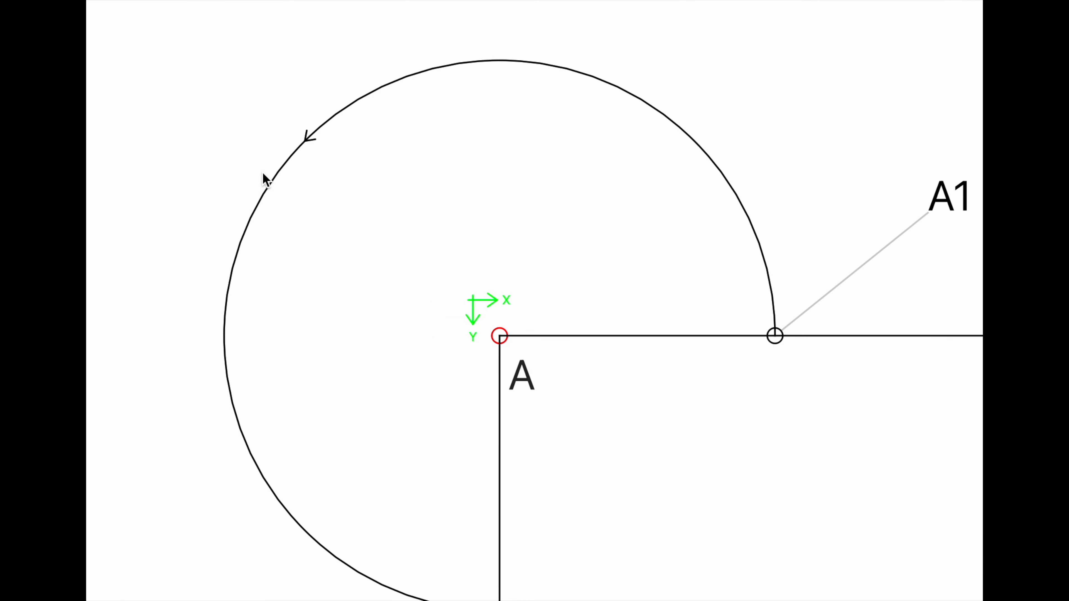
mouse_move(265, 190)
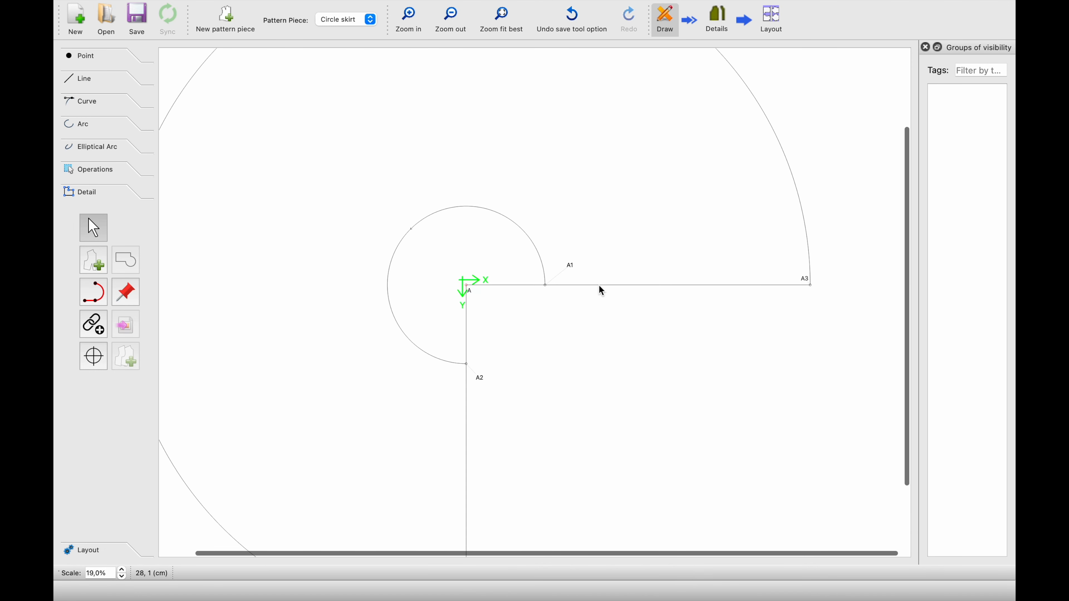
Start a new workpiece detail and add points A2 and A4 to its main path.
scroll(579, 297, "up", 3)
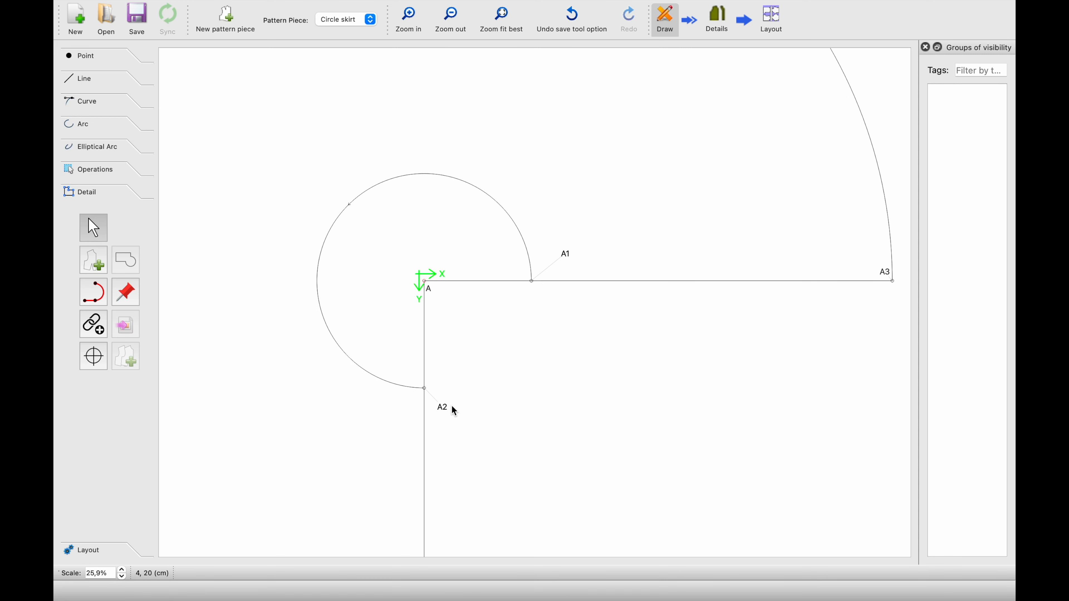
left_click(445, 413)
scroll(450, 441, "down", 3, "ctrl")
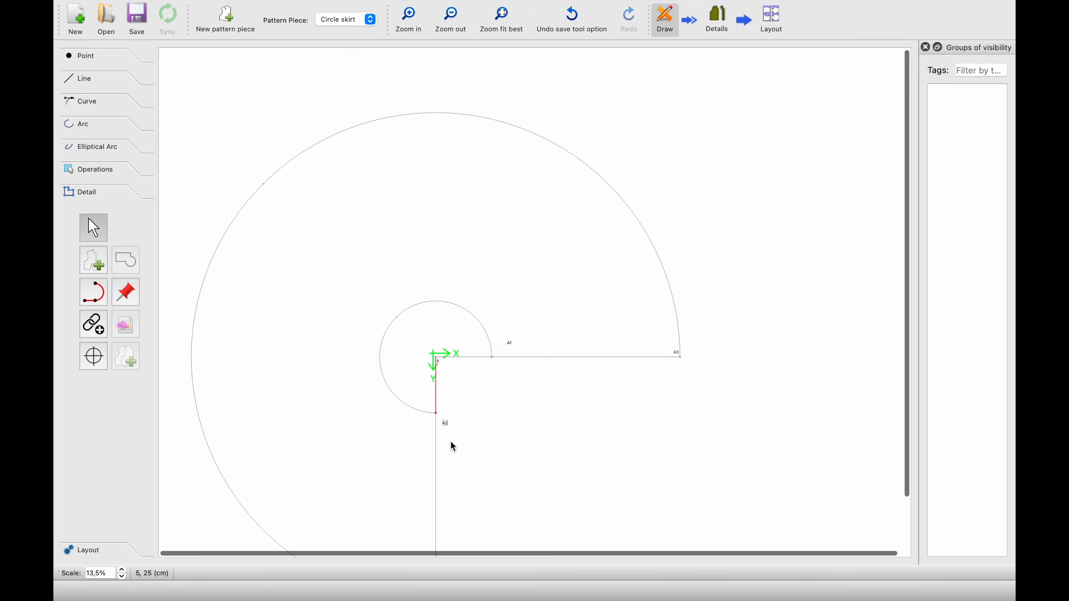
left_click(101, 284)
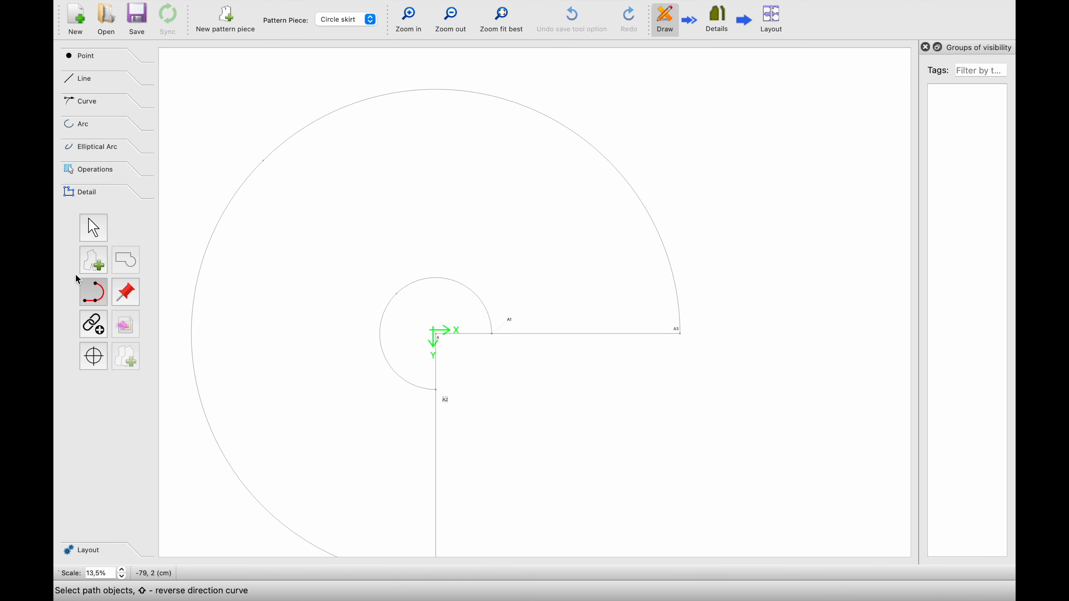
left_click(92, 261)
scroll(402, 421, "up", 3, "ctrl")
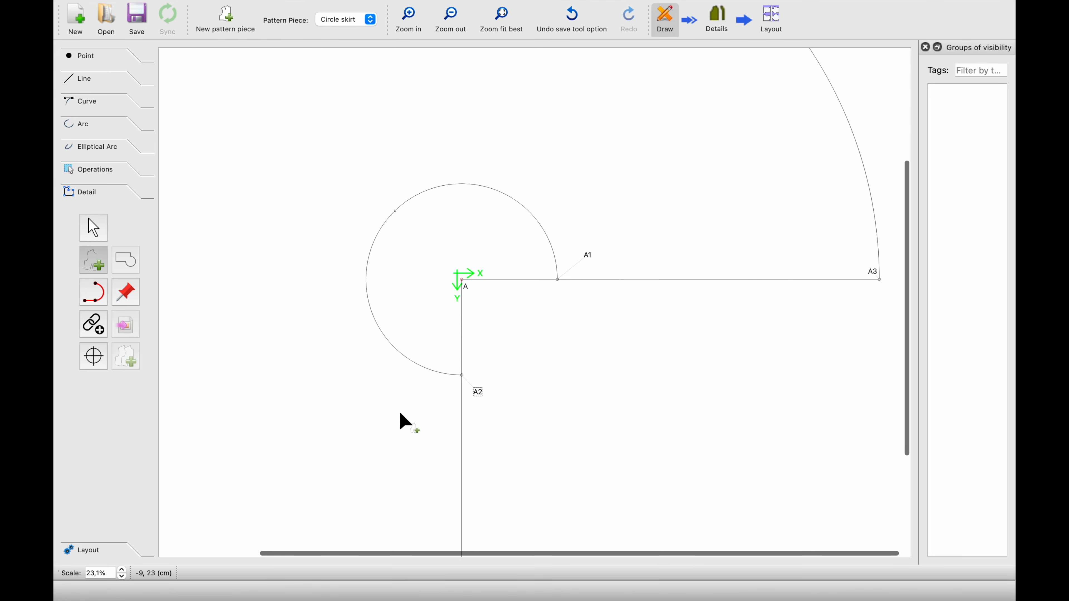
scroll(404, 410, "down", 2)
left_click(479, 363)
scroll(483, 463, "down", 5)
left_click(454, 544)
Add the outer hem arc in reverse direction, followed by points A3 and A1, to the detail's main path.
scroll(239, 365, "left", 3)
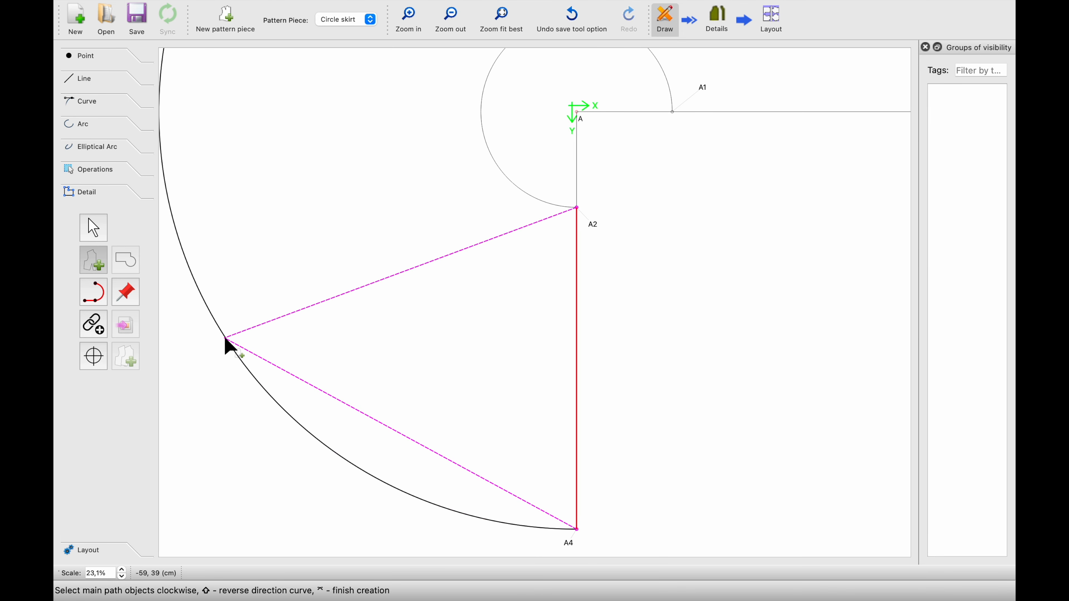
left_click(213, 320)
scroll(210, 307, "up", 2, "ctrl")
scroll(209, 306, "down", 5, "ctrl")
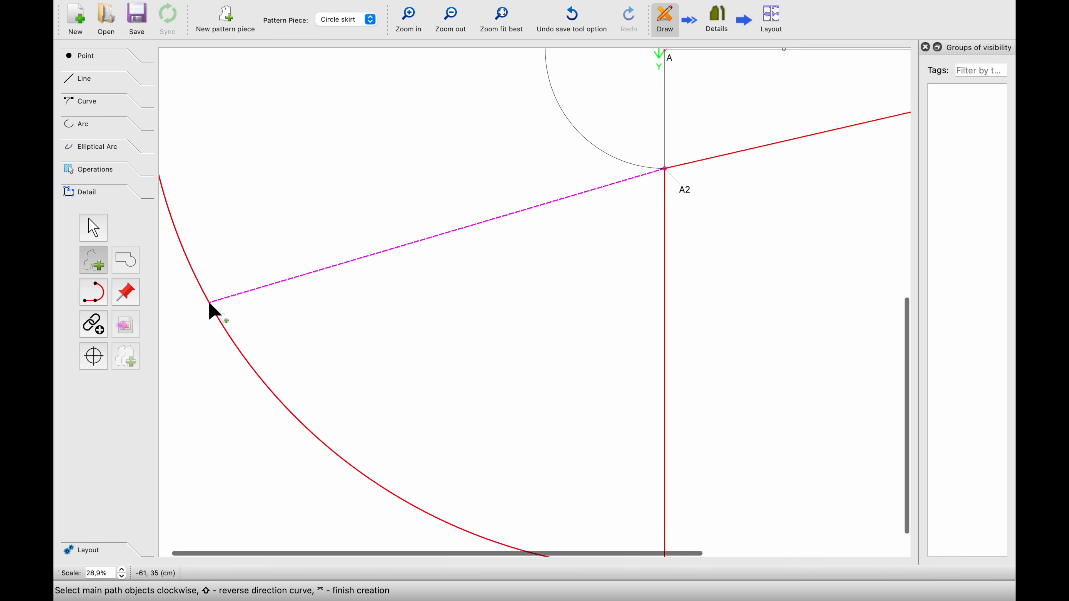
scroll(210, 304, "up", 2)
scroll(618, 221, "up", 4, "ctrl")
scroll(617, 216, "right", 1)
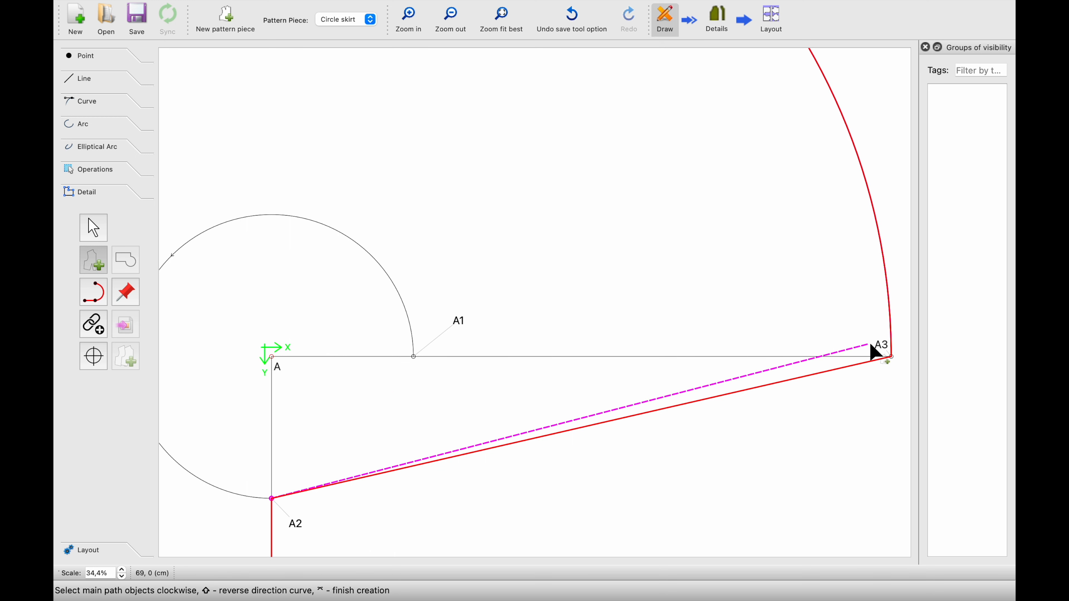
left_click(878, 341)
scroll(436, 349, "up", 4, "ctrl")
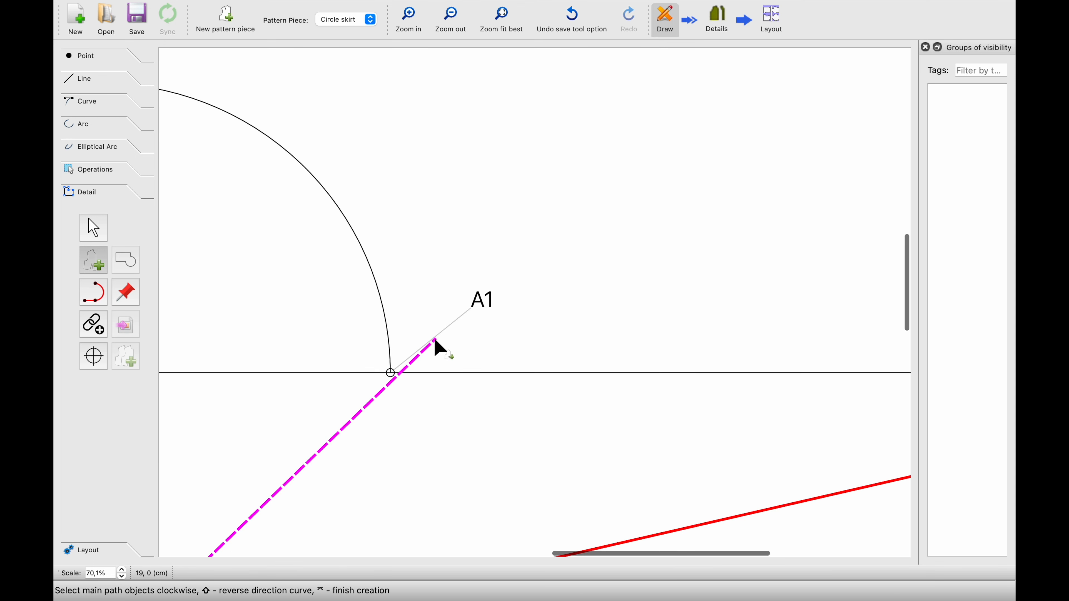
left_click(480, 302)
Add the inner waist arc to the main path and create the skirt detail.
scroll(389, 305, "left", 6)
scroll(388, 306, "up", 2)
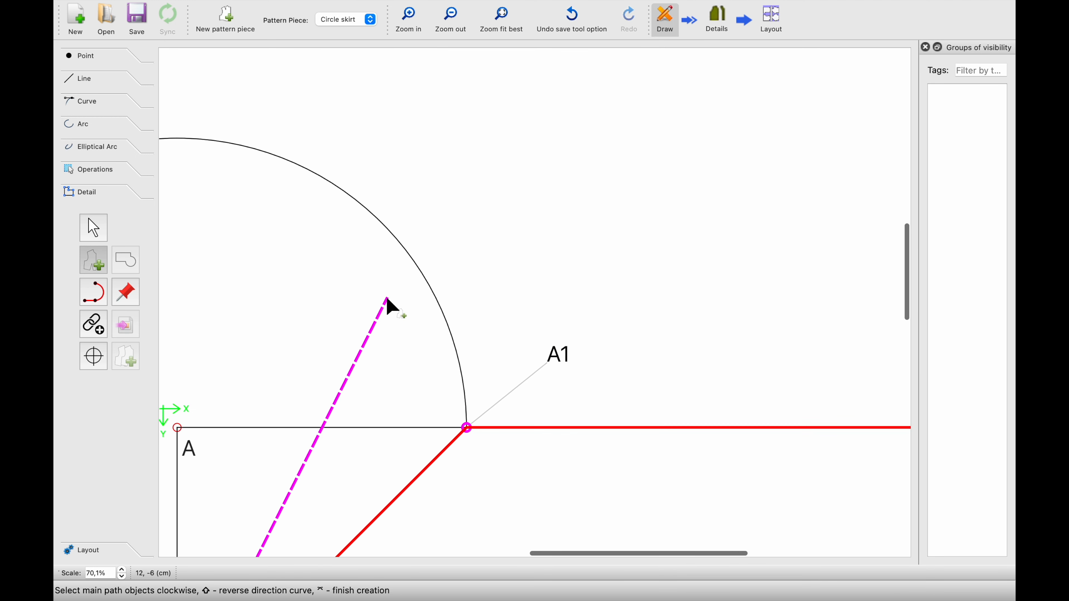
scroll(404, 298, "left", 5)
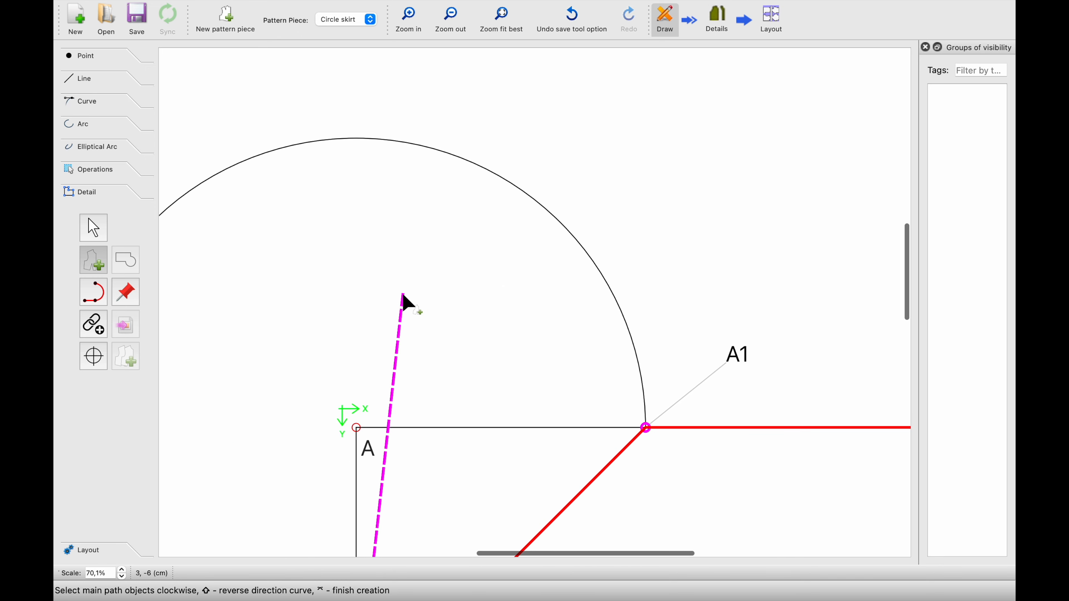
left_click(490, 169)
scroll(380, 236, "down", 4, "ctrl")
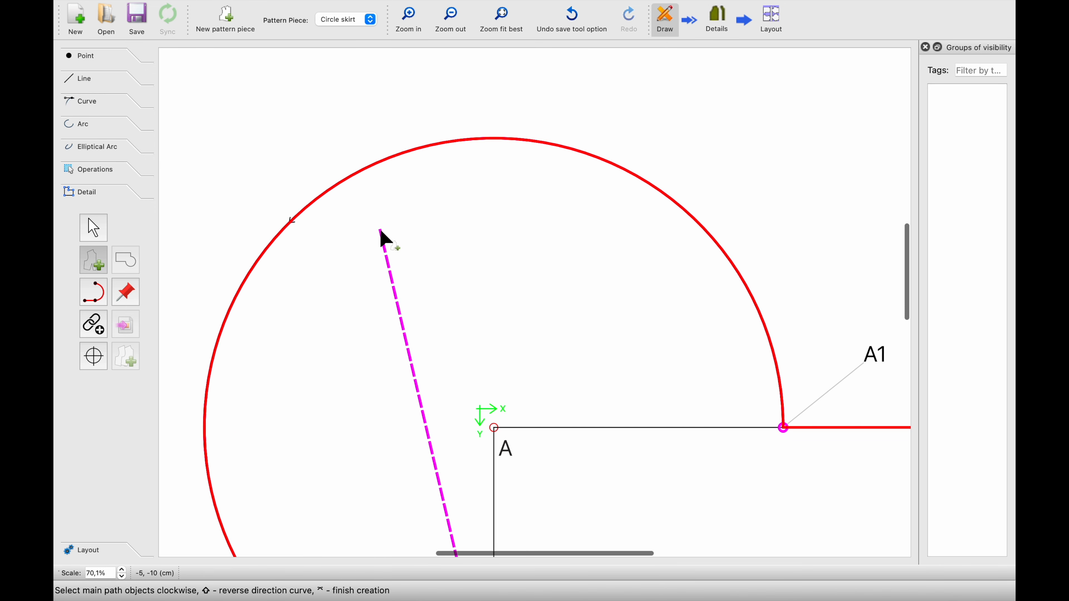
scroll(423, 309, "down", 3)
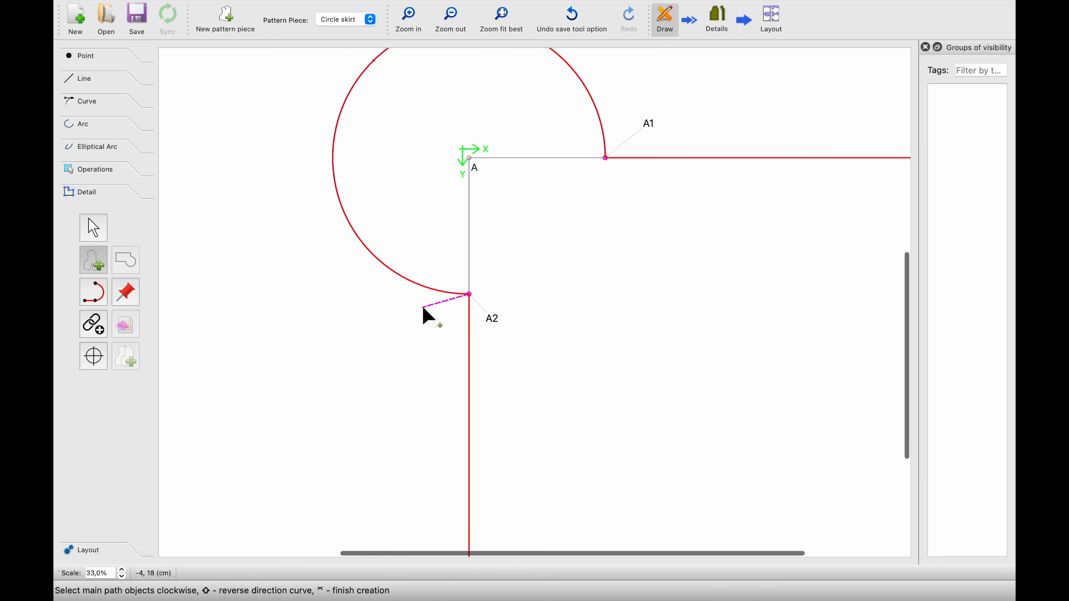
key("Return")
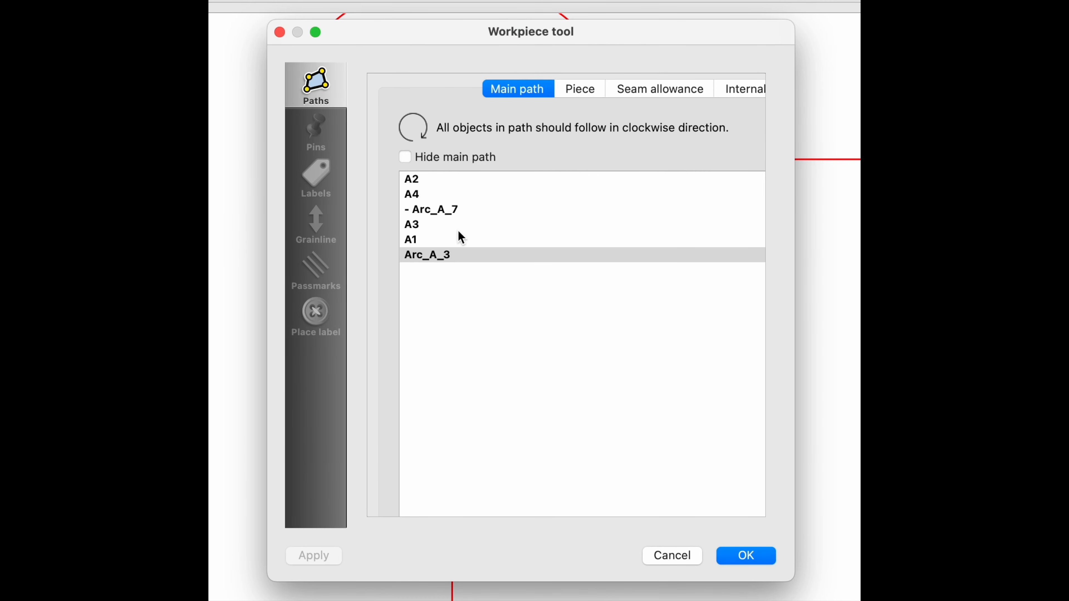
left_click(732, 558)
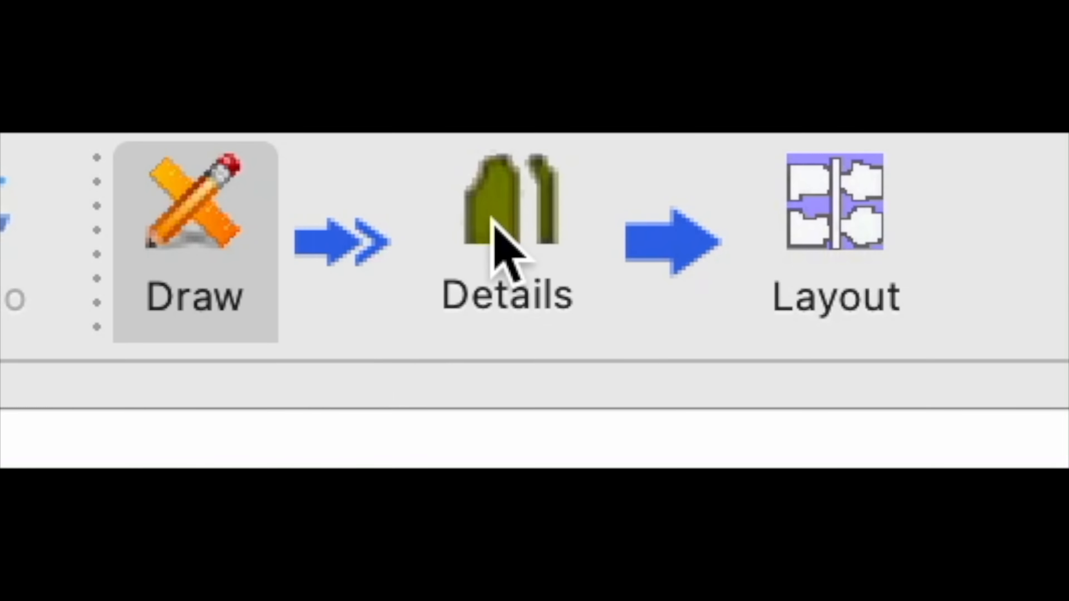
Show the skirt piece in Details mode and enable a 1 cm seam allowance for it.
left_click(480, 236)
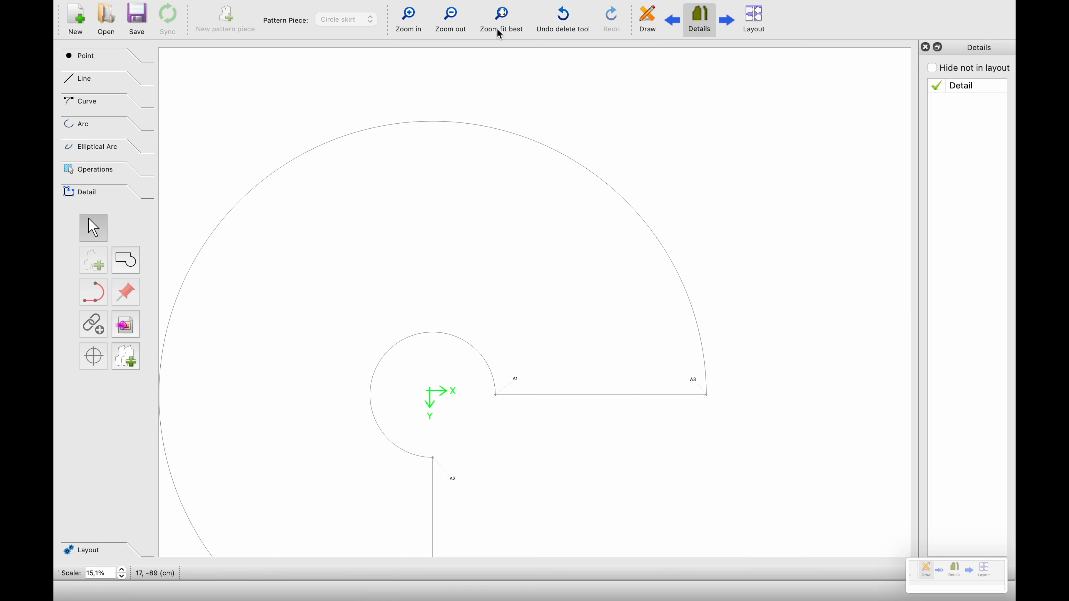
left_click(499, 34)
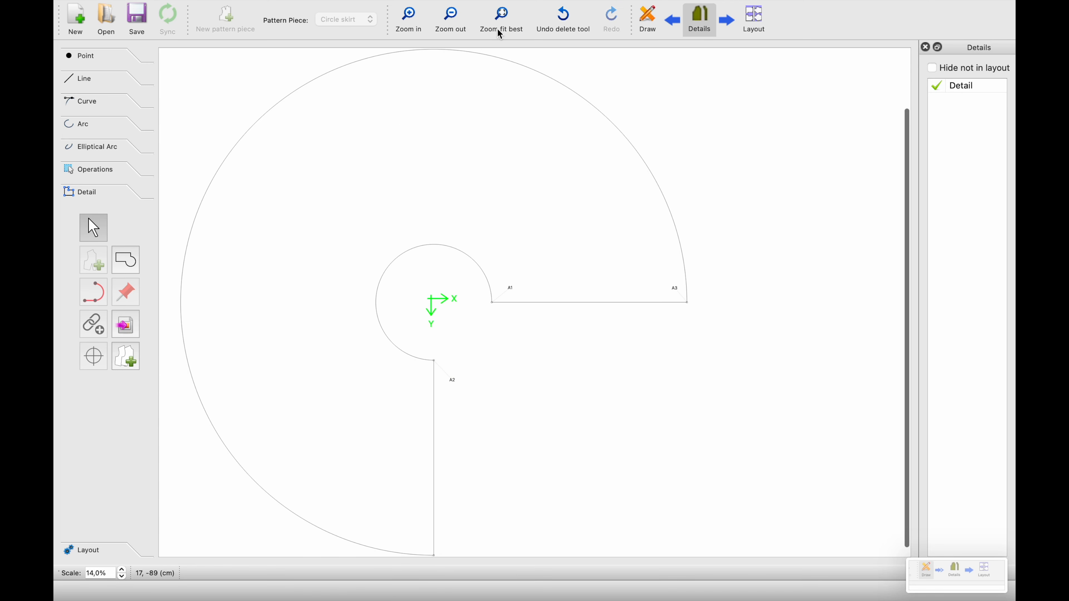
right_click(395, 193)
left_click(429, 201)
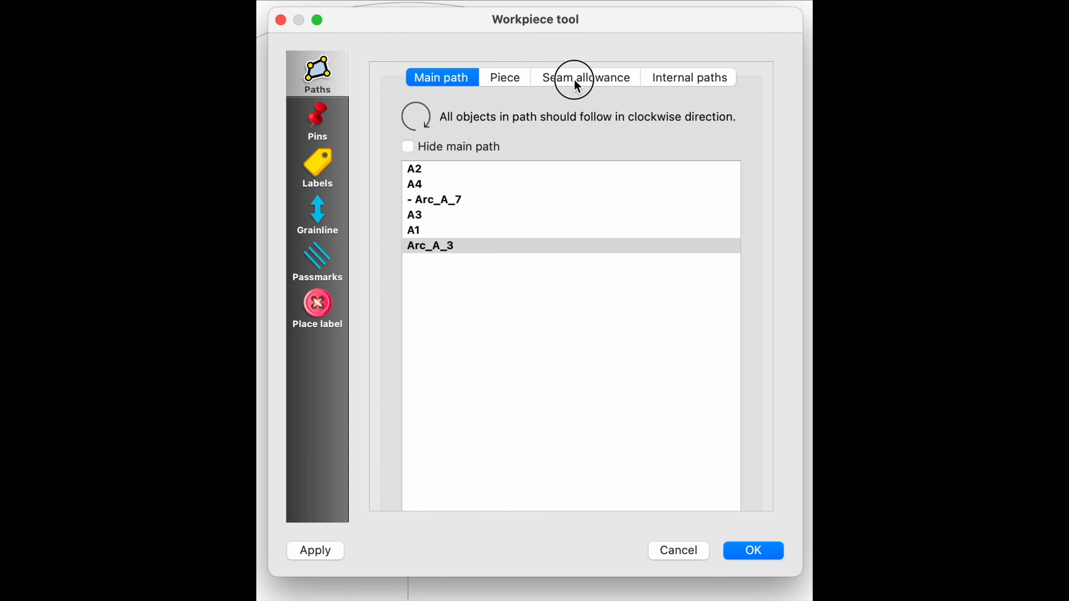
left_click(574, 78)
left_click(407, 110)
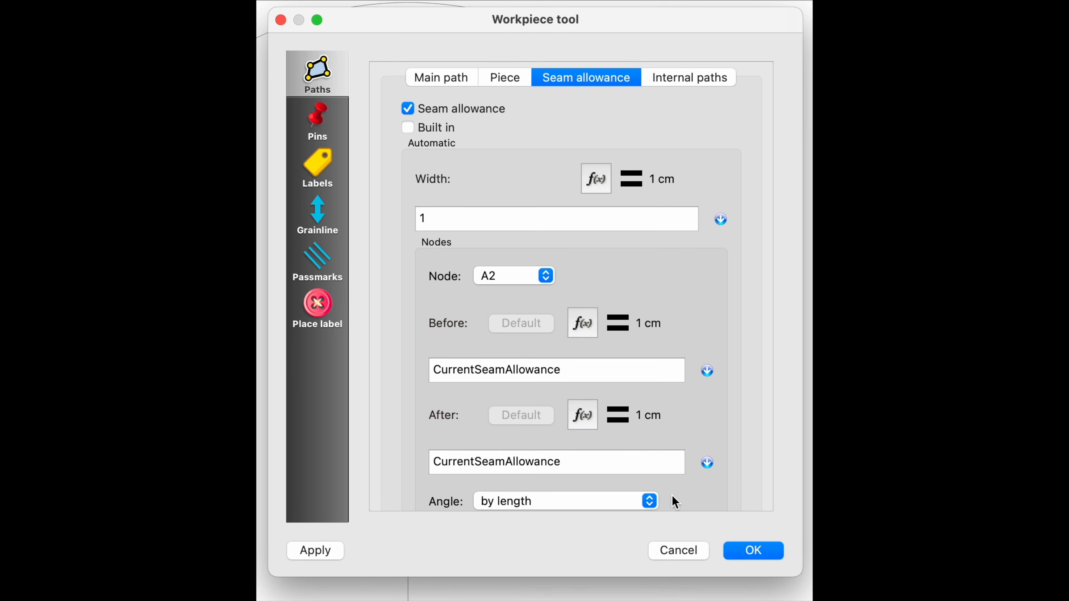
left_click(753, 551)
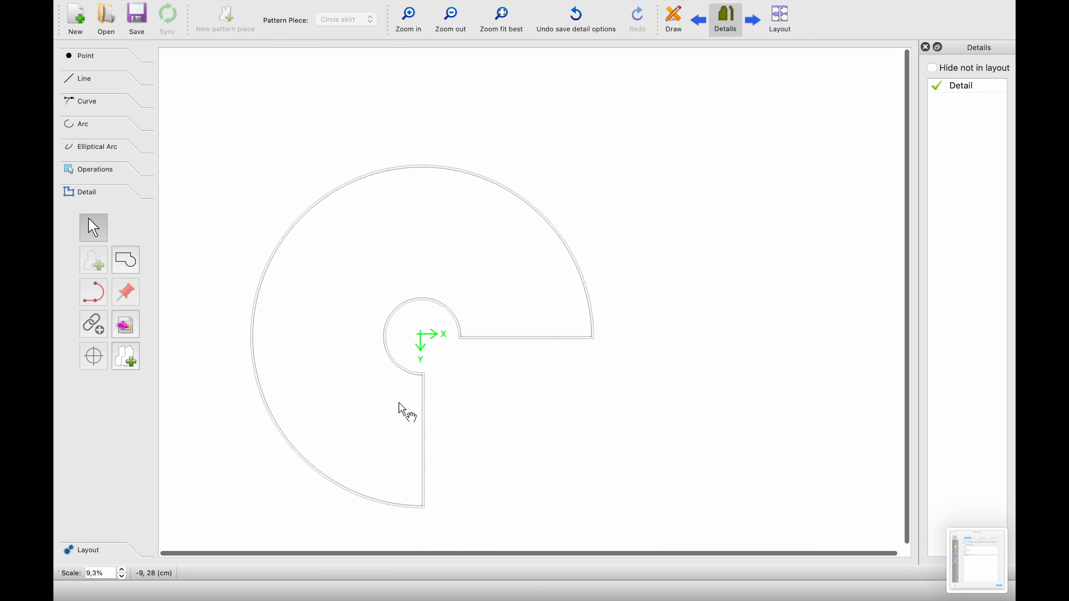
scroll(402, 411, "up", 4, "ctrl")
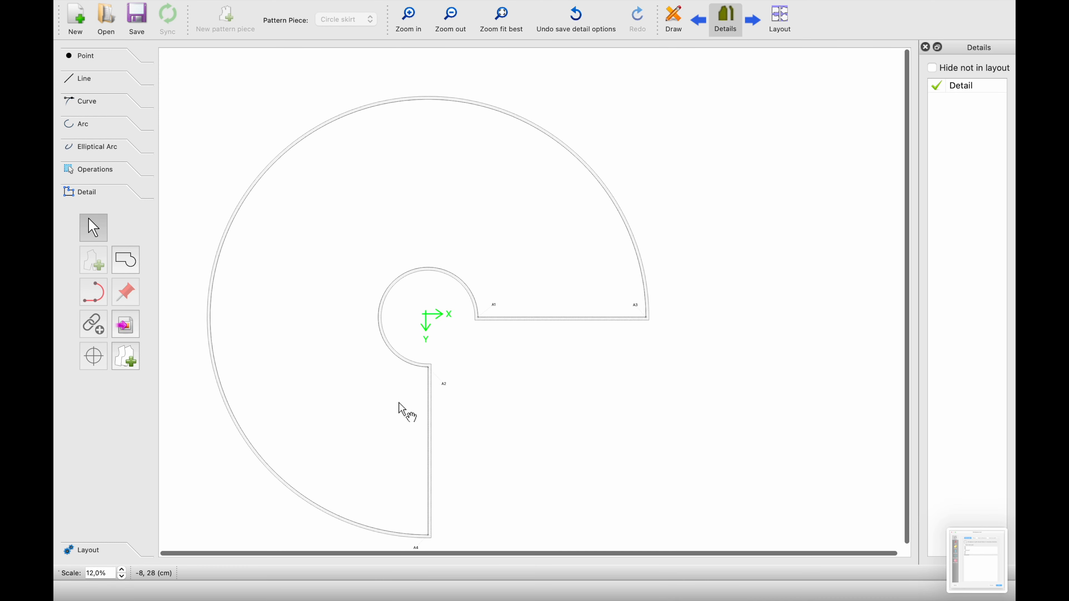
scroll(402, 411, "down", 2, "ctrl")
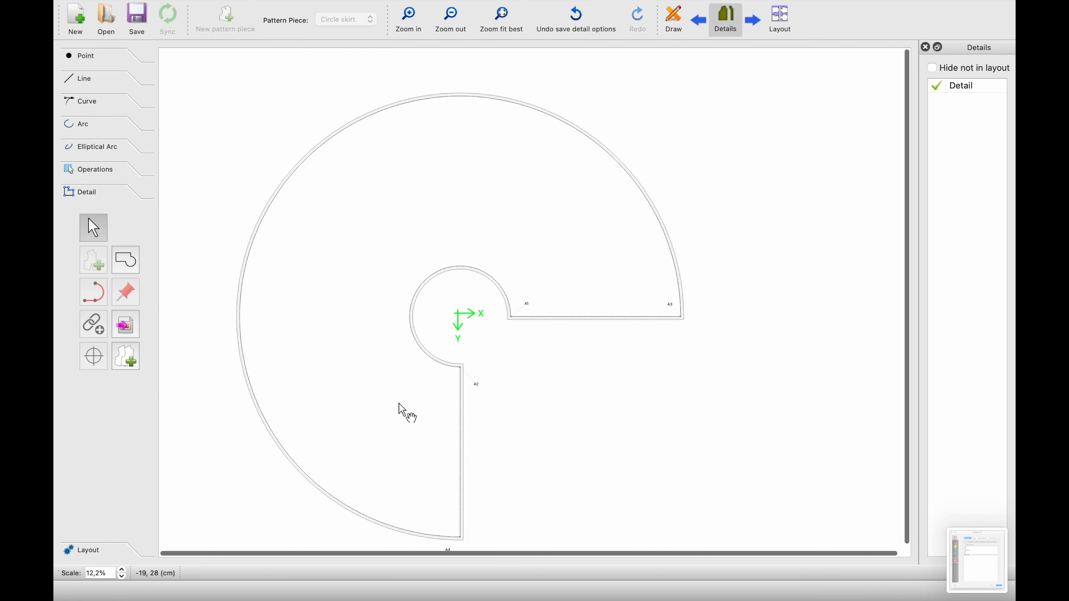
scroll(402, 411, "up", 1, "ctrl")
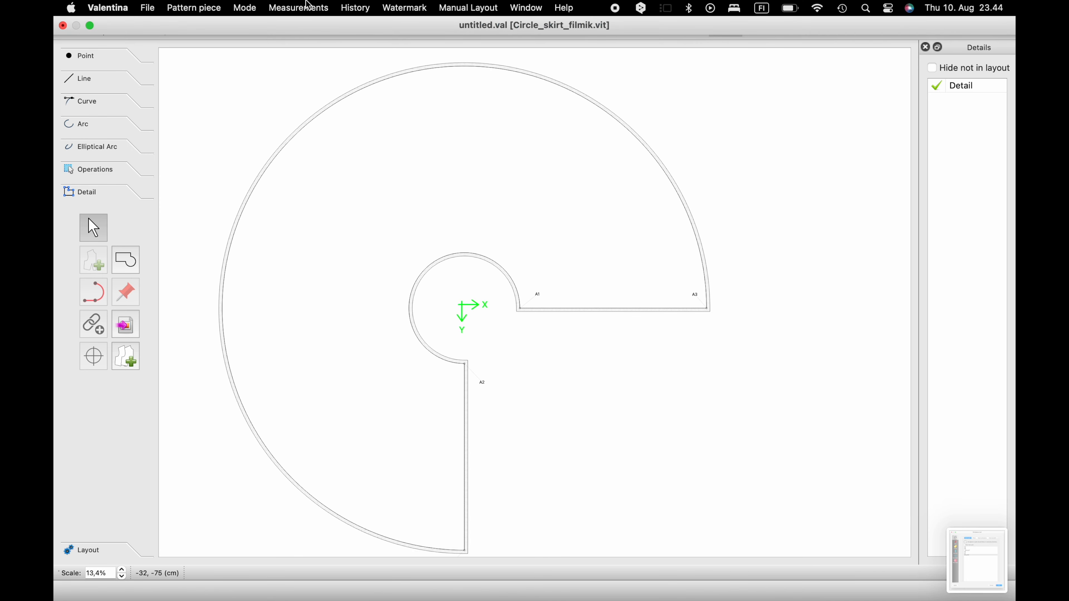
Set the Skirt_angle increment to 360 degrees in the variables table for a full circle skirt.
left_click(298, 8)
left_click(311, 112)
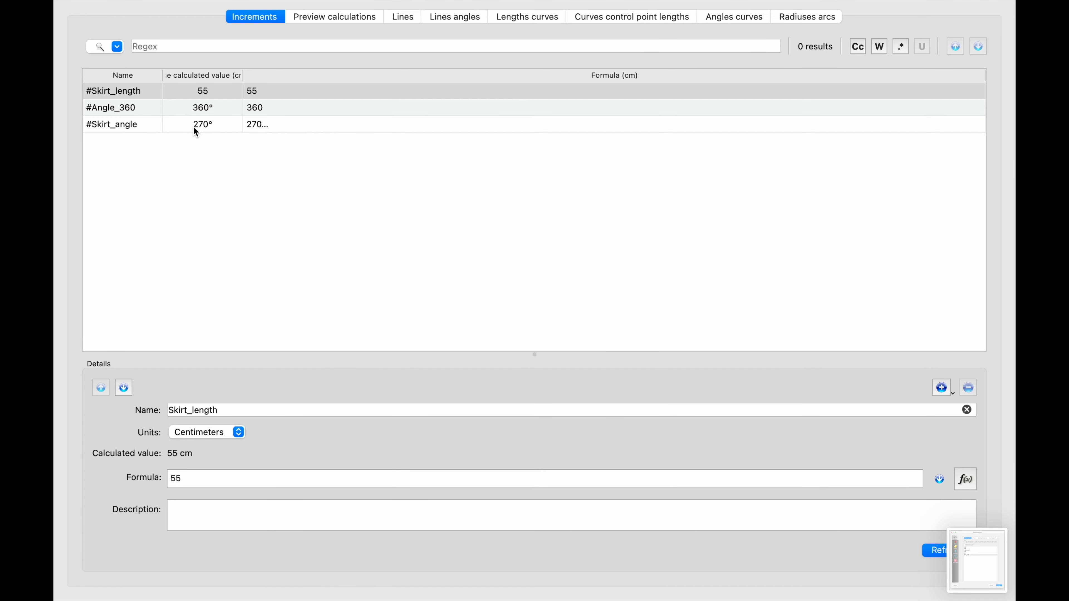
left_click(193, 127)
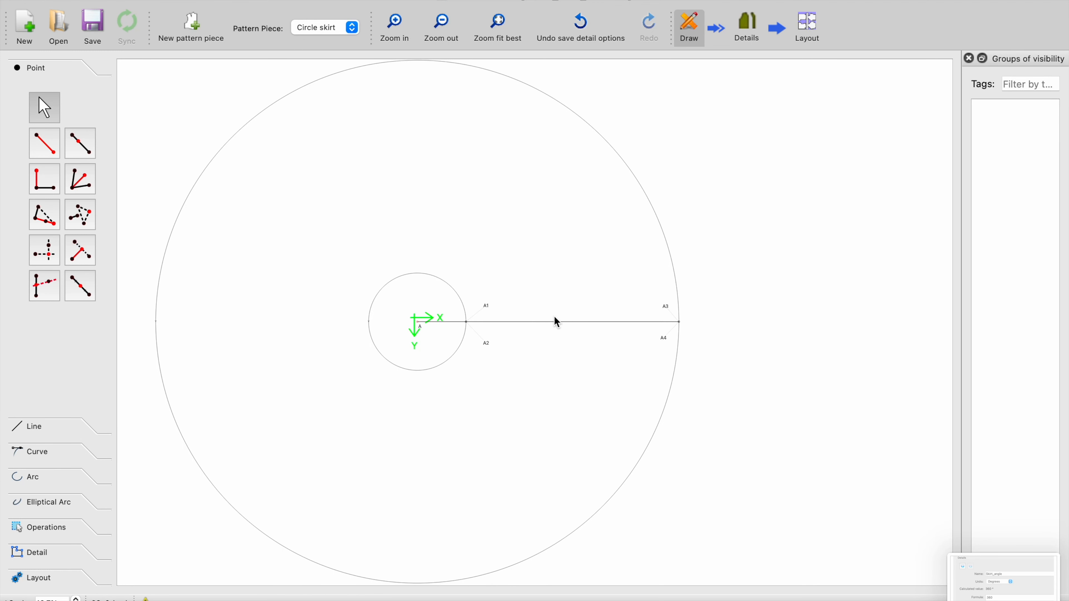
Set the Skirt_angle increment to 359 degrees in the variables table.
scroll(557, 322, "up", 5, "ctrl")
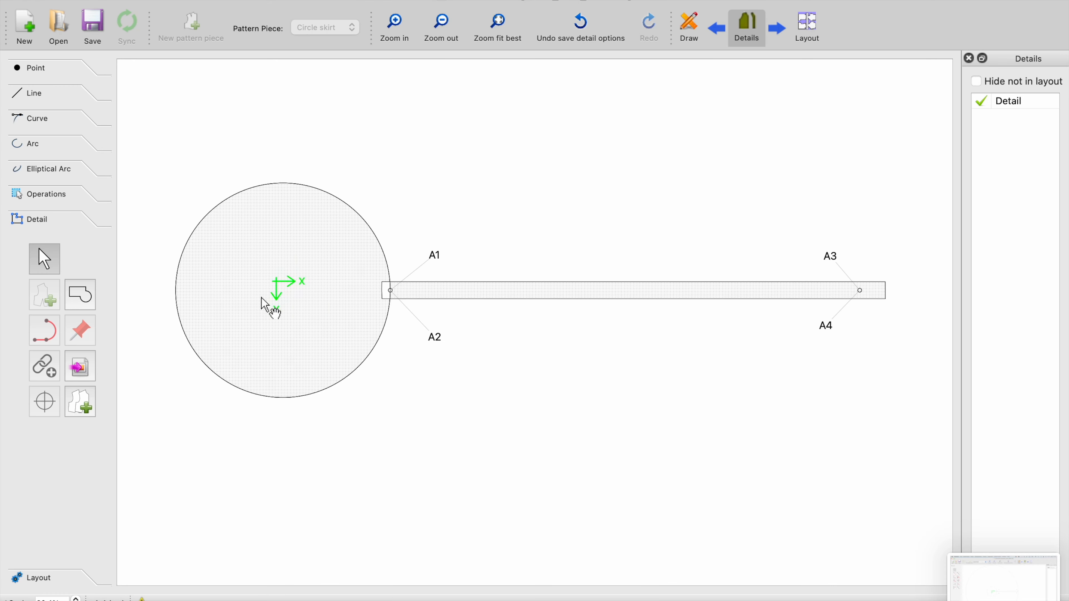
scroll(265, 304, "up", 3)
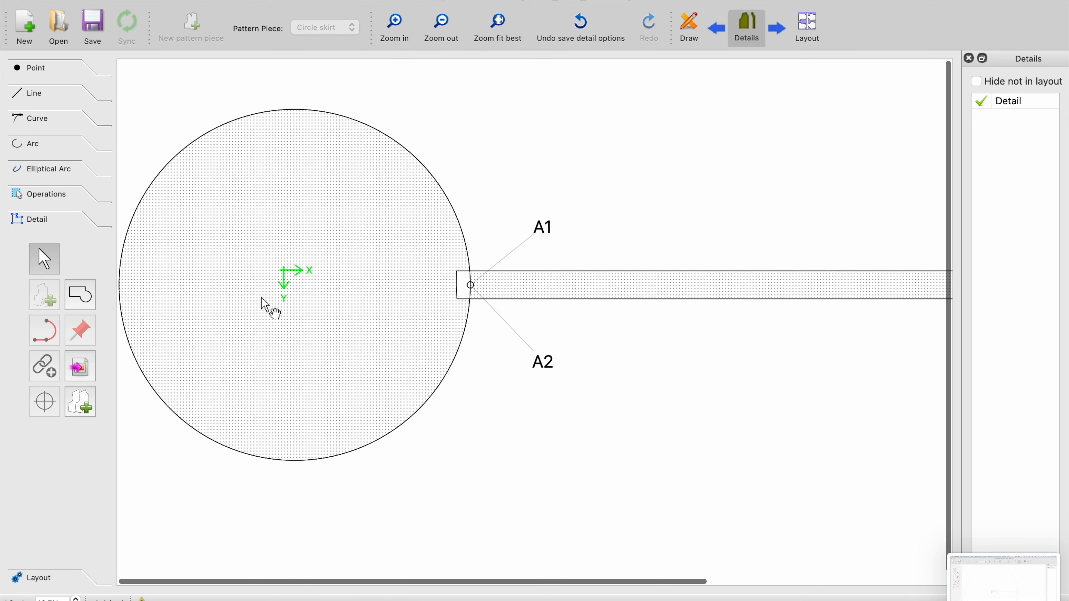
scroll(593, 330, "down", 2)
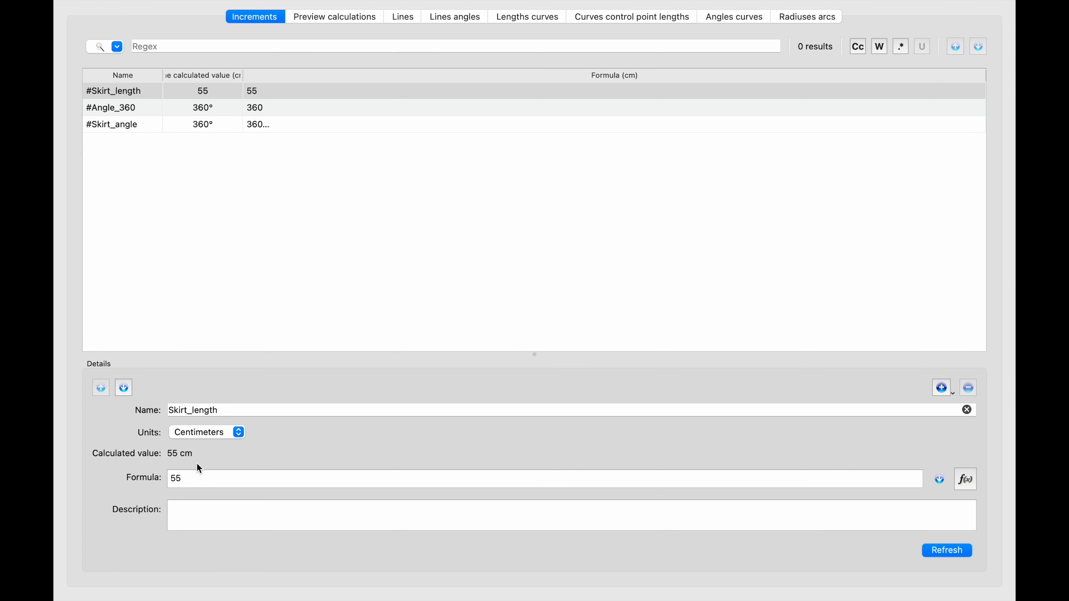
left_click(197, 135)
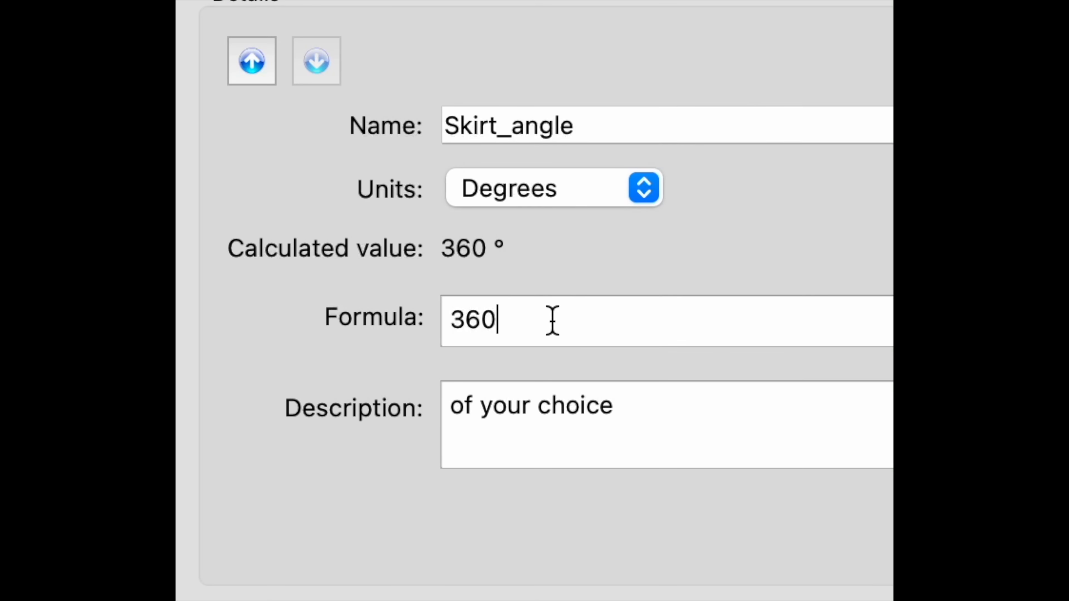
key("BackSpace")
key("BackSpace")
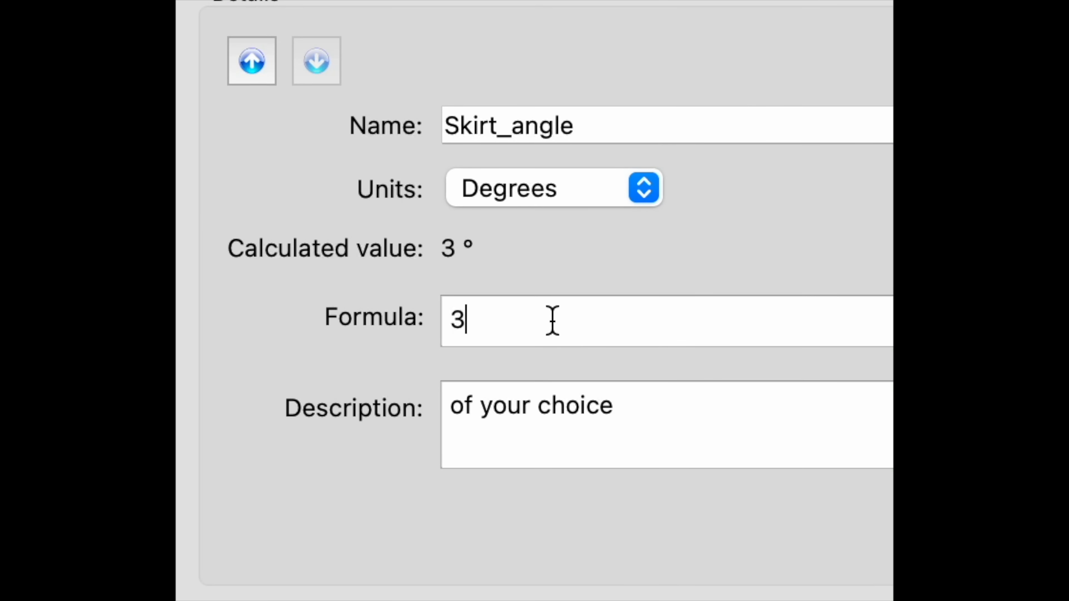
type("59")
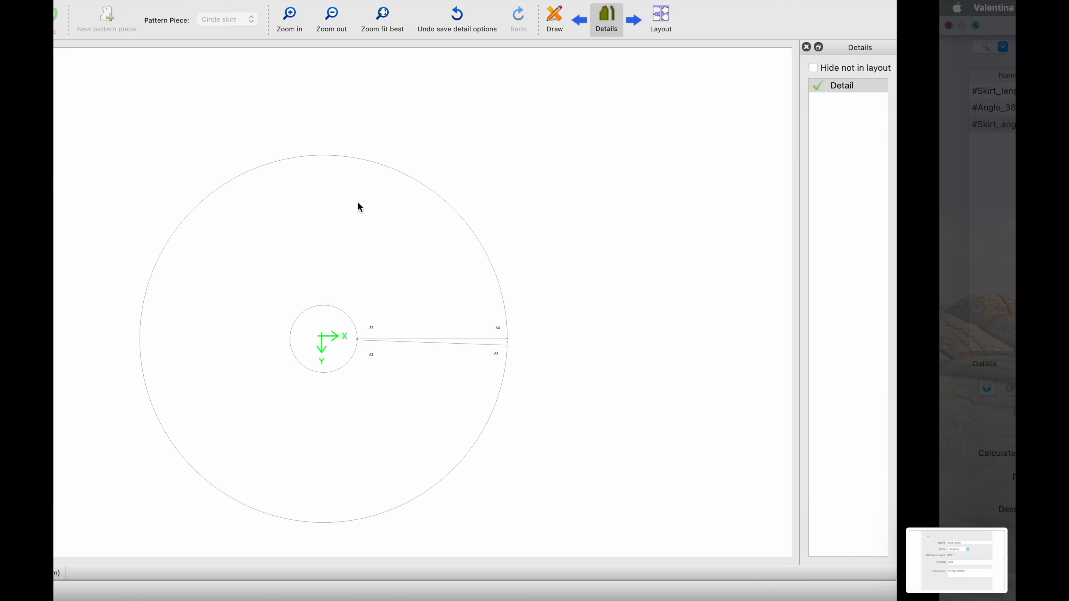
Open and accept the skirt detail's options to refresh its outline, and inspect the opening between A1 and A2.
right_click(393, 269)
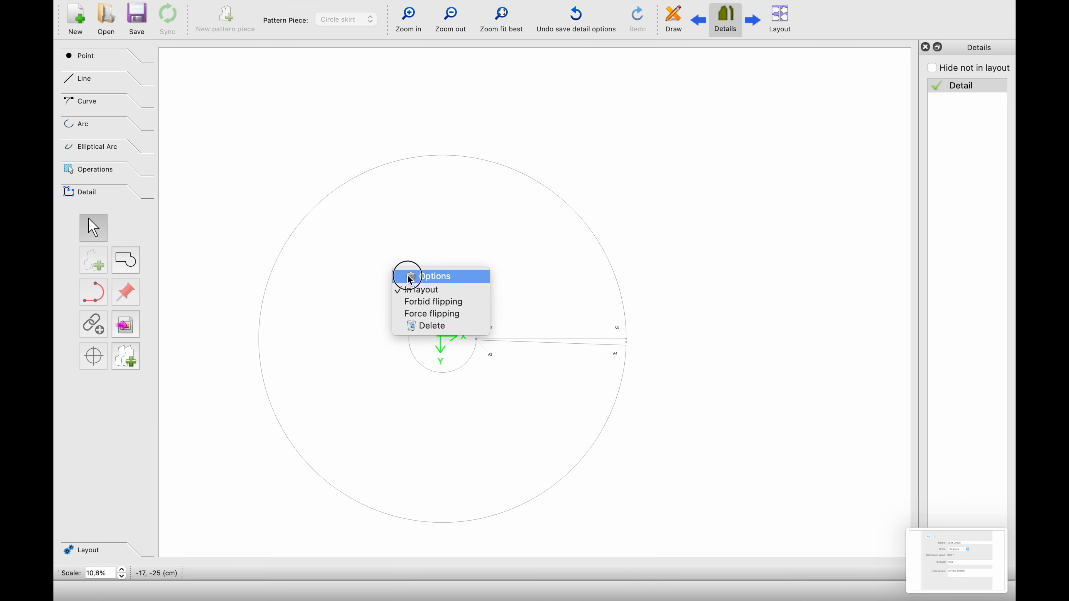
left_click(434, 276)
left_click(688, 454)
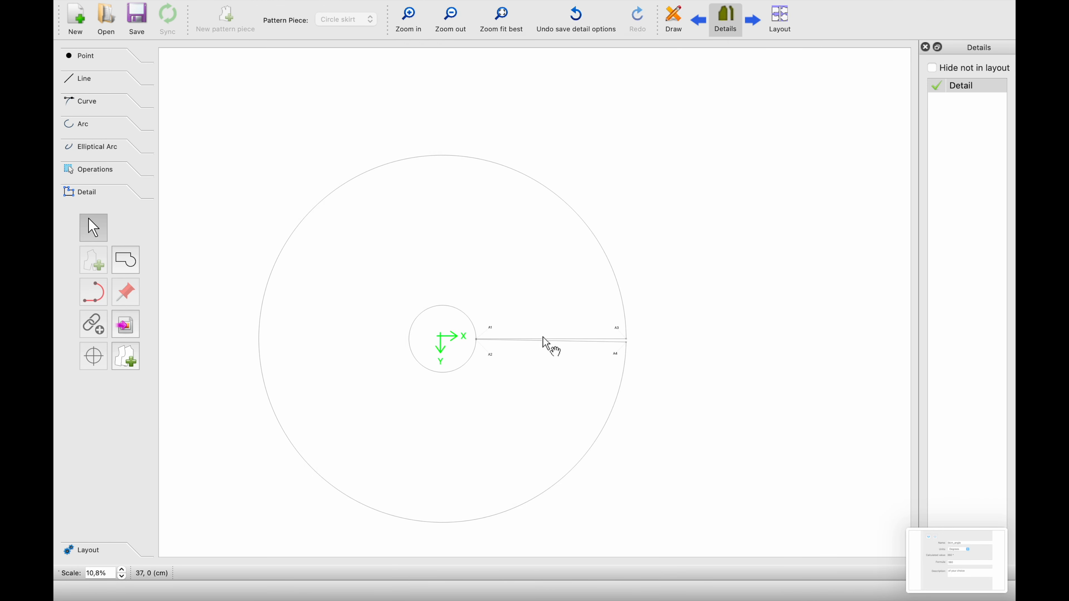
scroll(546, 345, "up", 8)
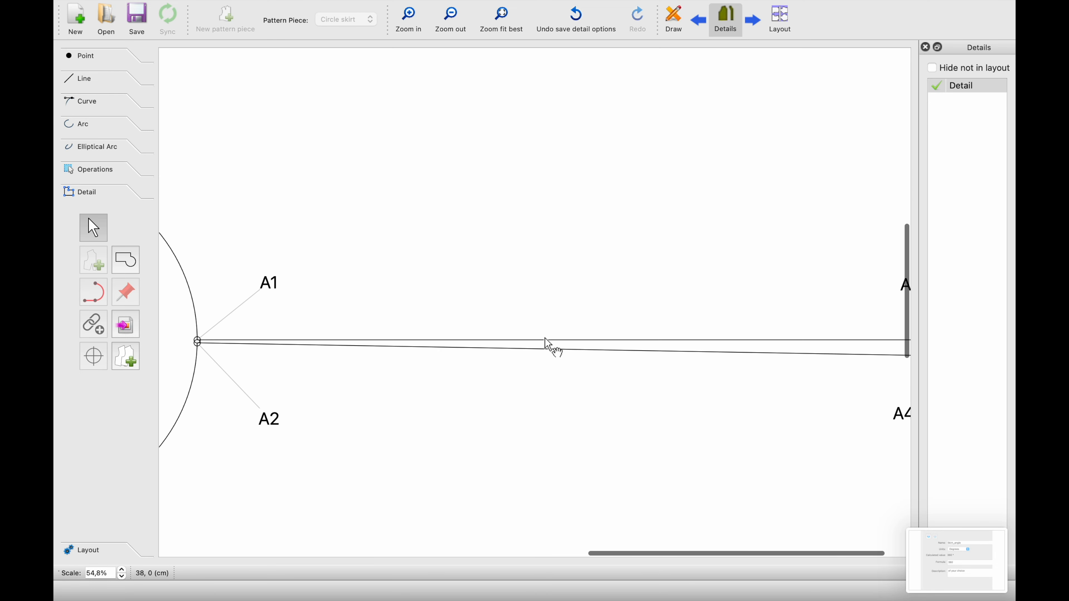
scroll(539, 394, "left", 10)
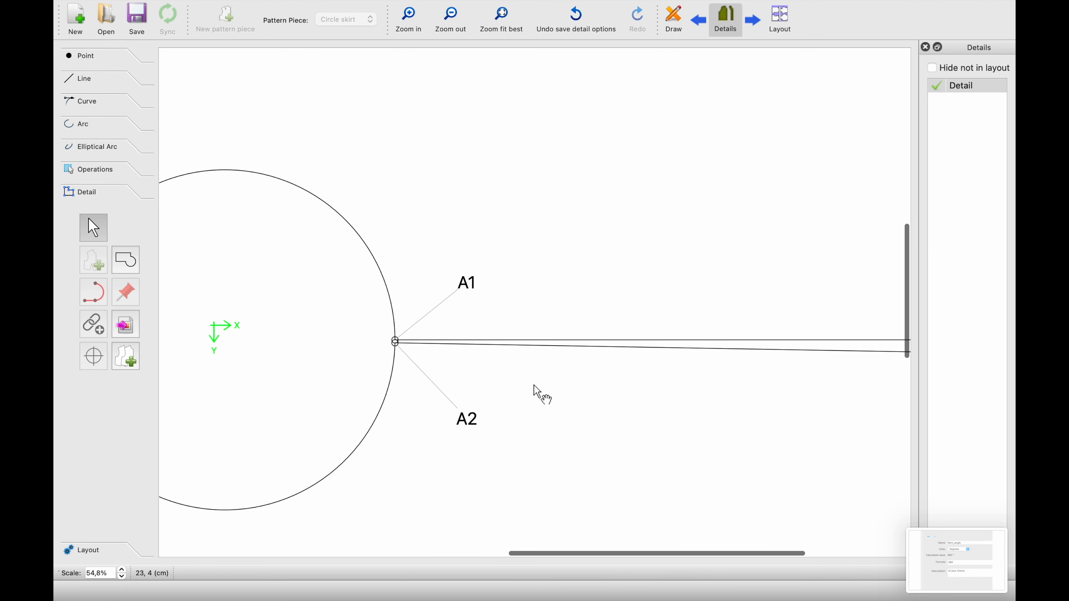
scroll(510, 389, "down", 4)
Enable the seam allowance for the skirt detail with a width of 1 cm.
right_click(539, 248)
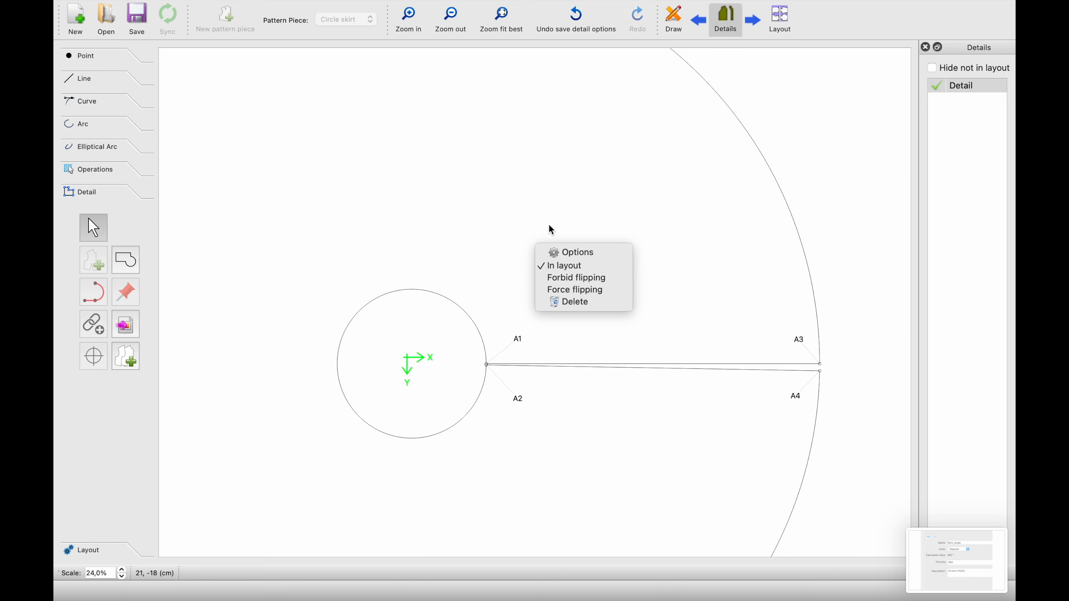
left_click(597, 252)
left_click(549, 107)
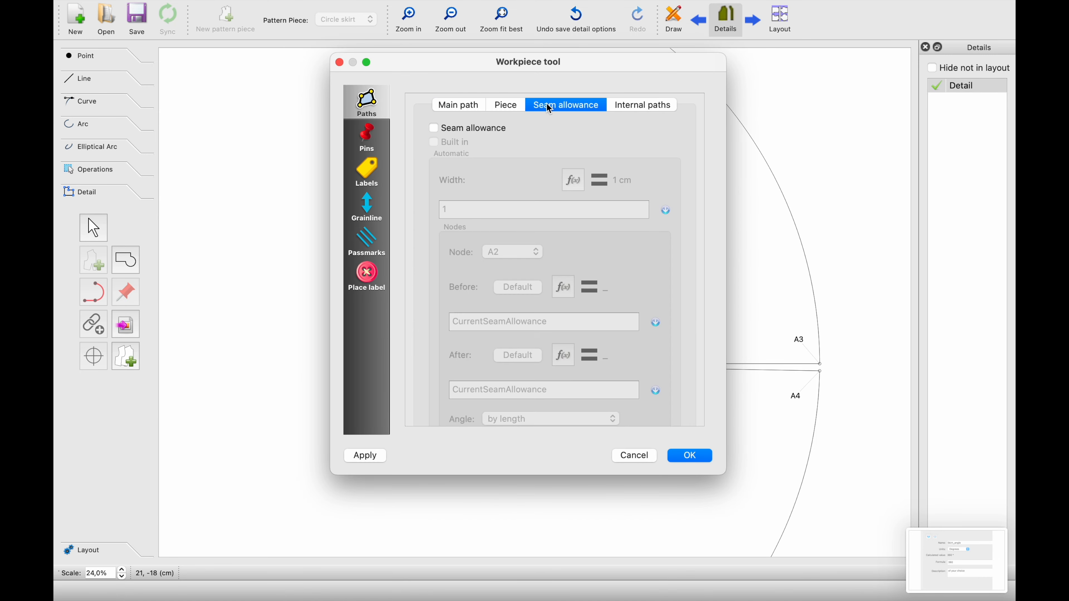
left_click(433, 128)
left_click(675, 454)
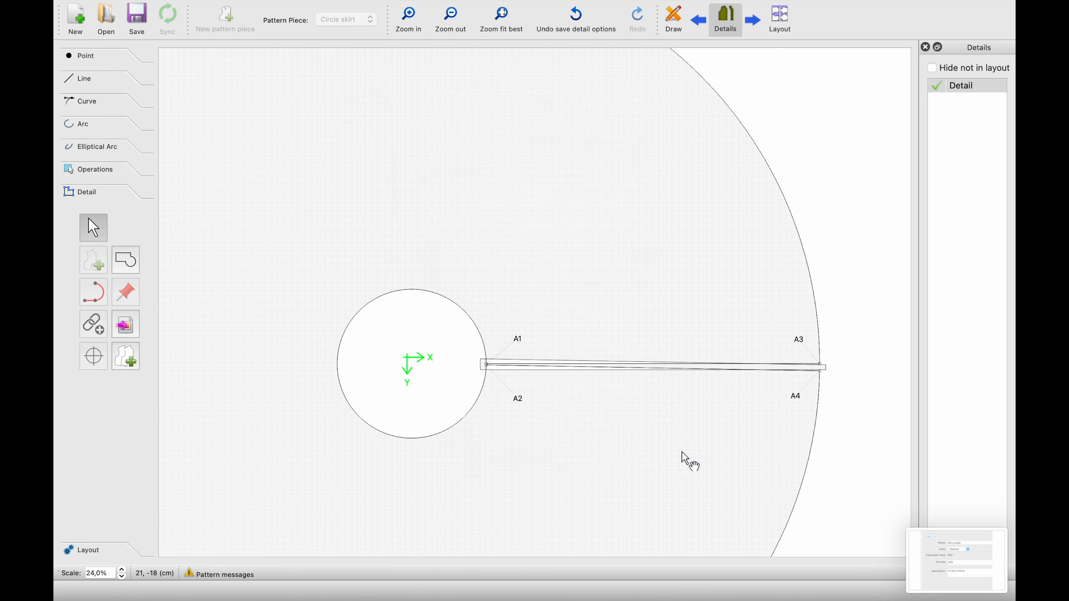
Examine the seam allowance around A1 and A2 up close, and check the detail's main path without changing it.
scroll(581, 365, "up", 2)
scroll(580, 366, "up", 8)
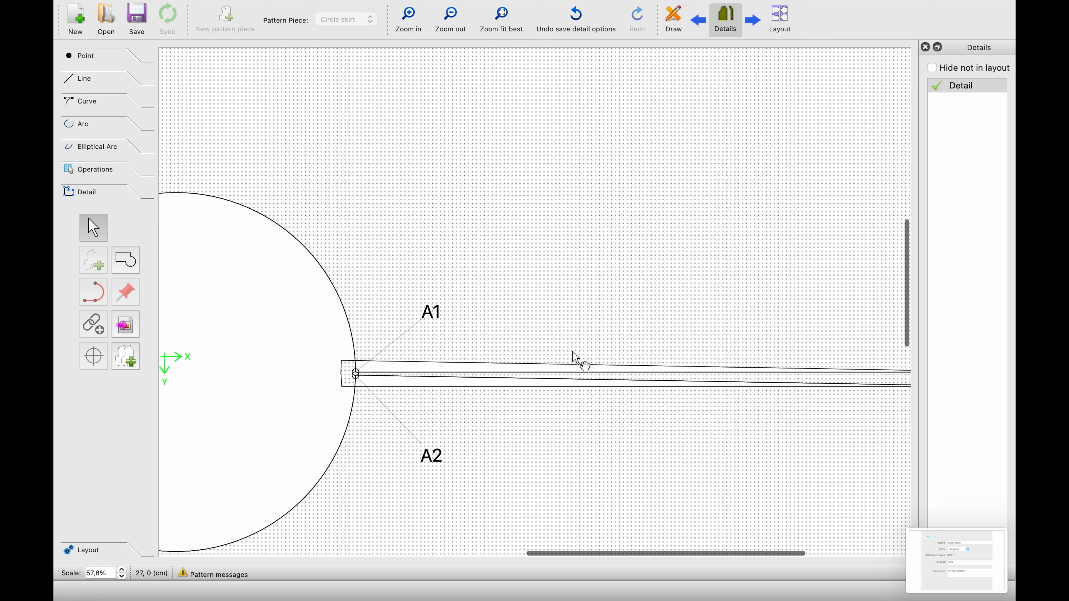
scroll(269, 381, "down", 4)
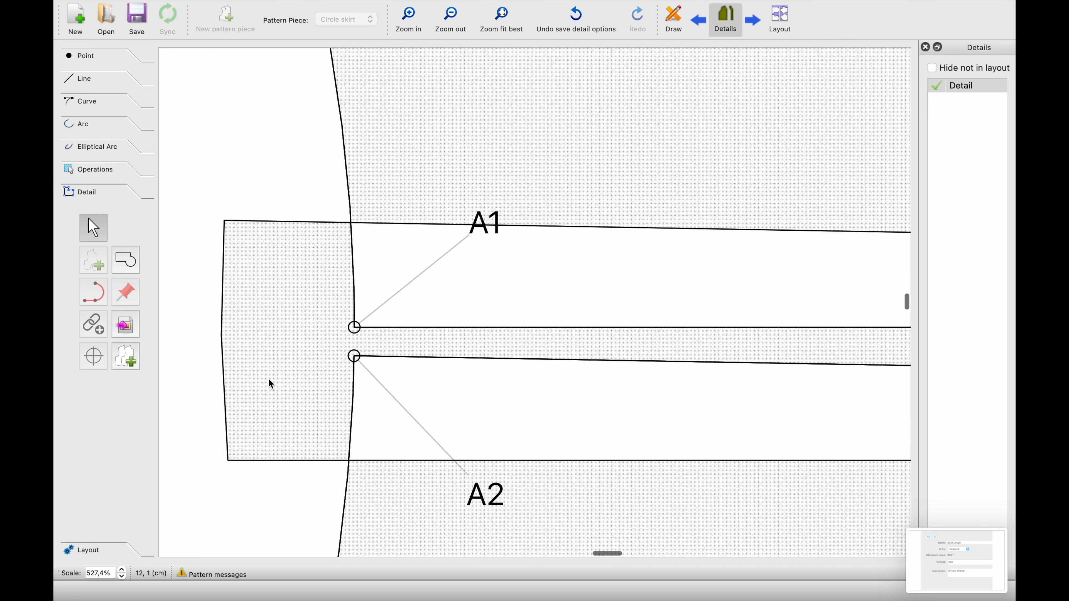
scroll(263, 361, "down", 9)
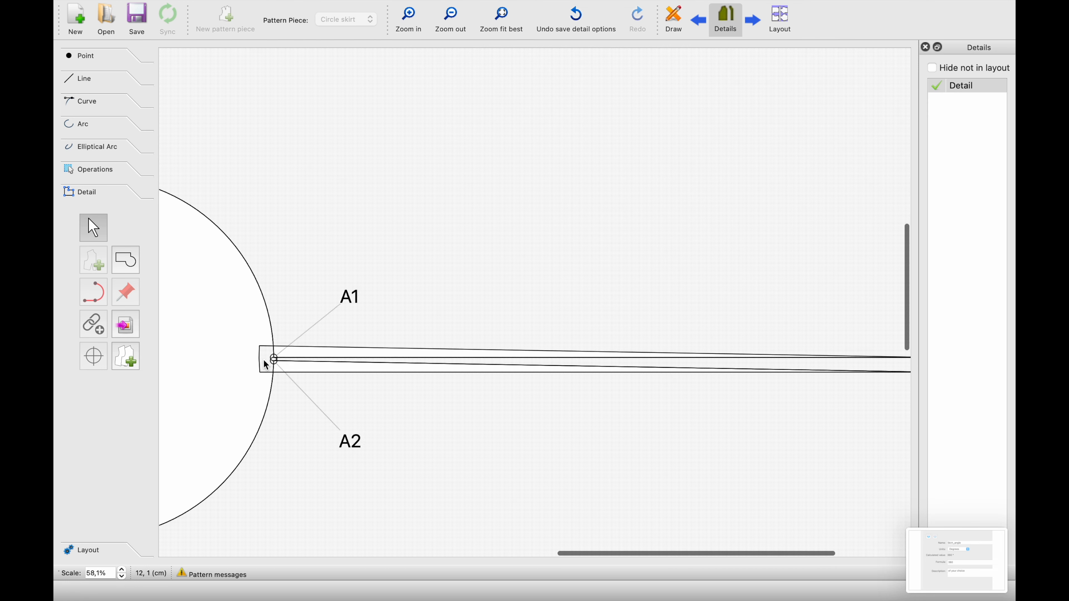
scroll(265, 364, "down", 2)
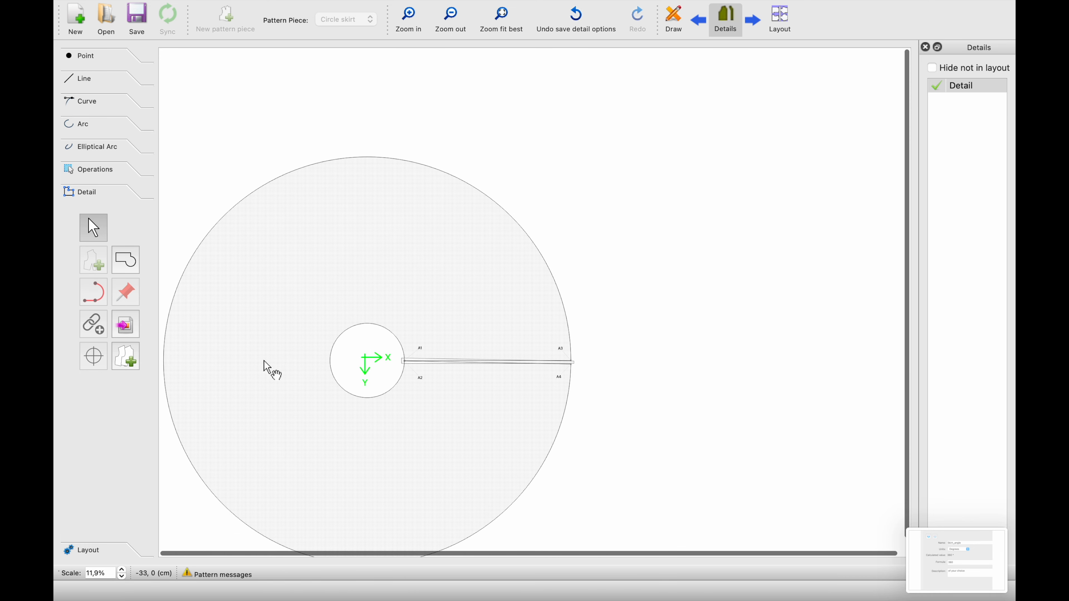
right_click(274, 273)
left_click(307, 281)
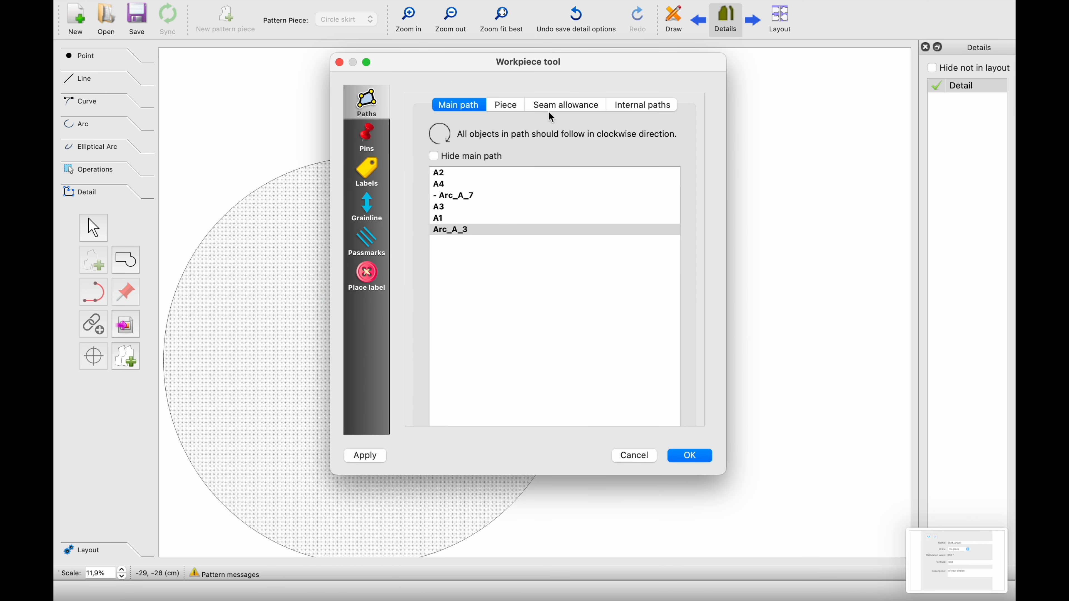
left_click(633, 455)
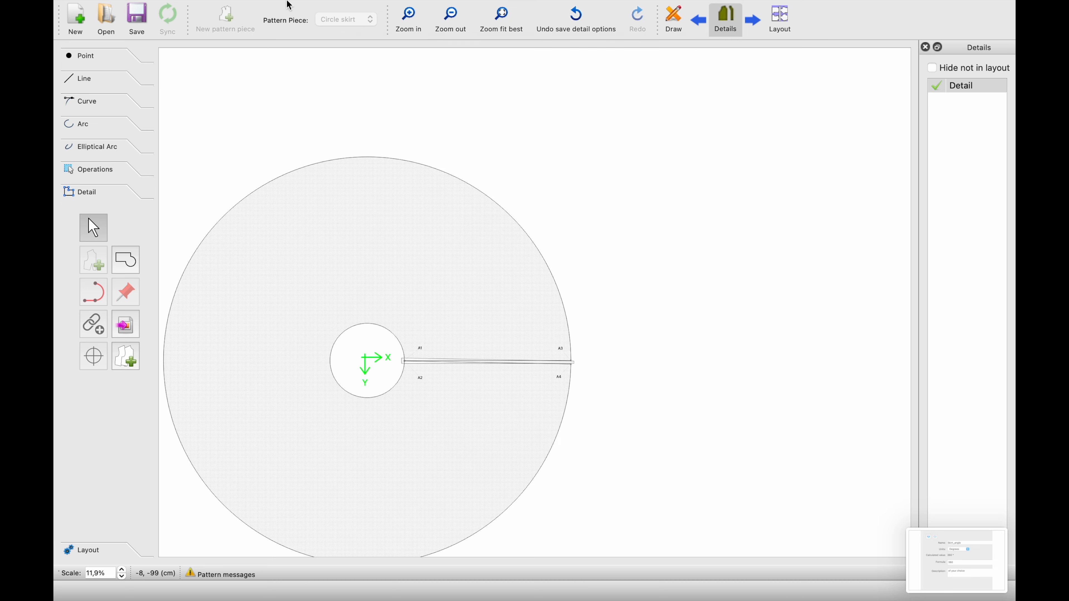
Change the formula of the Skirt_angle increment to 358 degrees.
left_click(298, 7)
left_click(299, 116)
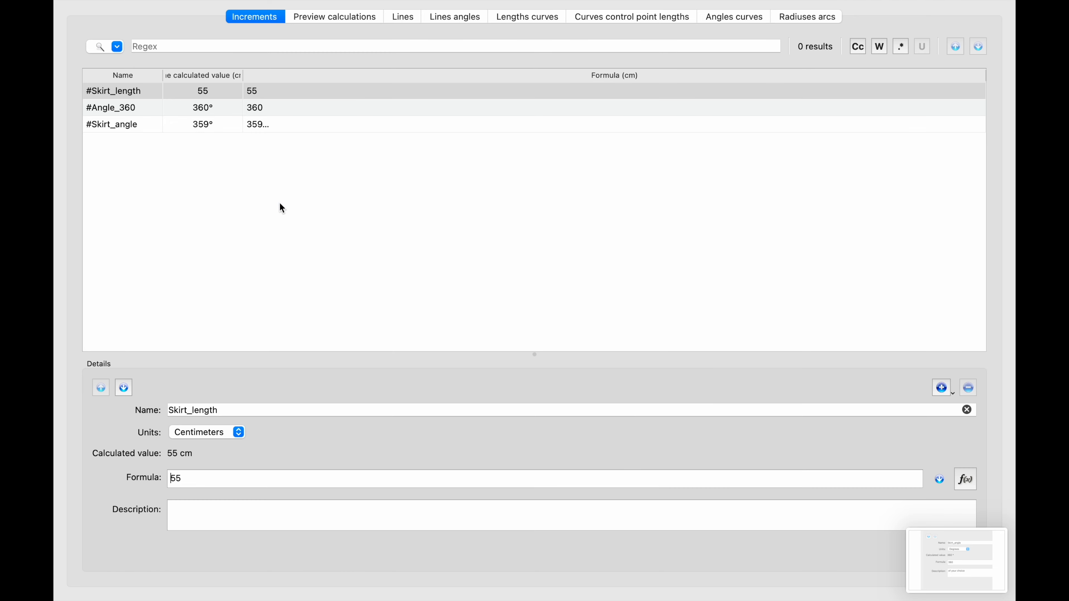
left_click(192, 124)
triple_click(199, 484)
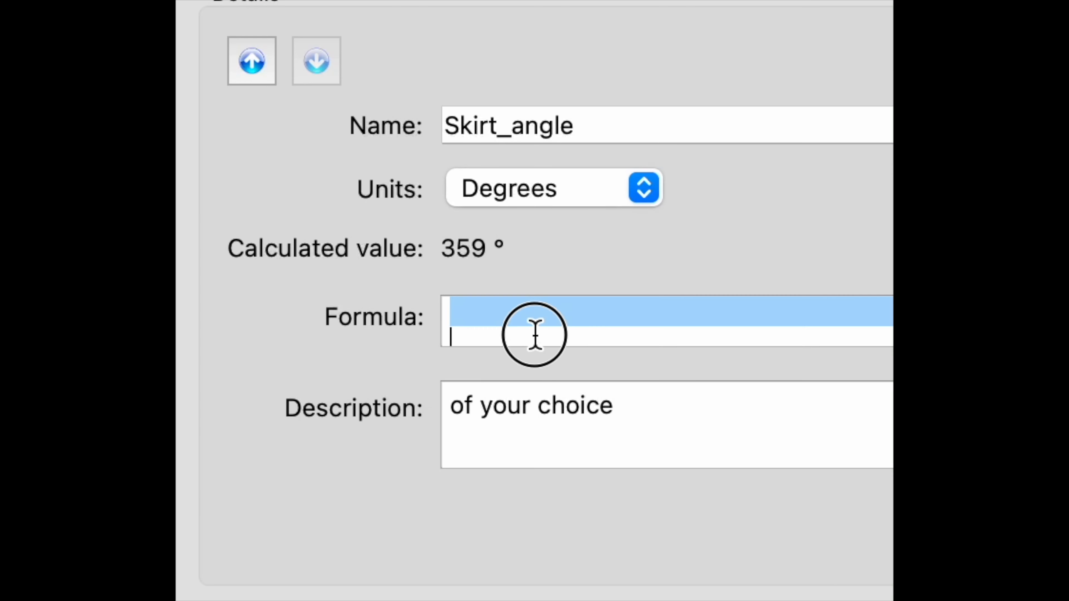
key("BackSpace")
key("BackSpace")
key("BackSpace")
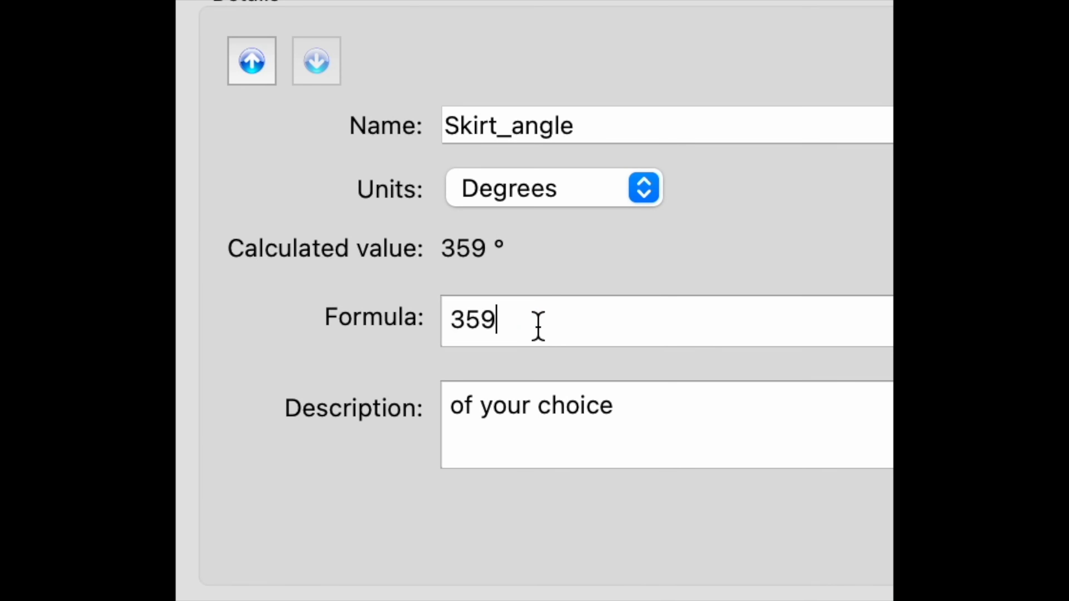
type("8")
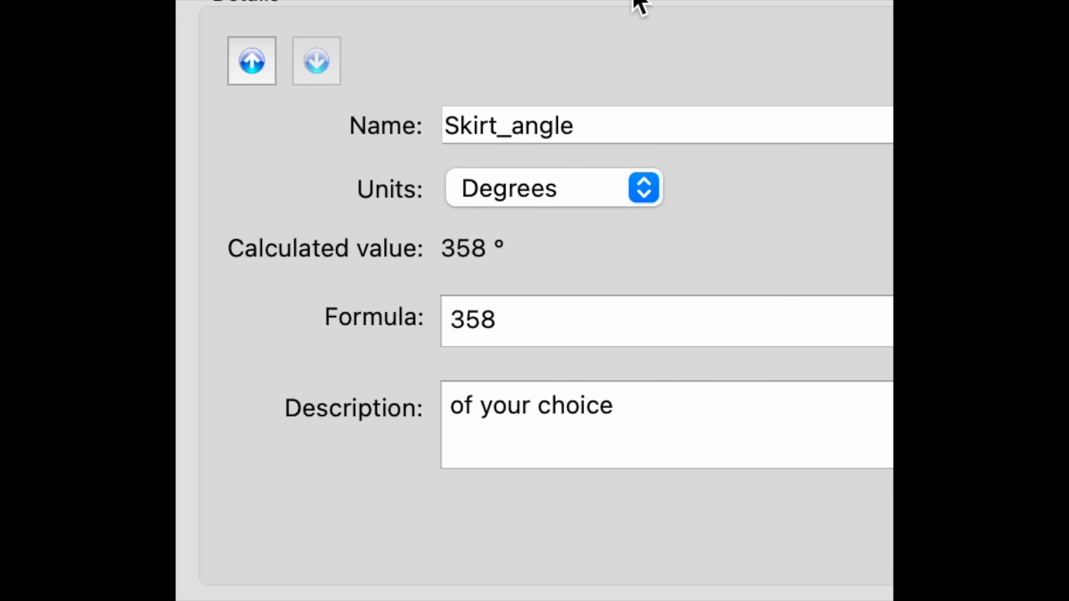
Inspect the narrow opening of the skirt piece, and reapply the detail's options with the 1 cm seam allowance kept on.
scroll(536, 307, "up", 3)
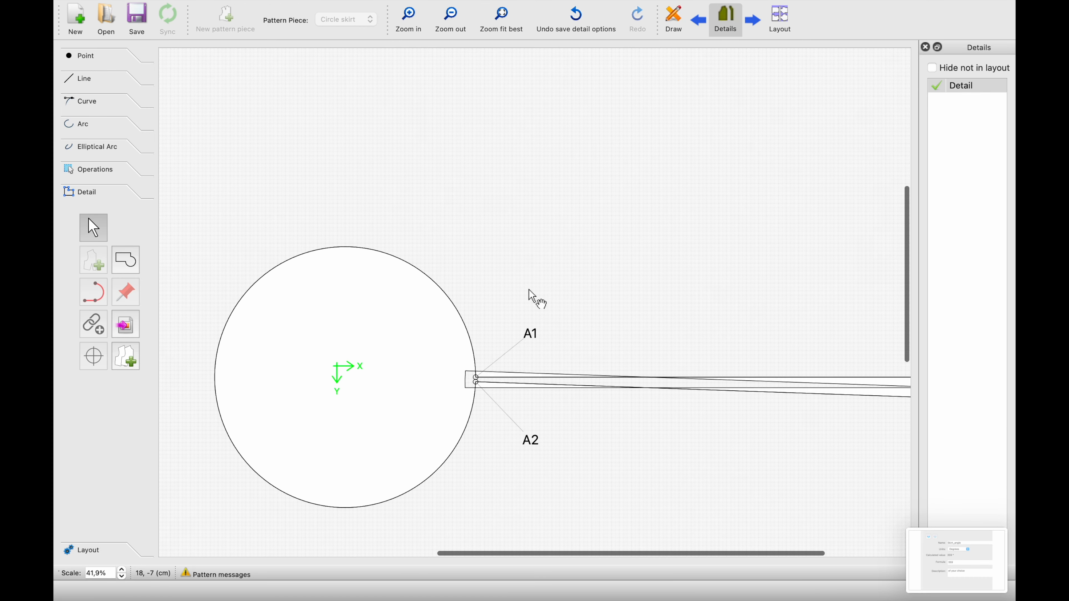
scroll(534, 297, "down", 6)
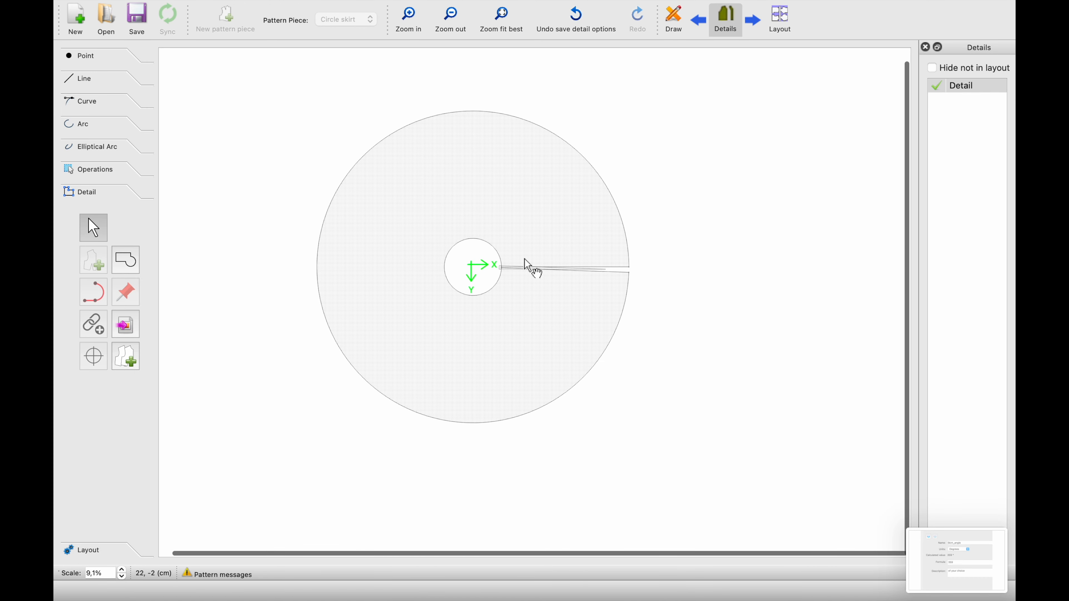
scroll(531, 284, "up", 3)
right_click(527, 225)
left_click(545, 237)
left_click(542, 105)
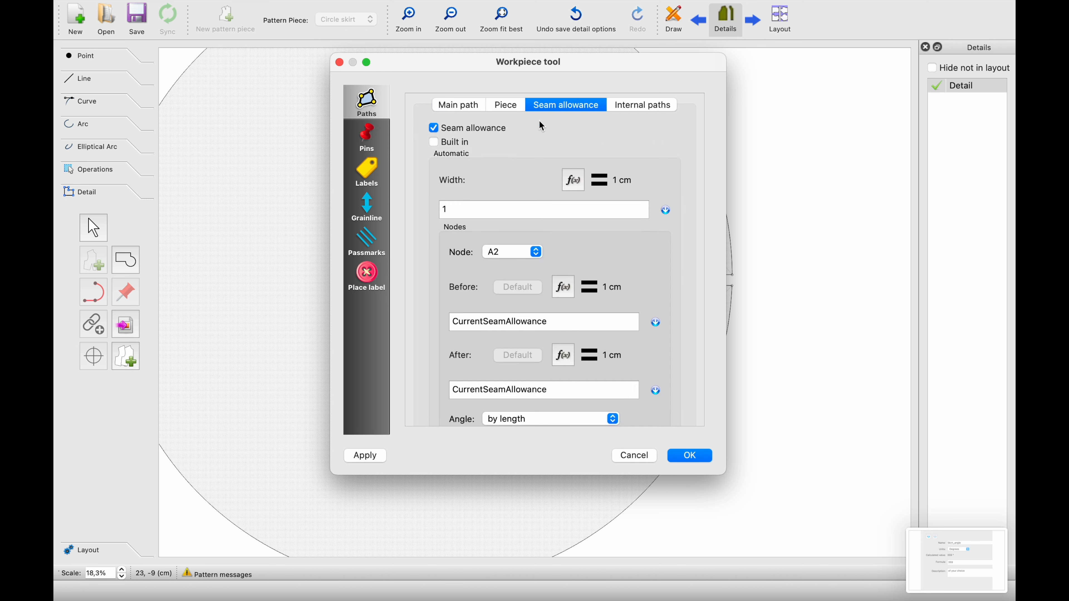
left_click(690, 456)
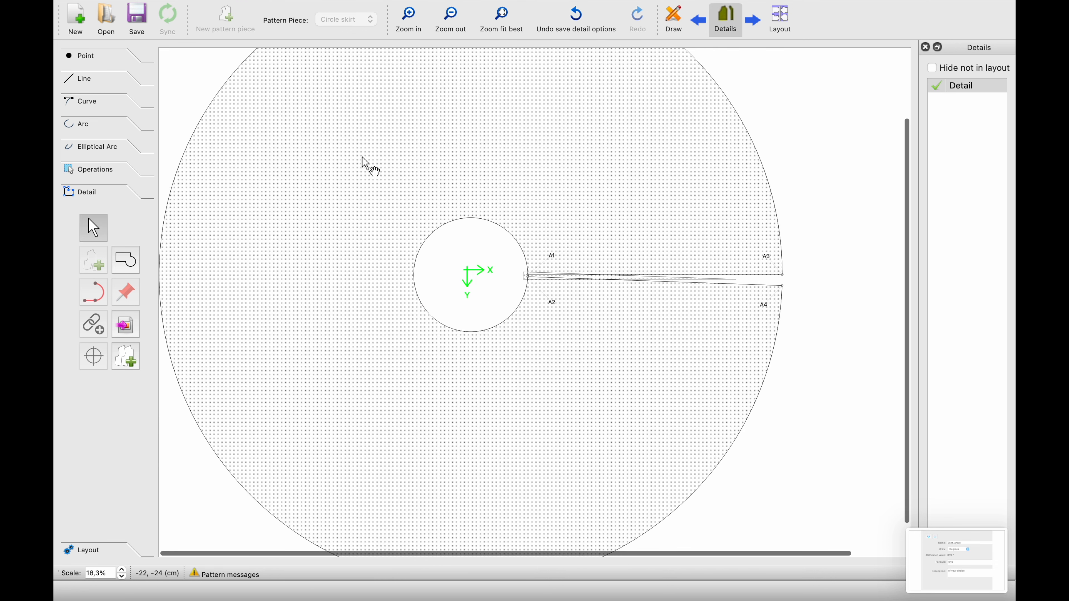
Set the Skirt_angle increment to 350 degrees and close the variables table.
left_click(298, 7)
left_click(316, 121)
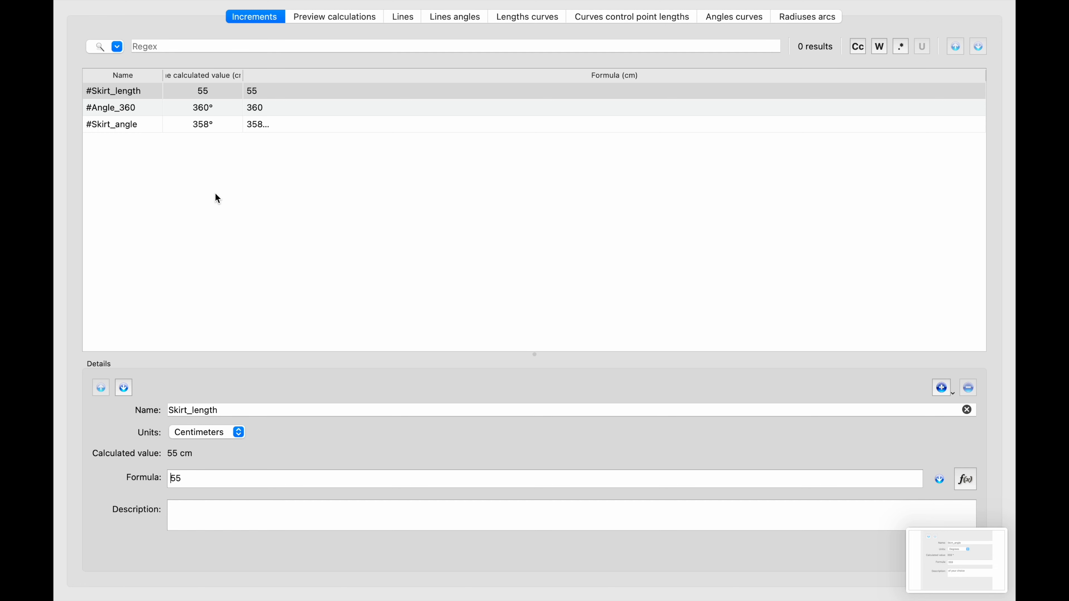
left_click(202, 125)
left_click_drag(205, 479, 112, 479)
type("3")
key("BackSpace")
key("BackSpace")
key("BackSpace")
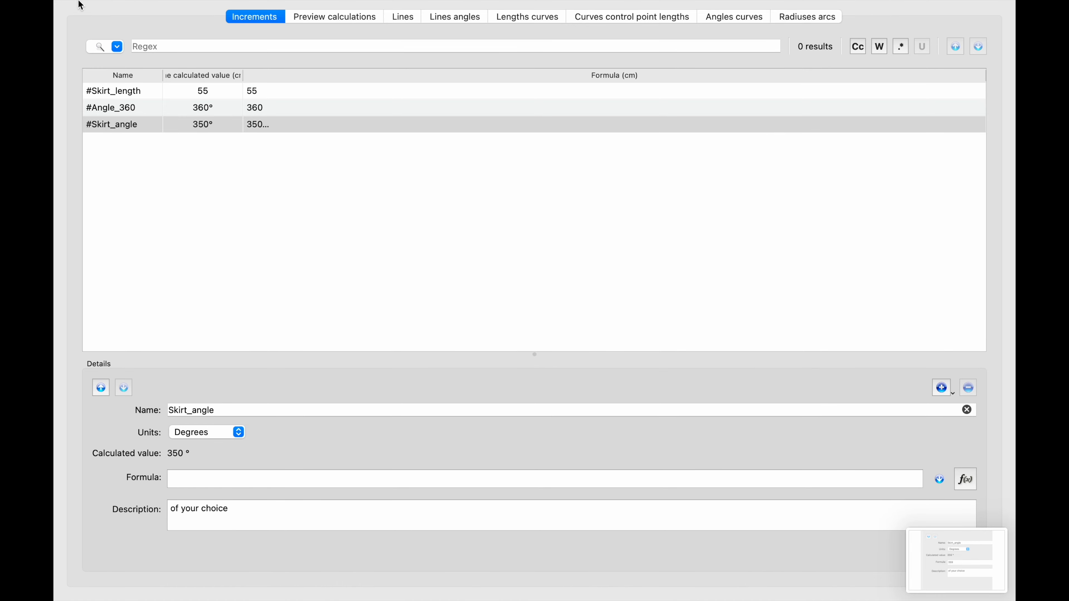
left_click(63, 26)
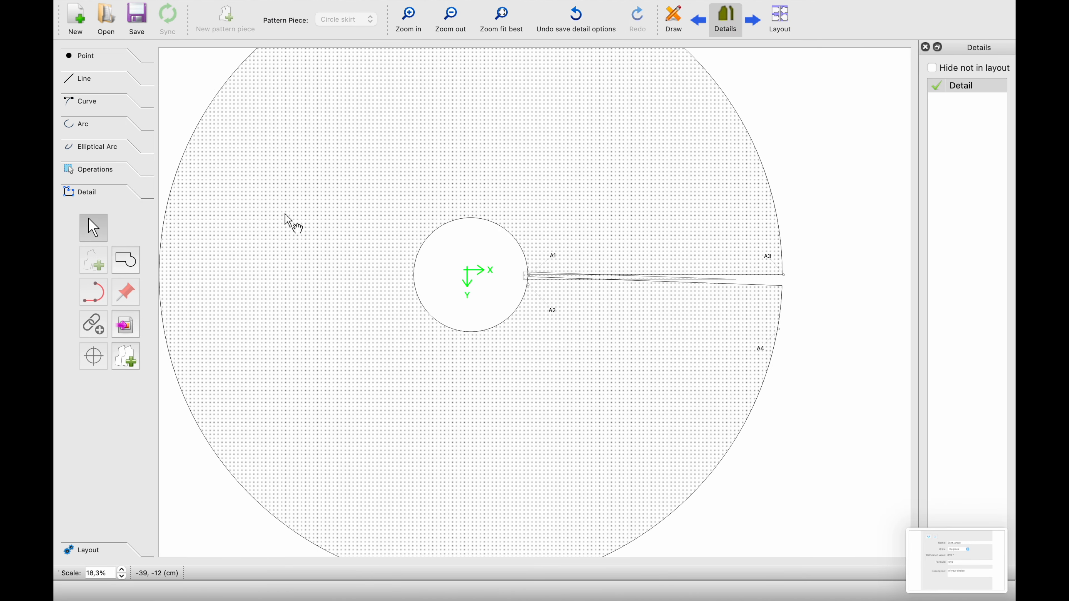
Reapply the skirt detail's options to update its outline, and check the seam allowances in the gap between A1 and A2.
right_click(279, 214)
left_click(316, 221)
left_click(692, 456)
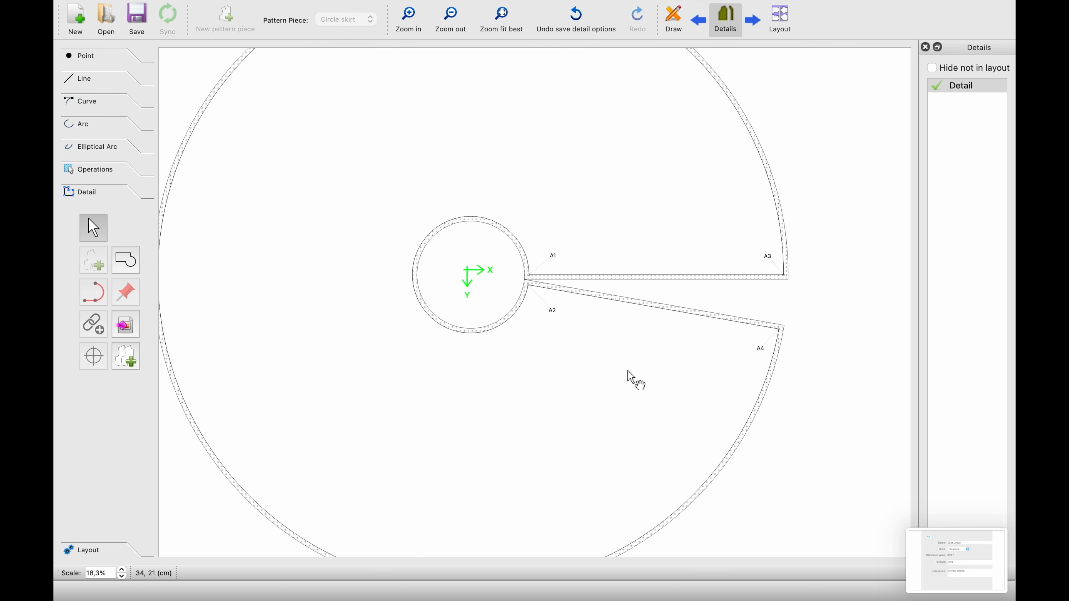
scroll(627, 370, "up", 5)
scroll(627, 370, "down", 5)
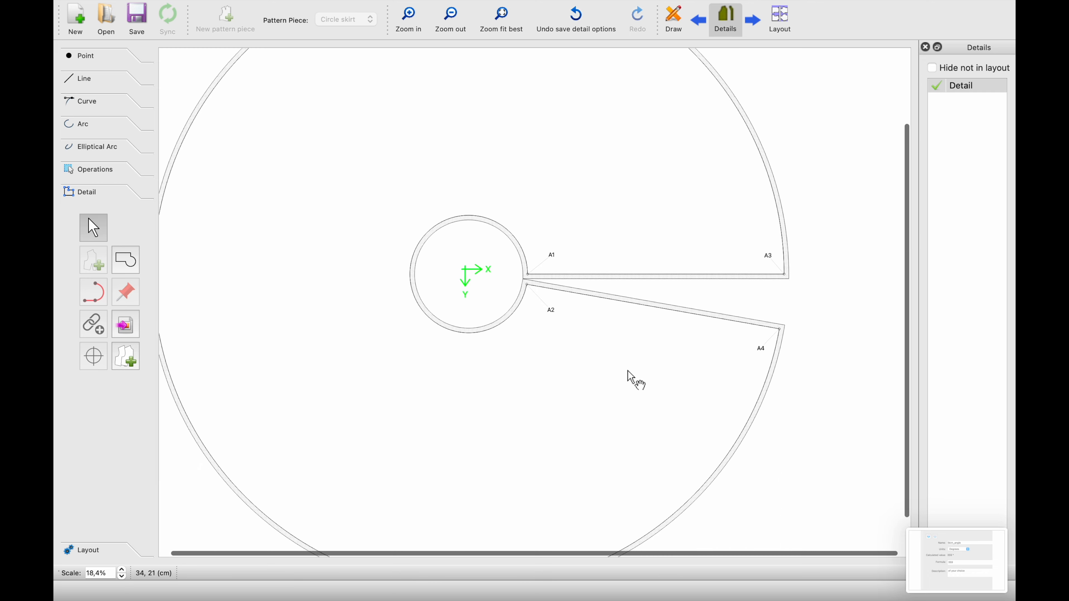
scroll(470, 281, "up", 5)
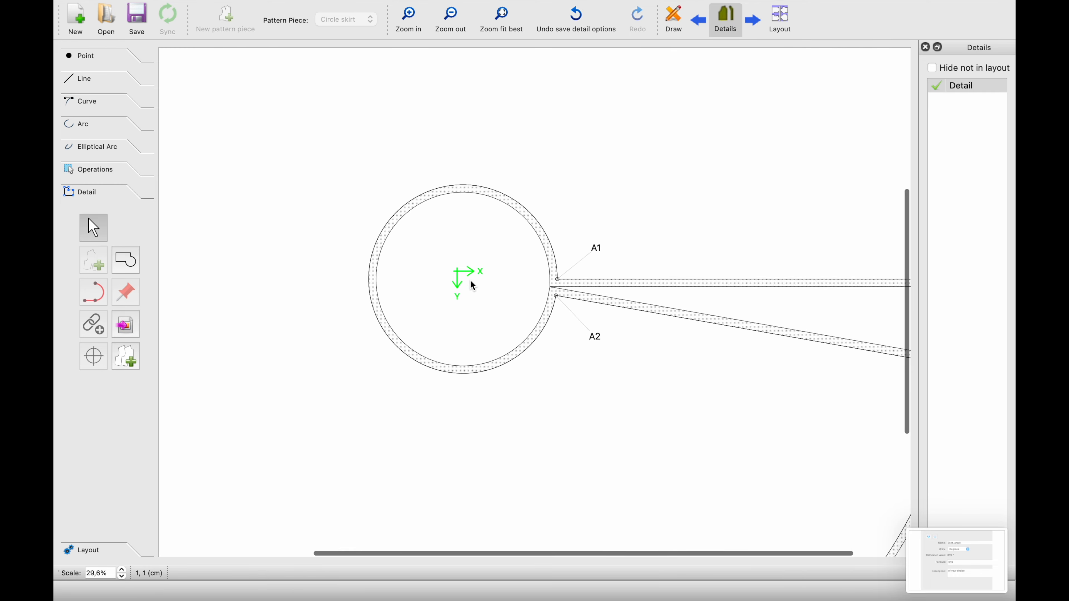
scroll(472, 283, "up", 6)
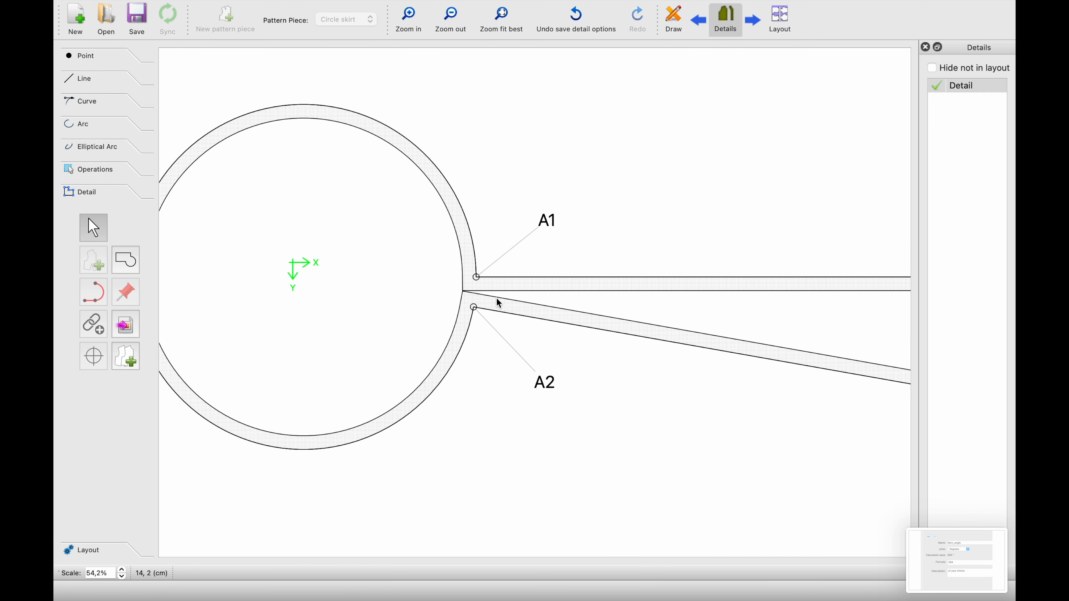
scroll(514, 279, "down", 10)
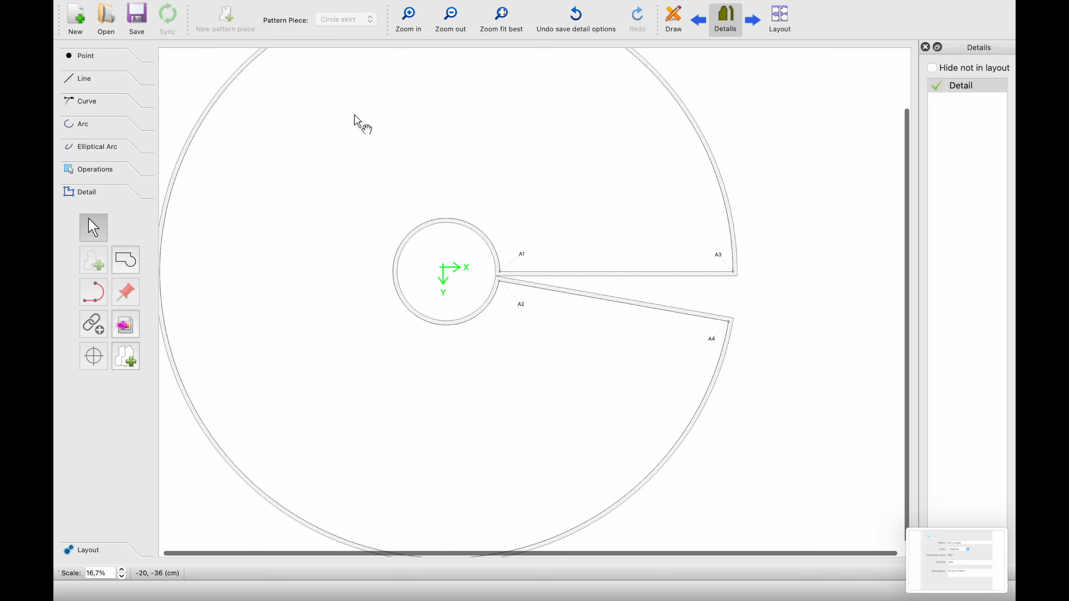
Set the Skirt_angle increment's formula to 355 degrees and close the variables table.
mouse_move(253, 4)
left_click(298, 7)
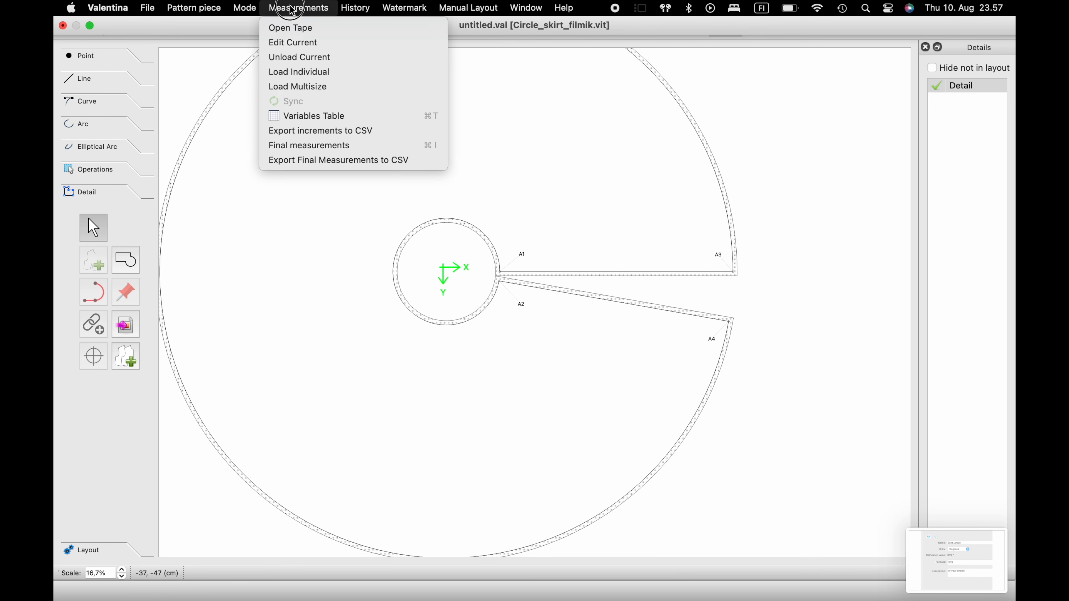
left_click(312, 113)
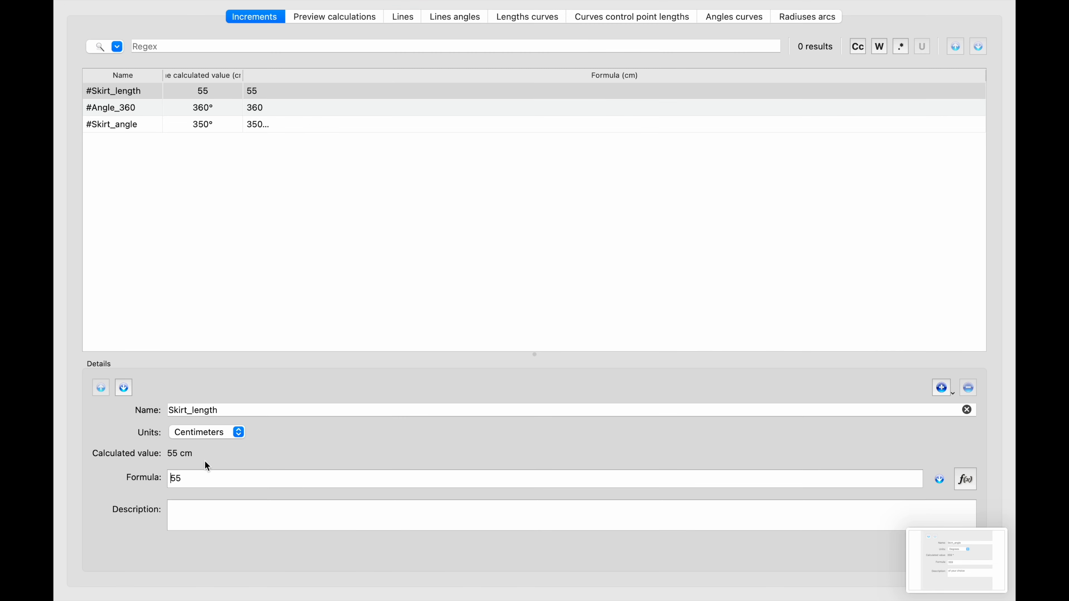
left_click(171, 124)
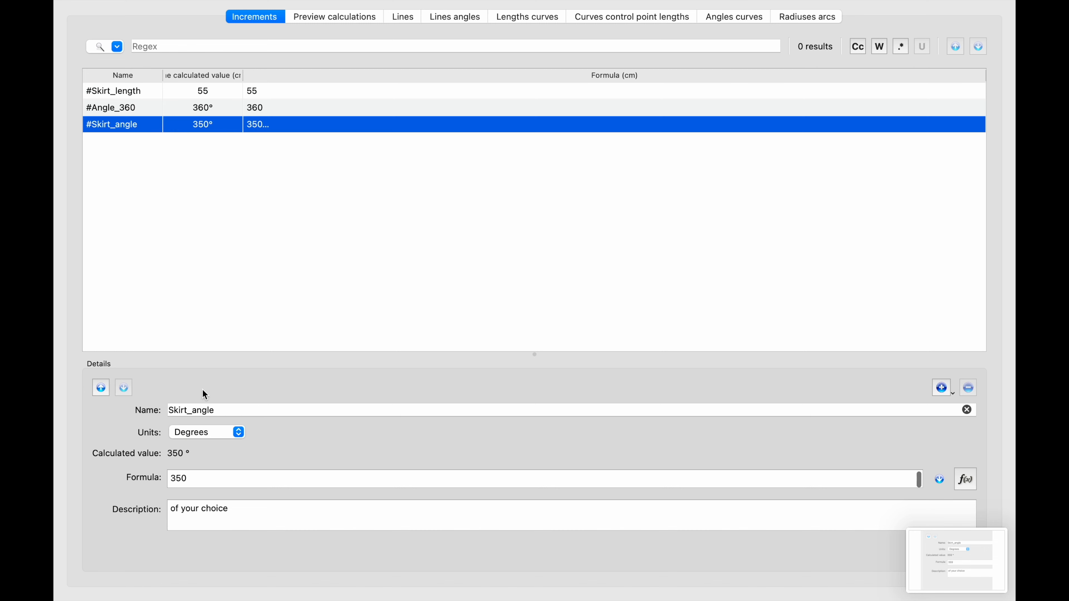
left_click(199, 482)
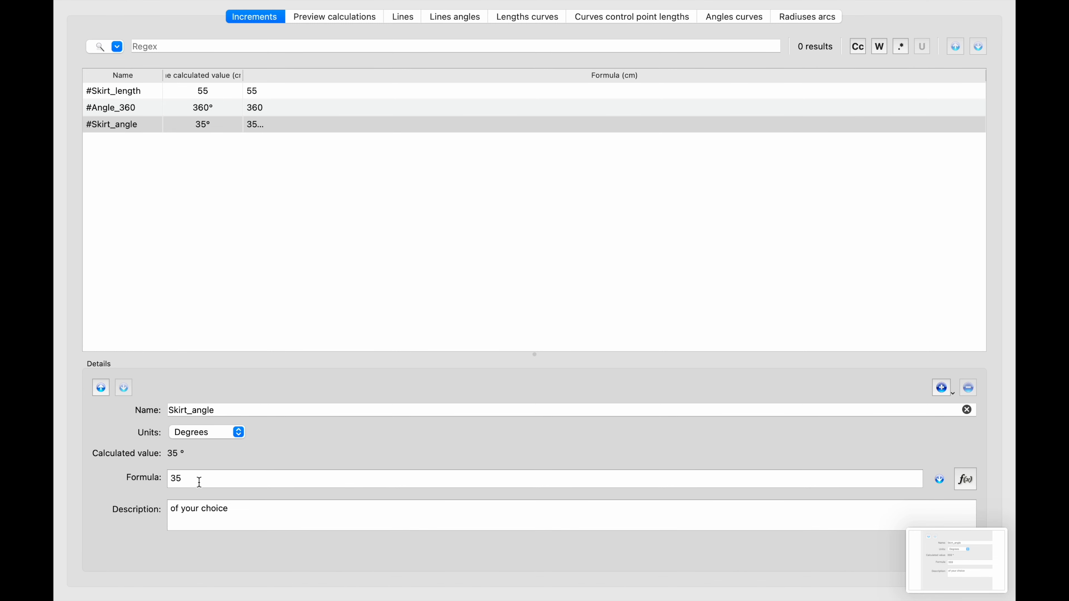
mouse_move(110, 3)
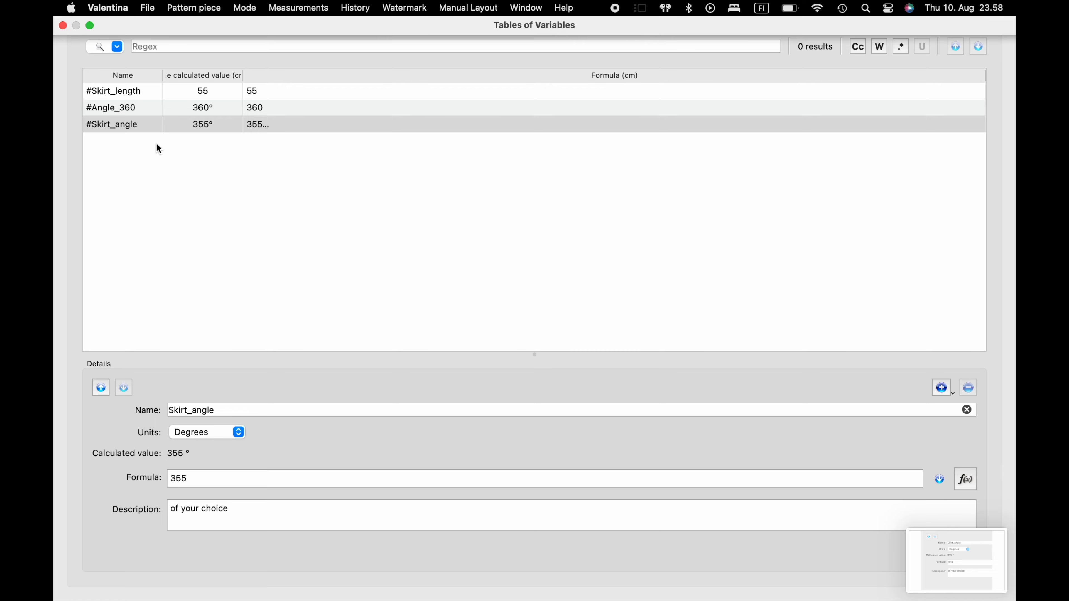
key("BackSpace")
key("BackSpace")
key("BackSpace")
left_click(67, 22)
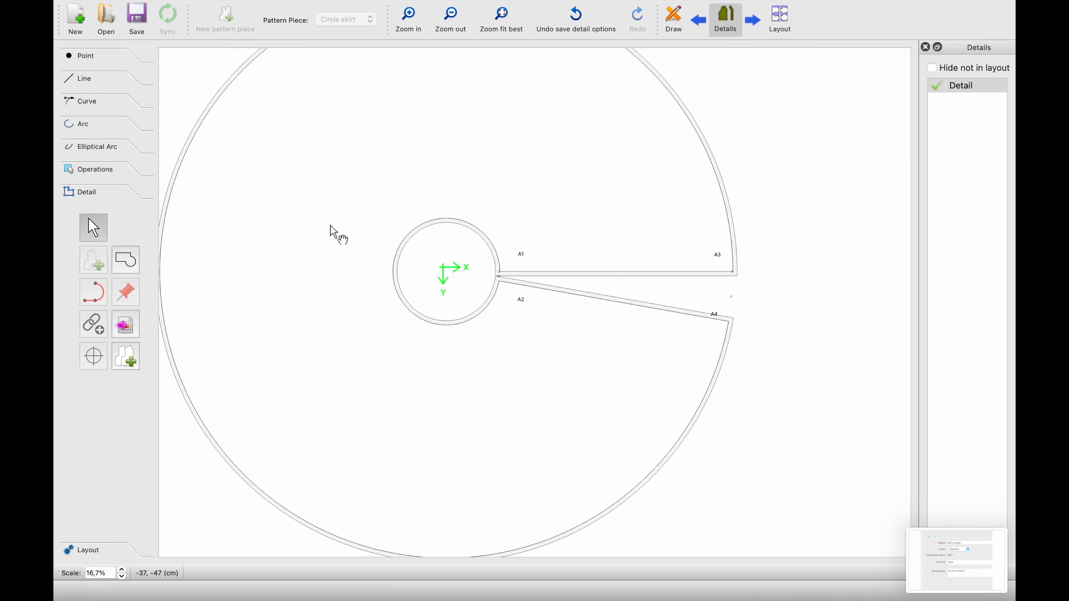
Reapply the skirt detail's options to update its outline, and inspect the seam allowances in the narrow gap between A1 and A2.
right_click(330, 225)
left_click(346, 235)
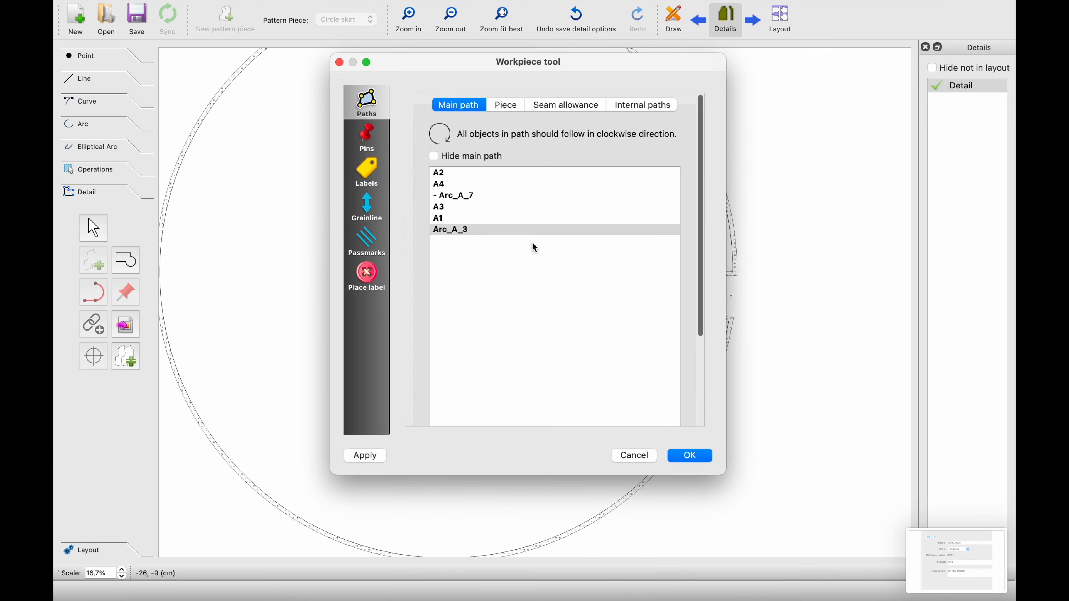
left_click(699, 457)
scroll(537, 263, "up", 4)
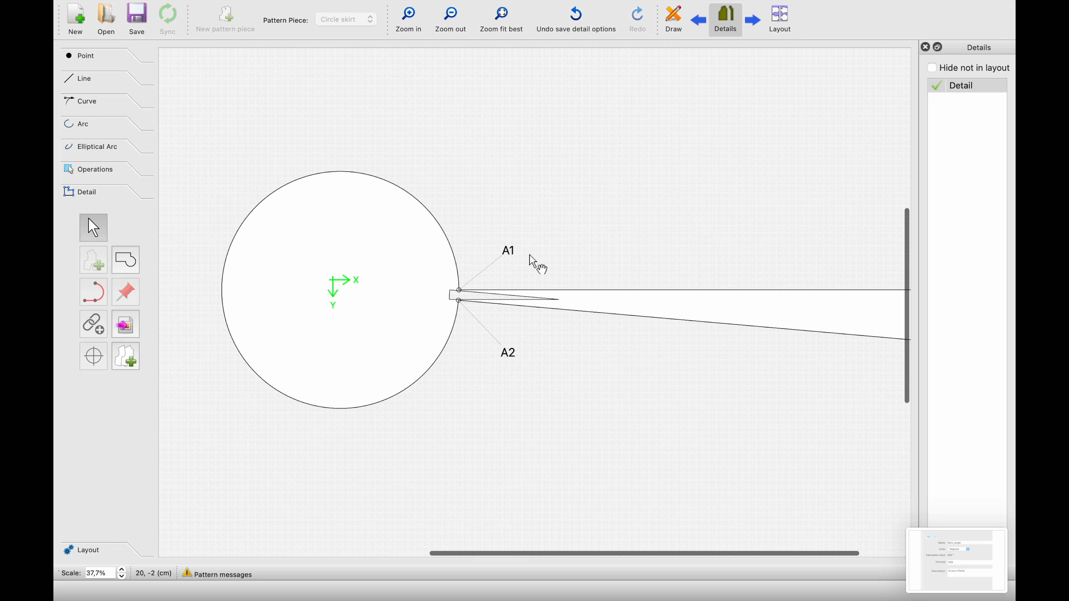
right_click(549, 260)
left_click(561, 265)
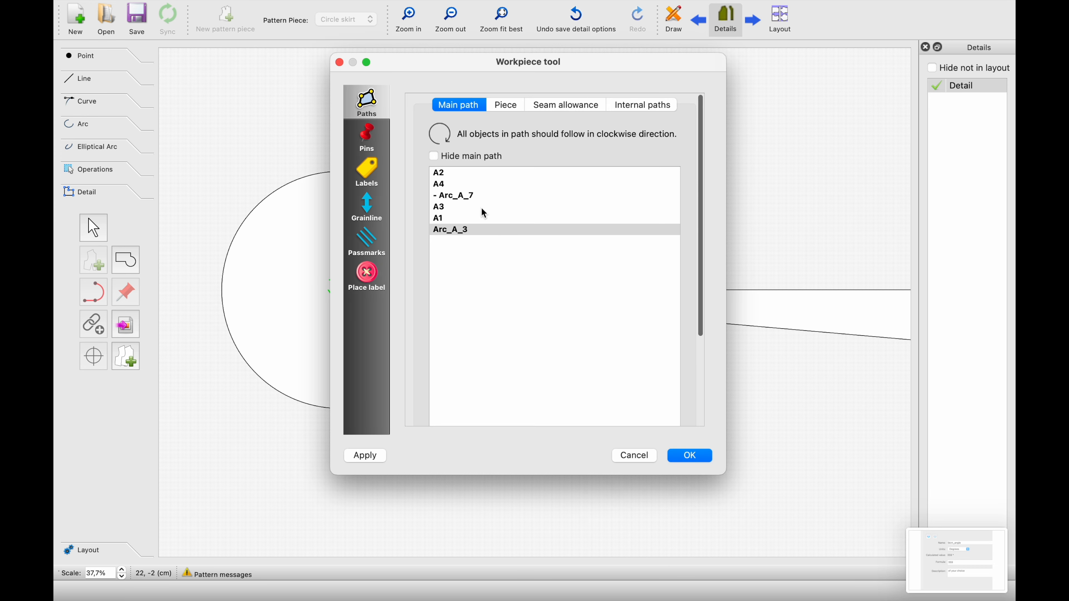
left_click(635, 456)
mouse_move(222, 20)
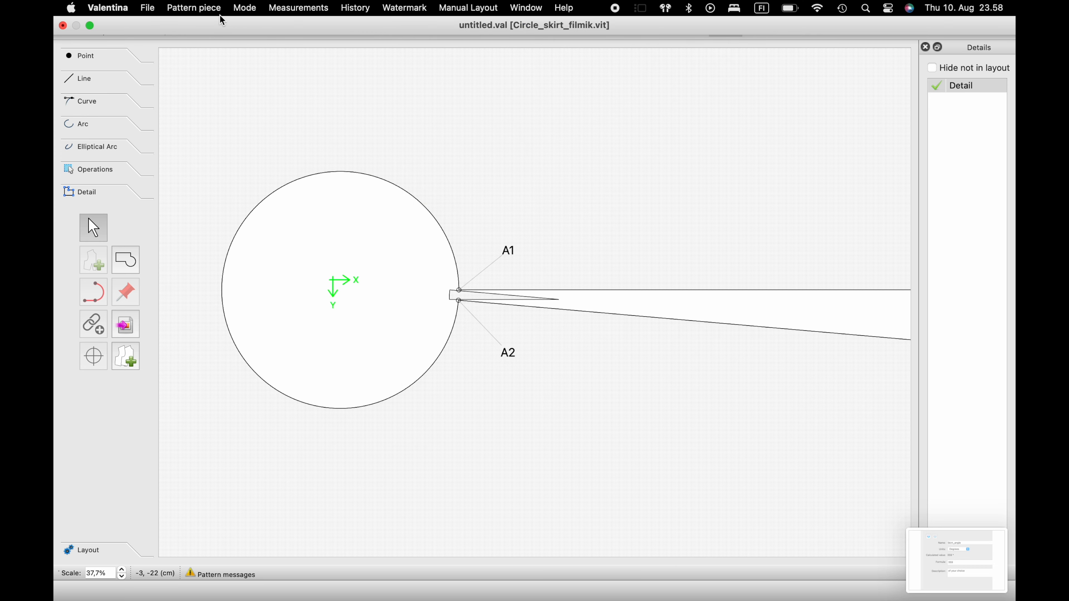
Reduce the skirt detail's seam allowance width to 0,5 cm and apply the options.
right_click(298, 136)
left_click(310, 143)
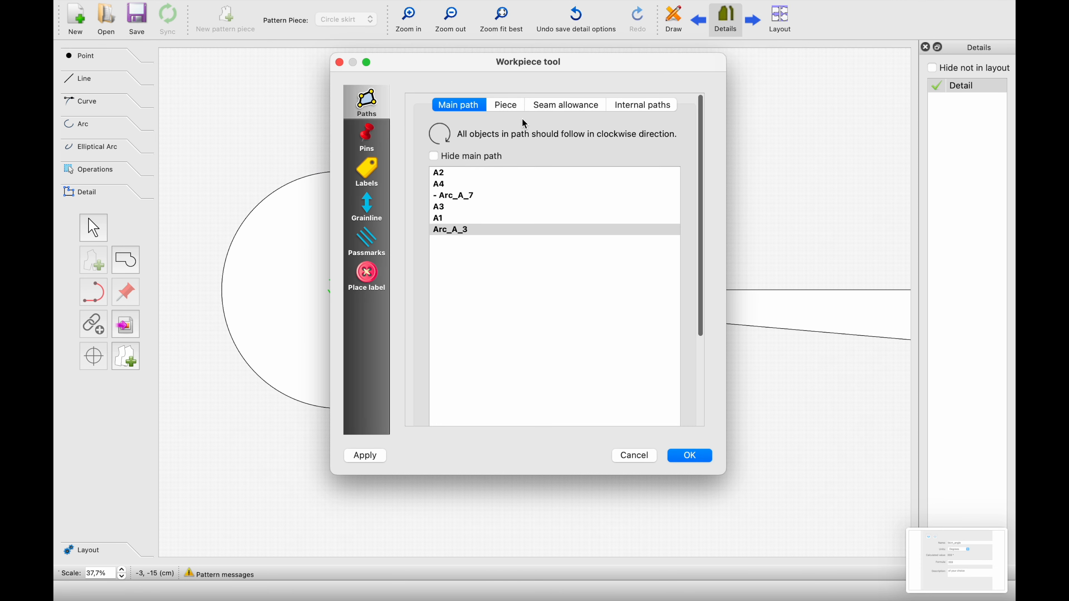
left_click(556, 110)
key("BackSpace")
type("0,5")
left_click(698, 457)
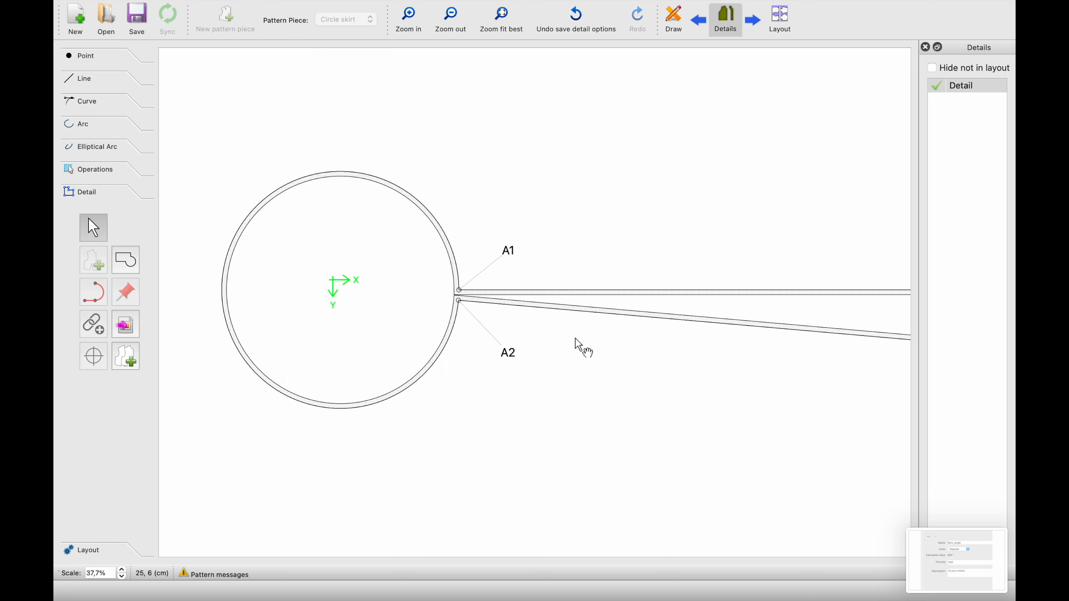
Examine the whole skirt outline with its narrower seam allowance, from the waist circle to the hem and the opening.
scroll(576, 342, "down", 7)
scroll(527, 361, "up", 4)
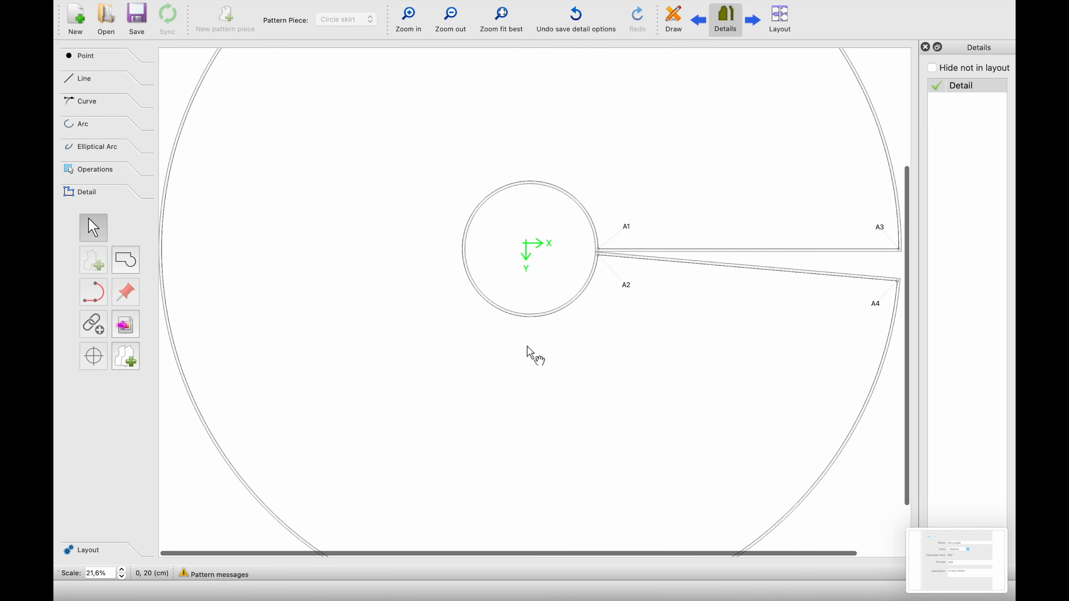
scroll(555, 288, "down", 2)
scroll(555, 284, "right", 1)
scroll(555, 282, "up", 2)
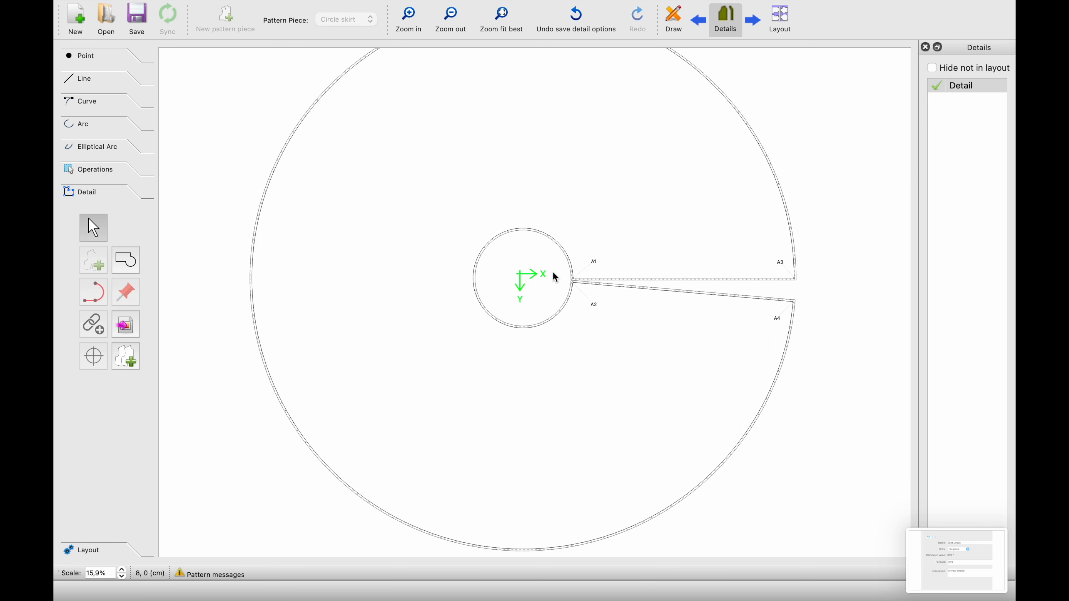
scroll(552, 269, "down", 1)
scroll(552, 225, "up", 3)
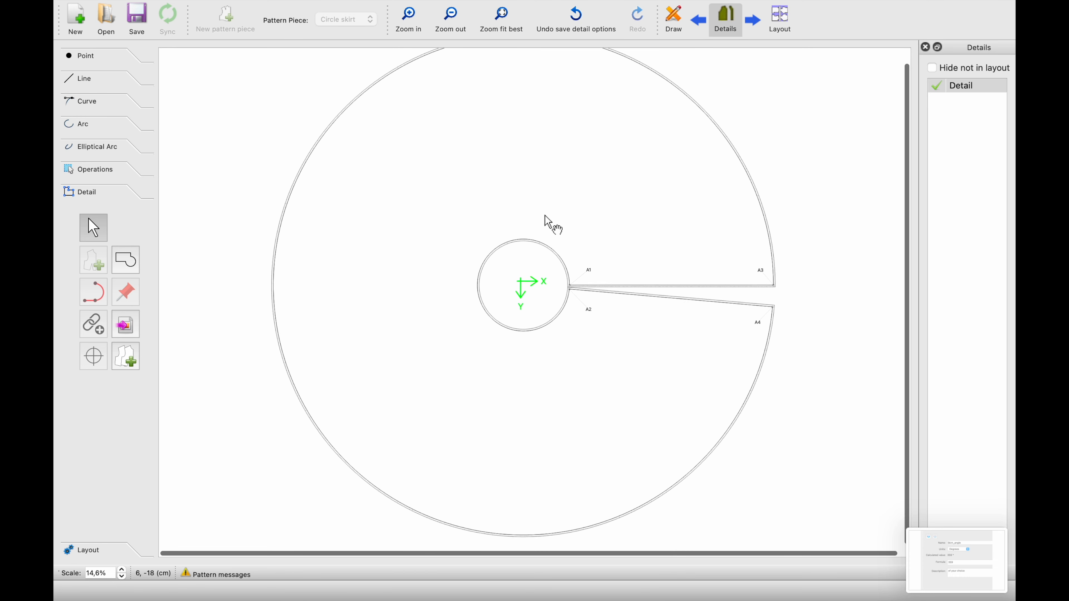
Switch back to the pattern drawing mode and focus on waist points A1 and A2.
key("ctrl+w")
scroll(534, 341, "down", 3)
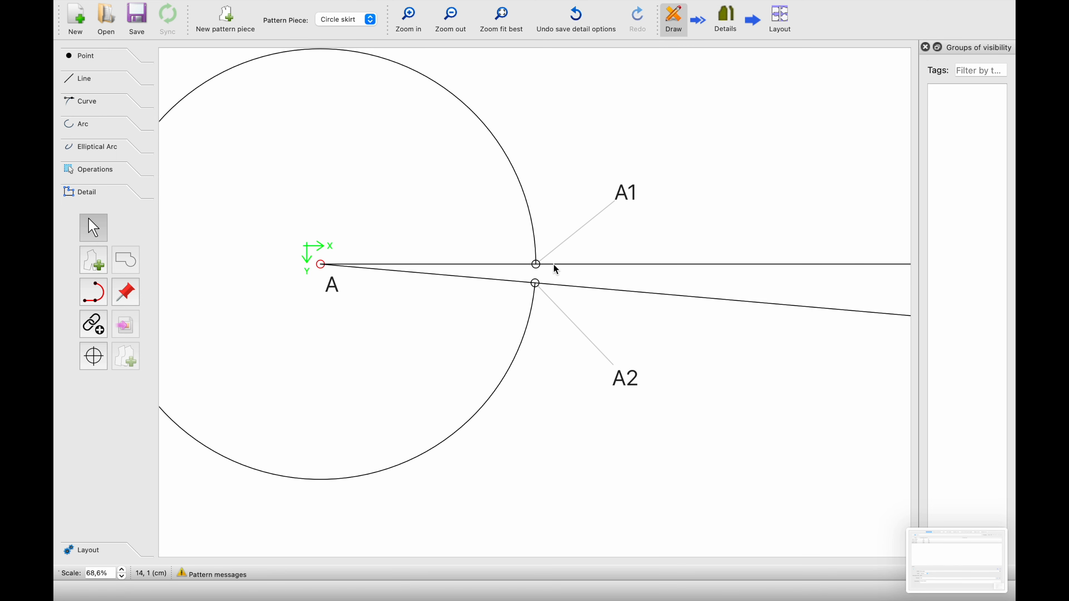
scroll(589, 223, "right", 1)
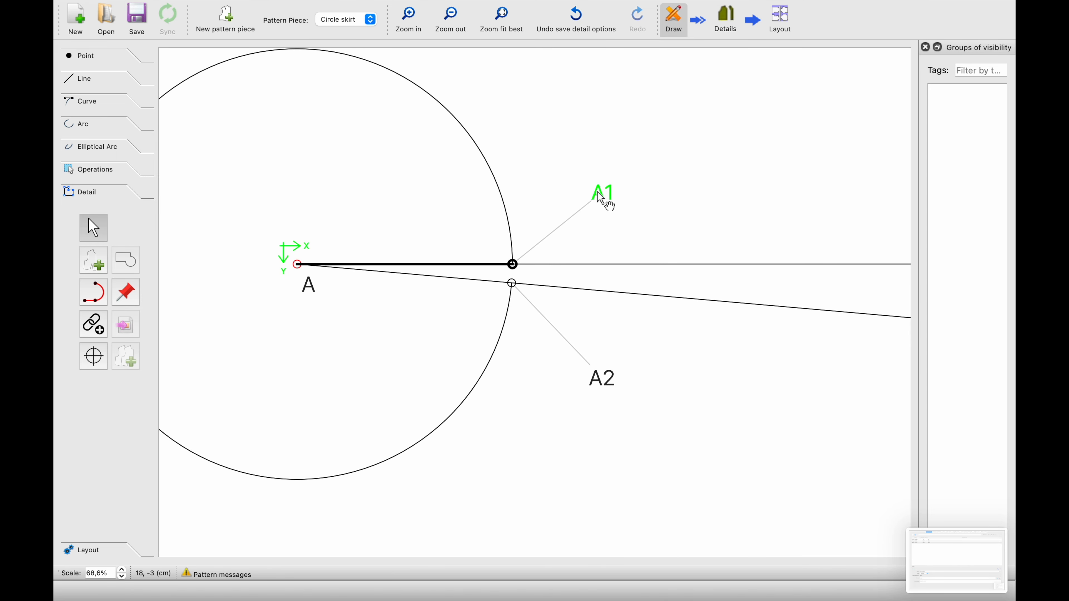
scroll(522, 276, "up", 5, "ctrl")
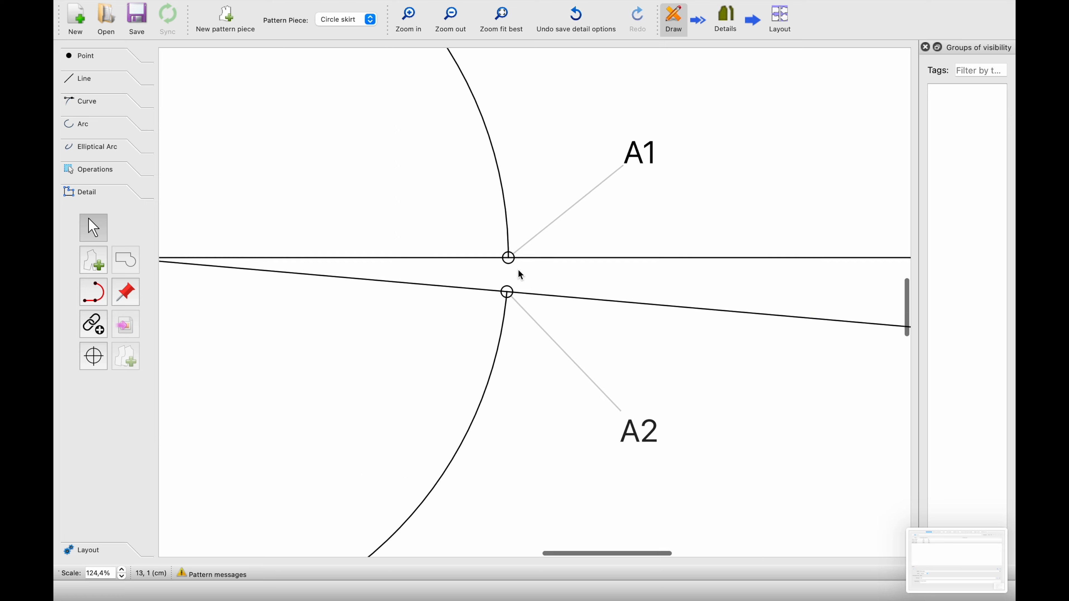
right_click(637, 150)
left_click(673, 155)
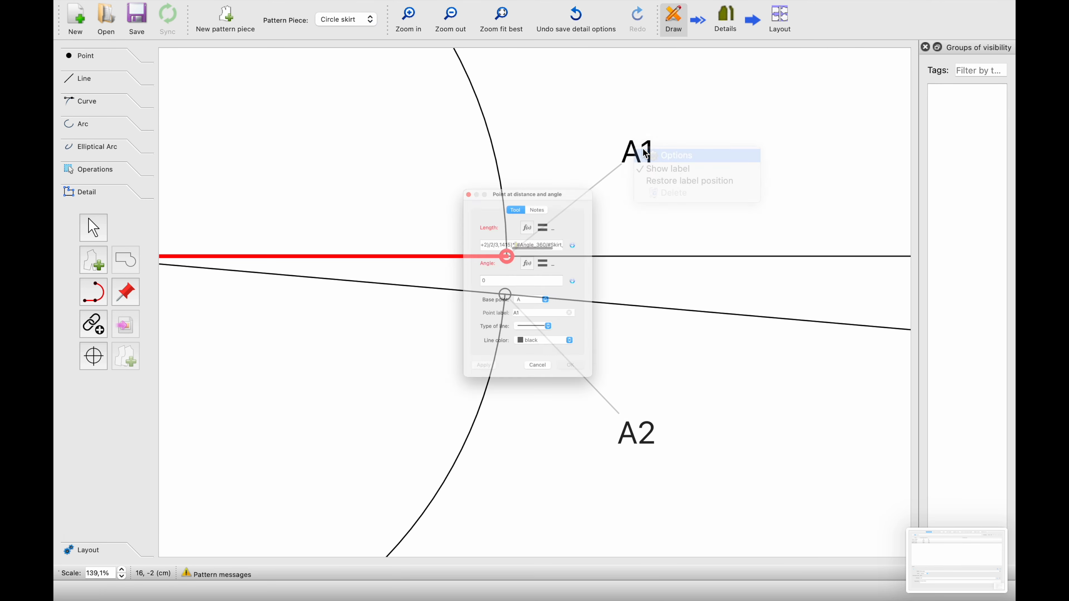
left_click(524, 190)
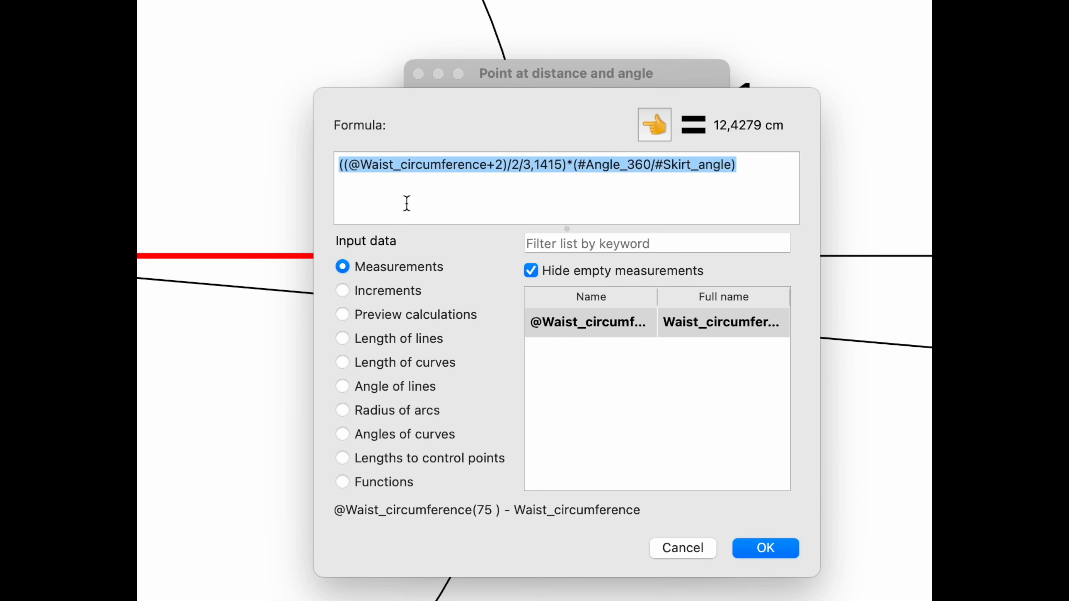
left_click(409, 198)
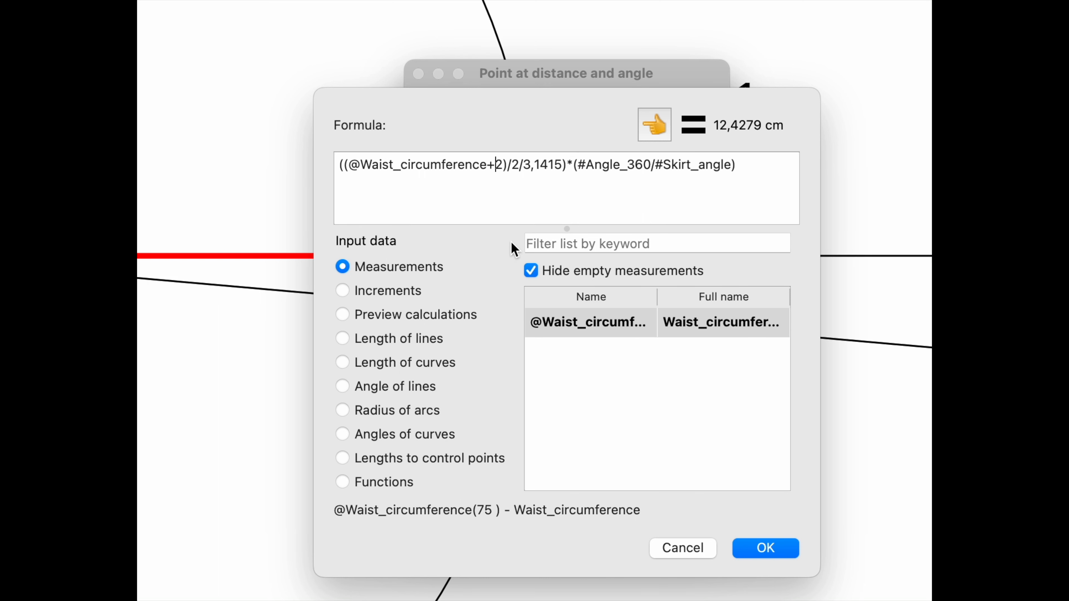
type("+")
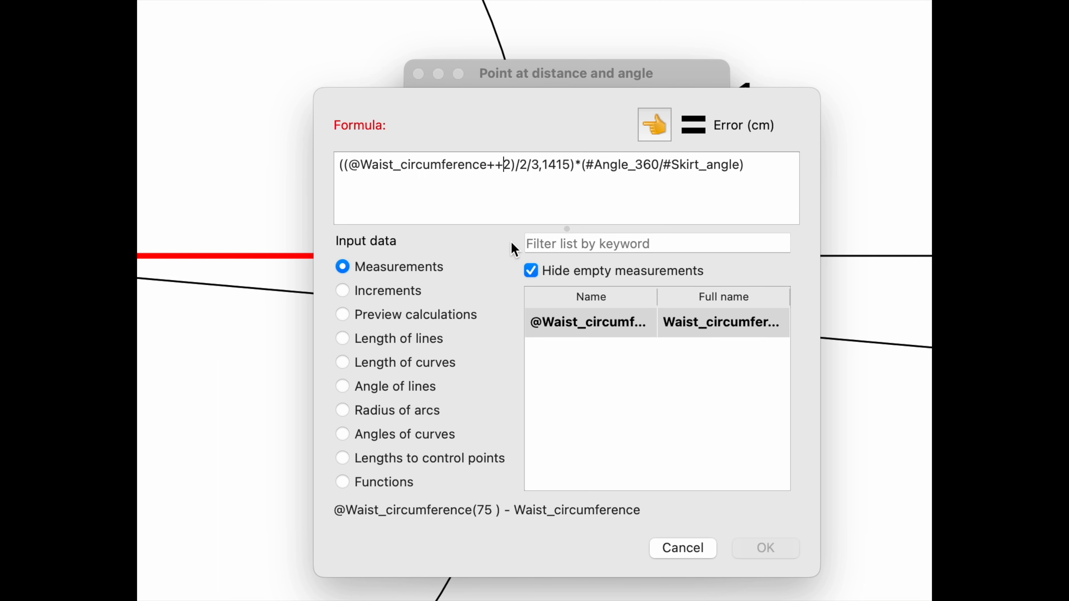
key("BackSpace")
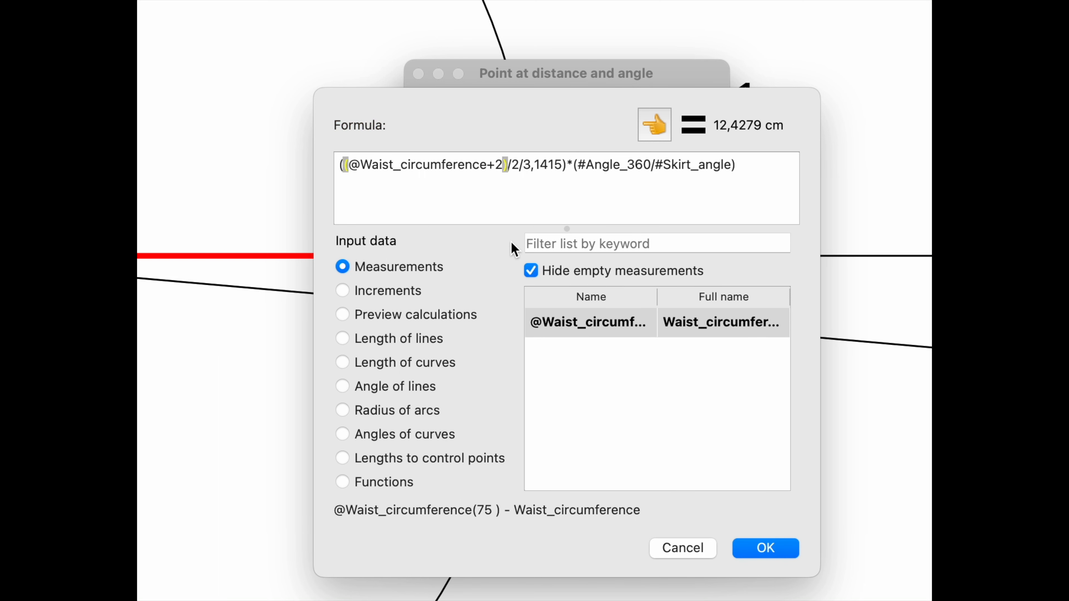
type("+2")
left_click(765, 548)
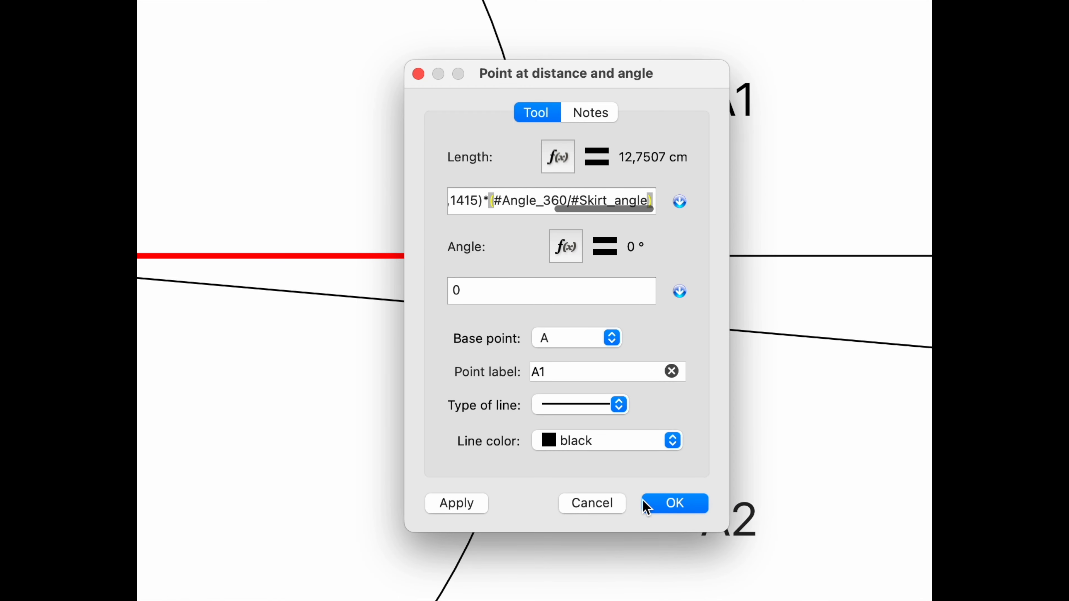
left_click(459, 505)
left_click(690, 507)
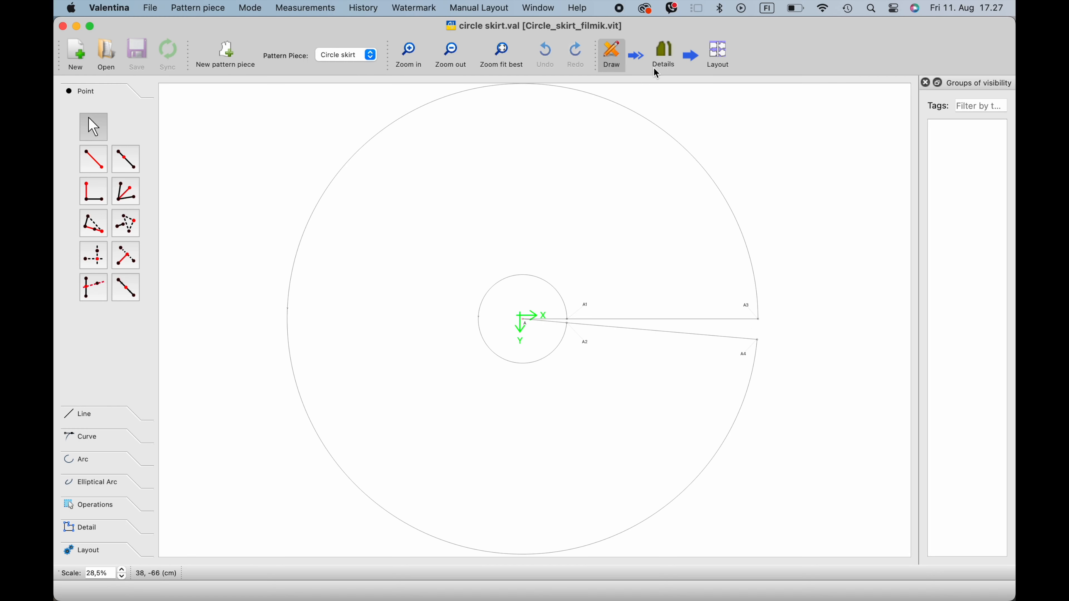
Switch to the details mode and bring the whole skirt piece into view.
left_click(656, 72)
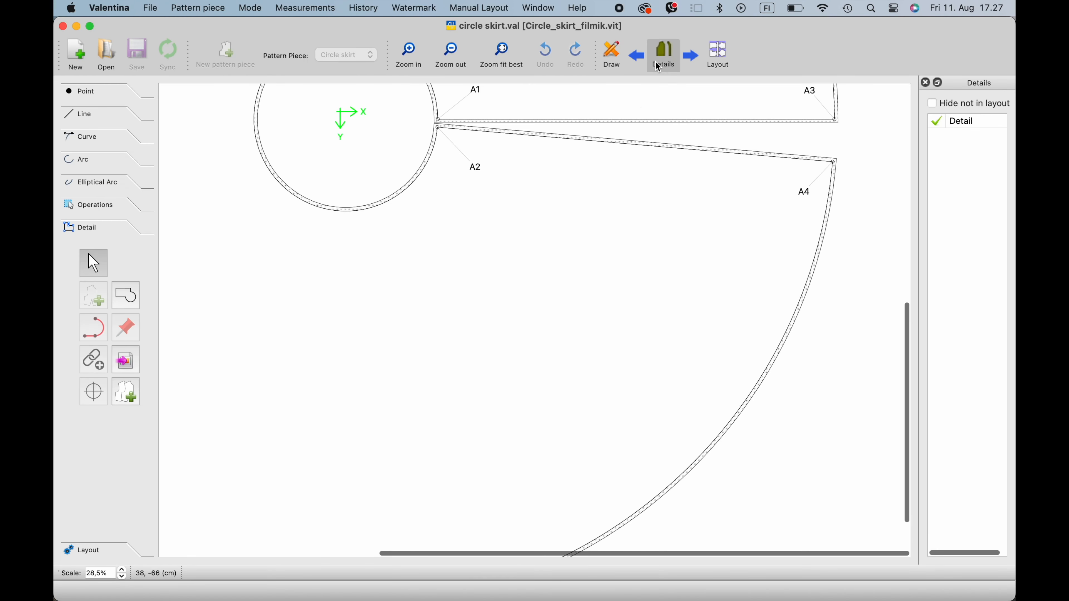
scroll(579, 184, "down", 2, "ctrl")
scroll(575, 183, "down", 2, "ctrl")
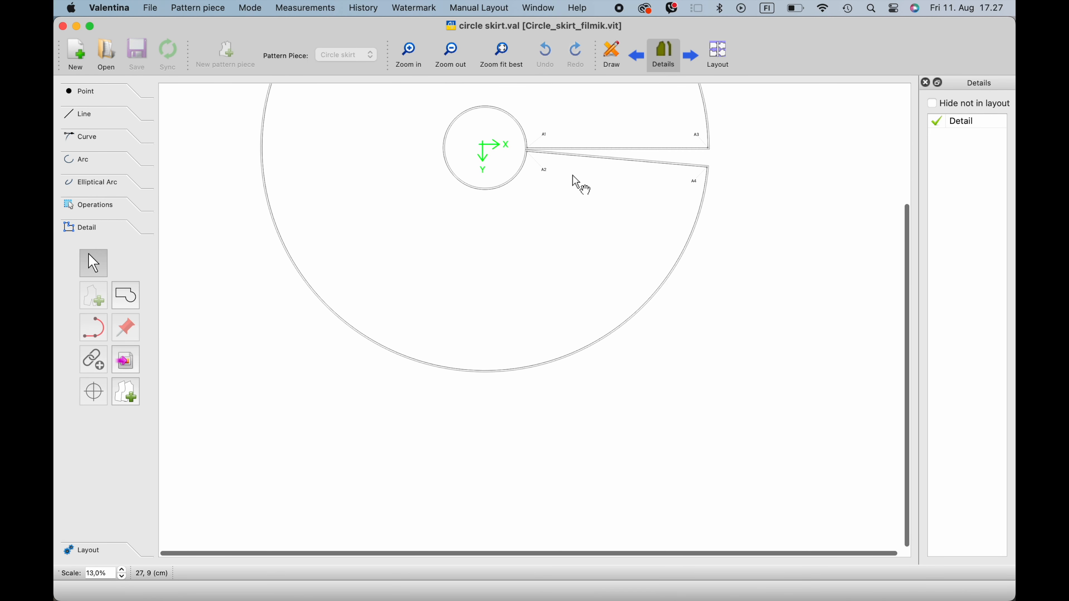
scroll(575, 181, "up", 3)
Enable Built in and turn off the seam allowance in the skirt detail's options, and confirm them.
right_click(531, 202)
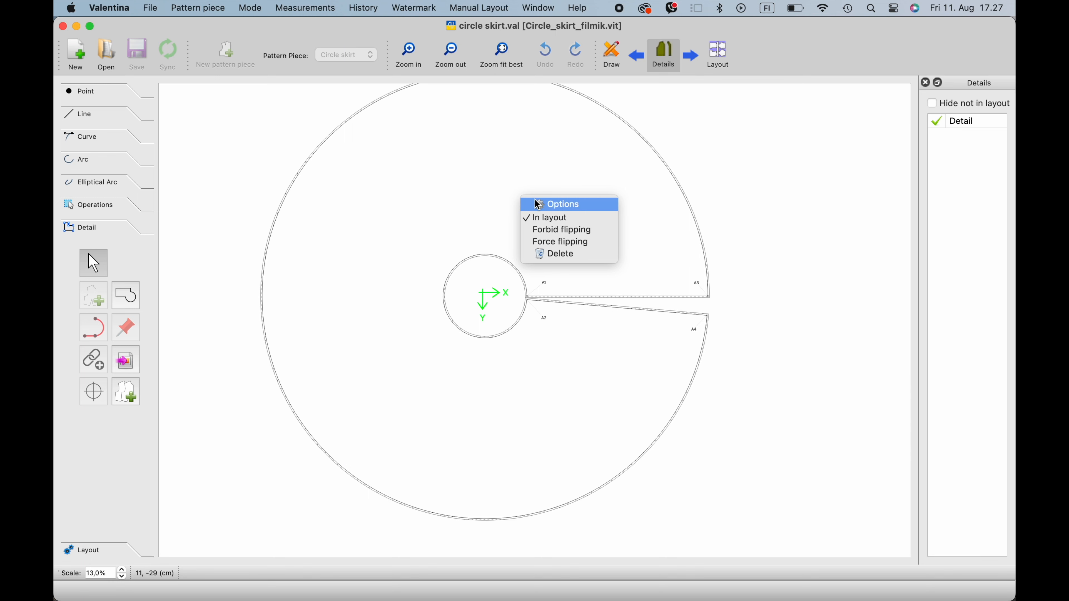
left_click(538, 205)
left_click(546, 126)
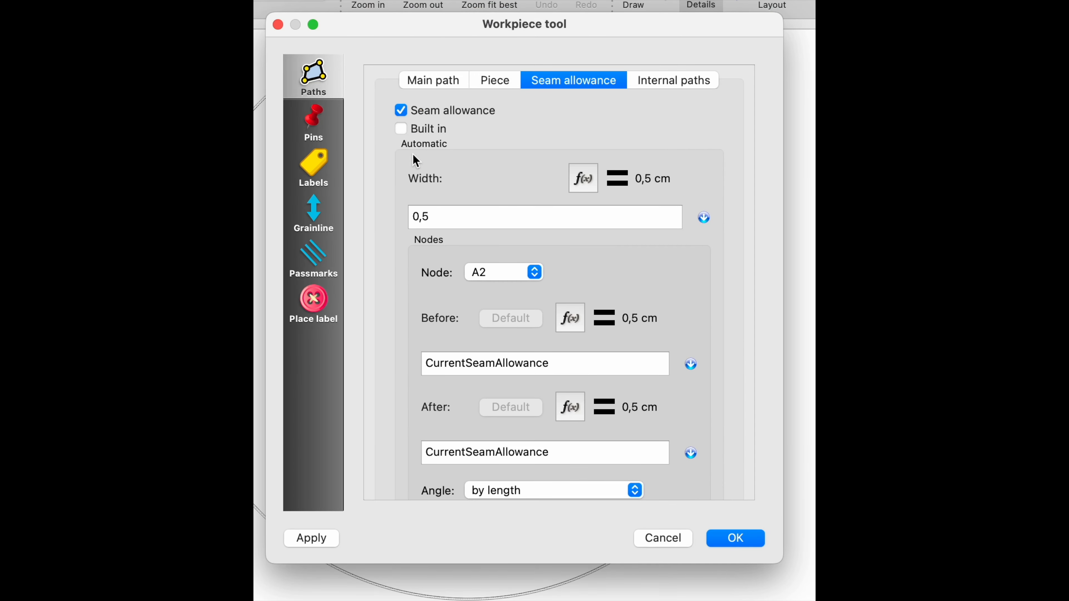
left_click(399, 112)
left_click(401, 110)
left_click(401, 110)
left_click(401, 110)
left_click(401, 129)
left_click(400, 111)
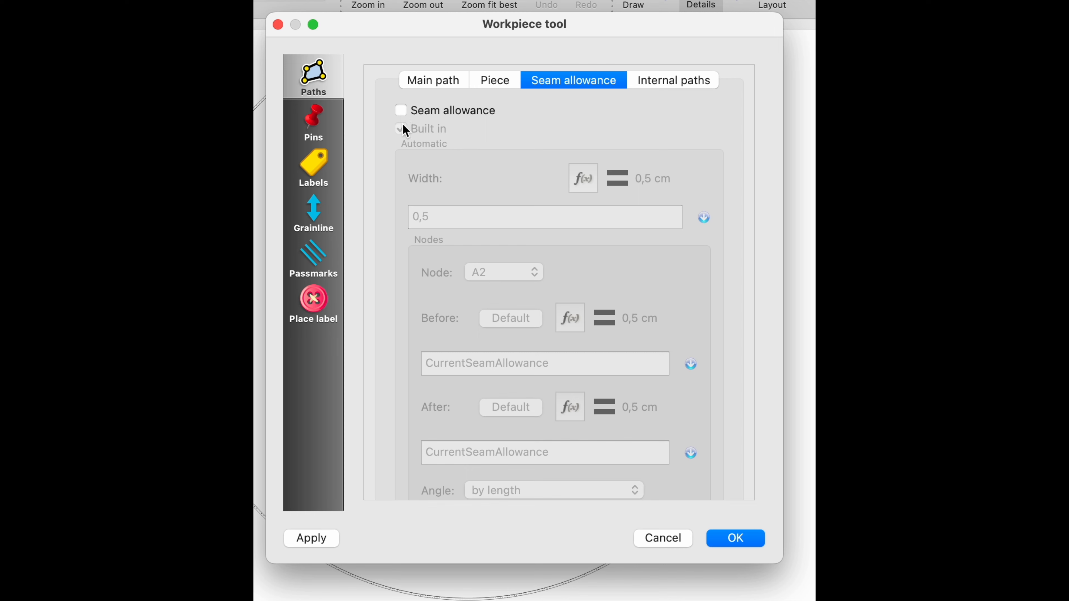
left_click(732, 533)
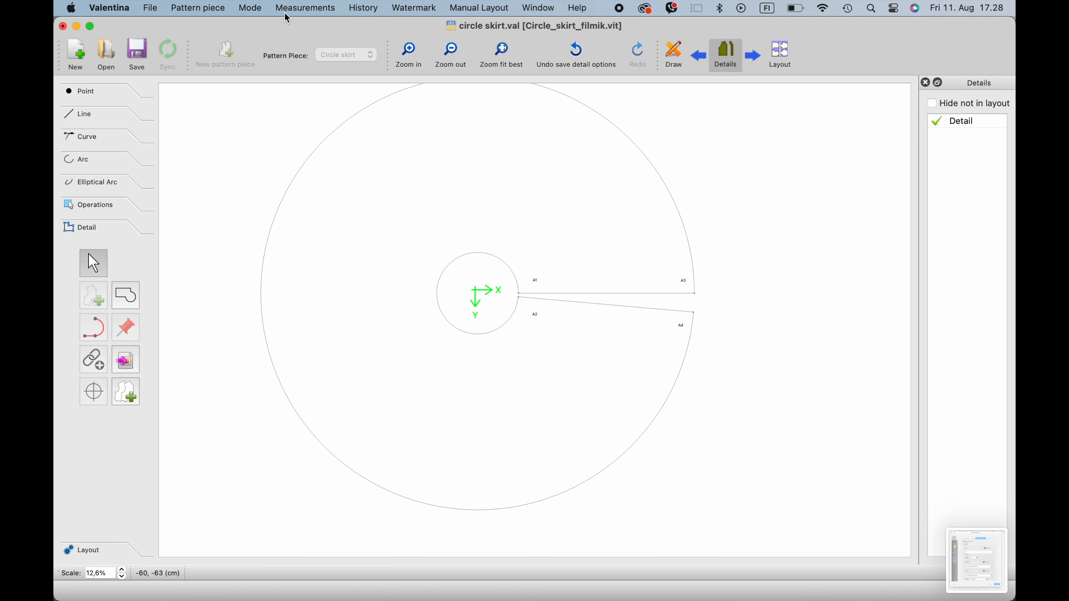
Set the formula of the Skirt_angle increment to 340 degrees.
left_click(305, 8)
left_click(299, 110)
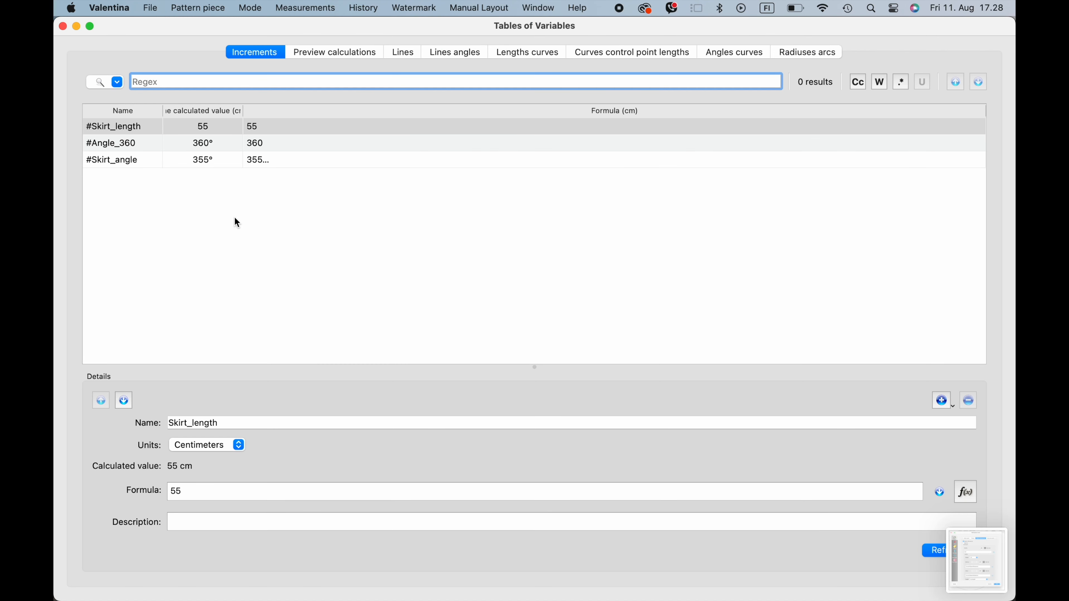
left_click(199, 491)
left_click(173, 162)
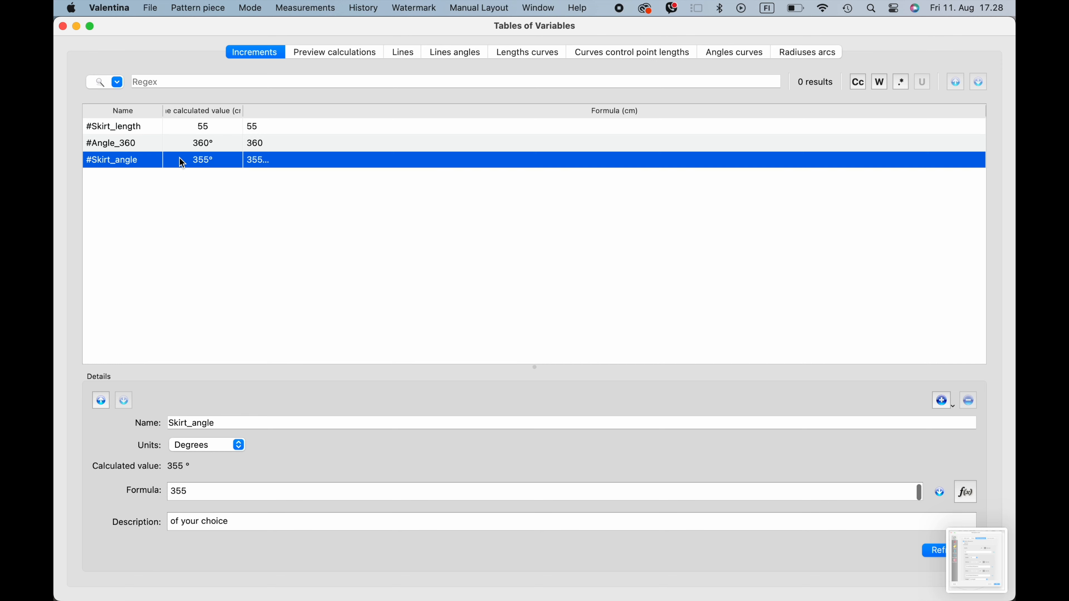
left_click(197, 489)
left_click_drag(528, 322, 365, 327)
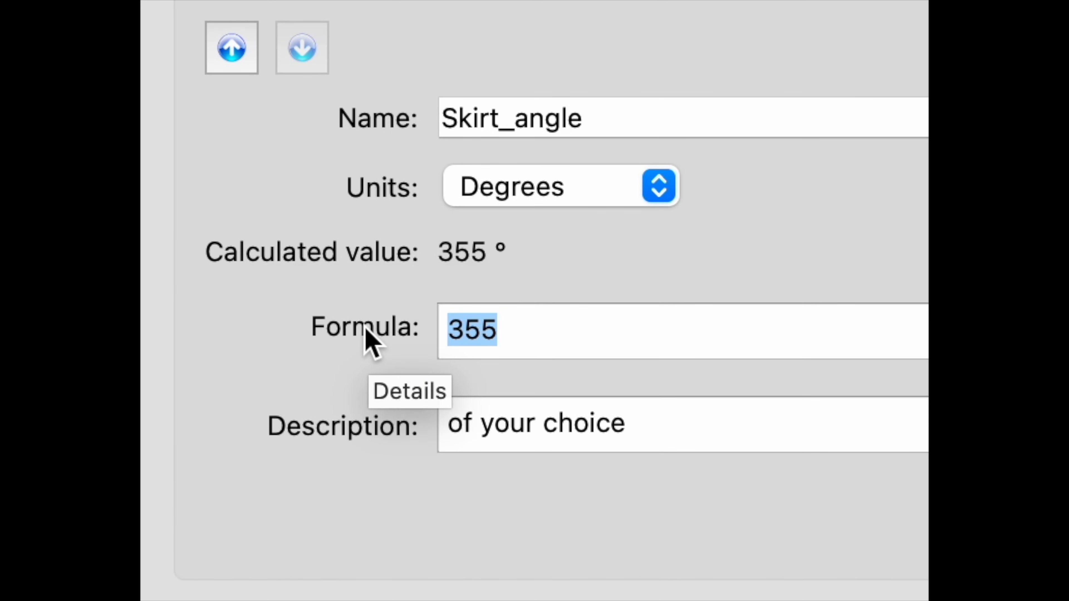
type("340")
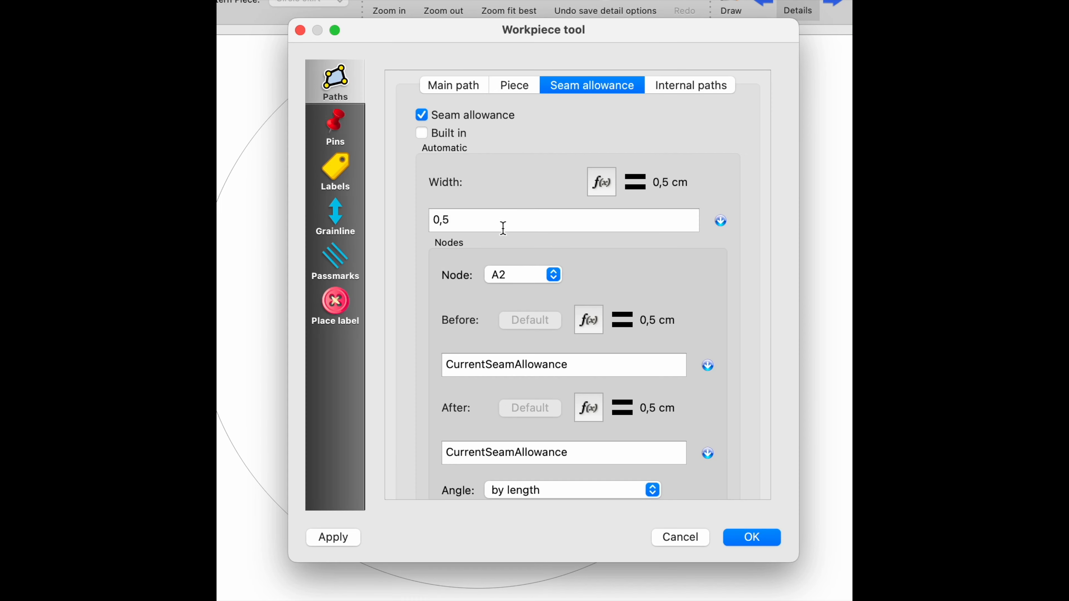
Set the automatic seam allowance width of the skirt piece to 1 cm.
left_click_drag(500, 221, 379, 219)
type("1")
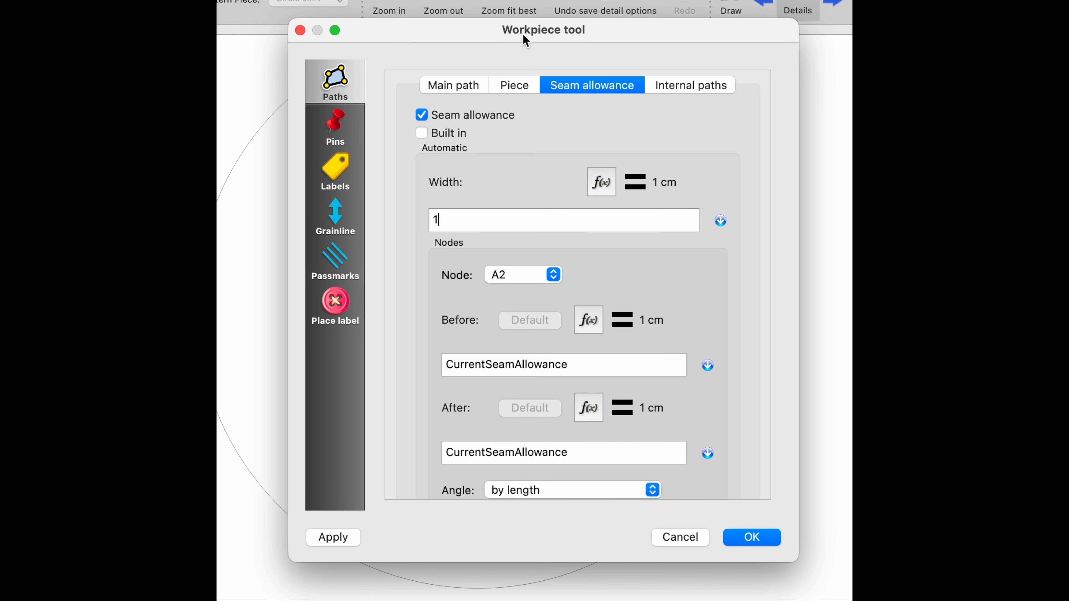
left_click_drag(623, 39, 596, 19)
Set the hem seam allowance to 3 cm after node A4 and before node A3, and confirm the piece options.
left_click(531, 261)
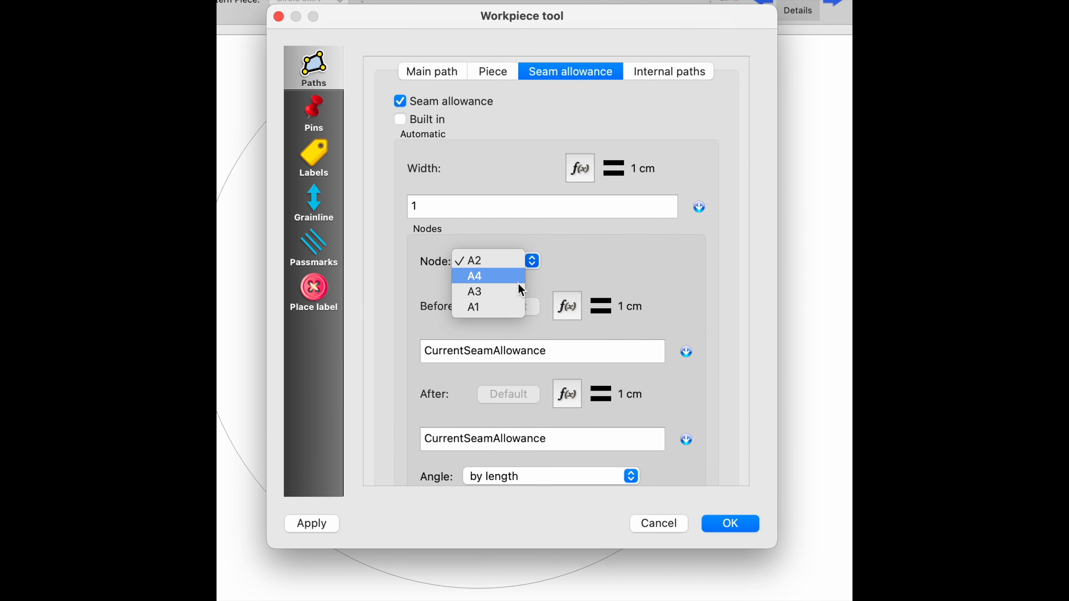
left_click(518, 280)
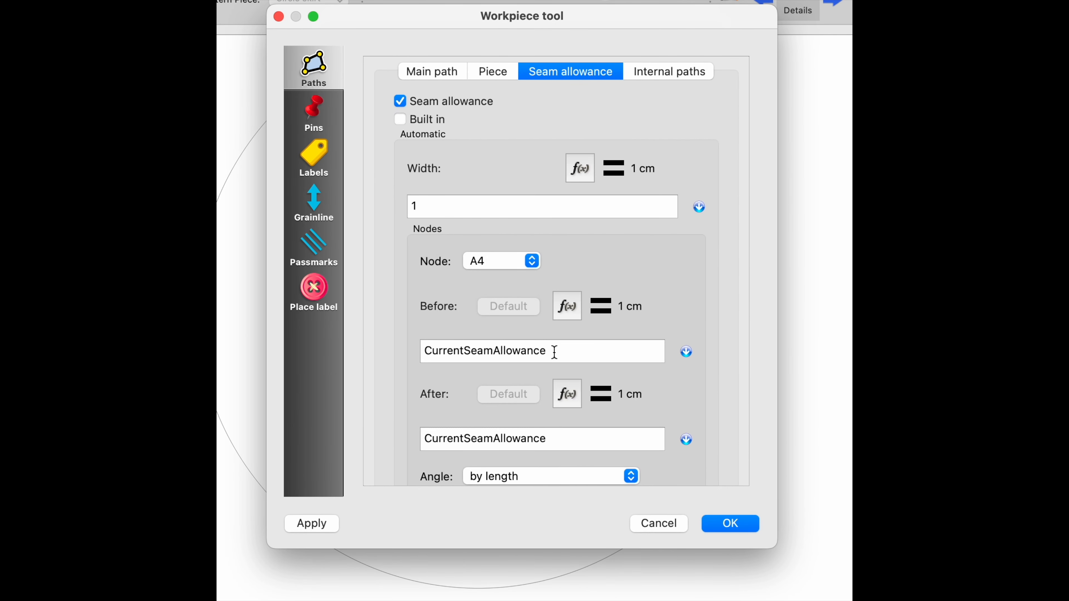
left_click_drag(573, 438, 348, 438)
type("3")
left_click(532, 260)
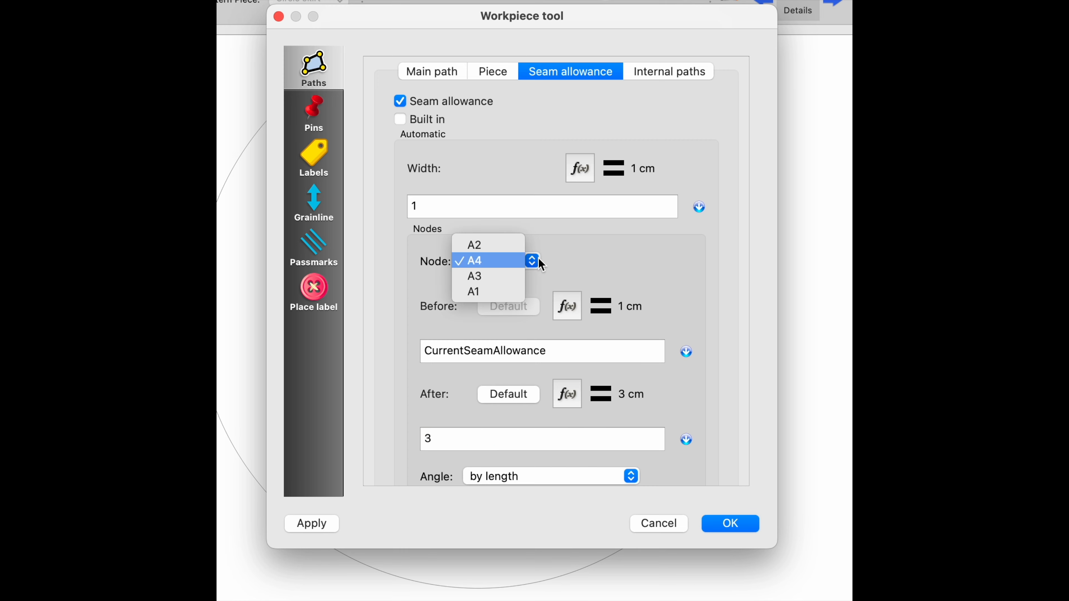
left_click(506, 276)
left_click_drag(563, 351, 370, 354)
type("3")
left_click(717, 522)
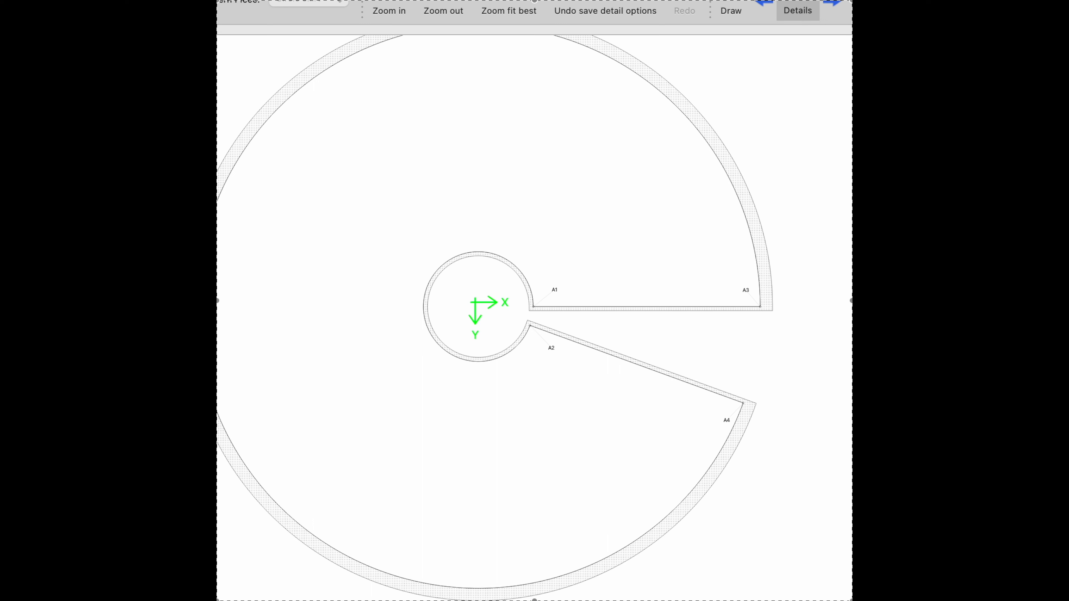
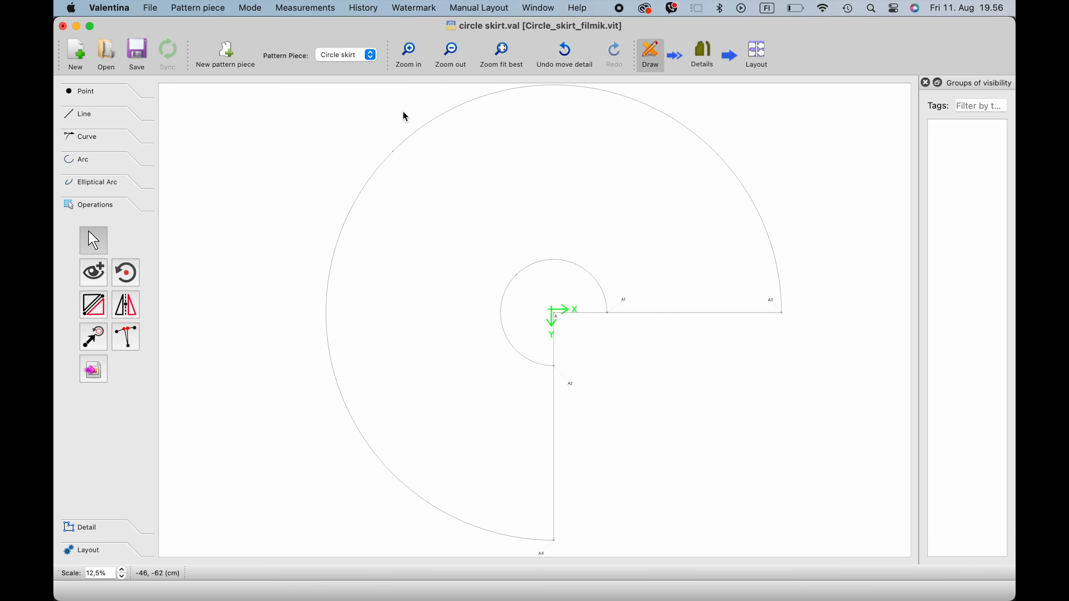
Create a new pattern piece labelled Waist band.
left_click(373, 58)
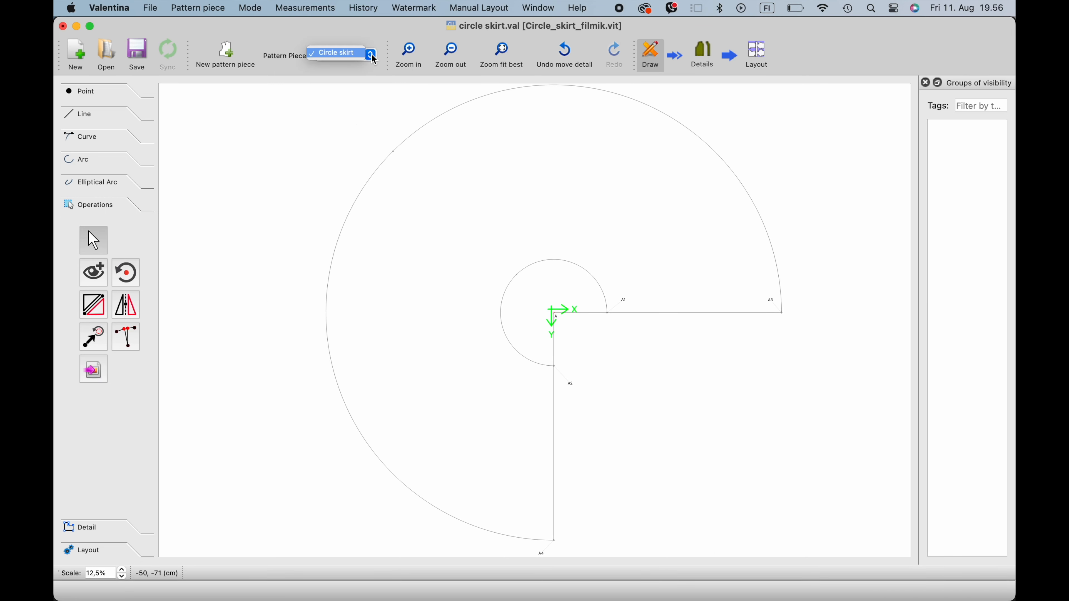
left_click(225, 11)
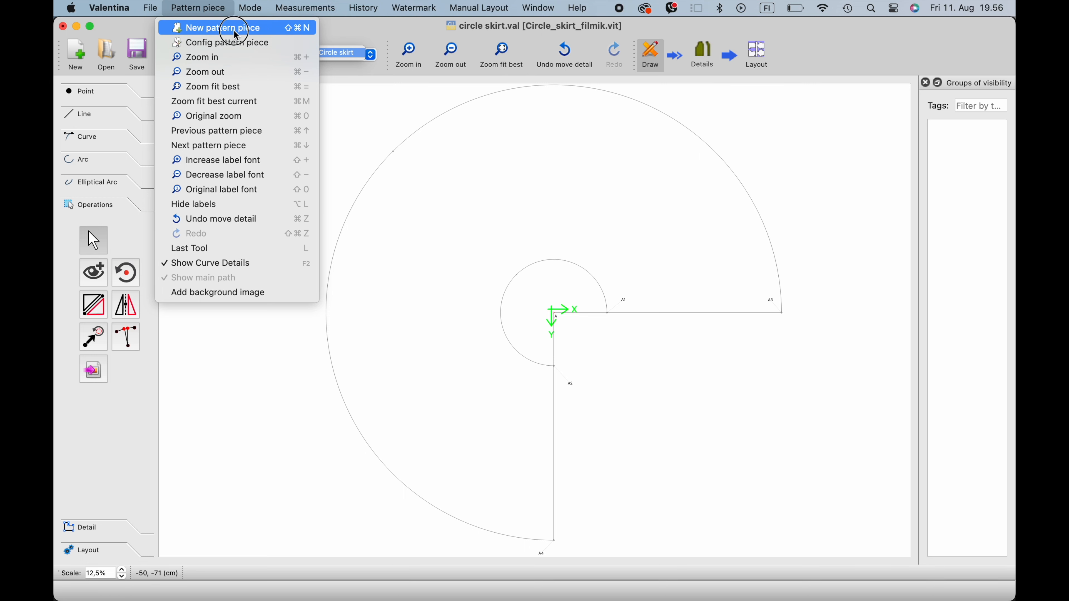
left_click(236, 28)
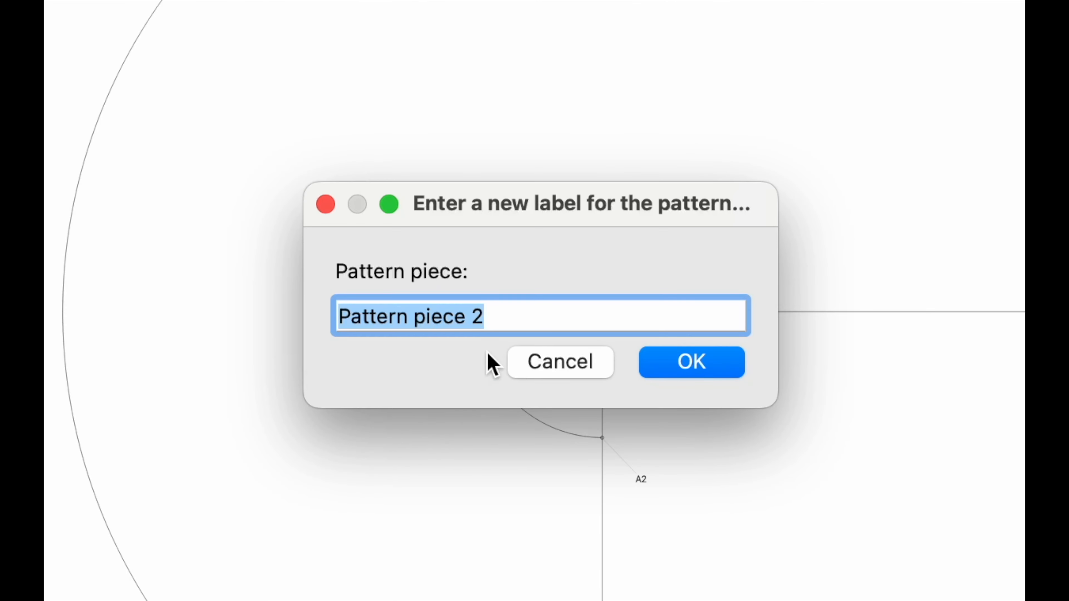
left_click_drag(515, 315, 388, 314)
type("Waist band")
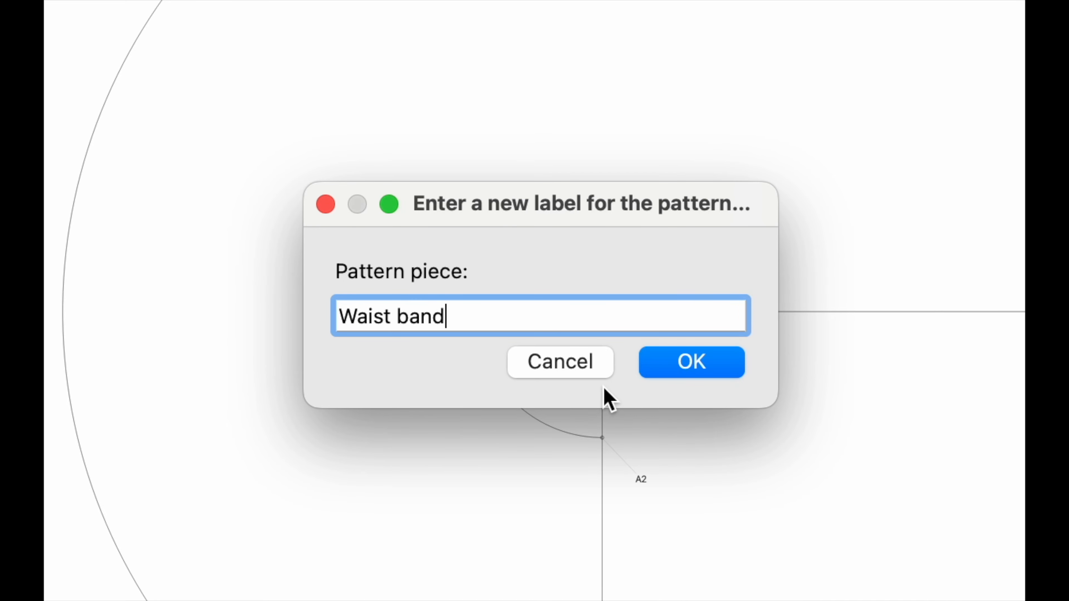
left_click(692, 363)
left_click(548, 383)
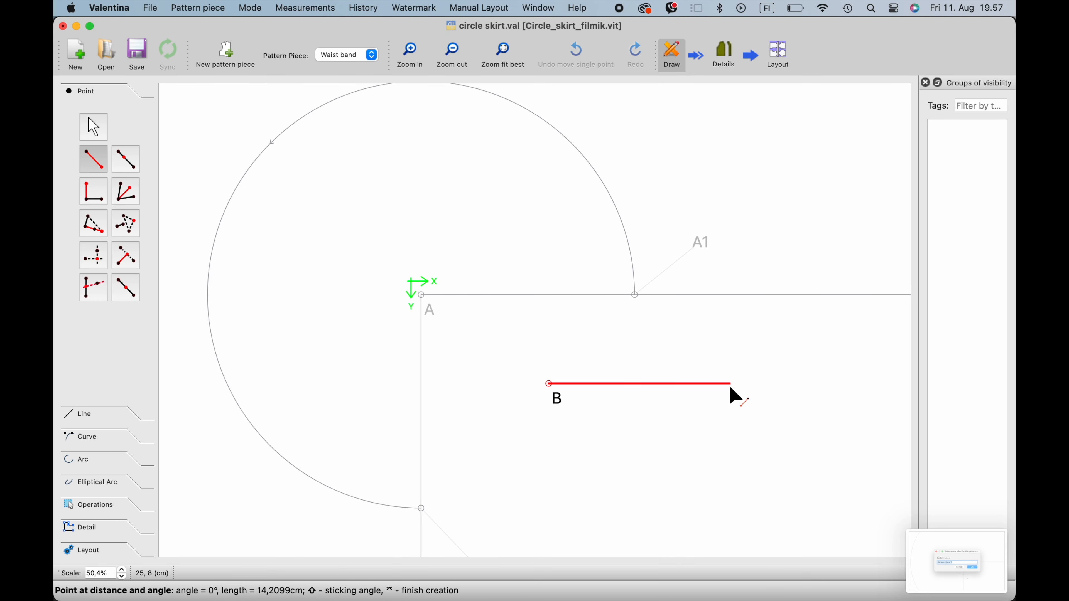
left_click(730, 384)
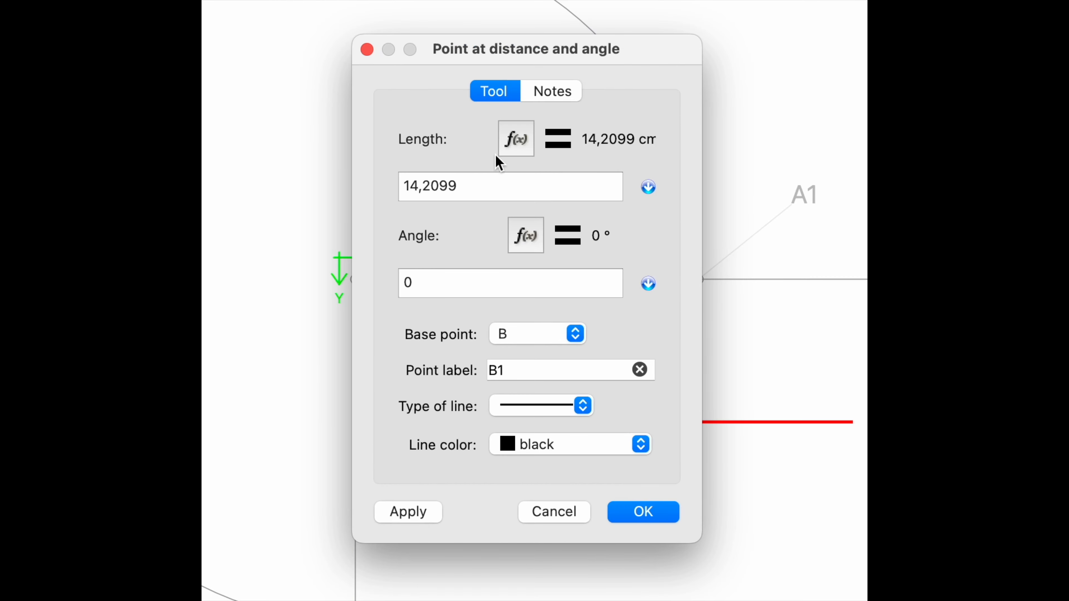
left_click(521, 207)
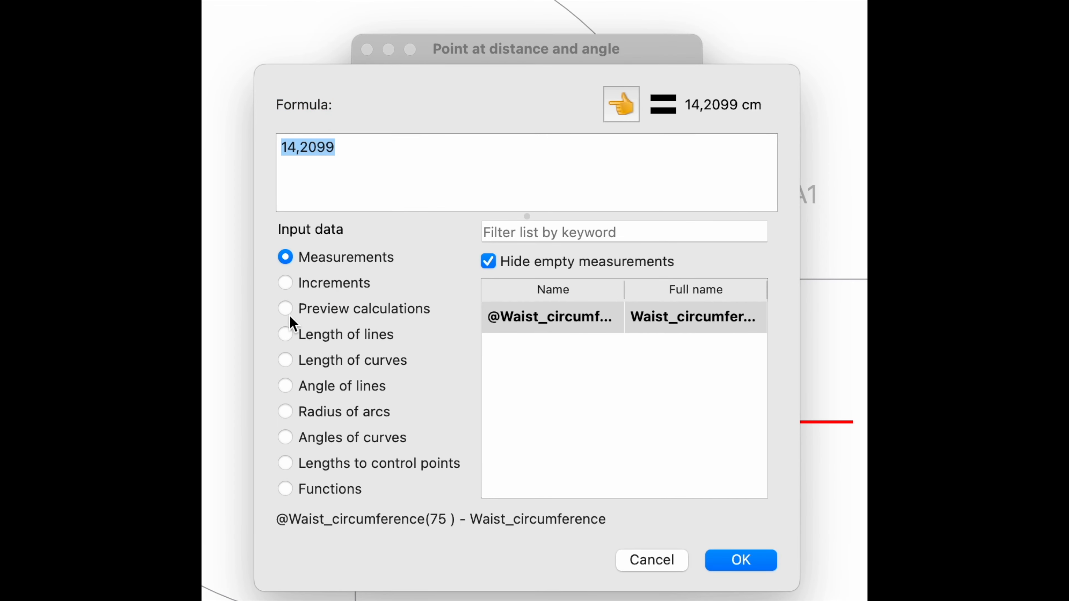
left_click(525, 328)
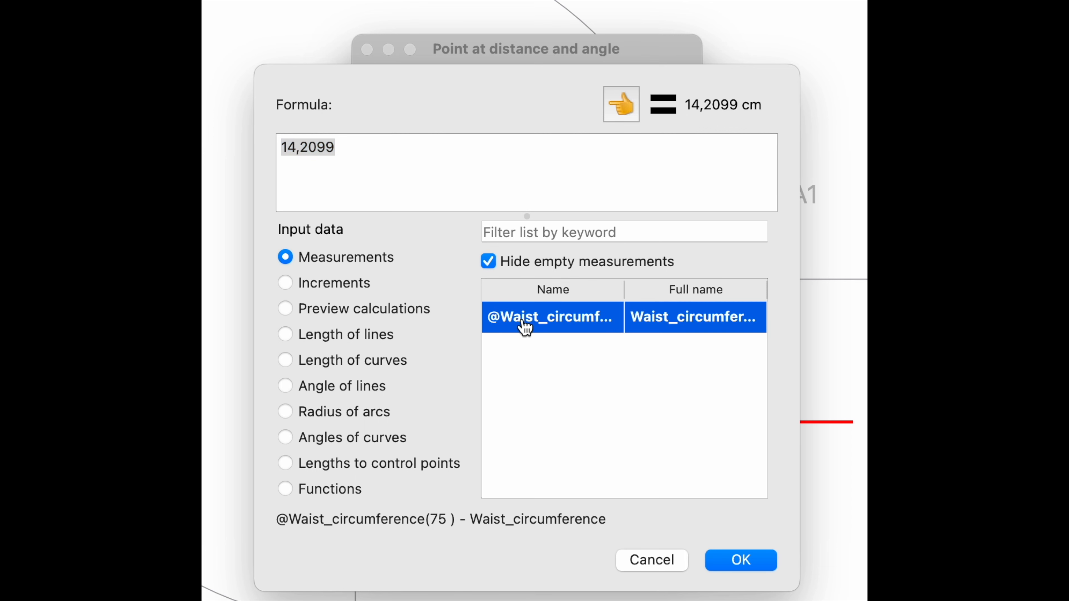
left_click(619, 93)
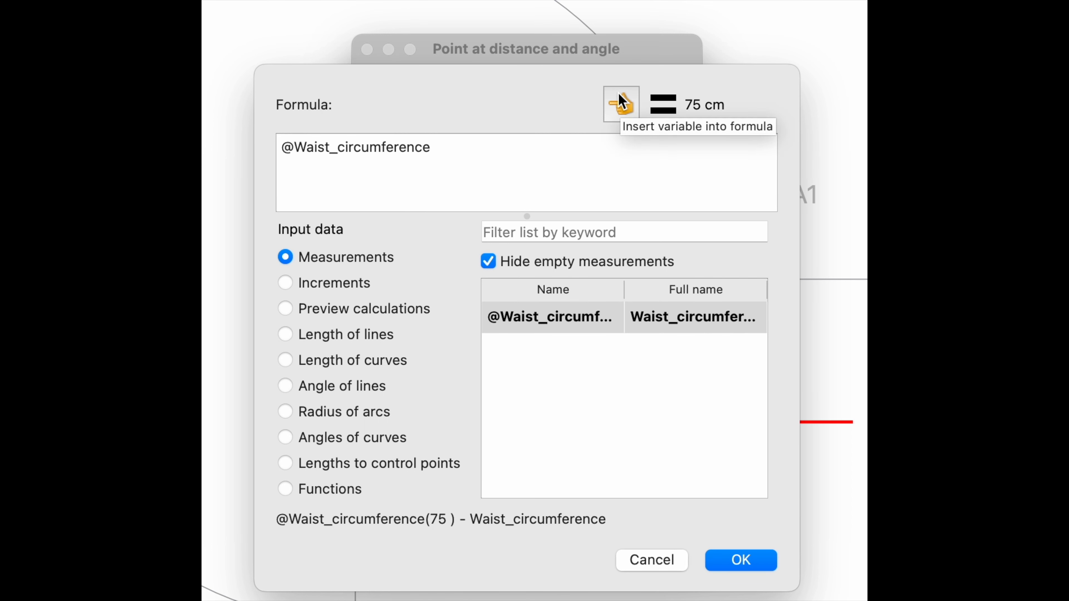
type("+2")
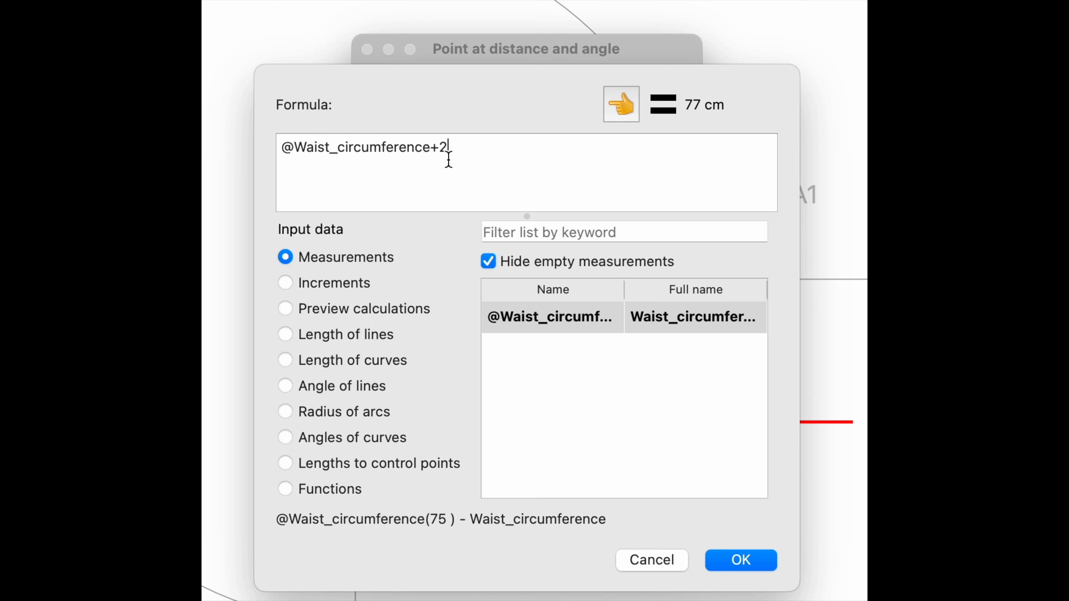
key("BackSpace")
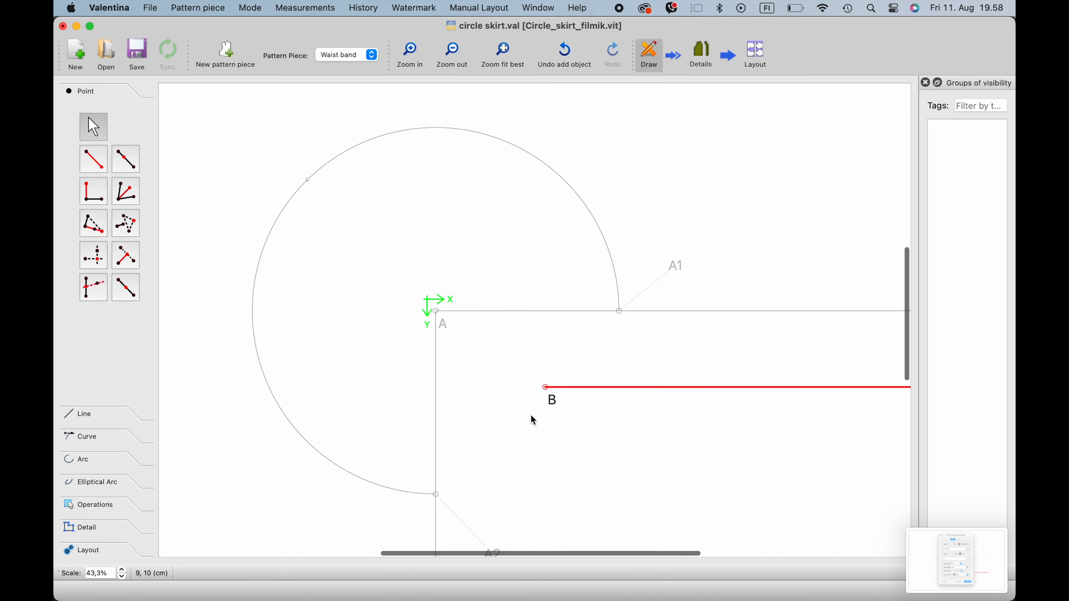
Construct point B2 from point B at an angle of 270 degrees with the length formula 4*2.
scroll(530, 415, "down", 3, "ctrl")
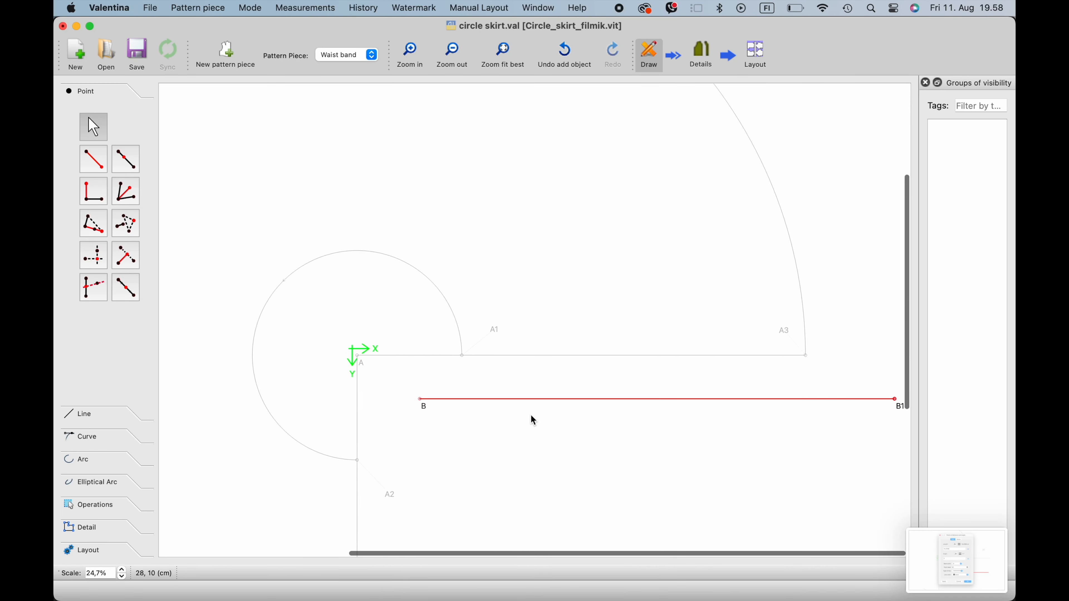
scroll(530, 414, "down", 3)
scroll(531, 416, "up", 2, "ctrl")
scroll(531, 415, "right", 3)
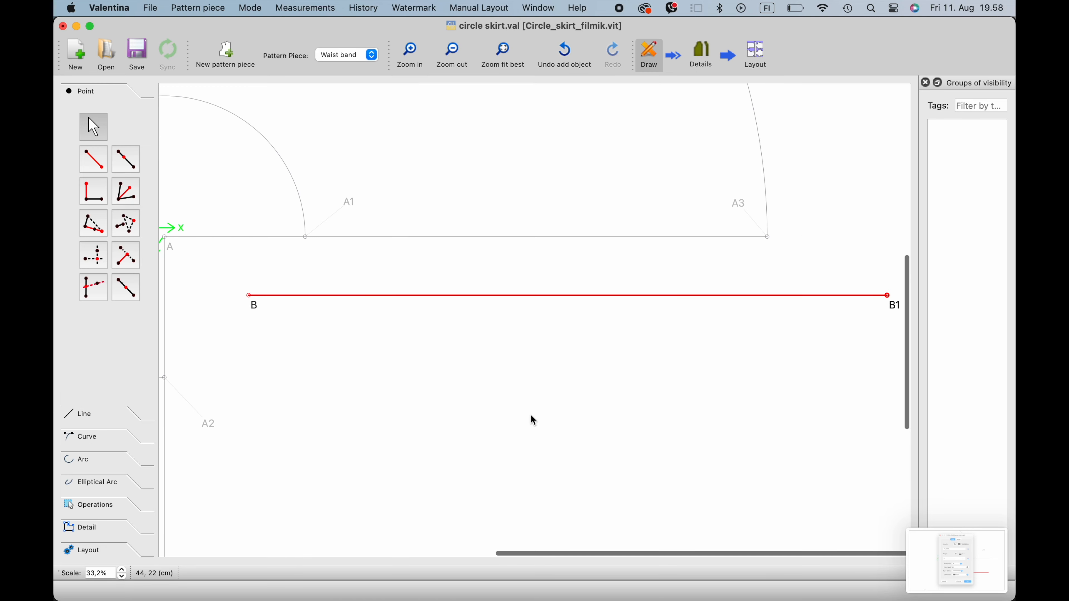
left_click(93, 162)
left_click(248, 296)
left_click(246, 362)
type("4")
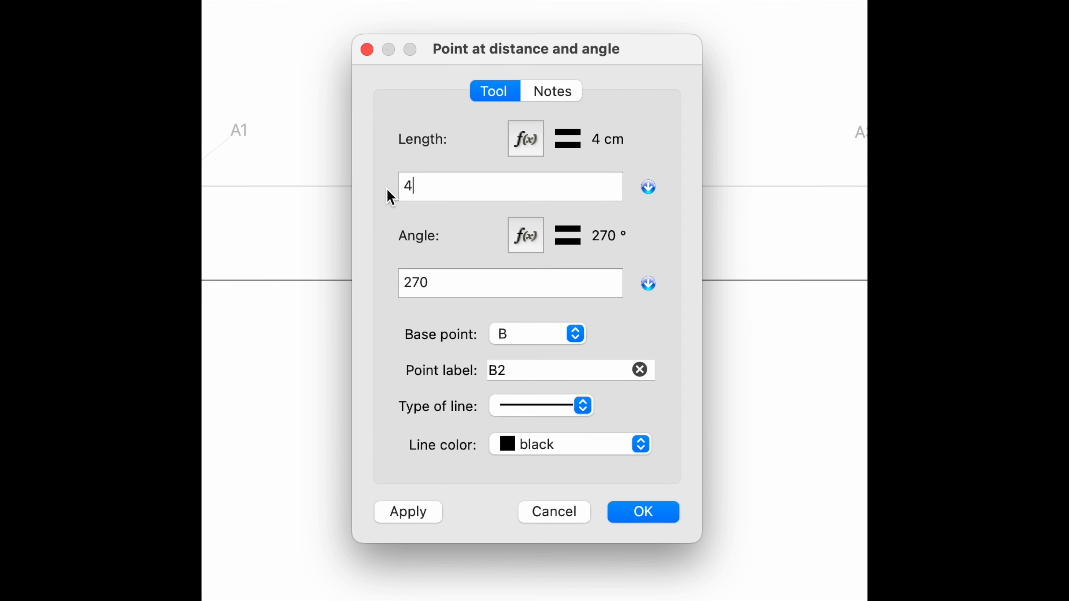
type("*2")
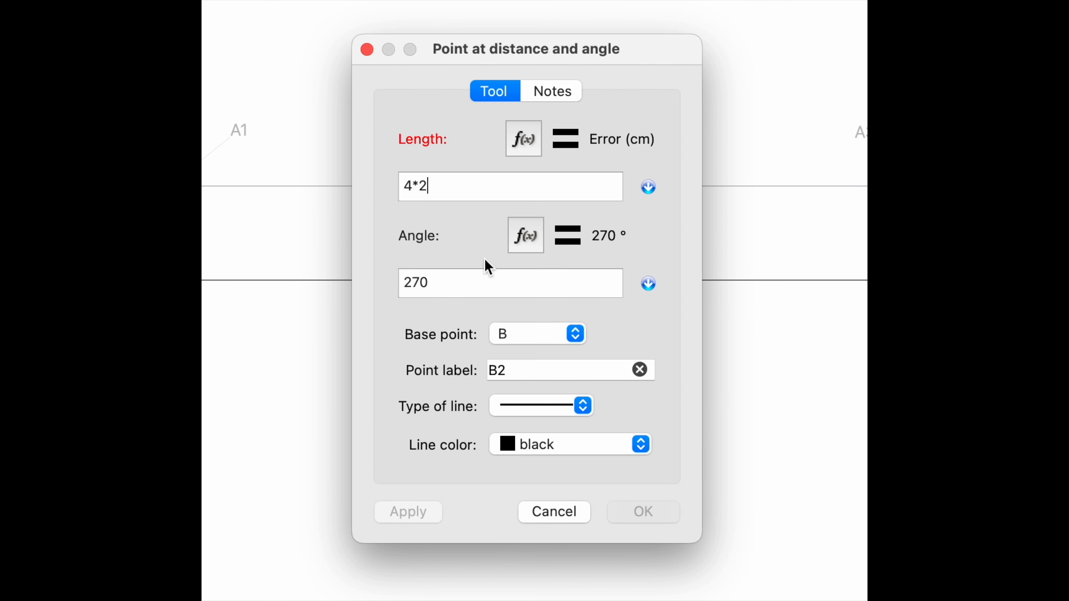
left_click(651, 515)
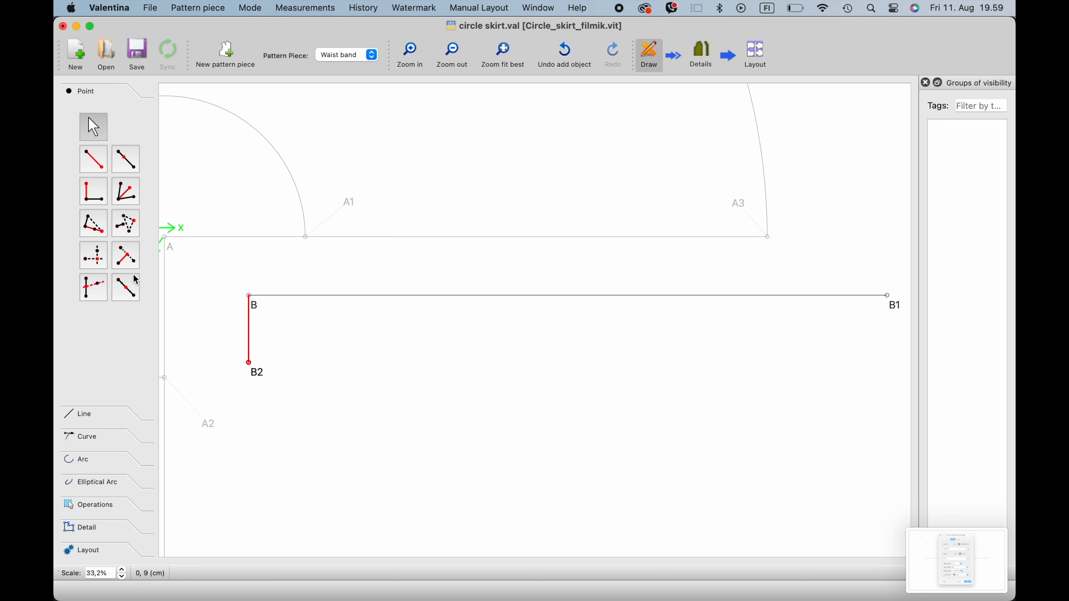
Construct point B3 with the X value of point B1 and the Y value of point B2.
left_click(97, 257)
left_click(887, 297)
left_click(249, 362)
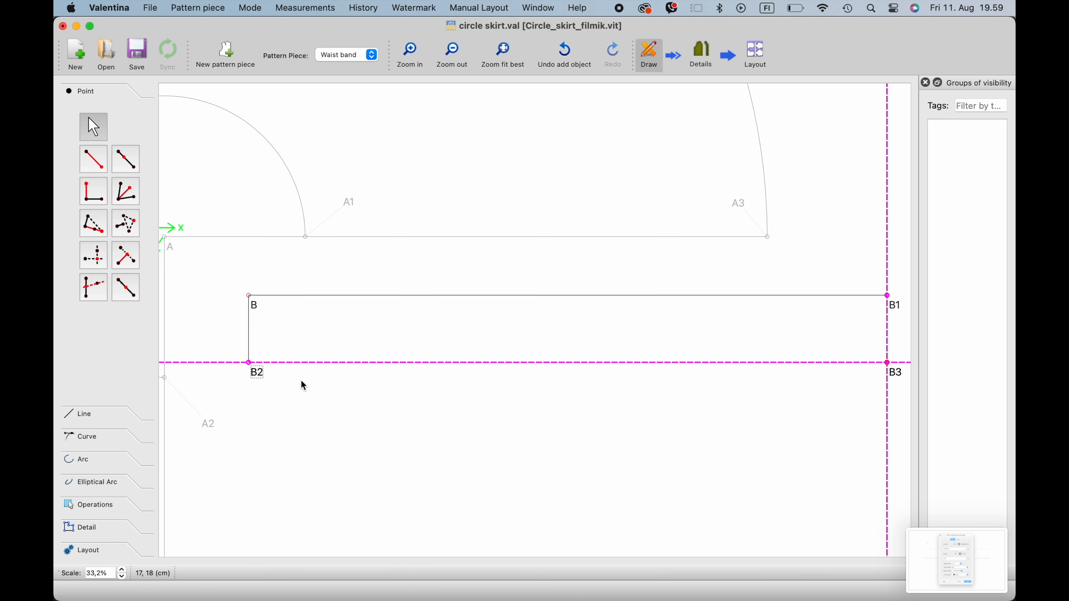
Close the waist band rectangle with lines from B2 to B3 and from B1 to B3.
left_click(101, 414)
left_click(97, 187)
left_click(259, 374)
left_click(888, 364)
left_click(92, 187)
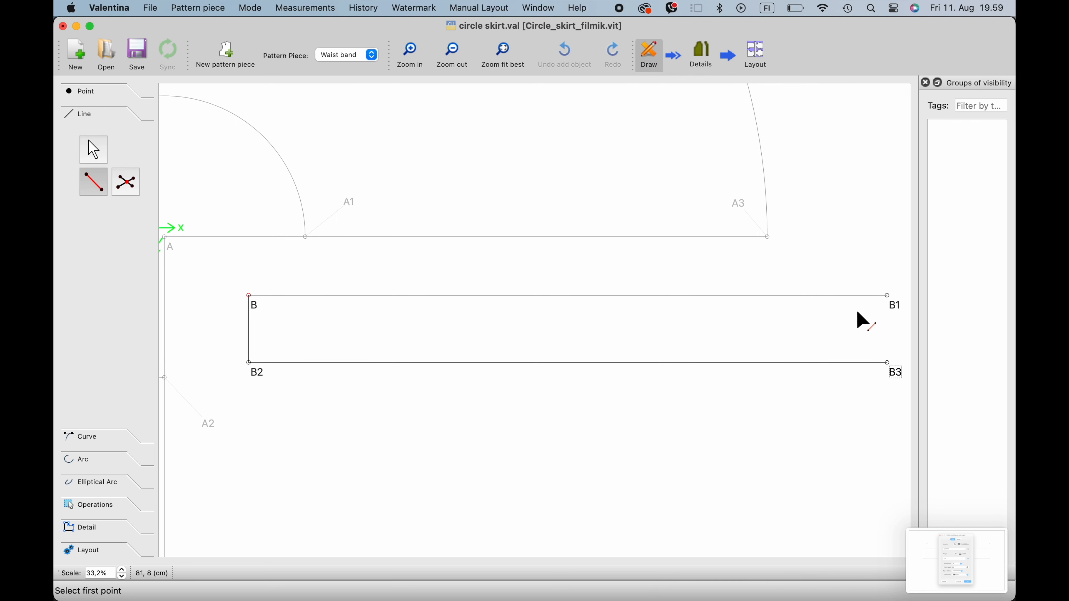
left_click(888, 298)
left_click(893, 373)
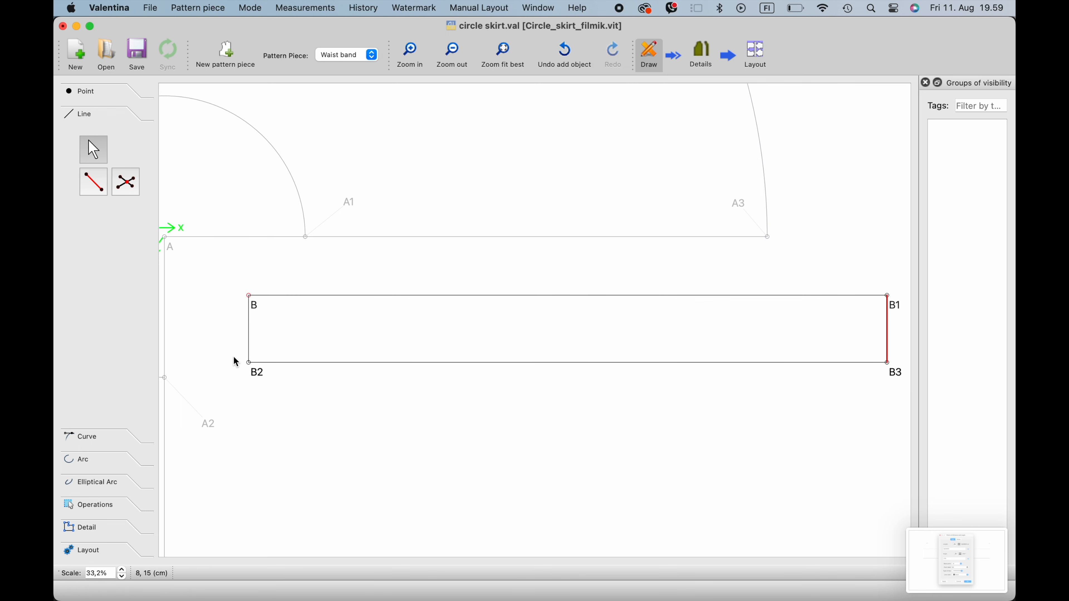
Place point B4 along the line from B to B2 with the length formula CurrentLength/2.
left_click(86, 101)
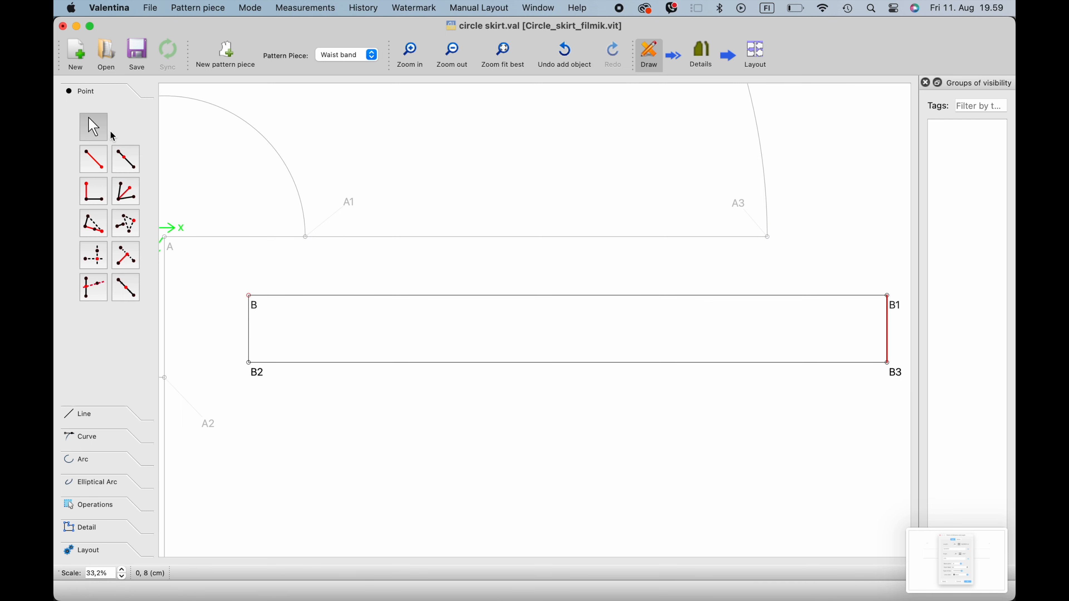
left_click(127, 287)
left_click(248, 296)
left_click(249, 362)
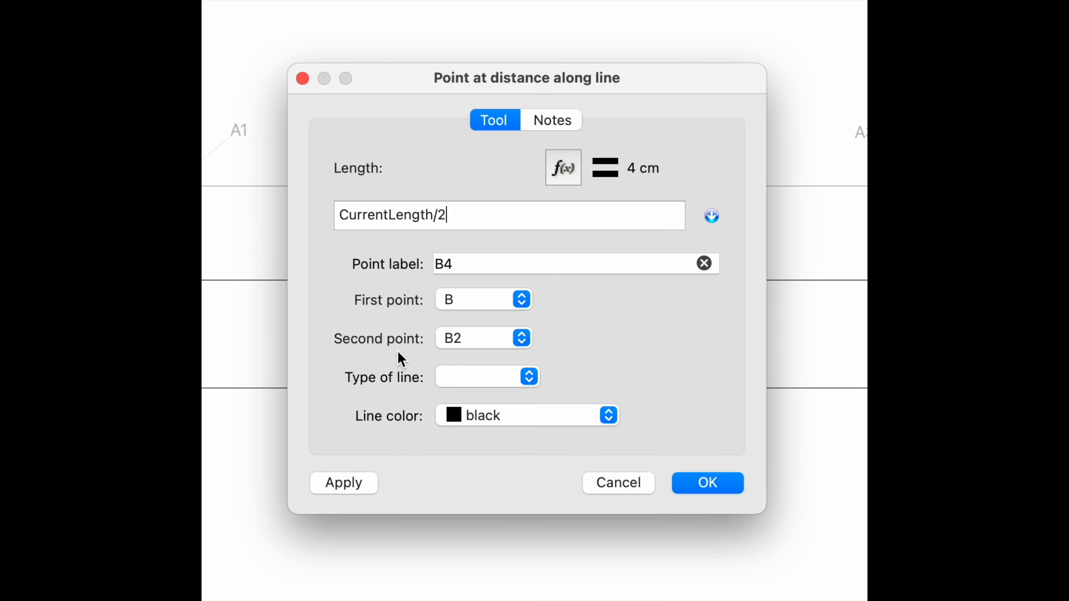
left_click(708, 486)
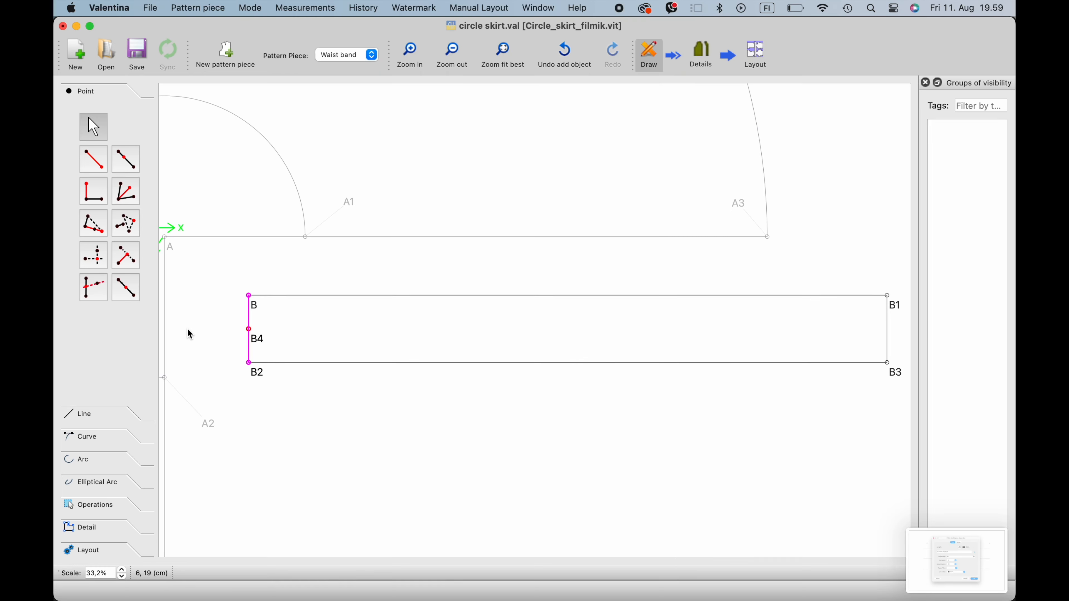
Construct point B5 with the X value of point B1 and the Y value of point B4.
left_click(93, 255)
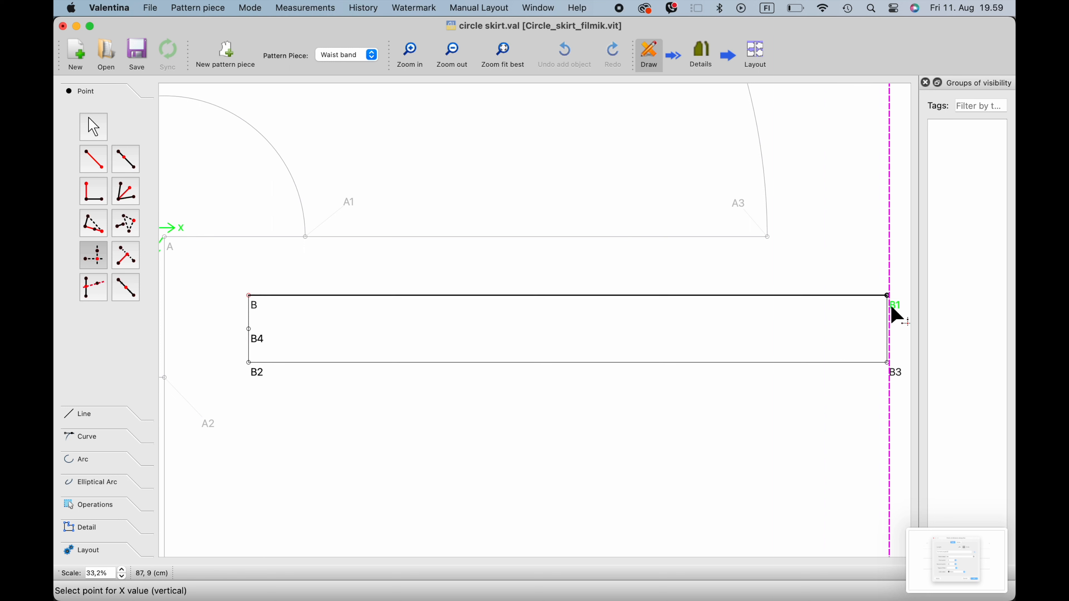
left_click(892, 310)
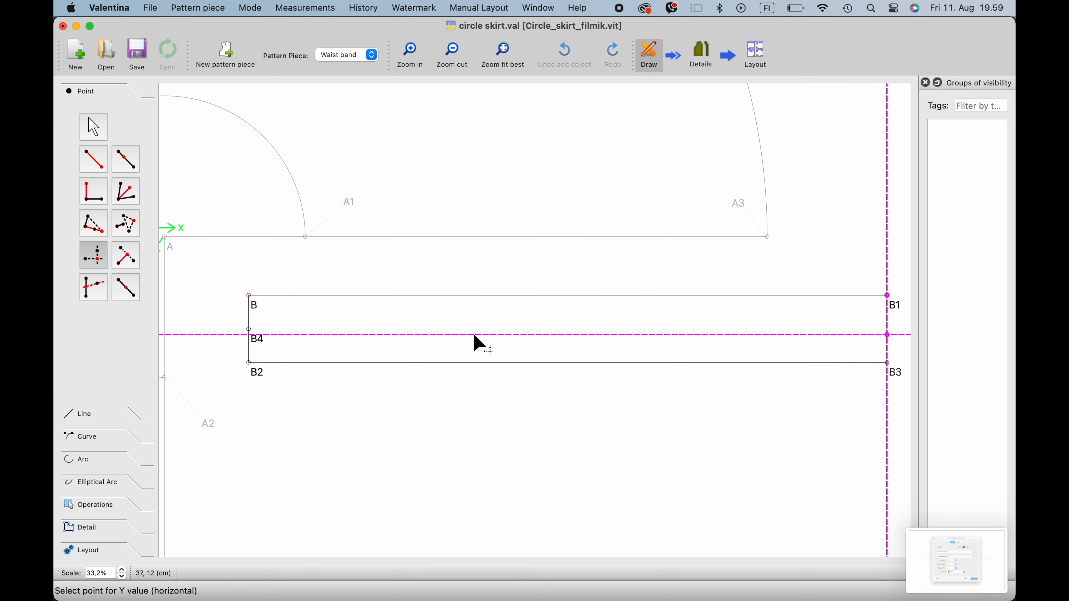
left_click(256, 337)
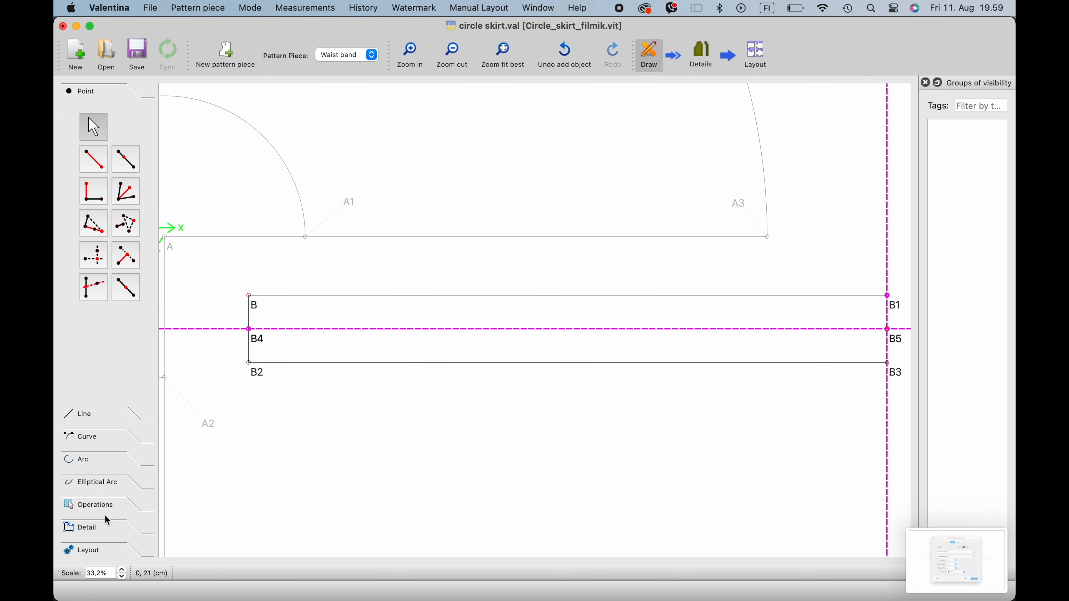
Trace the main path of a new waist band workpiece clockwise through B, B1, B5, B3, B2 and B4.
left_click(106, 530)
left_click(104, 337)
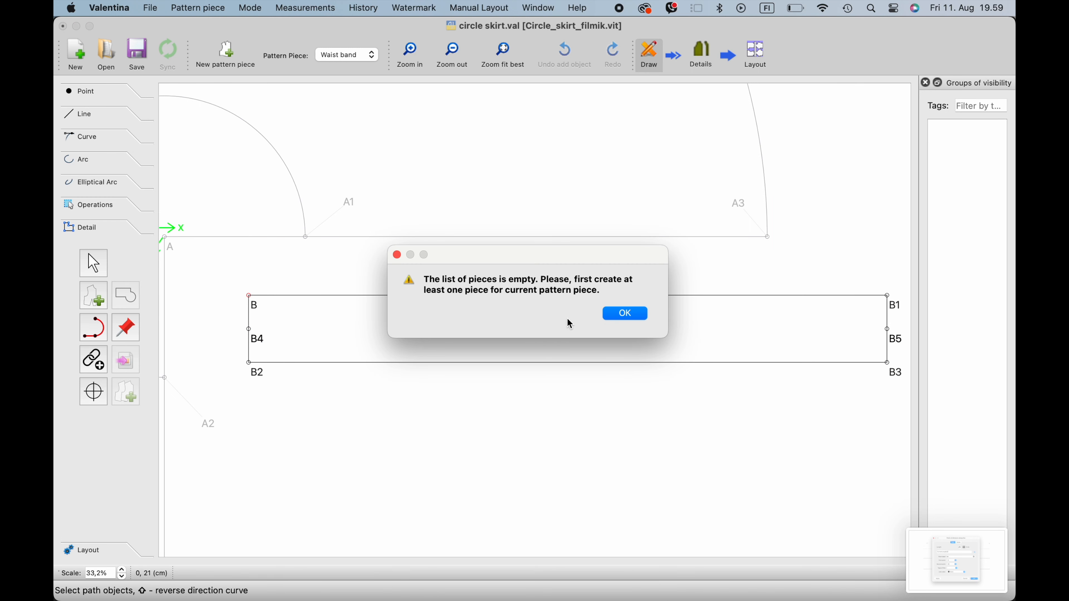
left_click(624, 313)
left_click(93, 295)
left_click(248, 296)
left_click(888, 297)
left_click(889, 329)
left_click(889, 363)
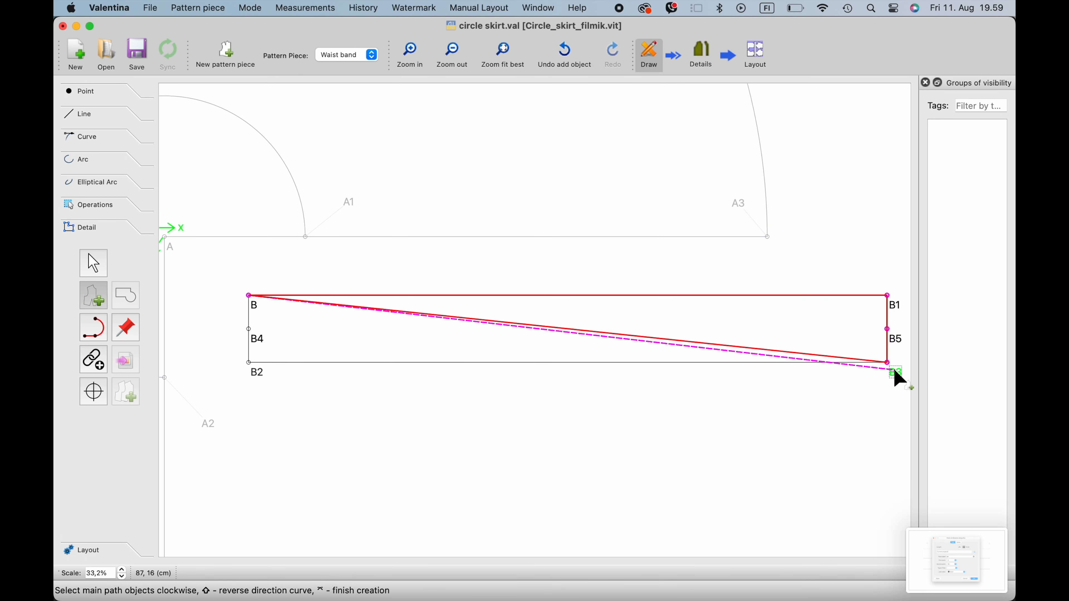
left_click(260, 372)
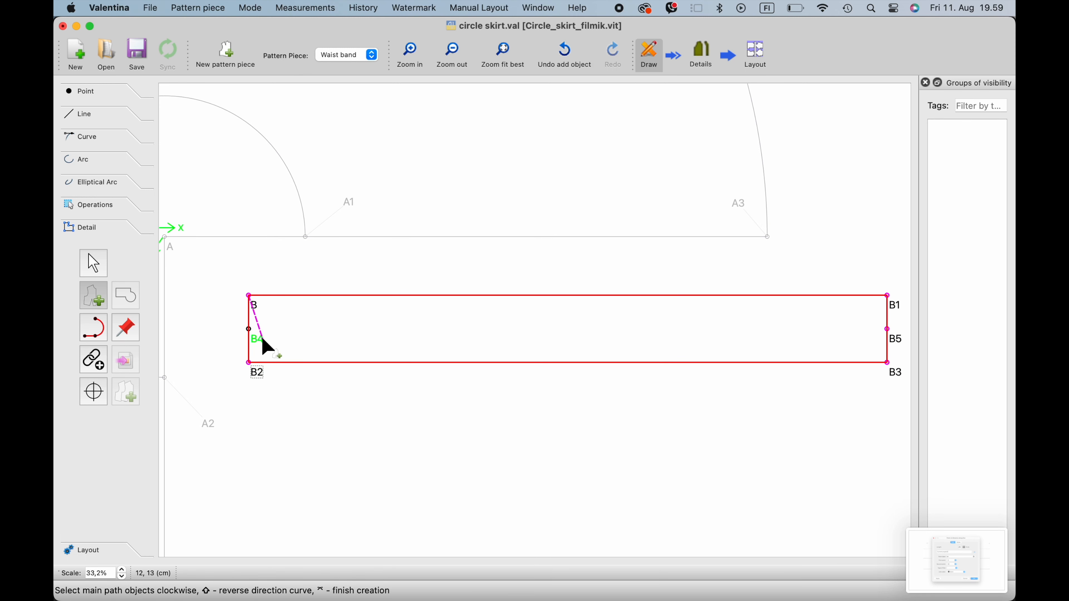
left_click(274, 322)
key("Return")
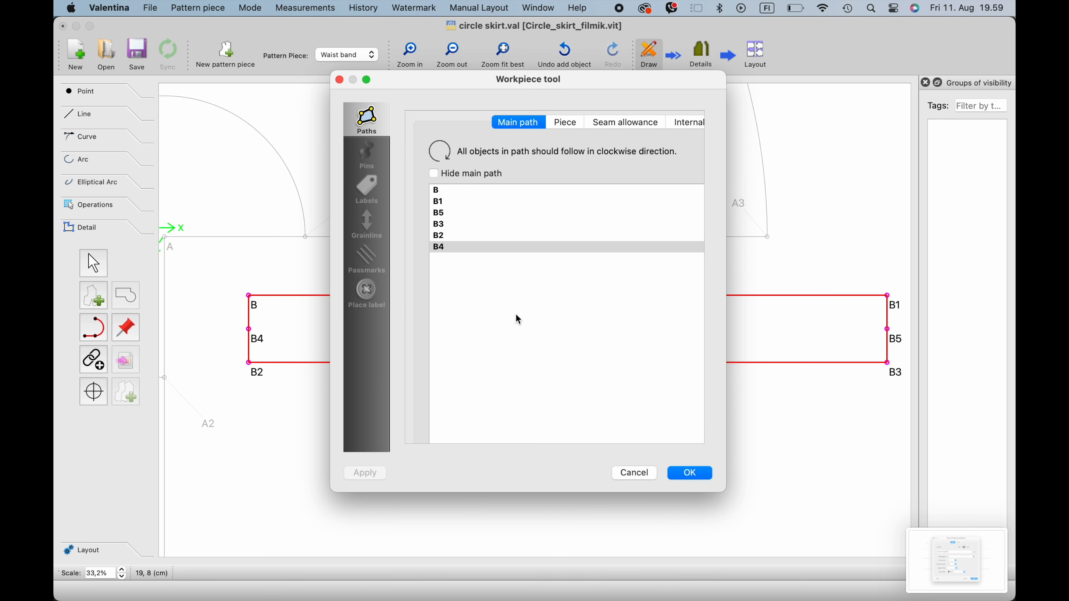
Name the new workpiece detail Waist band and create it.
left_click(566, 122)
double_click(551, 144)
type("Waist band")
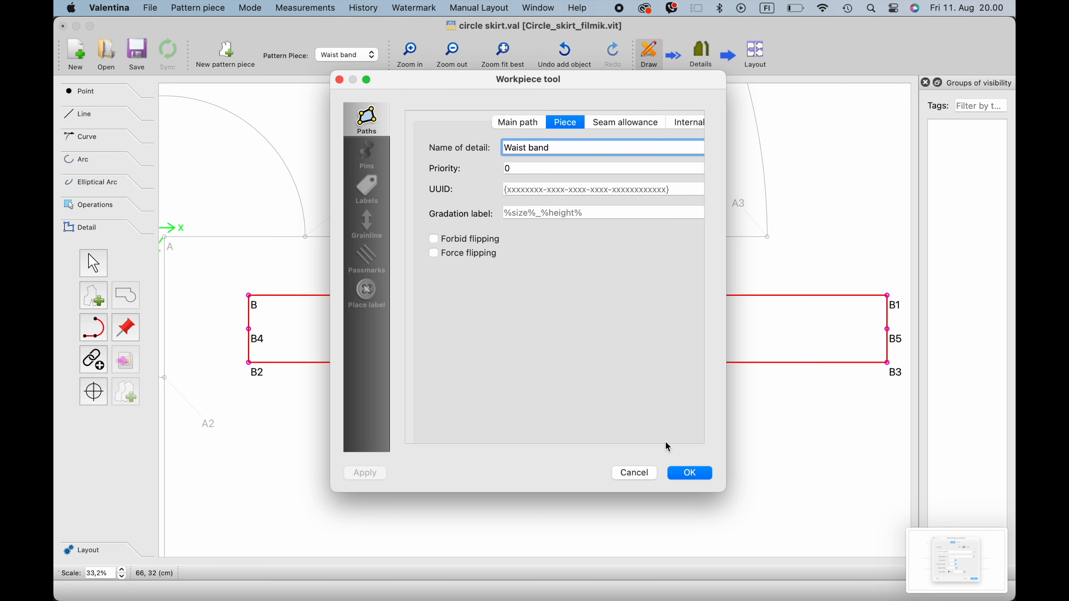
left_click(686, 473)
Move the waist band piece in details mode into the open area beneath the skirt piece's straight edge.
left_click(697, 60)
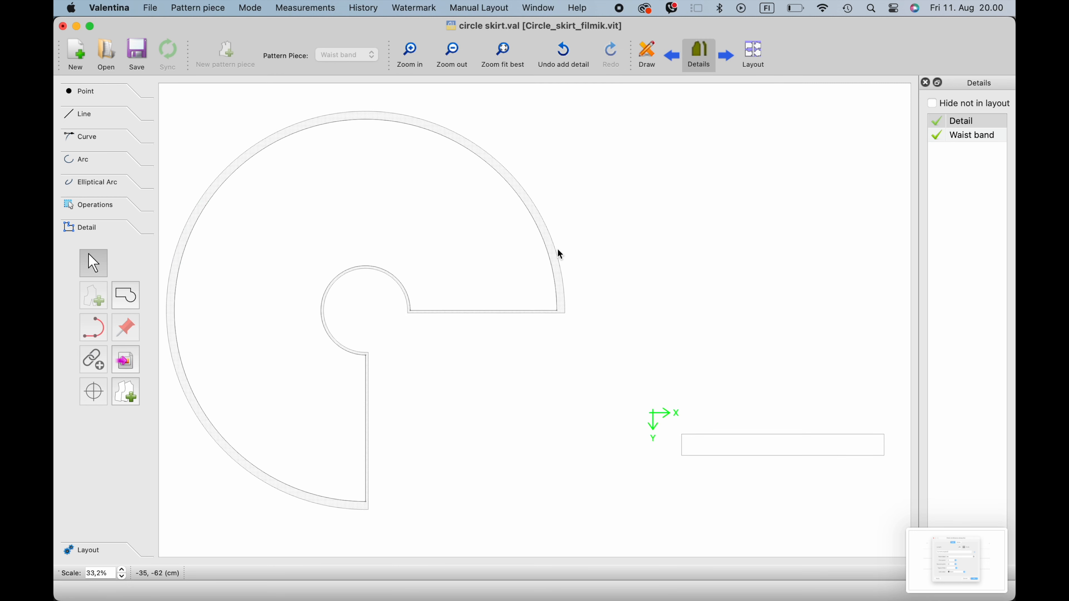
left_click_drag(720, 450, 446, 364)
scroll(446, 364, "up", 3, "ctrl")
scroll(442, 367, "up", 5, "ctrl")
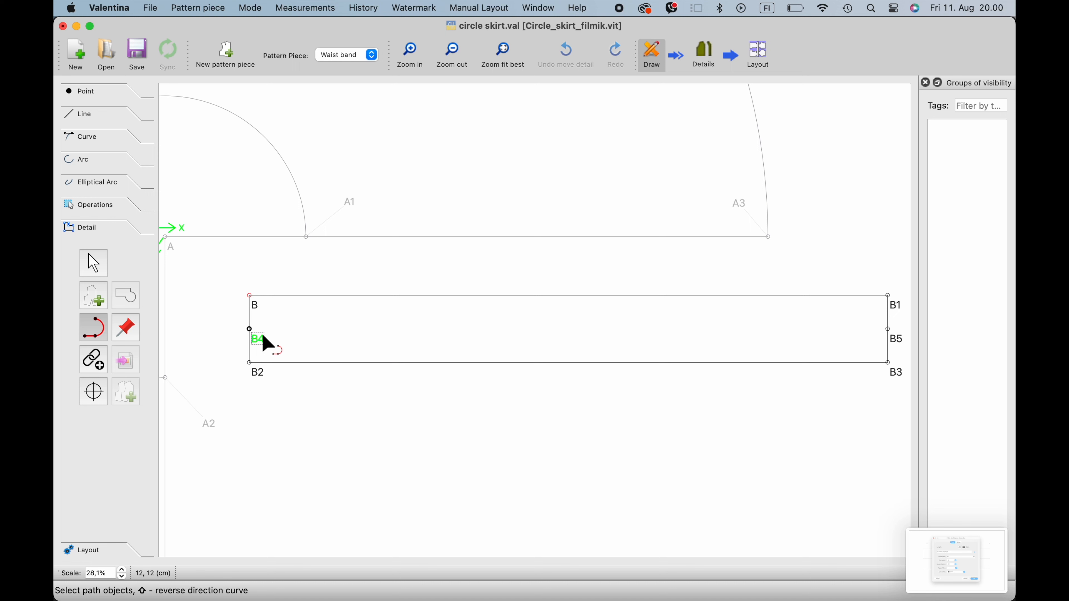
Add a dashed internal path from B4 to B5 to the Waist band piece.
left_click(251, 331)
left_click(888, 328)
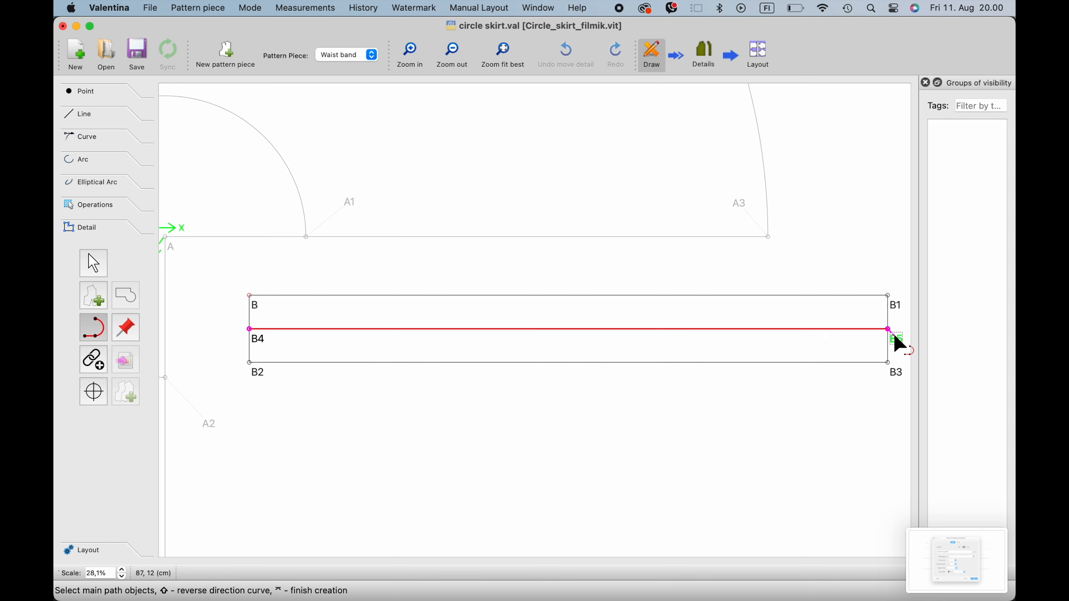
key("Return")
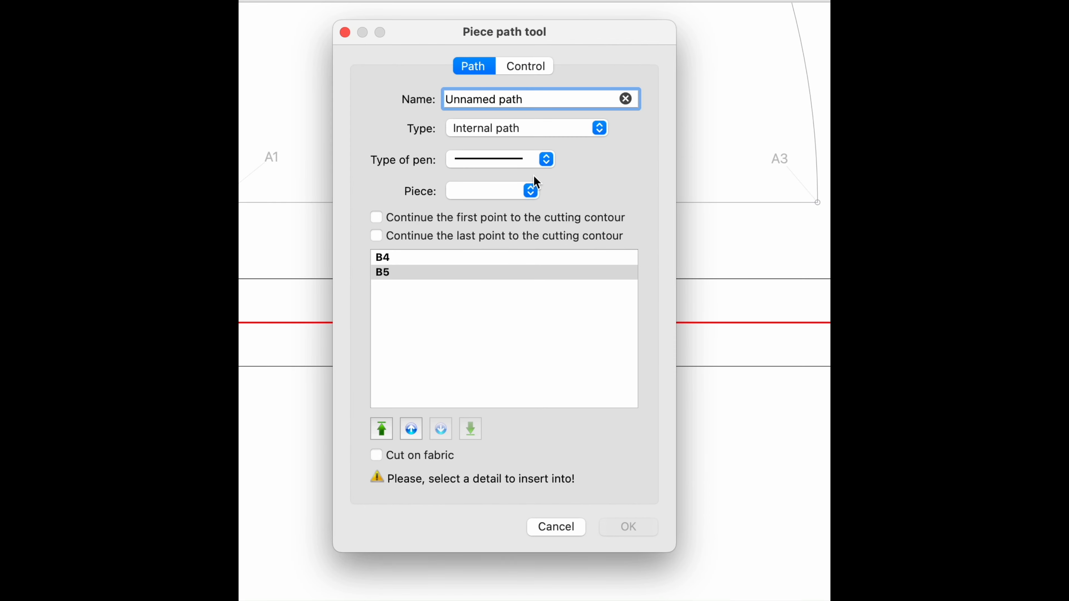
left_click(559, 204)
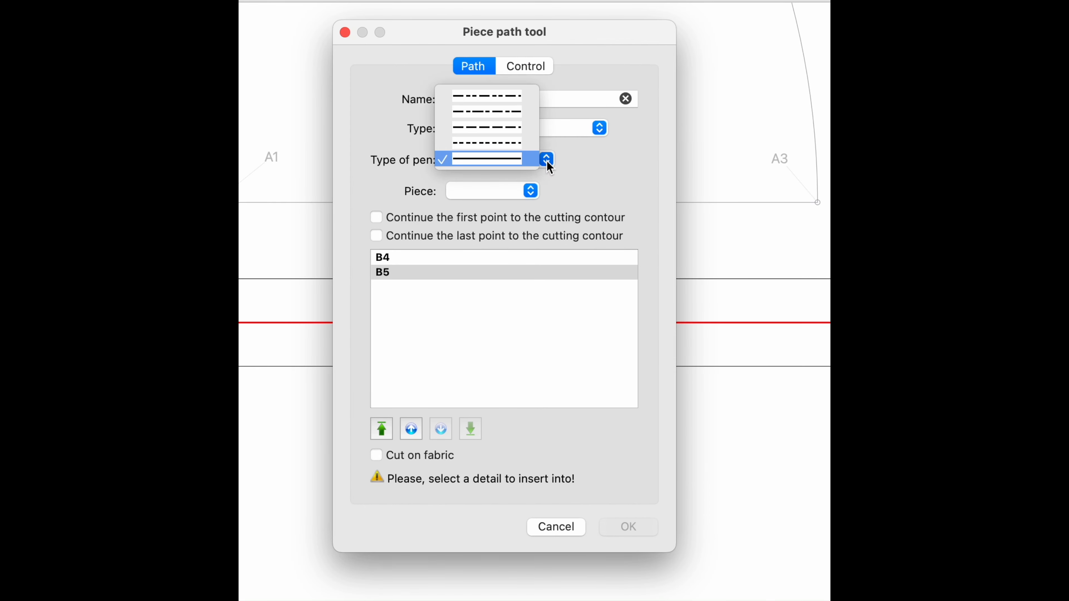
left_click(517, 128)
left_click(536, 191)
left_click(513, 193)
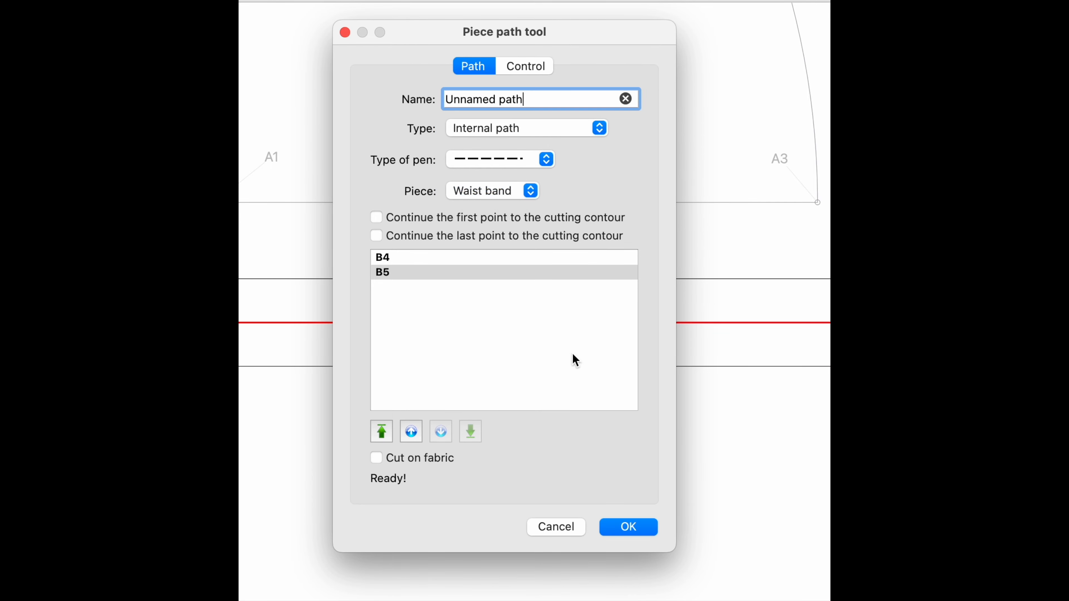
left_click(634, 530)
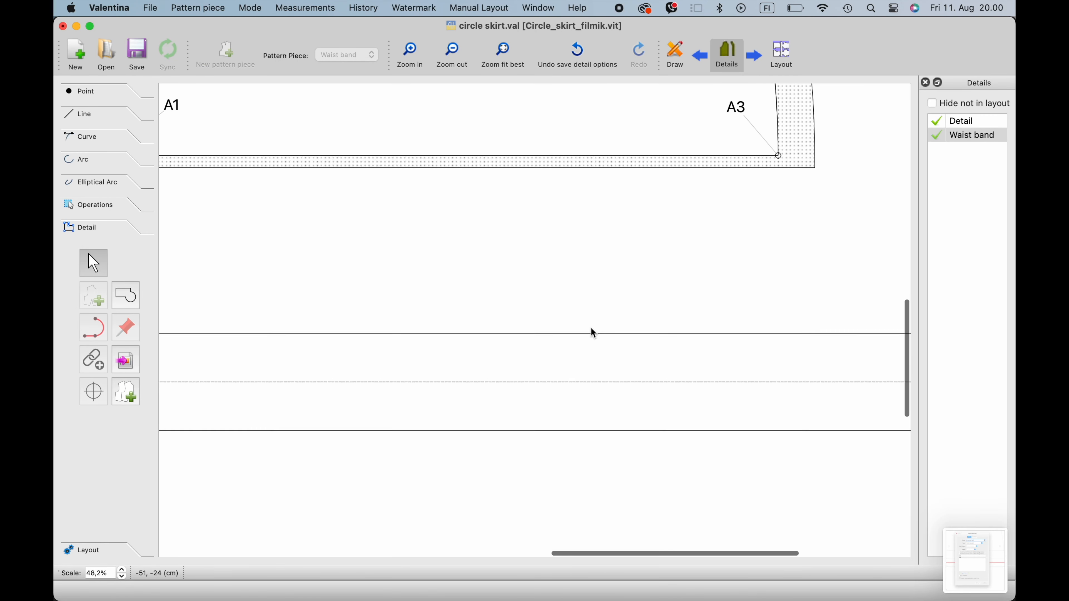
Enable the seam allowance on the waist band piece with a width of 1 cm.
scroll(591, 331, "up", 5, "ctrl")
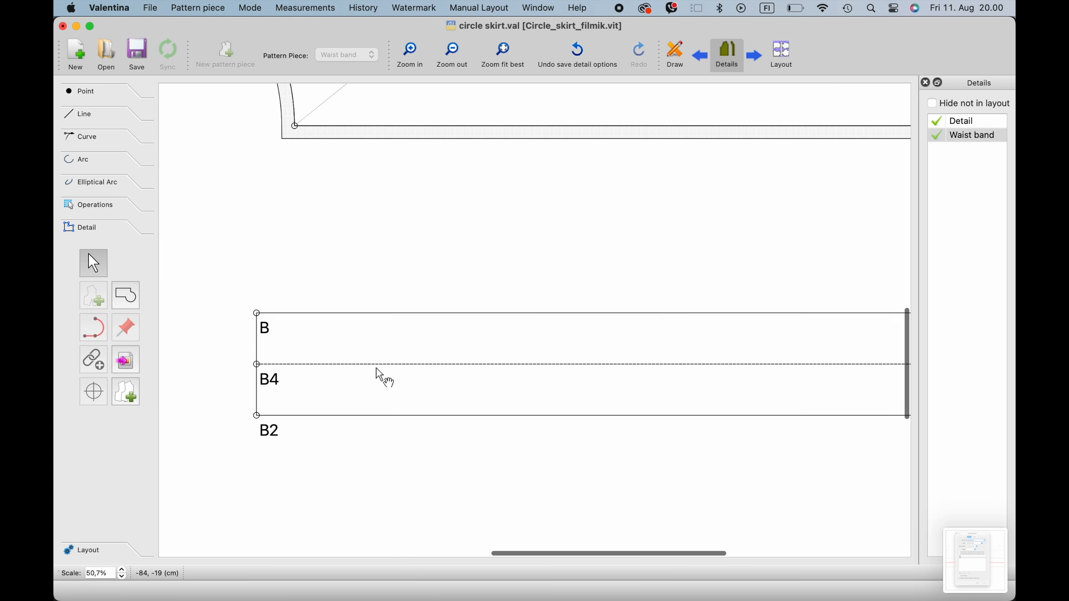
scroll(361, 370, "right", 5)
scroll(421, 386, "down", 5, "ctrl")
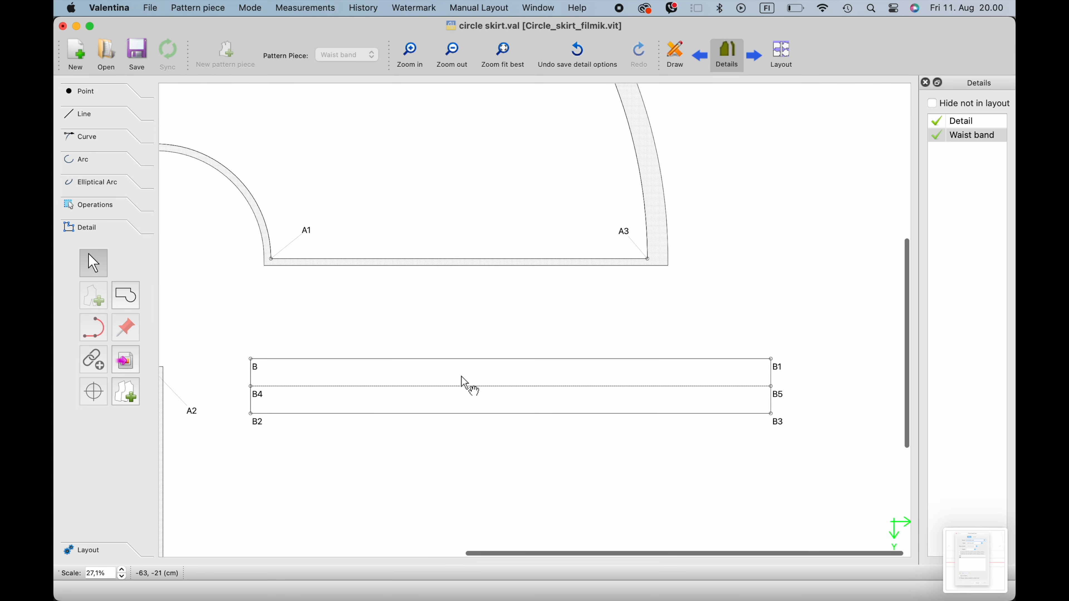
right_click(389, 381)
left_click(415, 382)
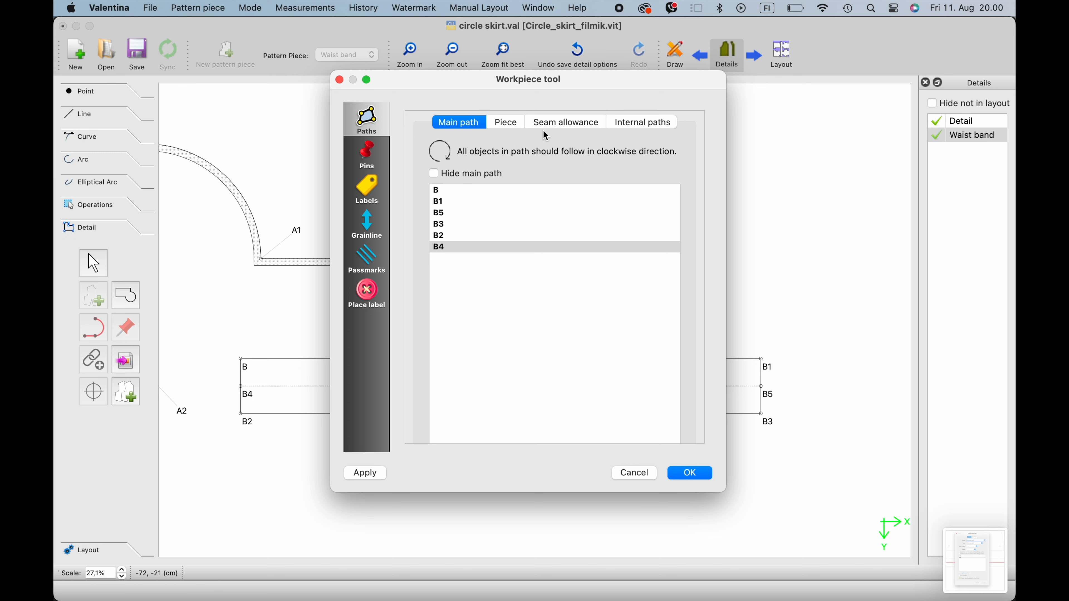
left_click(553, 124)
left_click_drag(513, 82, 570, 94)
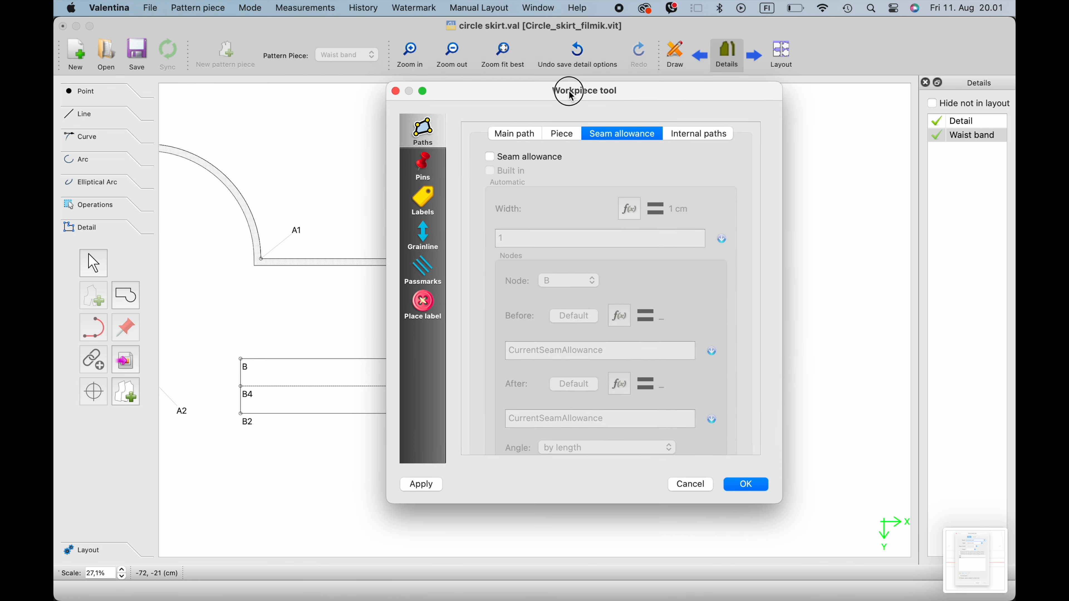
left_click(493, 160)
key("Return")
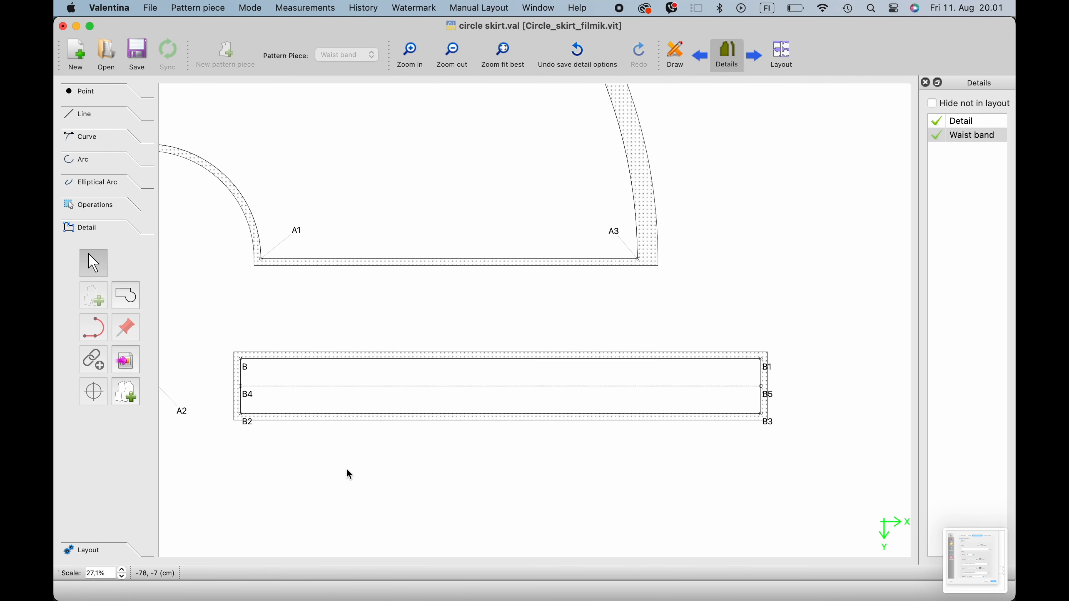
Mark points B4 and B5 of the waist band piece as passmarks.
scroll(279, 389, "up", 5, "ctrl")
right_click(297, 404)
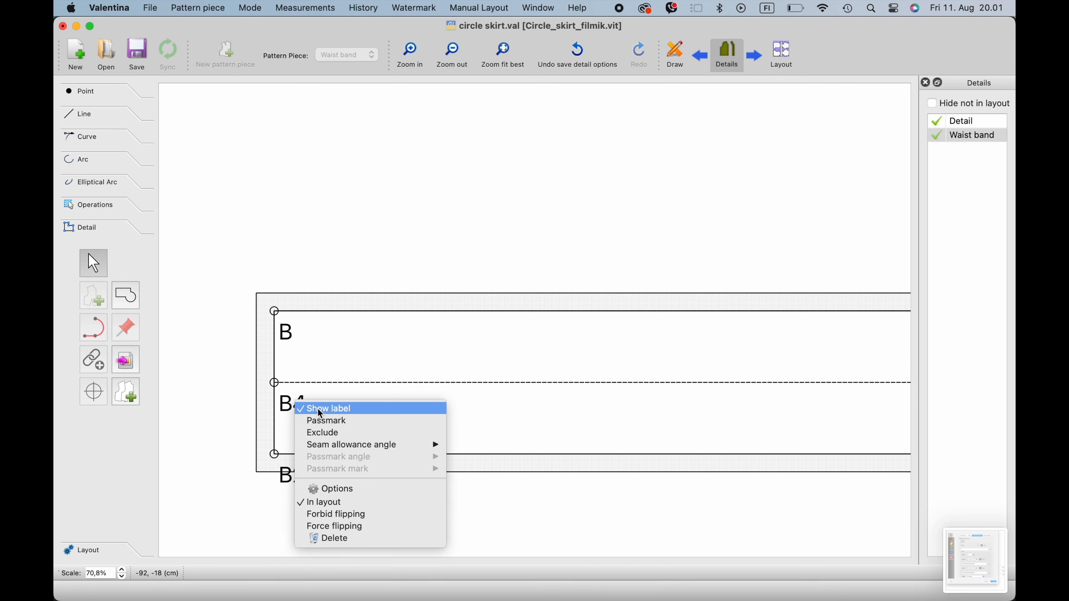
left_click(325, 423)
scroll(388, 402, "down", 6, "ctrl")
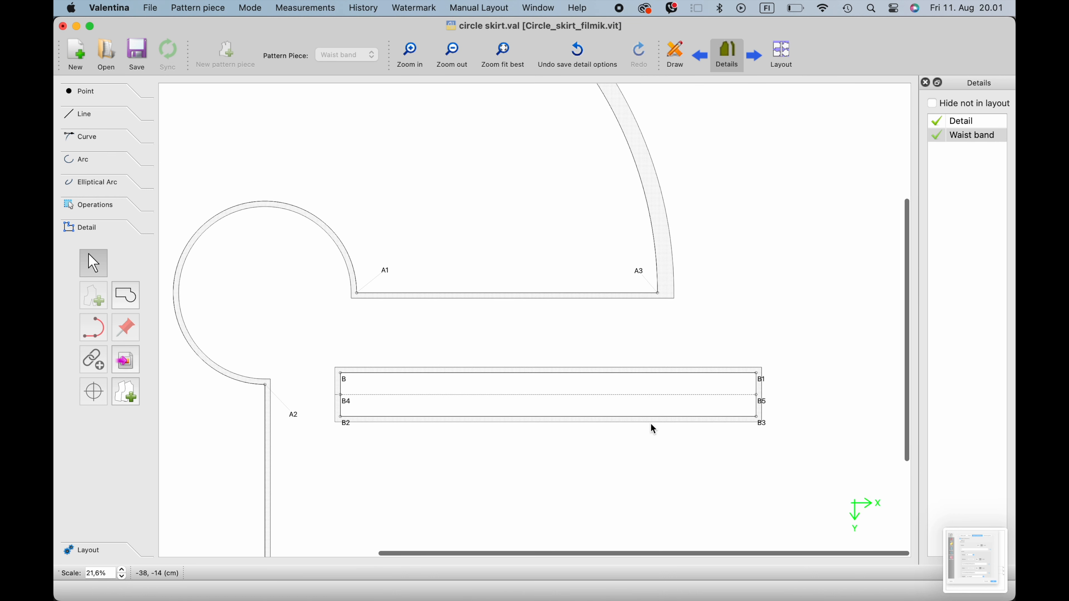
scroll(779, 383, "up", 4, "ctrl")
right_click(747, 436)
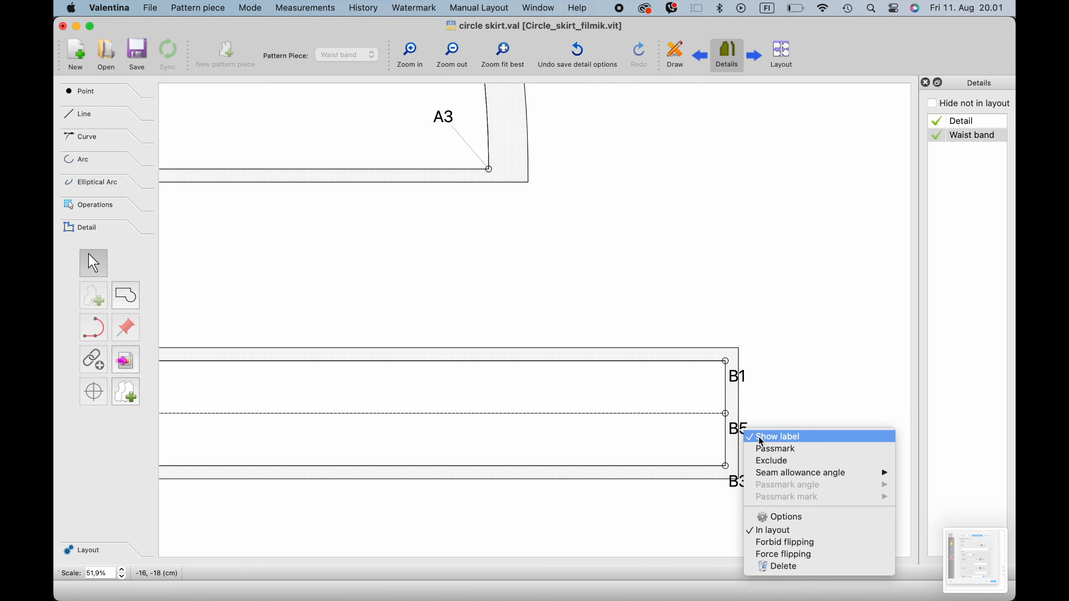
left_click(759, 449)
scroll(651, 423, "down", 4, "ctrl")
scroll(542, 403, "left", 2)
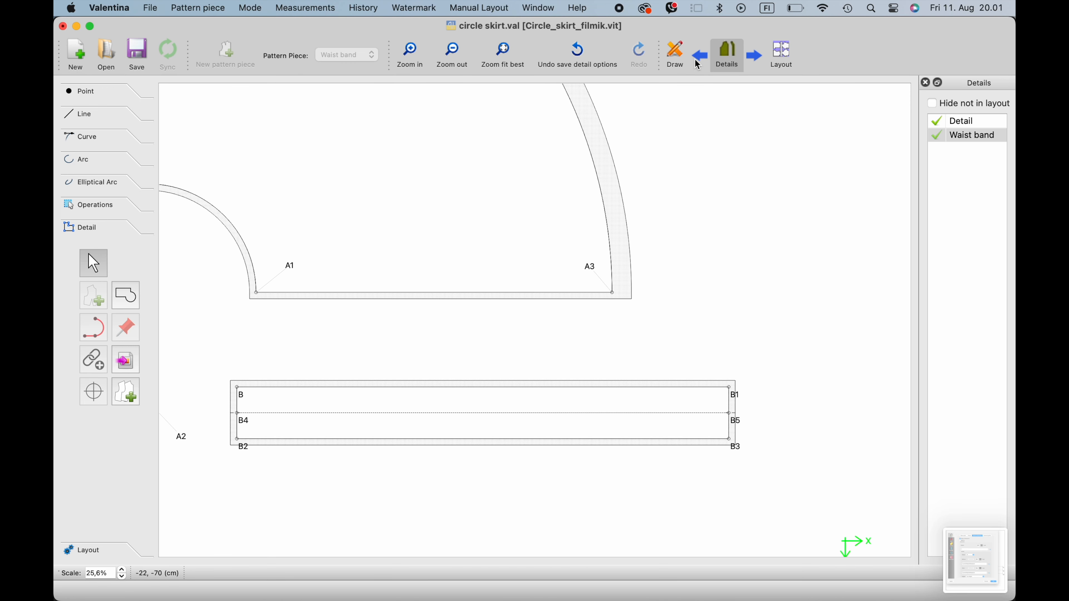
Construct midpoint B6 between B and B1, and point B7 with the X value of B6 and the Y value of B2.
left_click(676, 56)
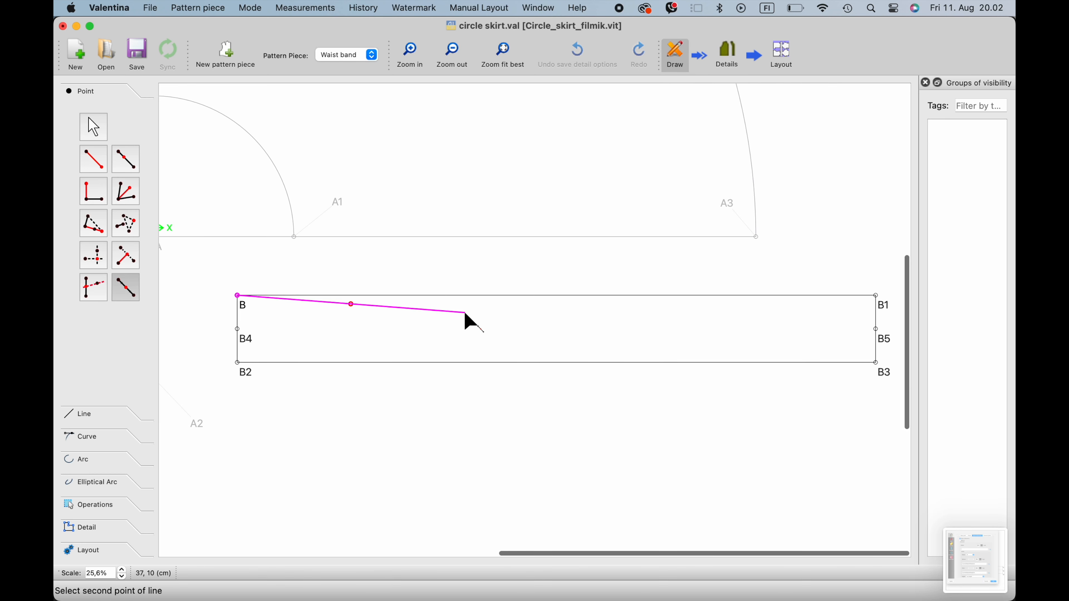
left_click(876, 296)
left_click(634, 423)
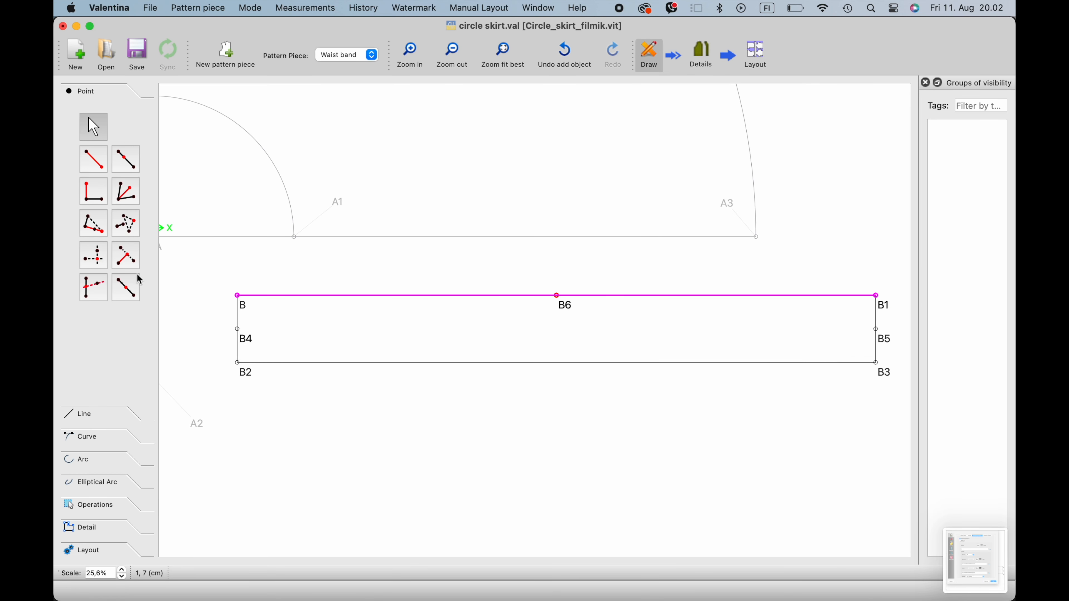
left_click(93, 256)
left_click(557, 296)
left_click(236, 365)
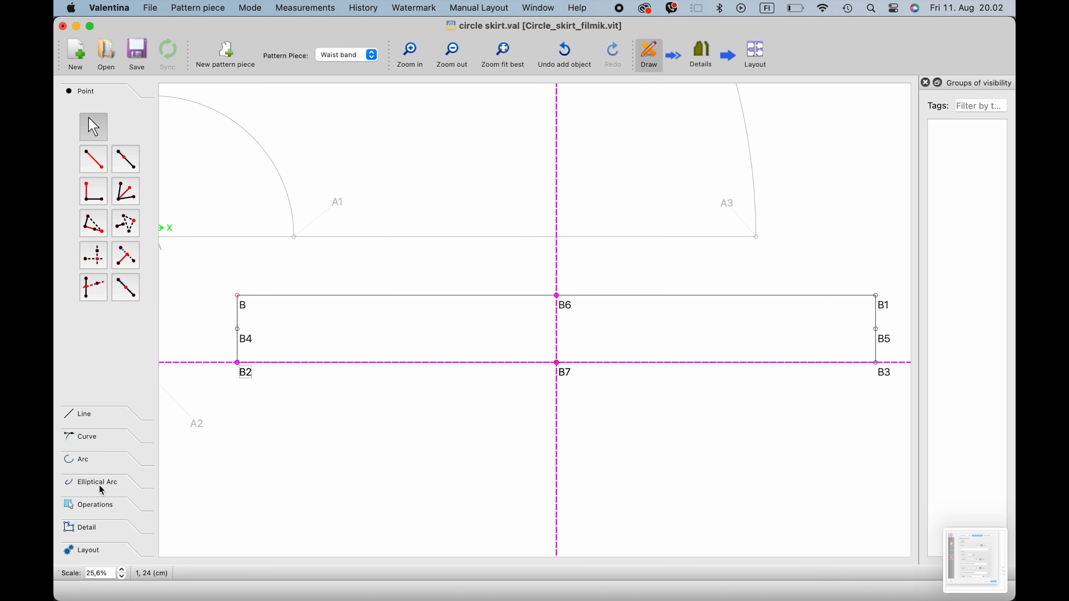
Add a pin at point B6 to the Waist band piece.
left_click(104, 528)
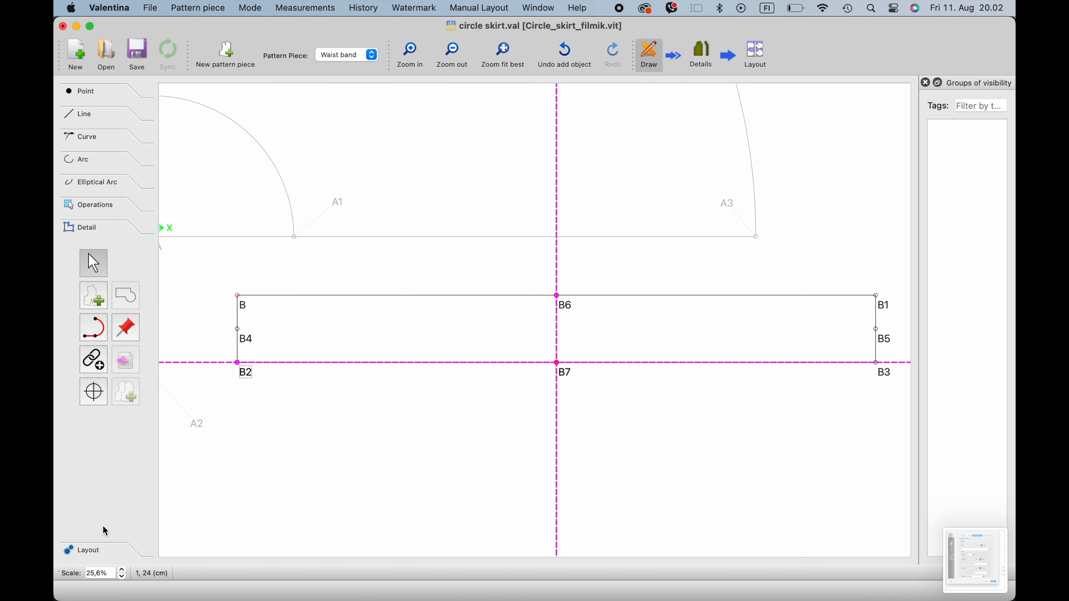
left_click(117, 333)
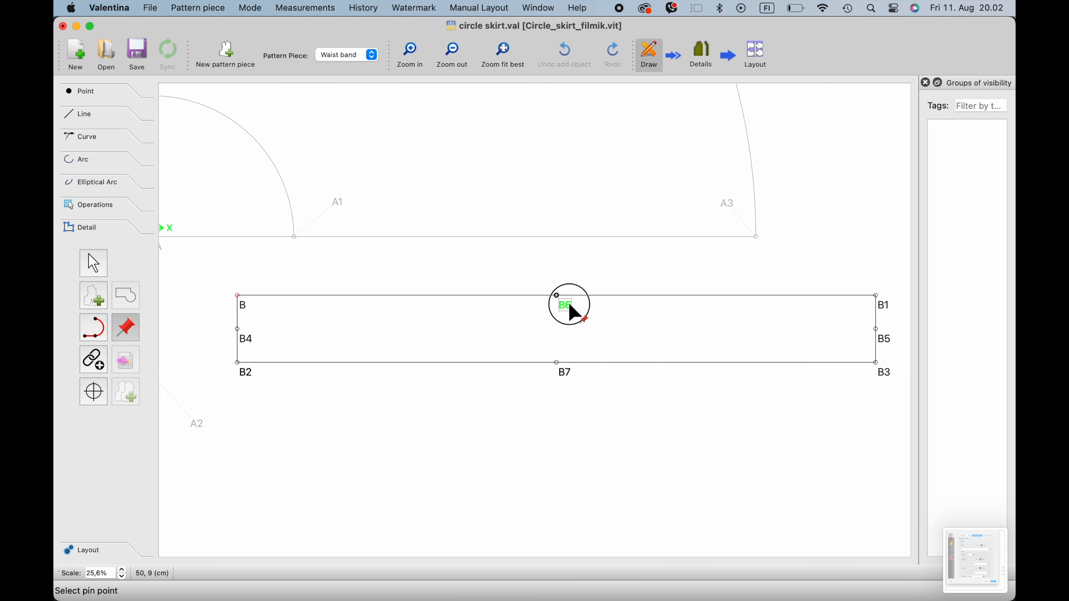
left_click(560, 300)
left_click(575, 309)
left_click(547, 309)
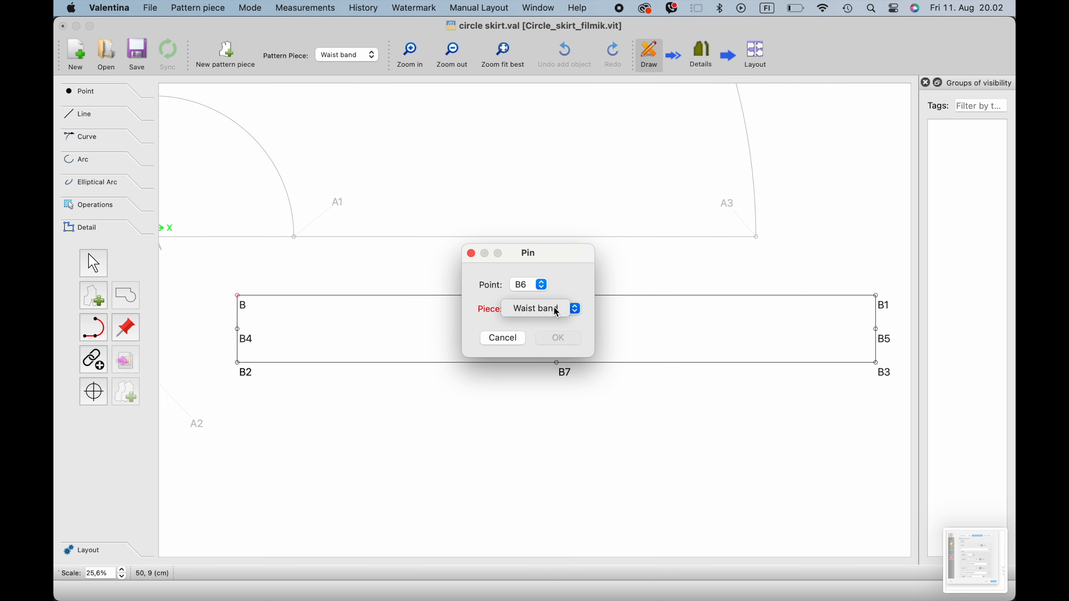
left_click(559, 338)
Add a pin at point B7 to the Waist band piece.
left_click(126, 333)
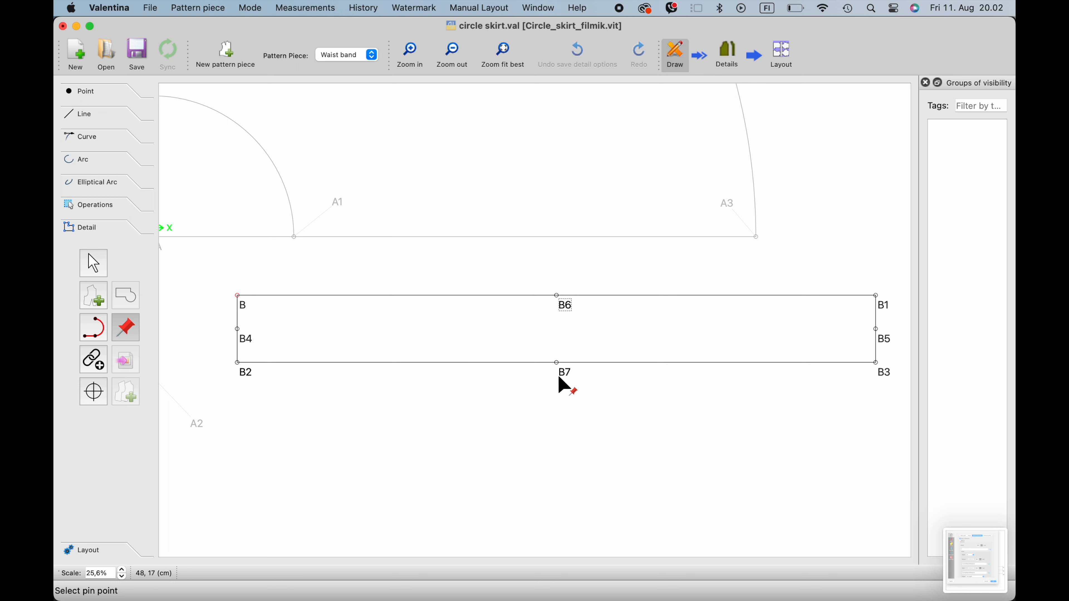
left_click(557, 364)
left_click(575, 309)
left_click(544, 309)
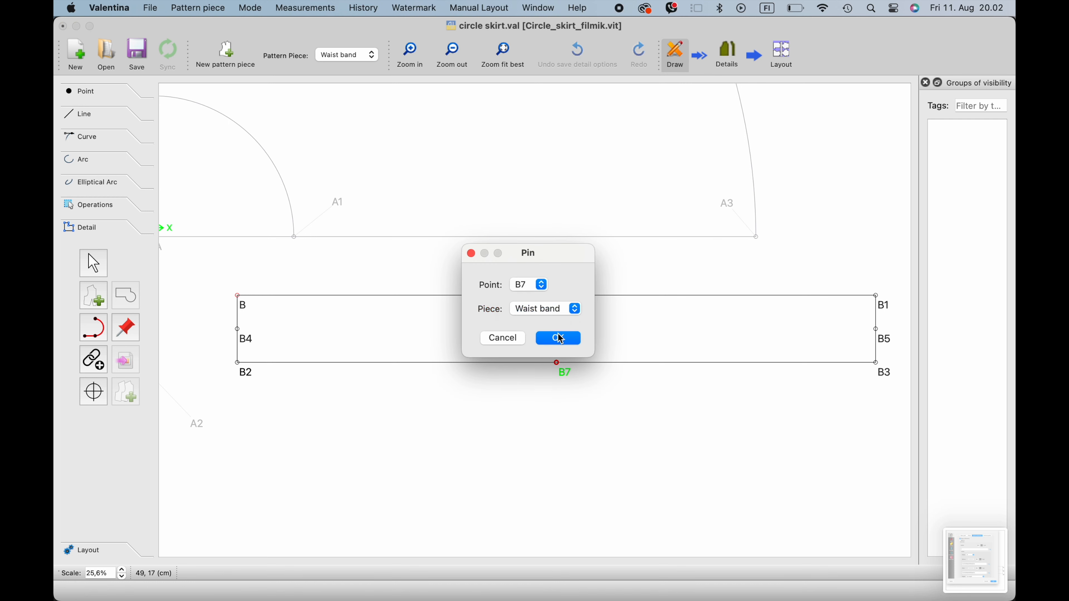
left_click(559, 338)
Make the grainline visible on the waist band piece in details mode, with B6 as top pin and B7 as bottom pin.
left_click(726, 55)
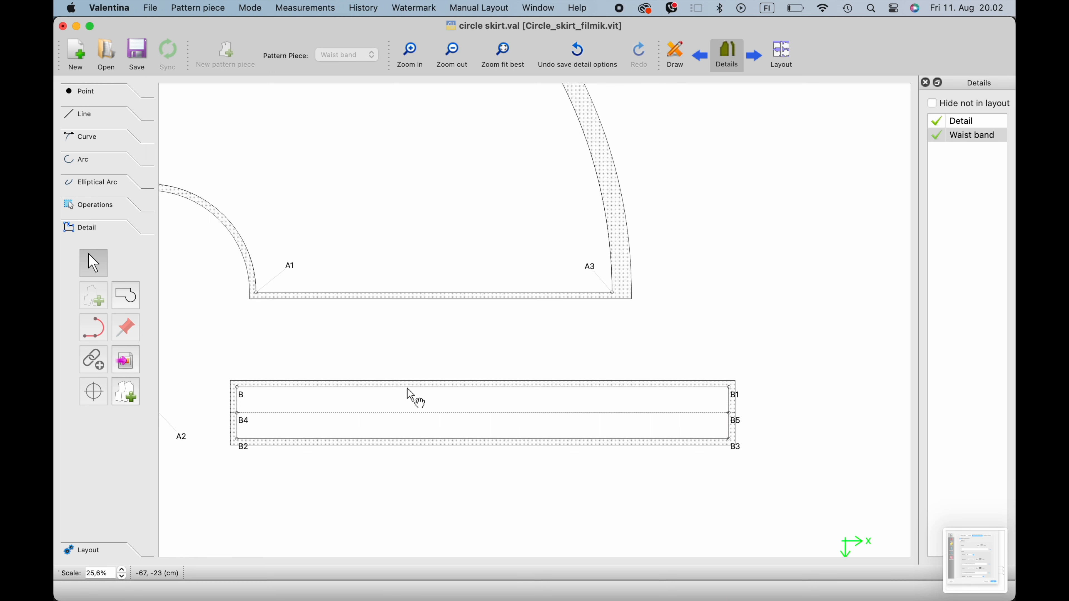
right_click(412, 411)
left_click(426, 417)
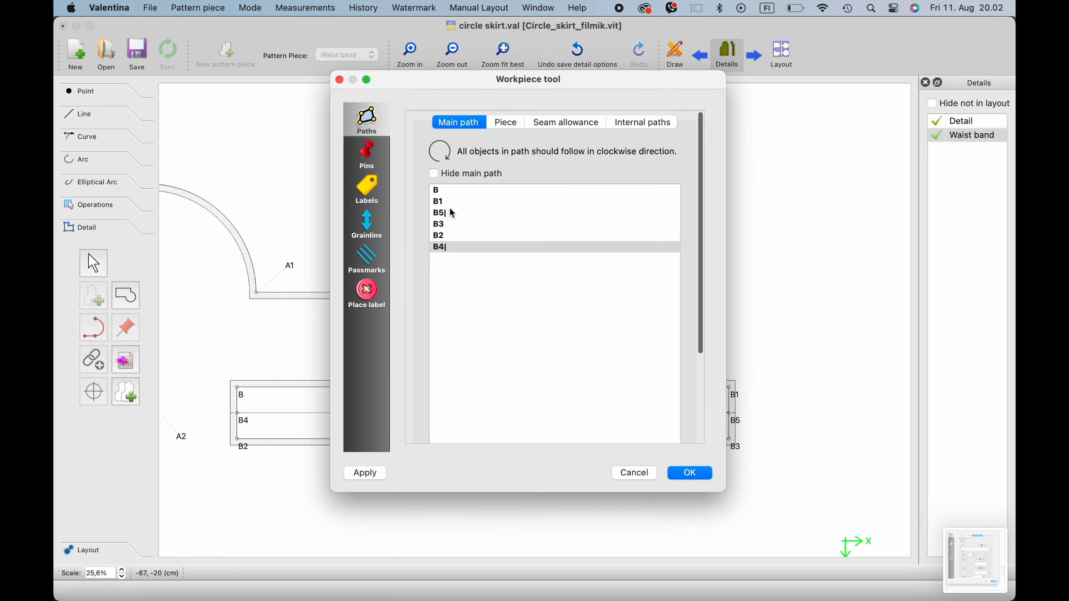
key("super+shift+5")
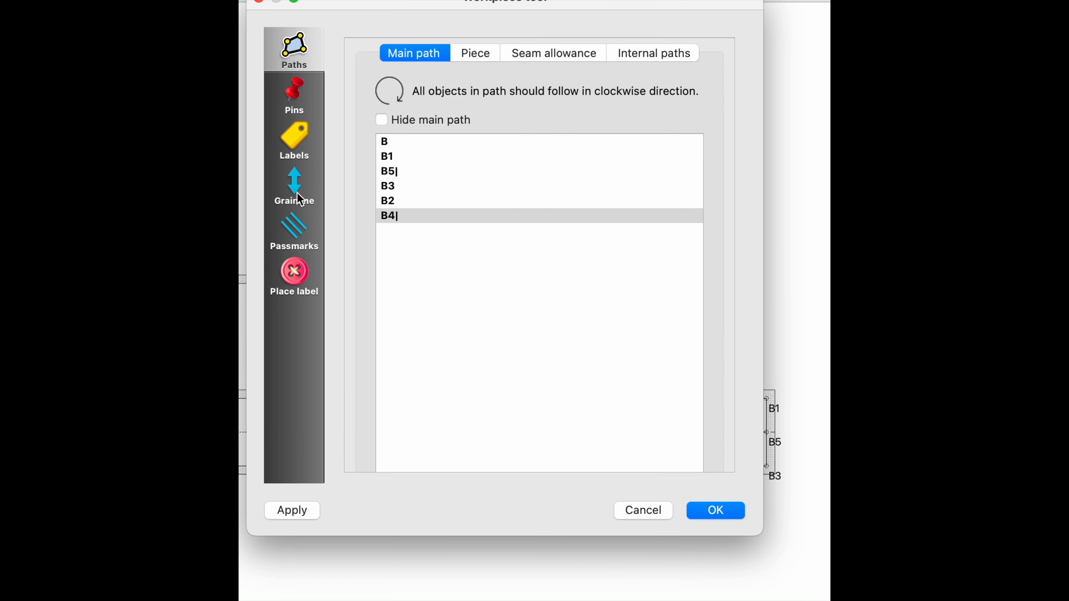
left_click(300, 199)
left_click(365, 52)
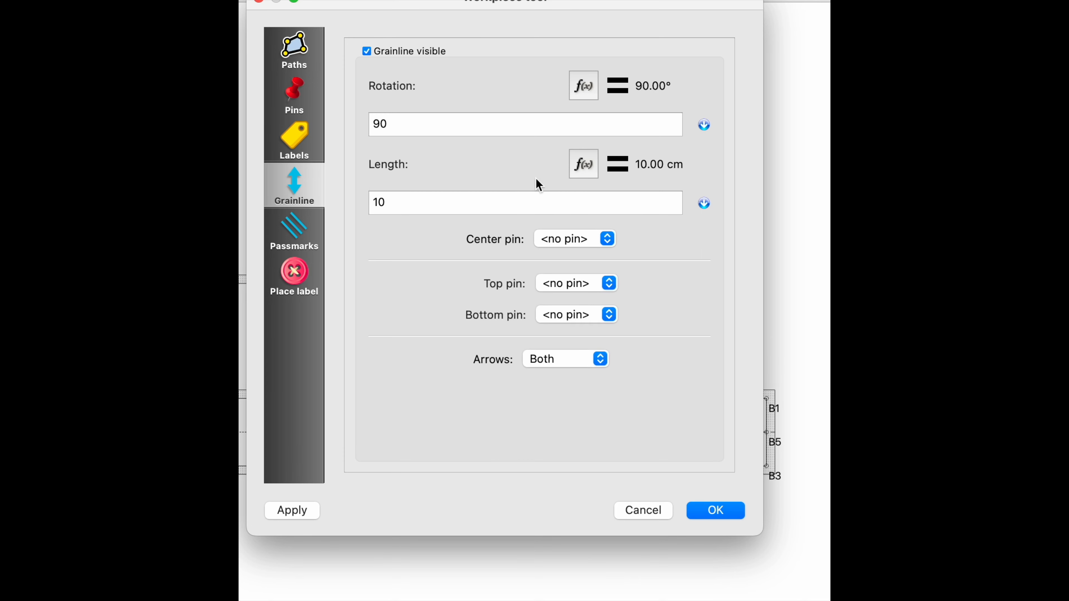
left_click(608, 283)
left_click(582, 298)
left_click(607, 314)
left_click(579, 343)
key("Return")
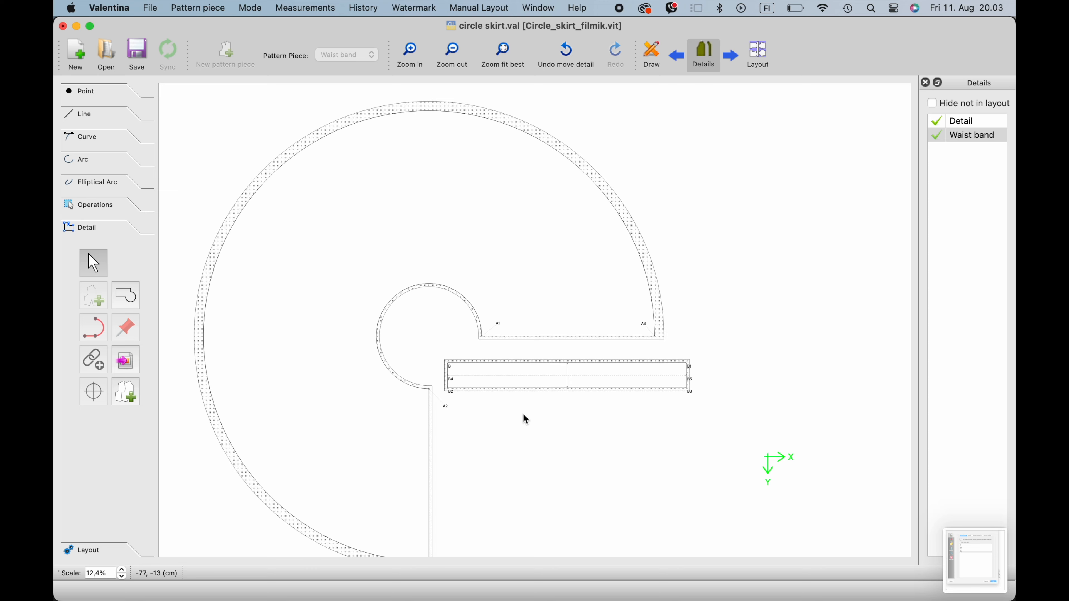
scroll(523, 414, "down", 2, "ctrl")
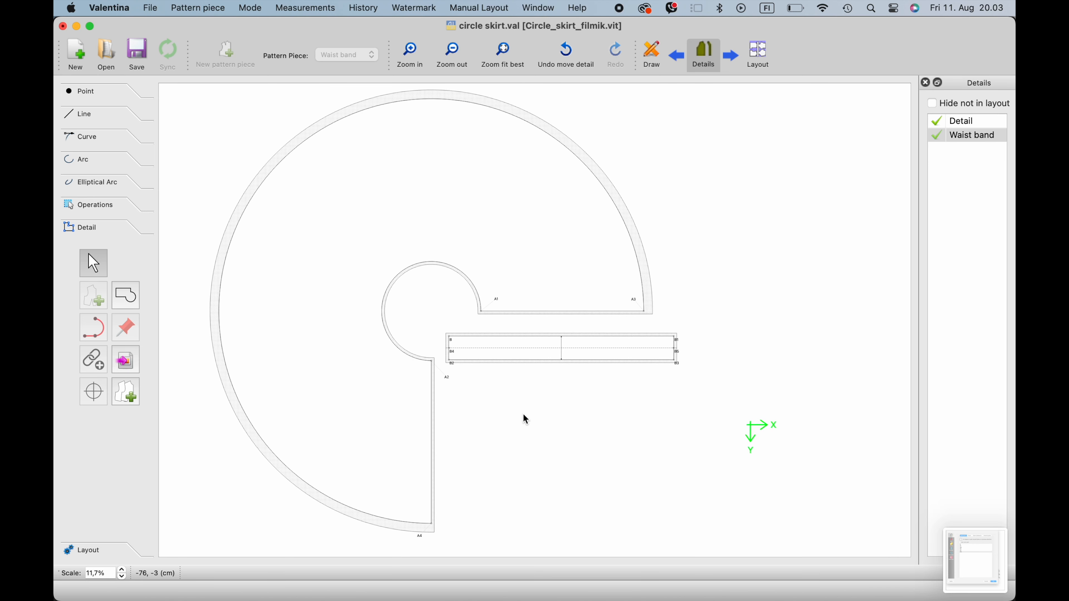